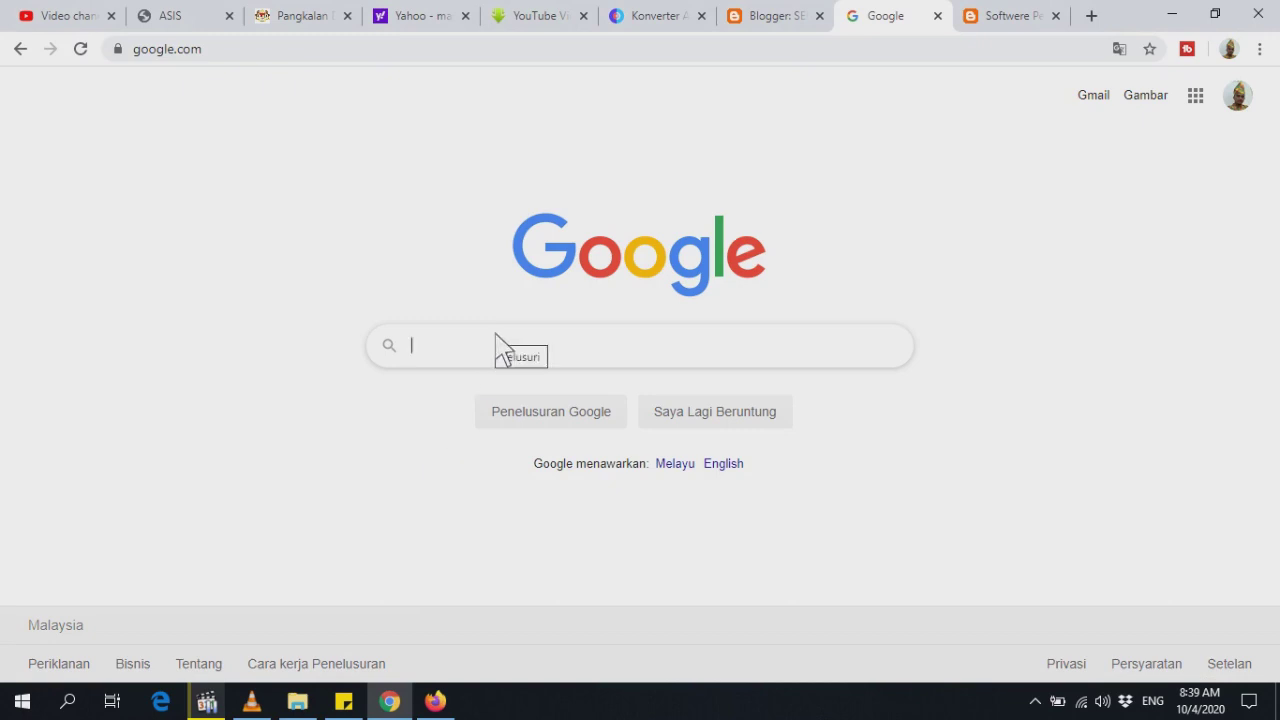
# Search Google for quizizz and open the site's Sign up result.
pyautogui.write('quiz')
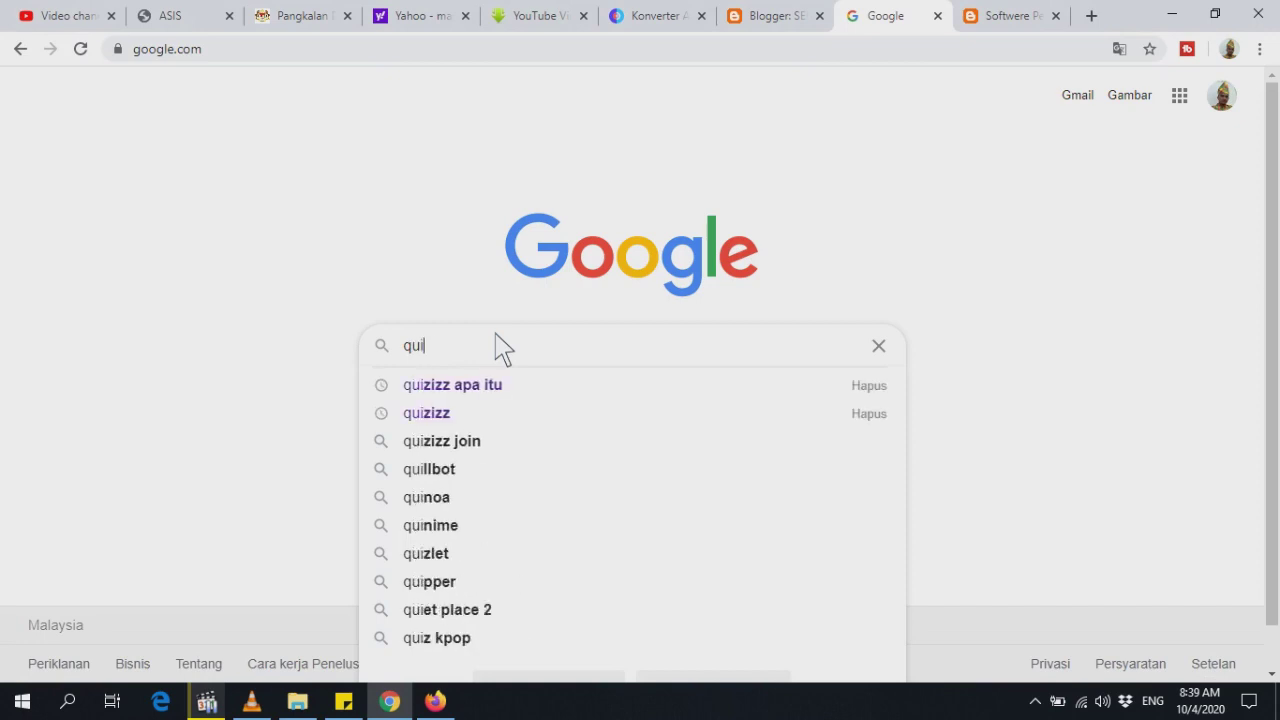
pyautogui.press('Down')
pyautogui.press('Down')
pyautogui.press('Return')
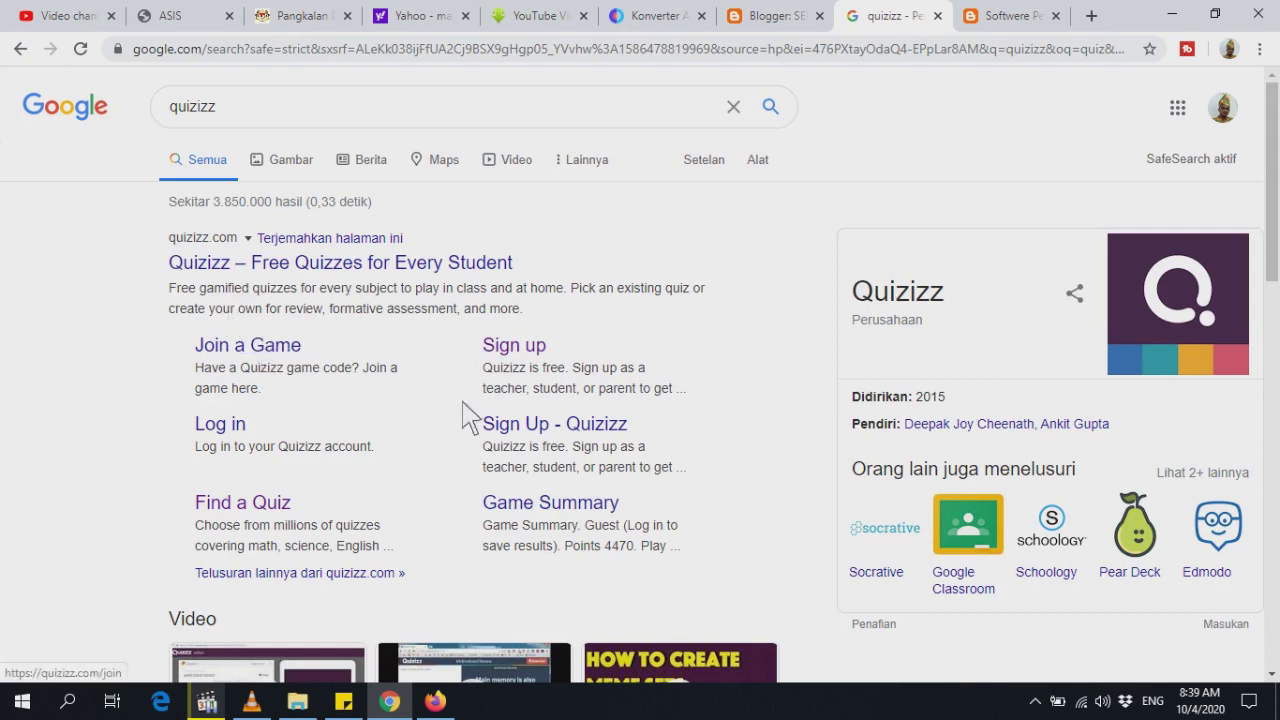
pyautogui.click(530, 355)
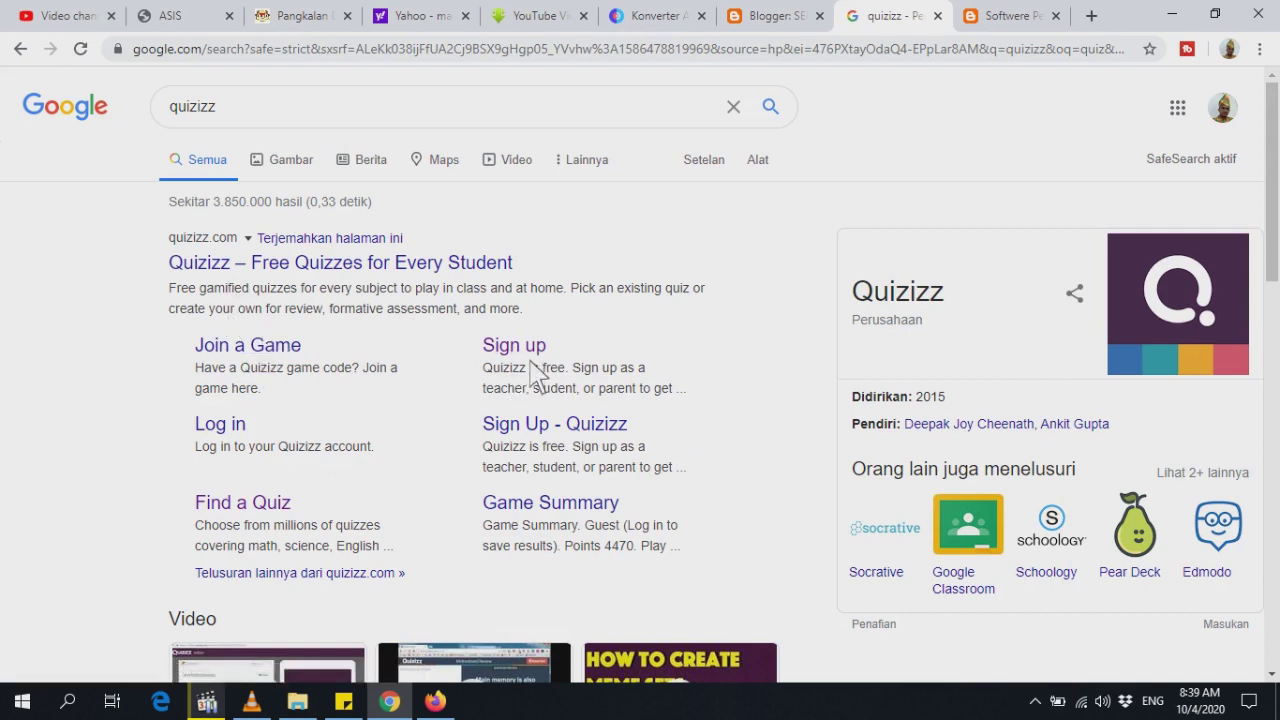
pyautogui.click(531, 356)
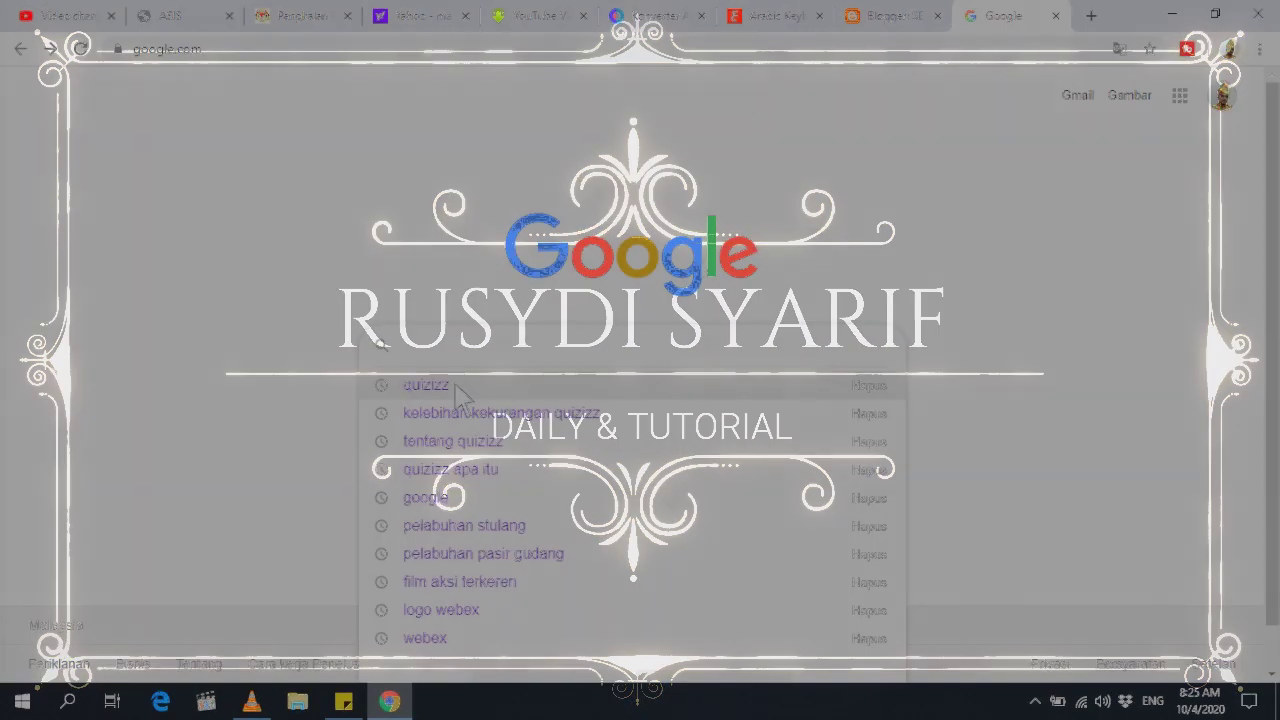
# Run the suggested quizizz search again, open the Quizizz sign-up page and select the sign-up email field.
pyautogui.click(458, 386)
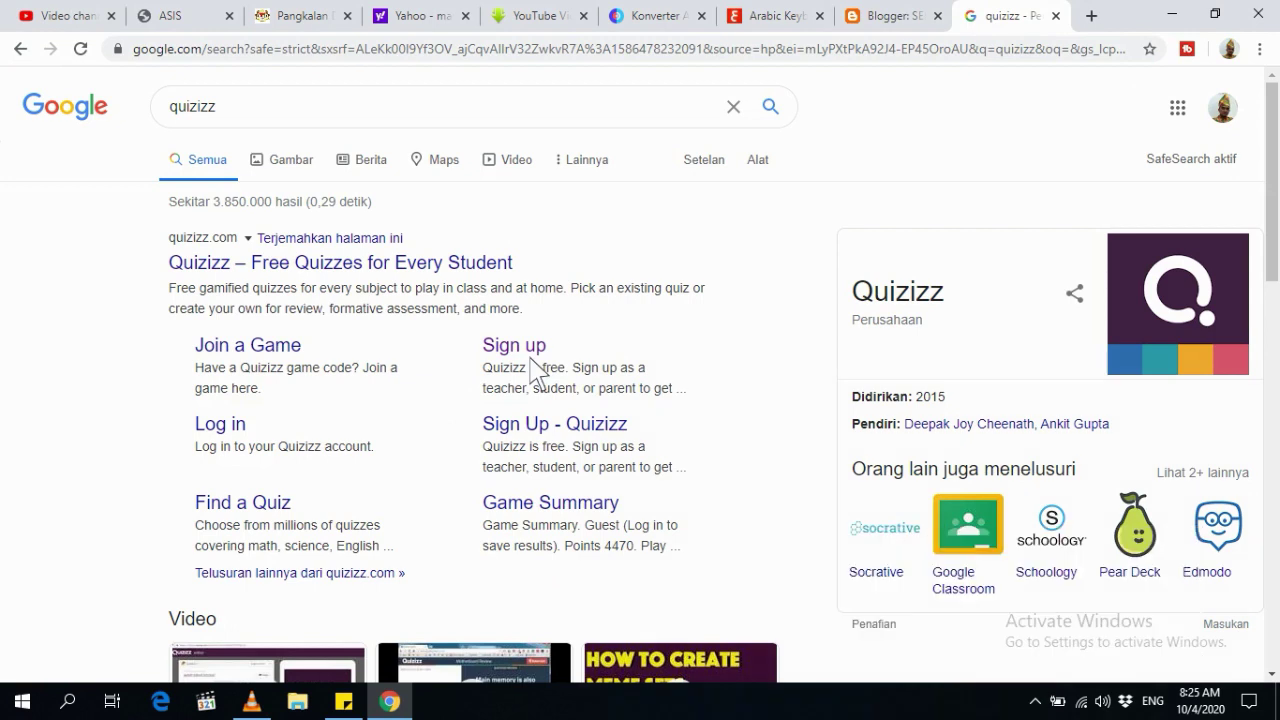
pyautogui.click(528, 350)
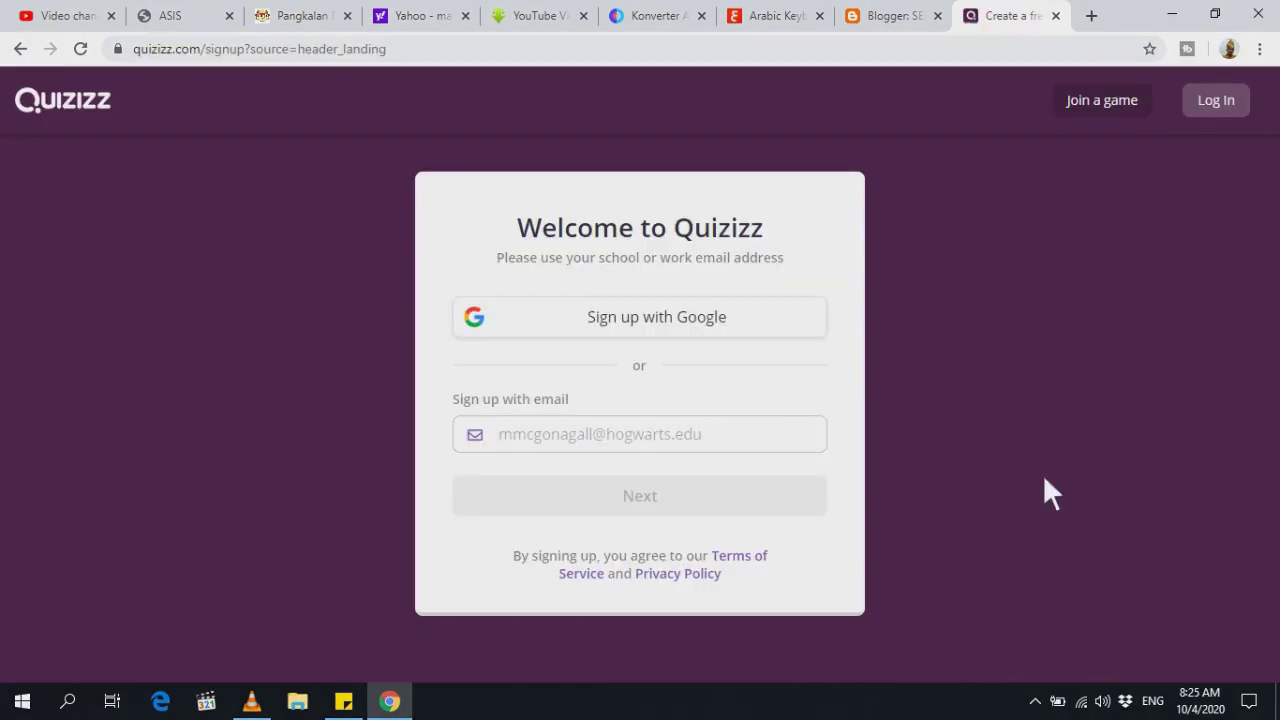
pyautogui.click(612, 440)
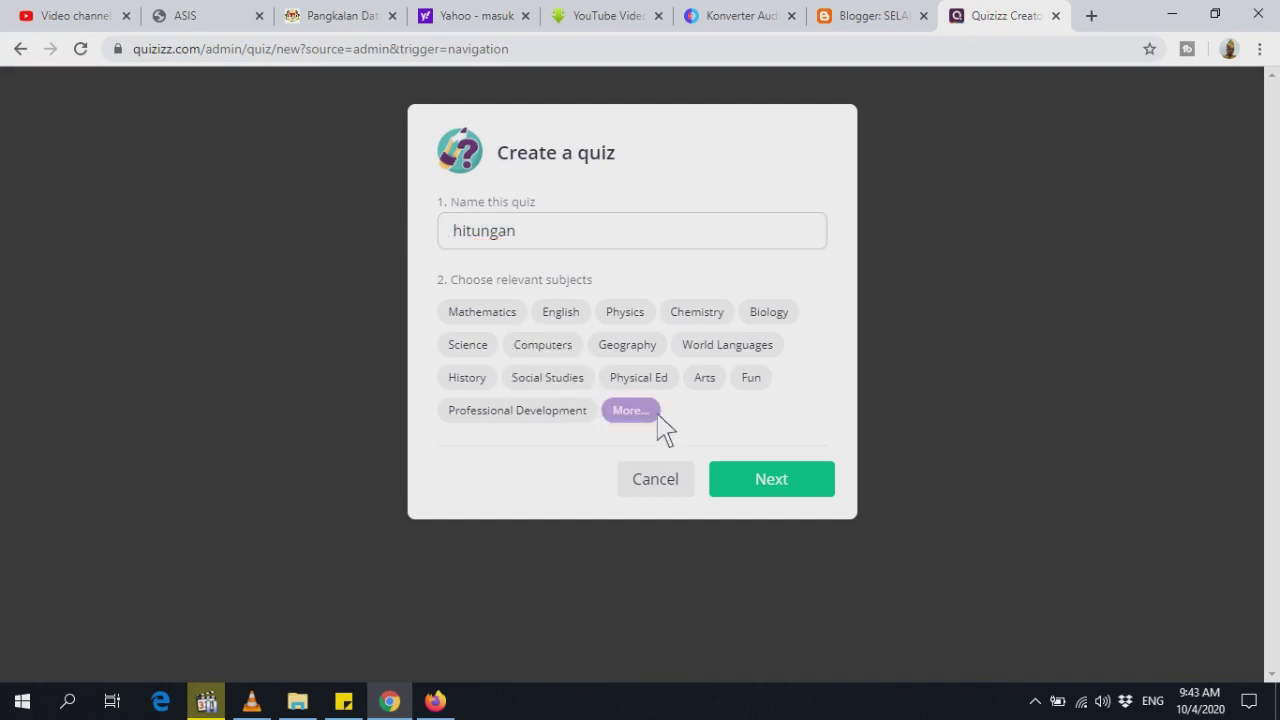
# Show all subjects, assign Mathematics to the quiz "hitungan" and continue to the quiz editor.
pyautogui.click(655, 412)
pyautogui.click(479, 318)
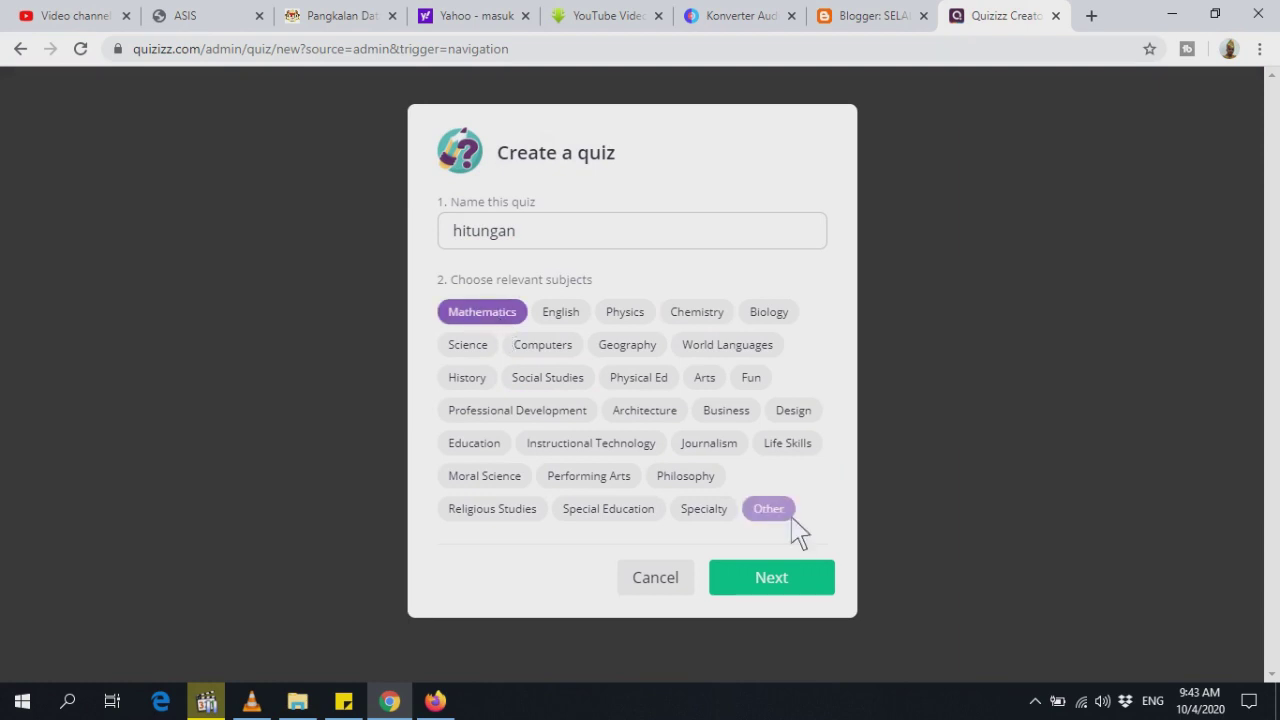
pyautogui.click(786, 570)
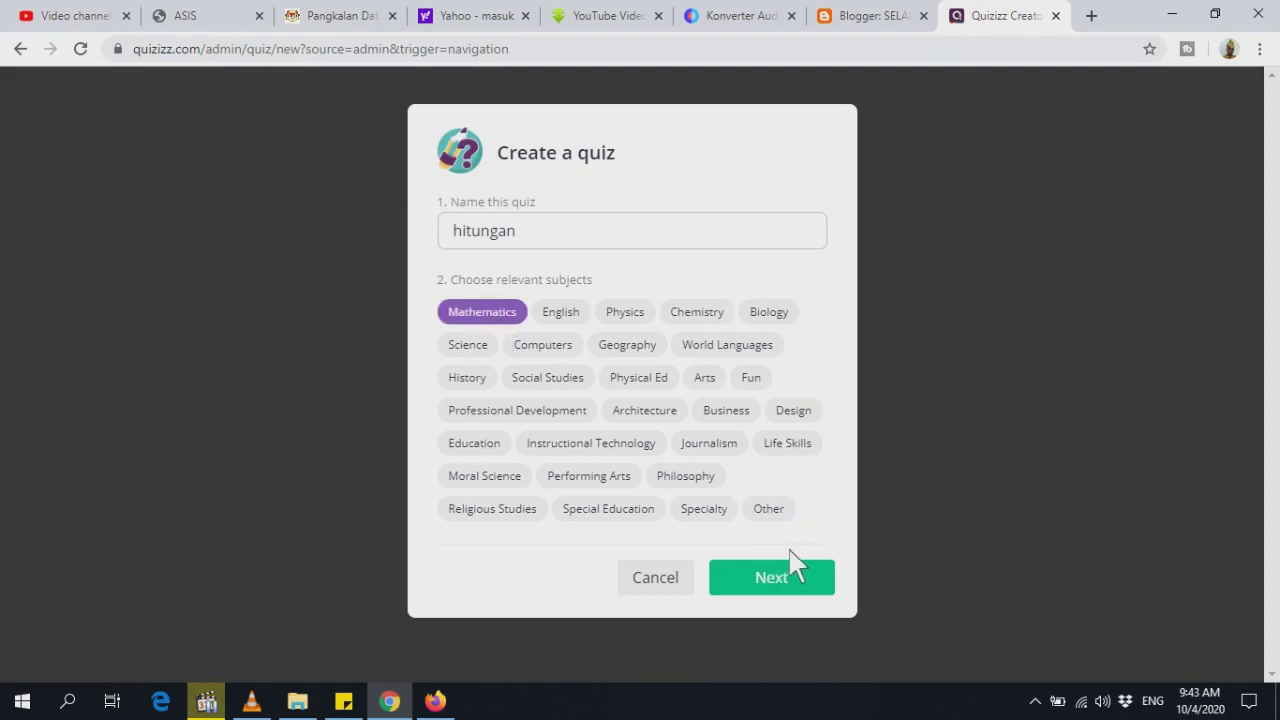
pyautogui.click(780, 579)
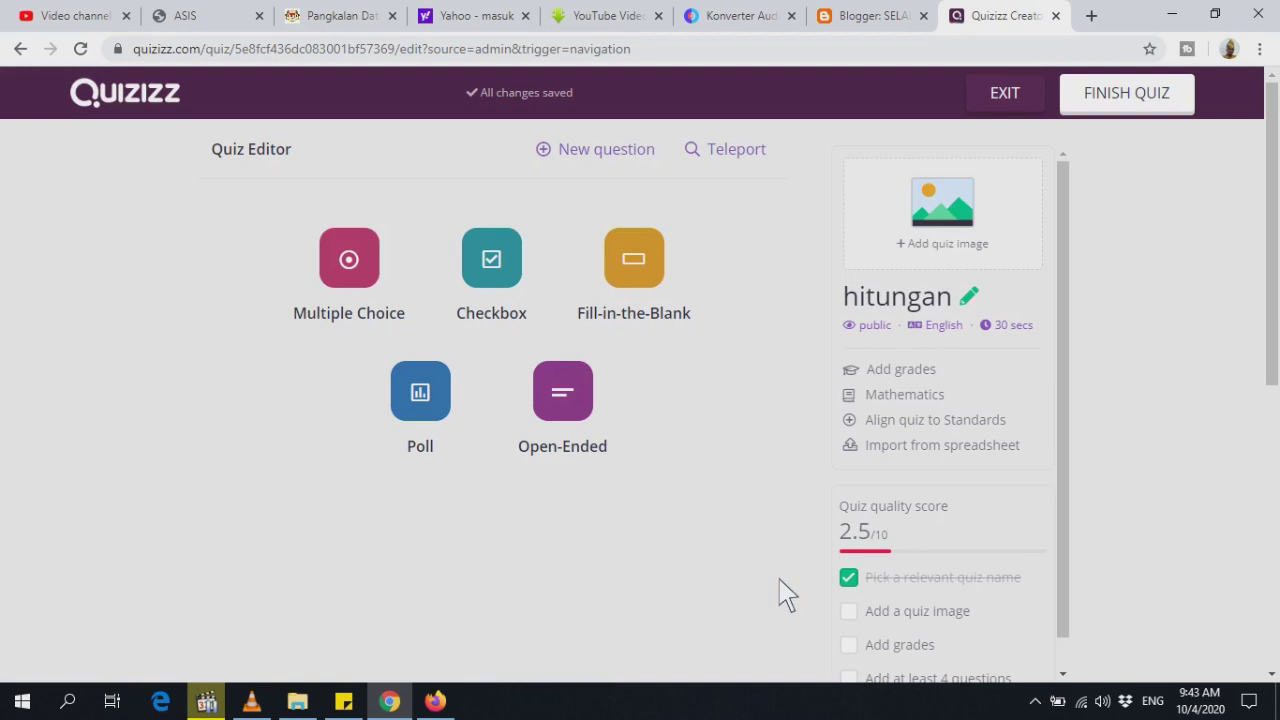
pyautogui.click(371, 290)
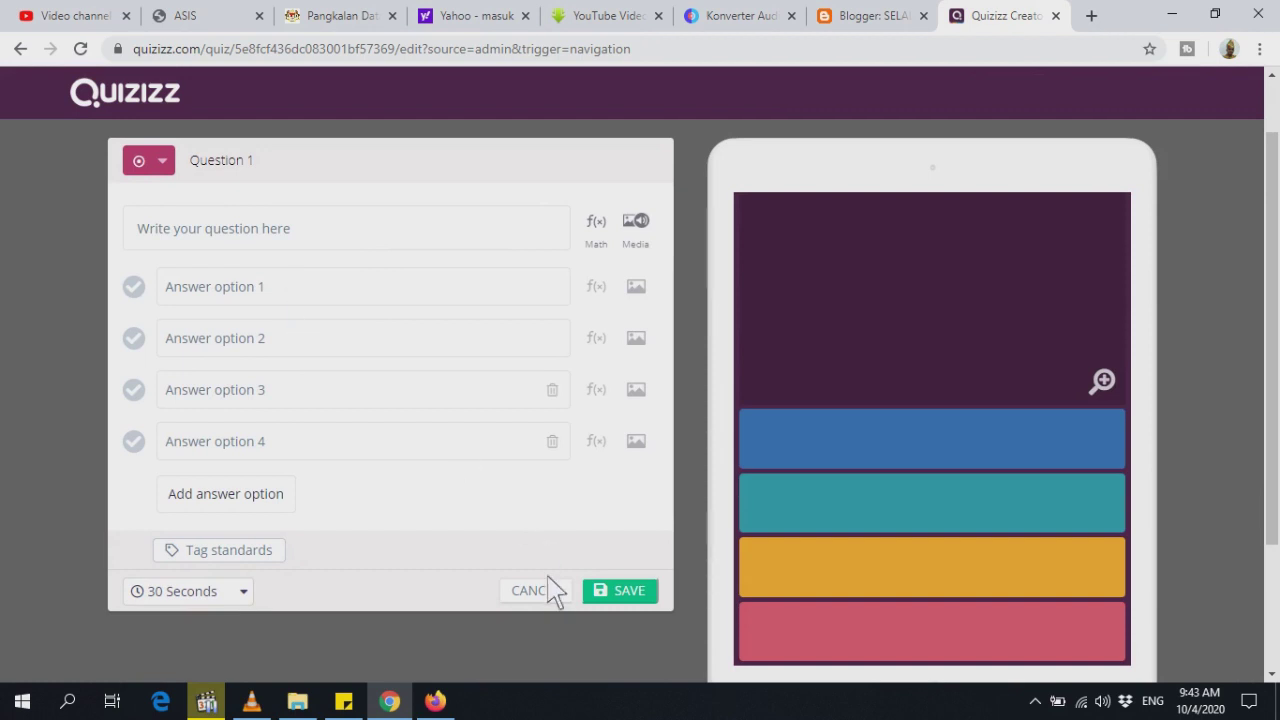
pyautogui.click(162, 162)
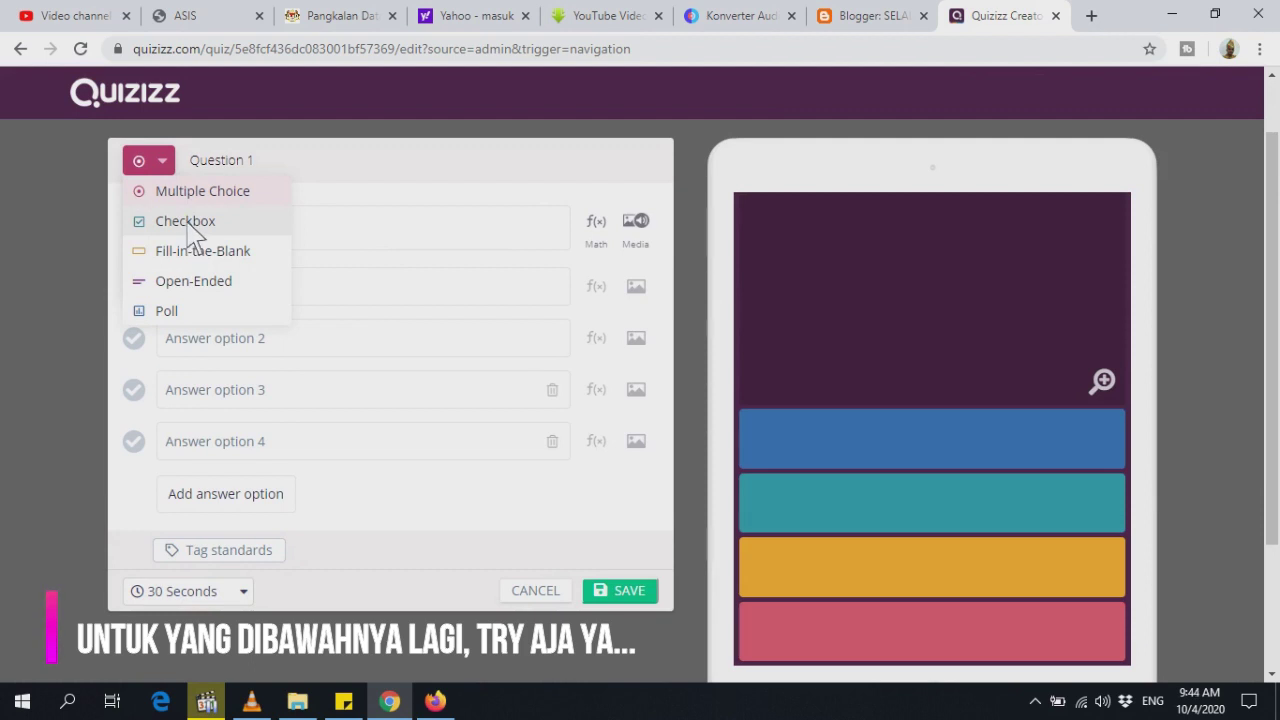
pyautogui.click(187, 226)
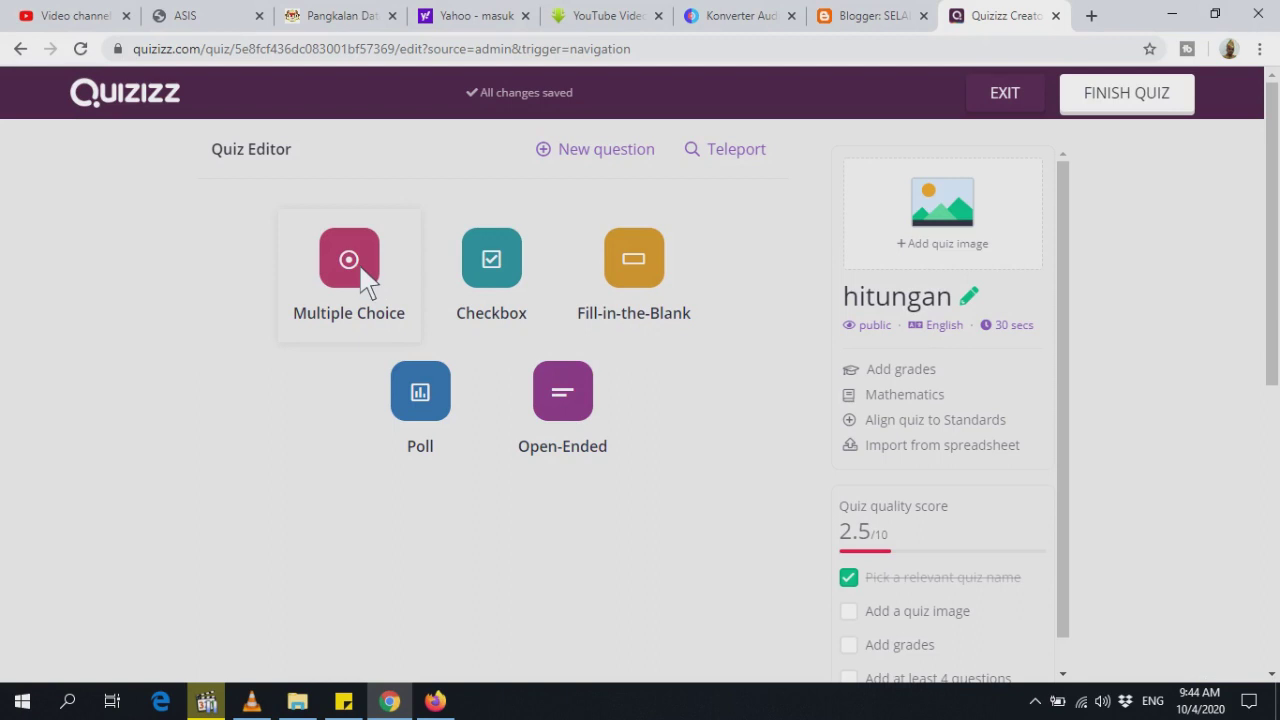
# Create a multiple-choice question reading "5 + 7" with the answer options 10, 11, 12 and 13.
pyautogui.click(366, 282)
pyautogui.click(274, 249)
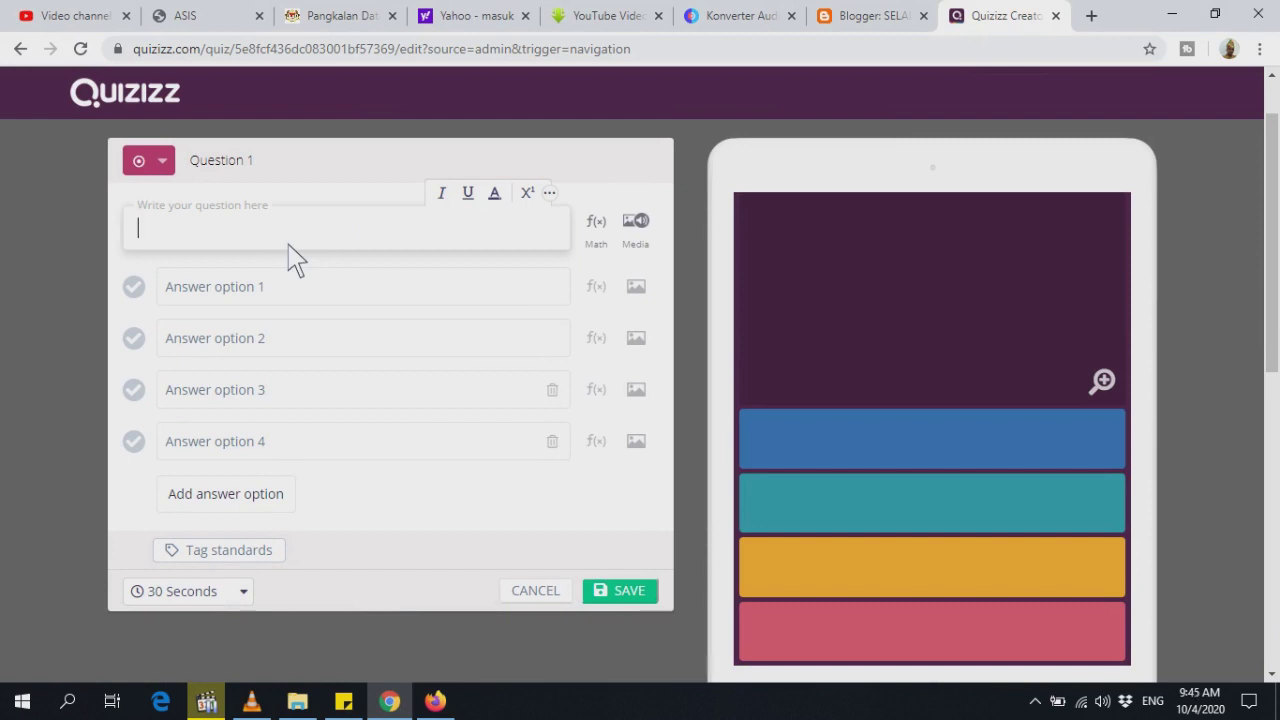
pyautogui.write('5 + 7')
pyautogui.click(222, 293)
pyautogui.write('10')
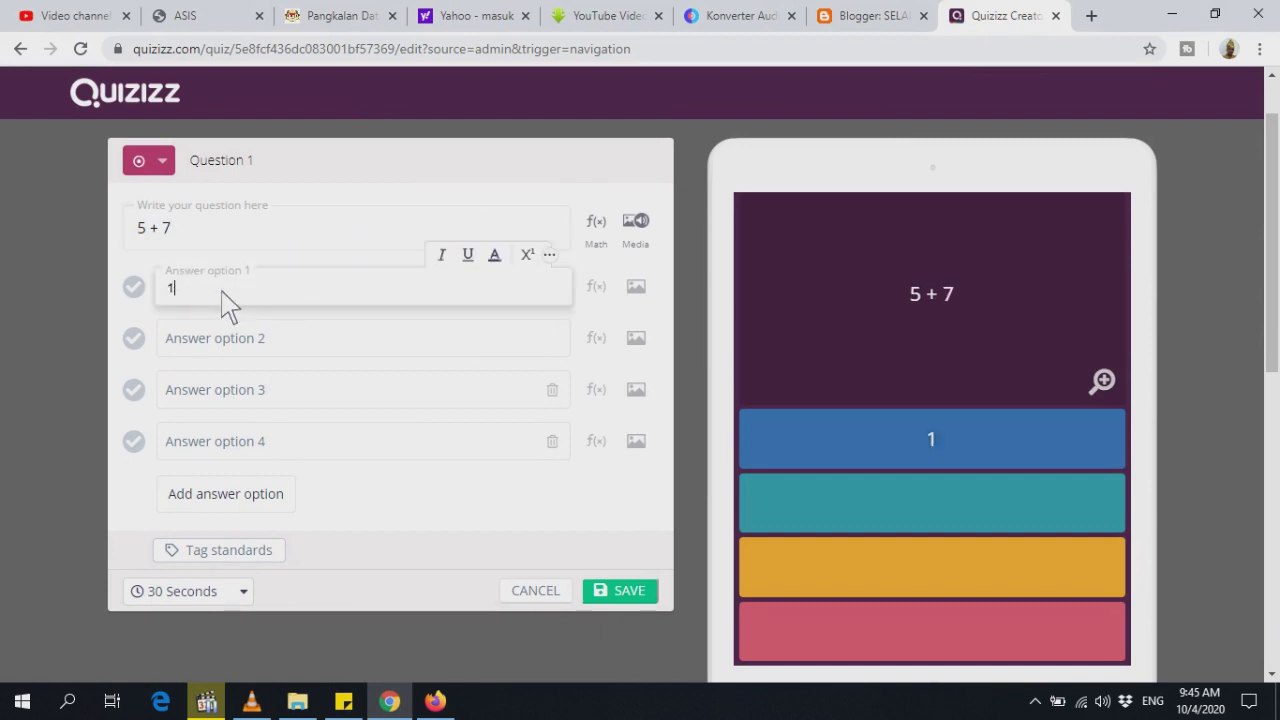
pyautogui.click(226, 338)
pyautogui.write('11')
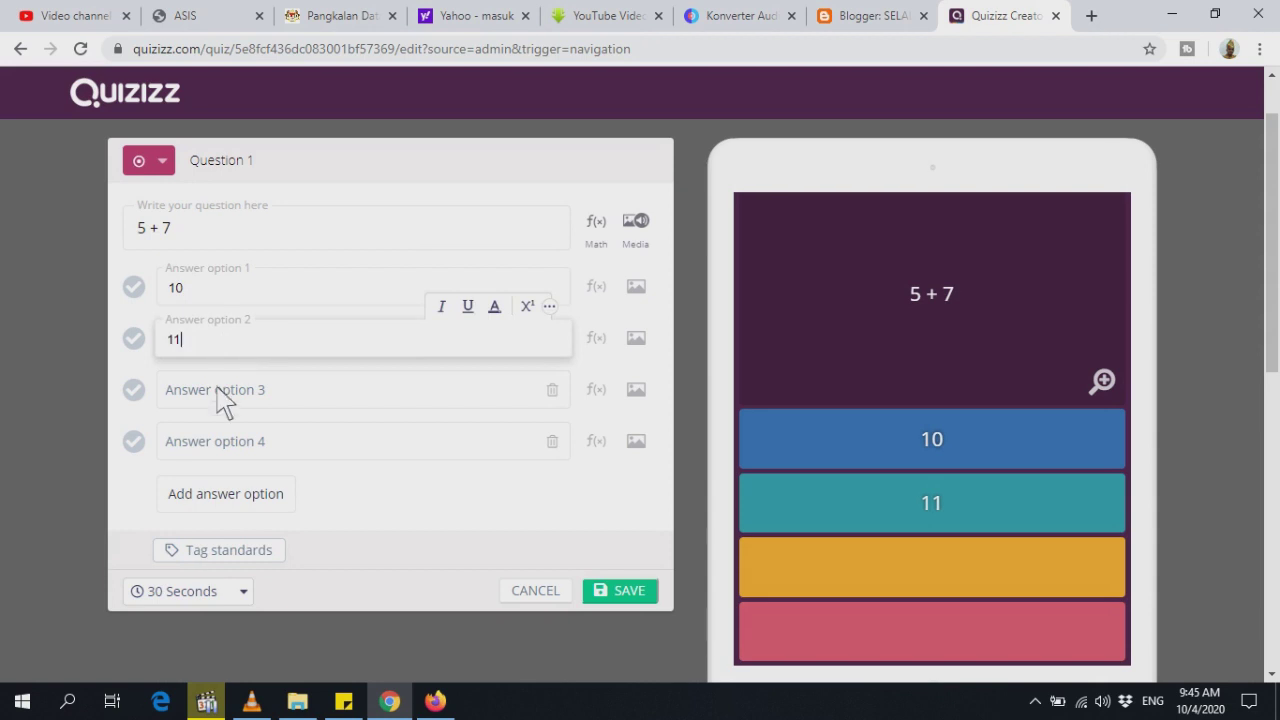
pyautogui.click(222, 394)
pyautogui.write('12')
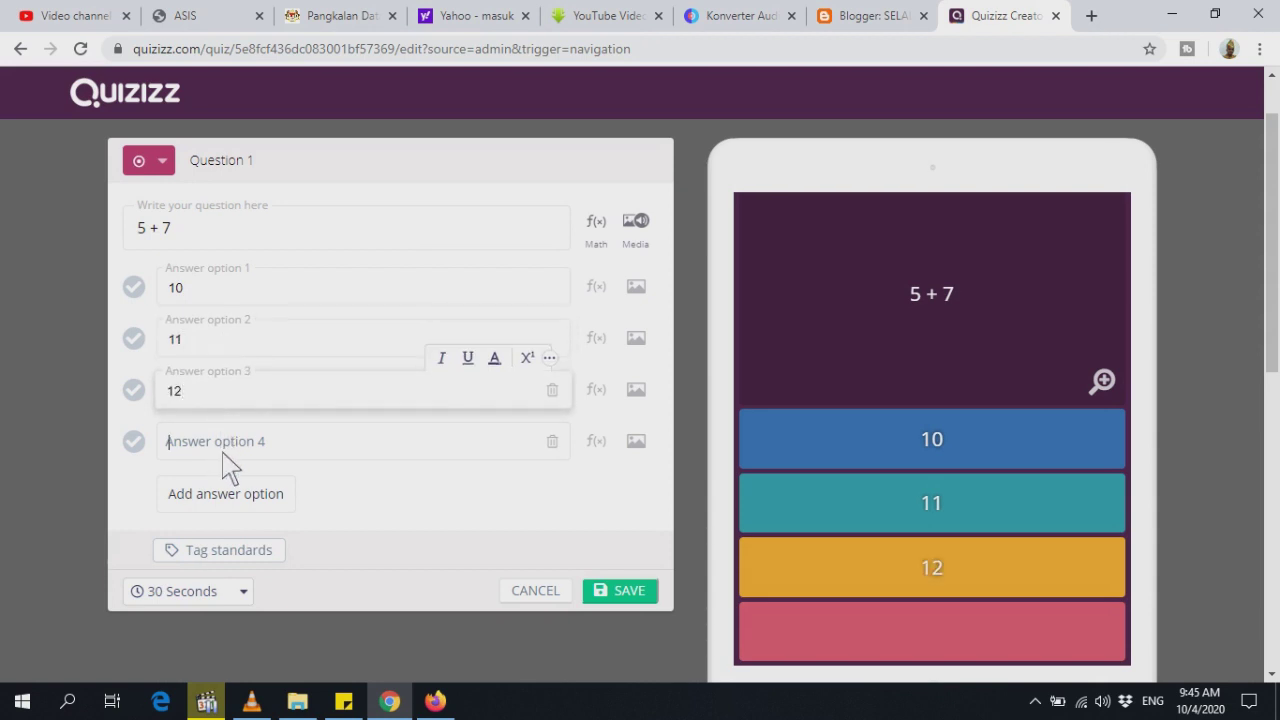
pyautogui.click(229, 455)
pyautogui.write('13')
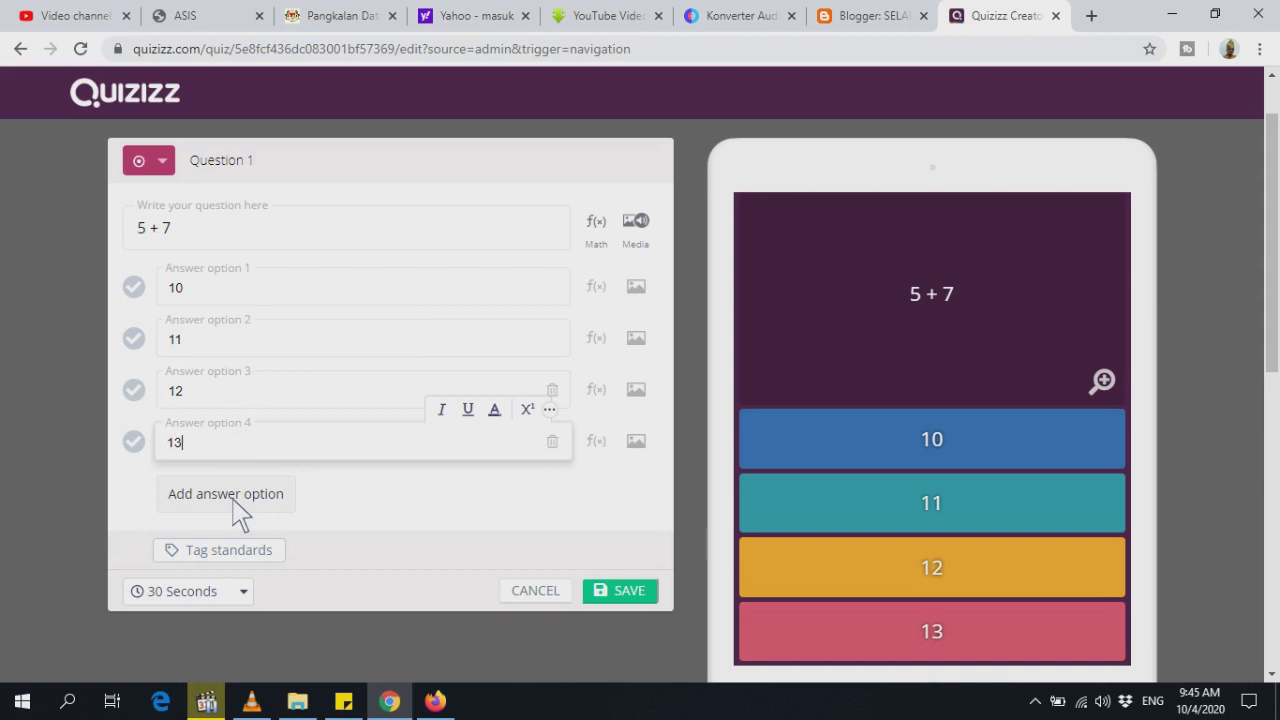
# Add a fifth answer option of 14 and set the question's time limit to 20 seconds.
pyautogui.click(234, 500)
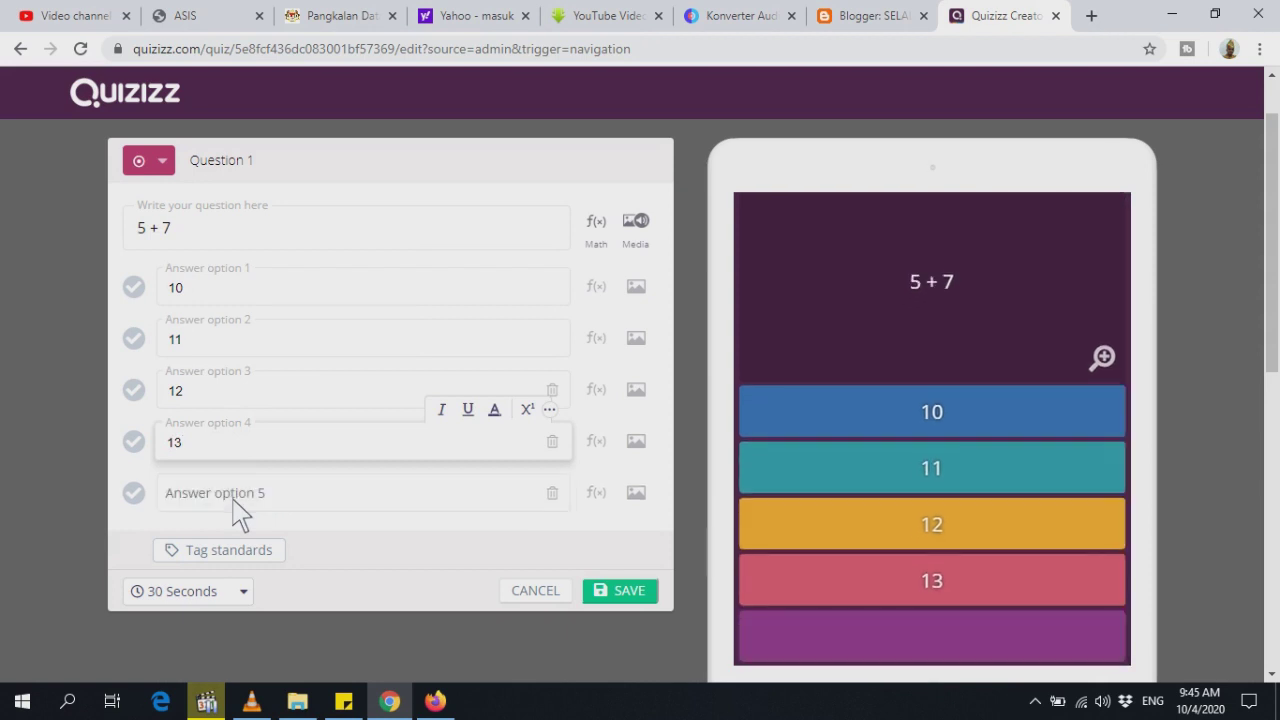
pyautogui.click(234, 500)
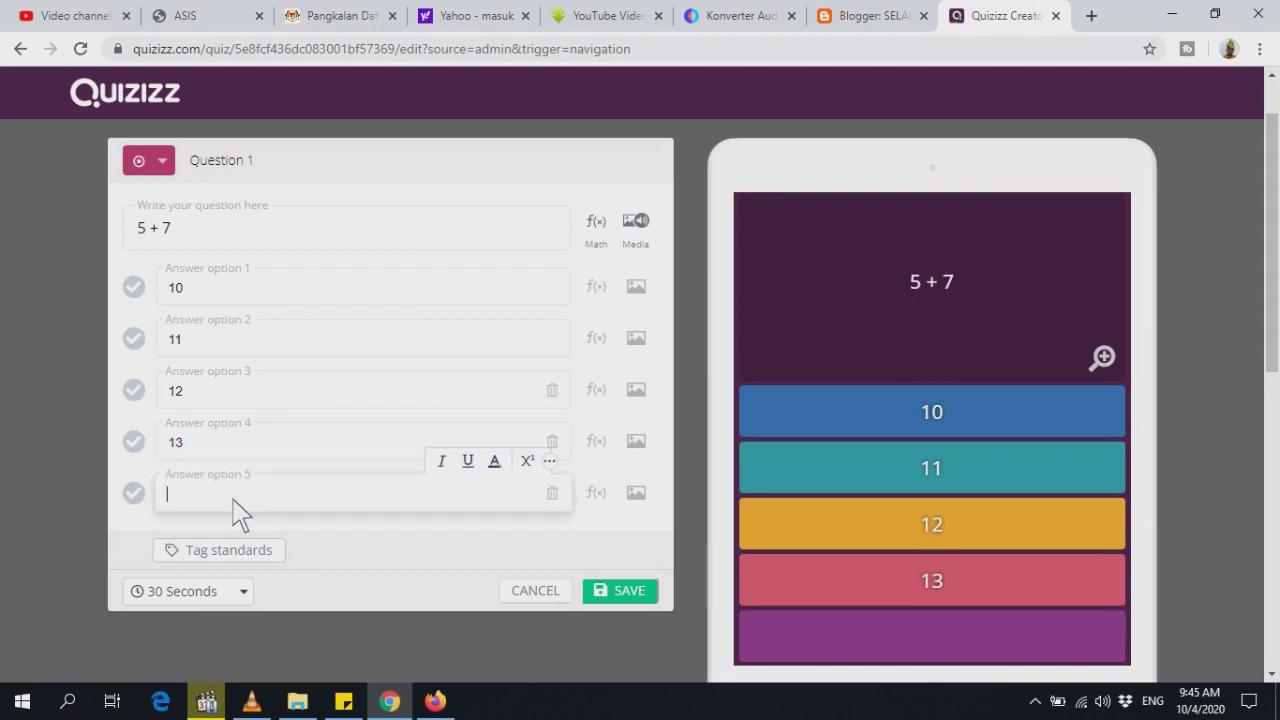
pyautogui.write('14')
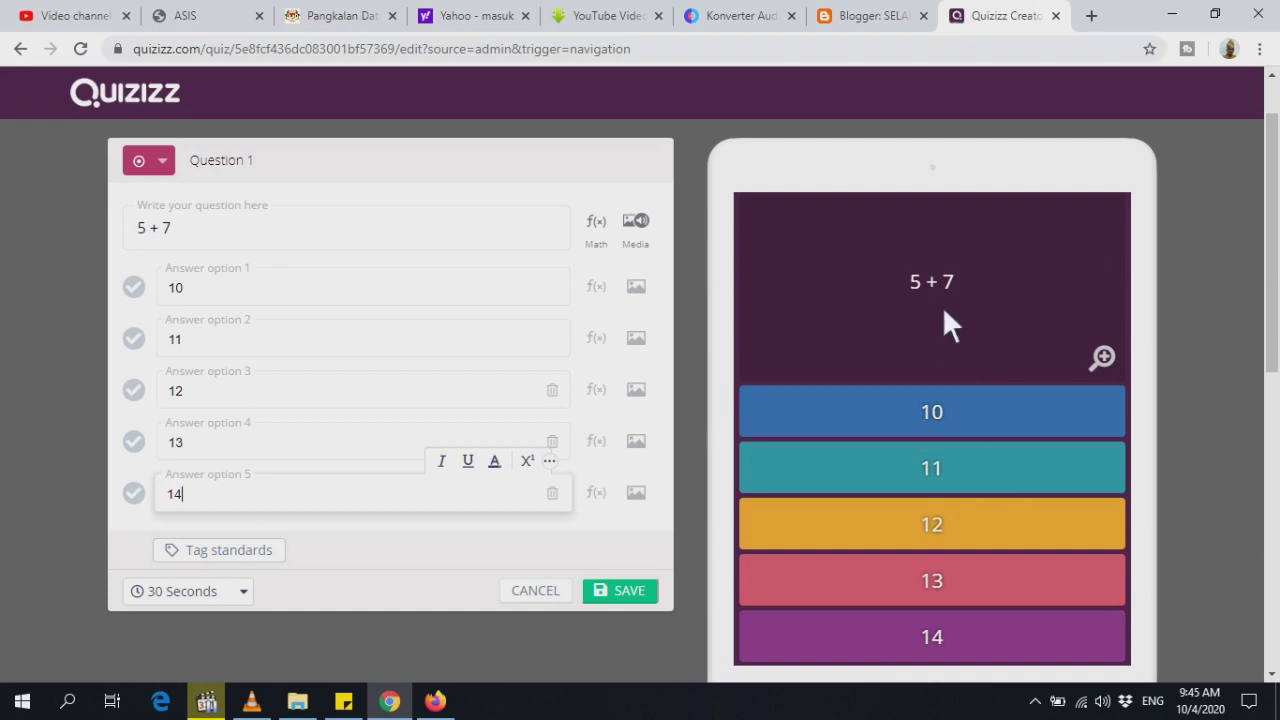
pyautogui.click(250, 594)
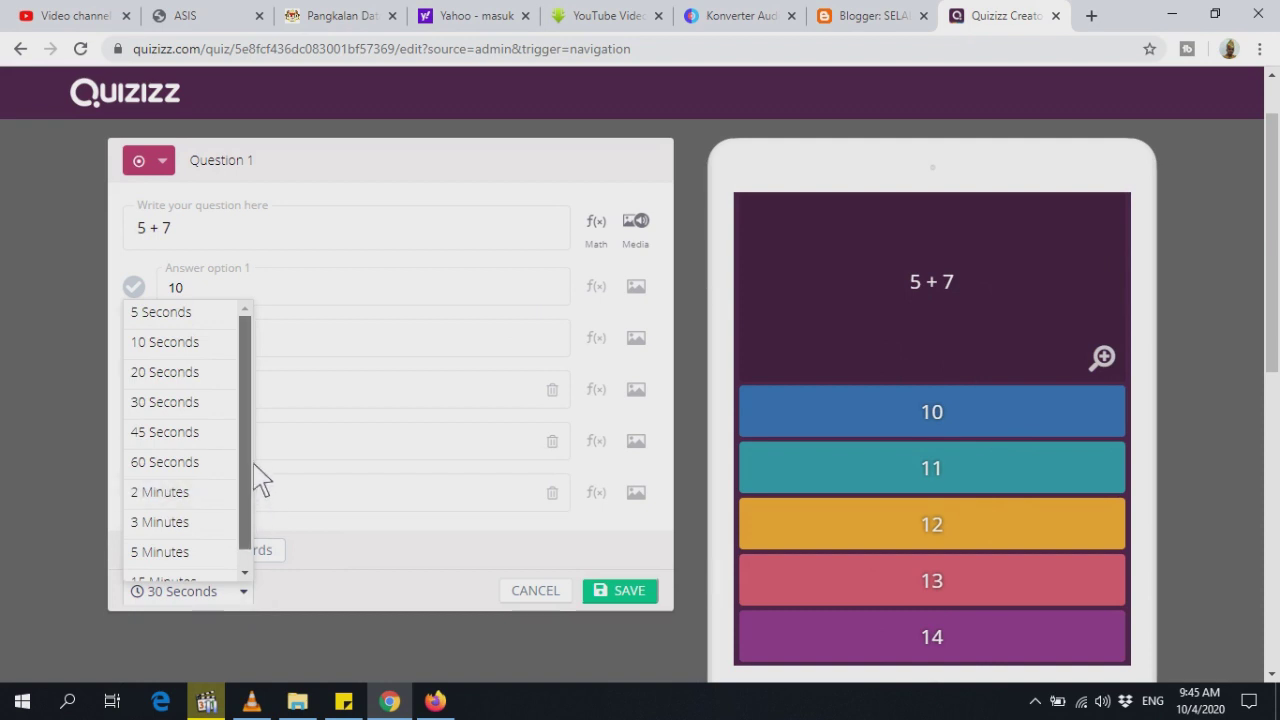
pyautogui.click(194, 374)
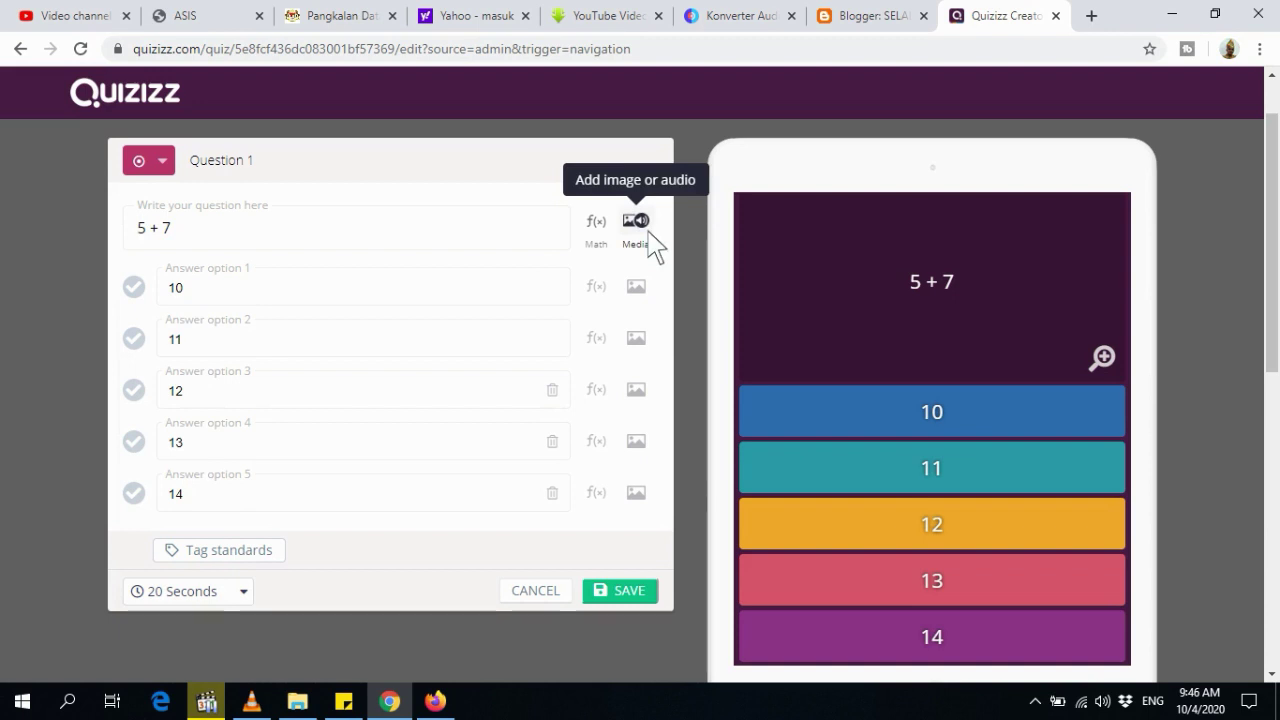
# Open the question's media options and browse the computer for an image without choosing one.
pyautogui.click(637, 222)
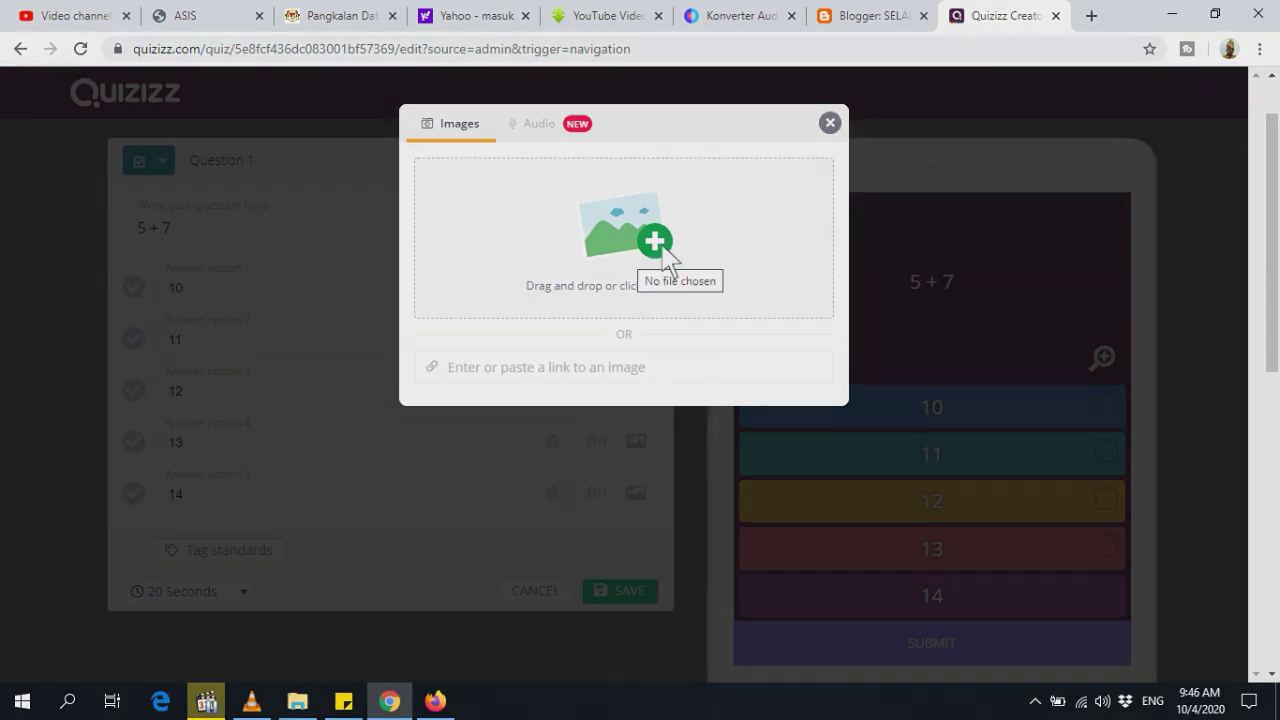
pyautogui.click(663, 252)
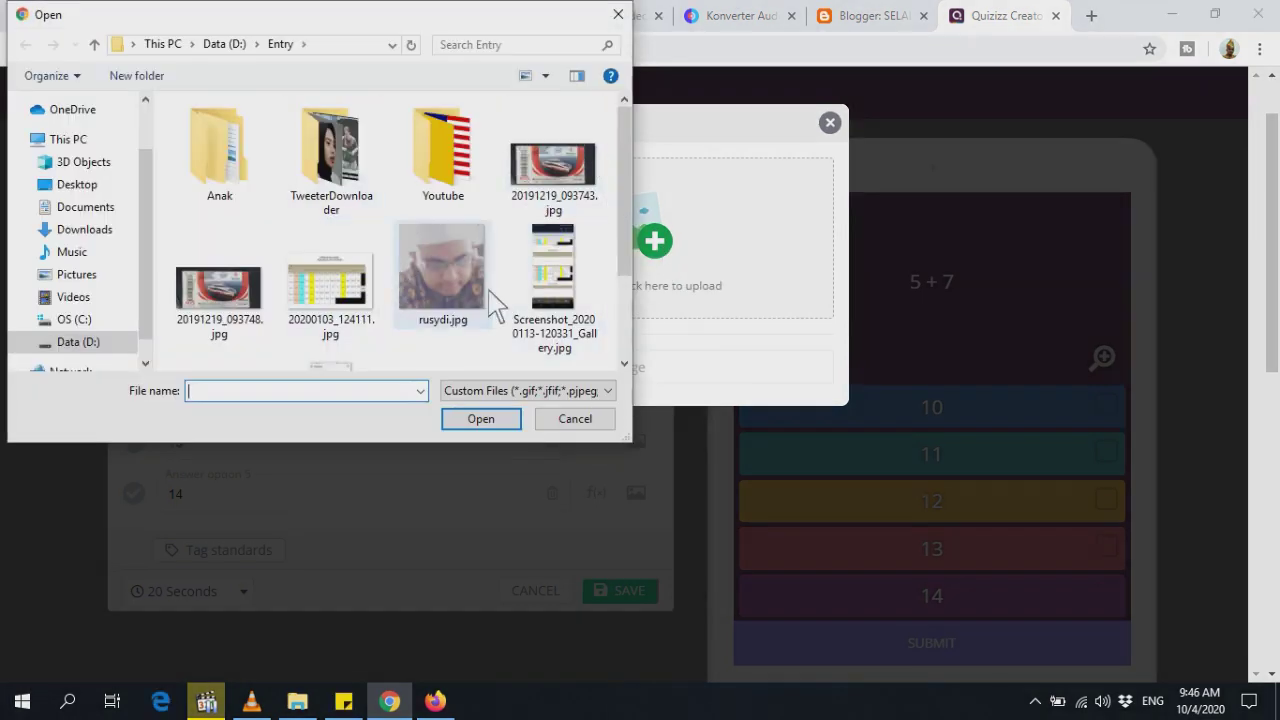
pyautogui.click(586, 426)
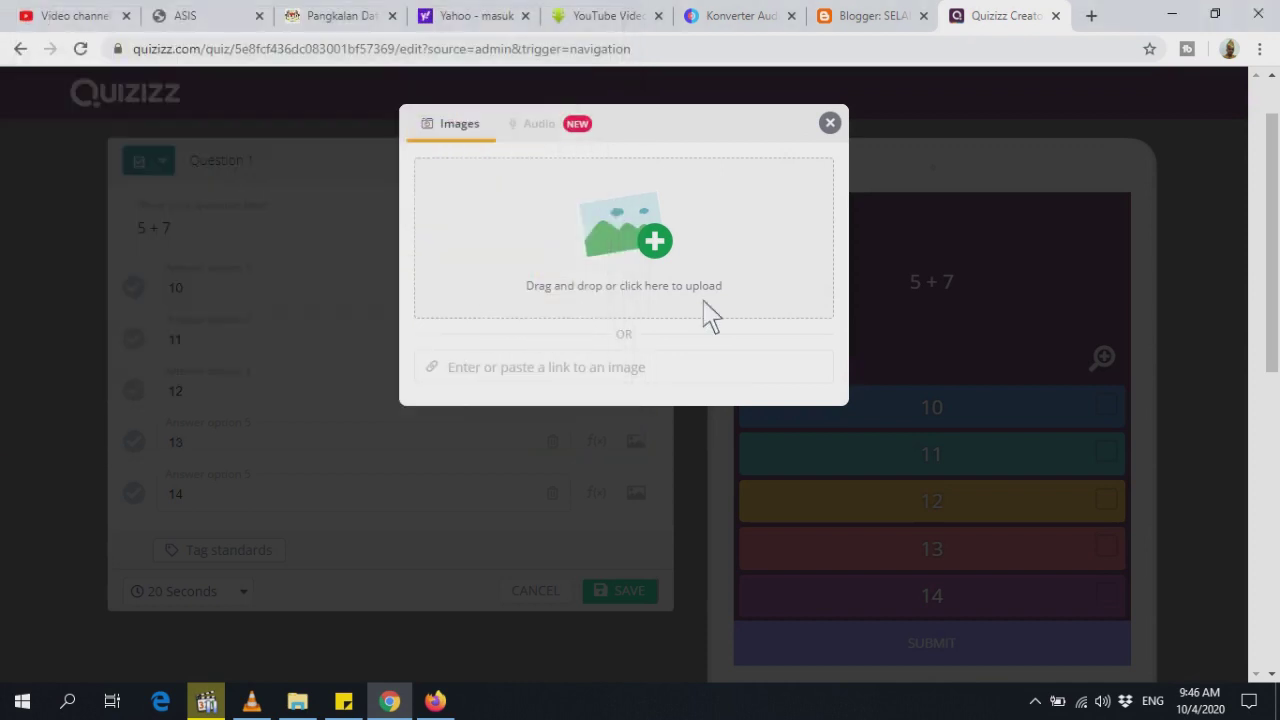
# Try to attach "Afgan - Terima kasih cinta.mp3" from the Music folder as question audio, then delete it and close the media dialog.
pyautogui.click(540, 124)
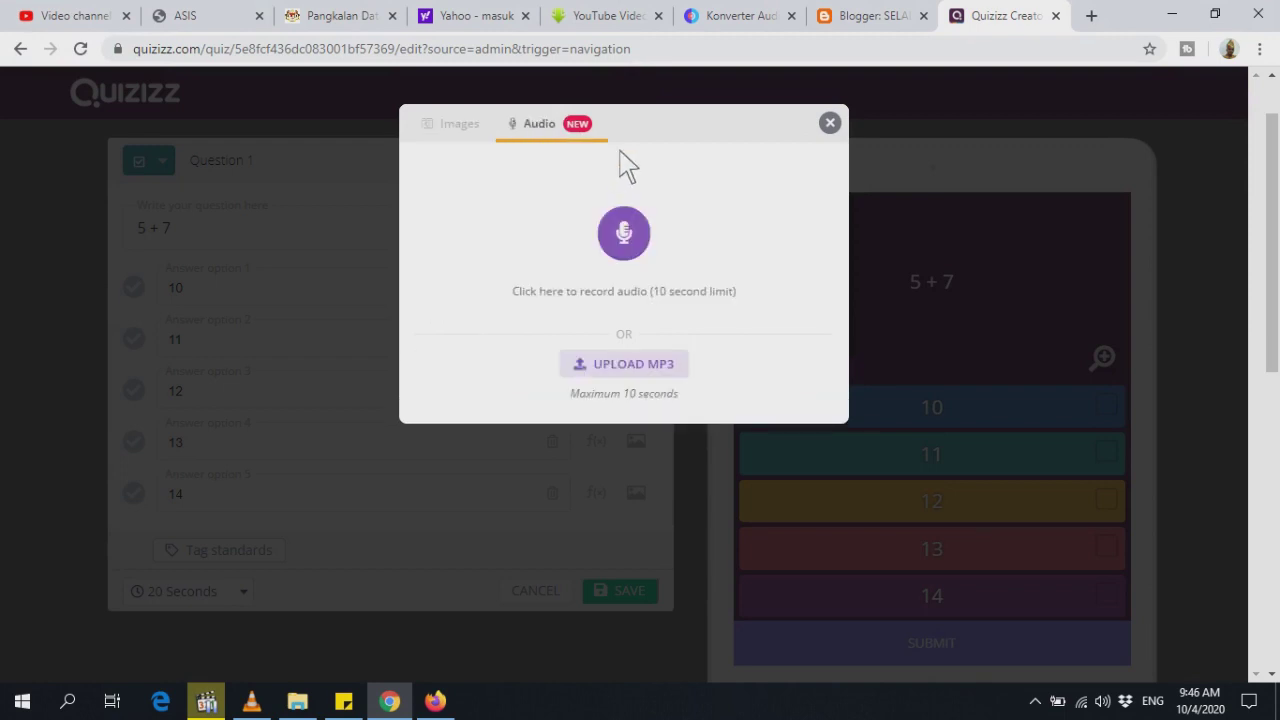
pyautogui.click(626, 368)
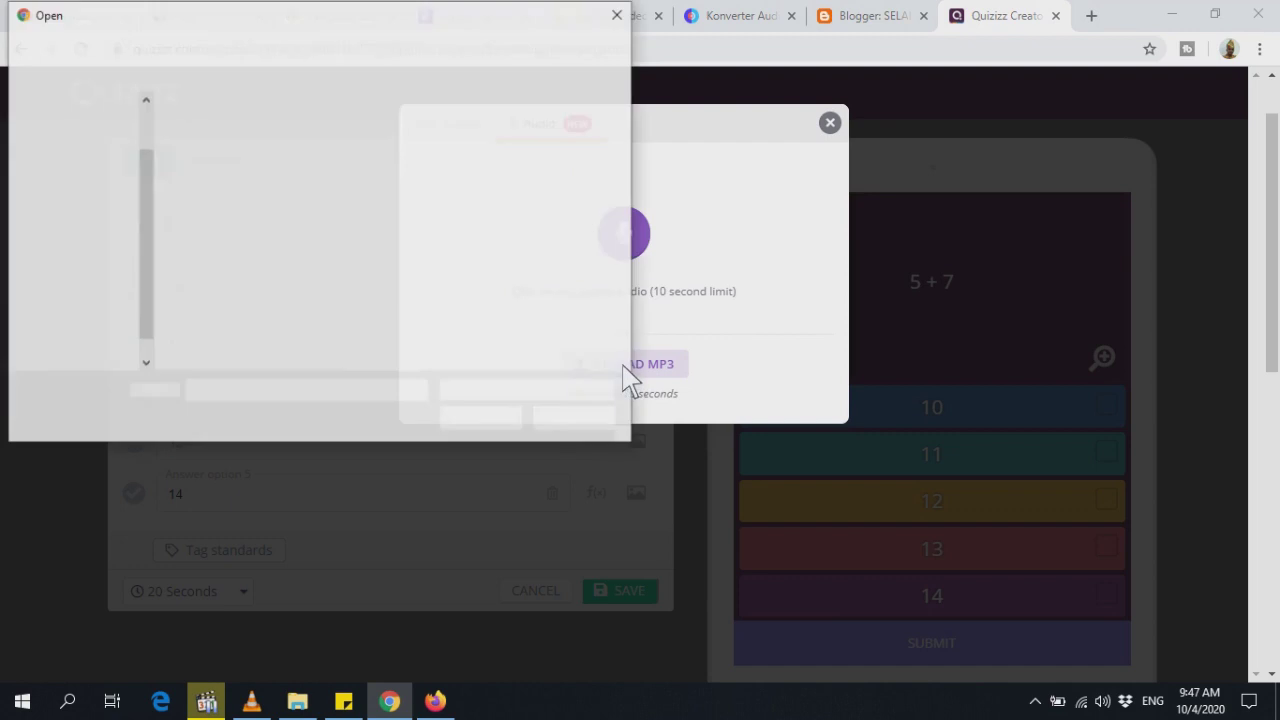
pyautogui.click(80, 326)
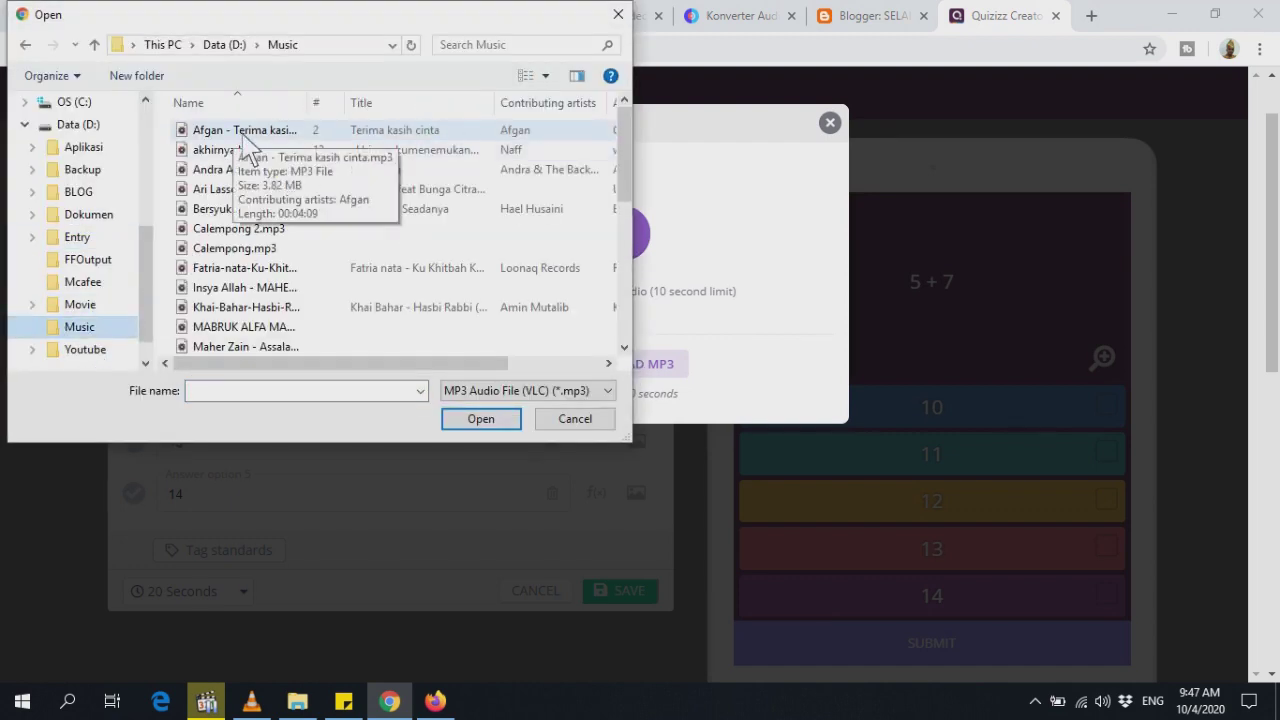
pyautogui.click(245, 140)
pyautogui.click(481, 419)
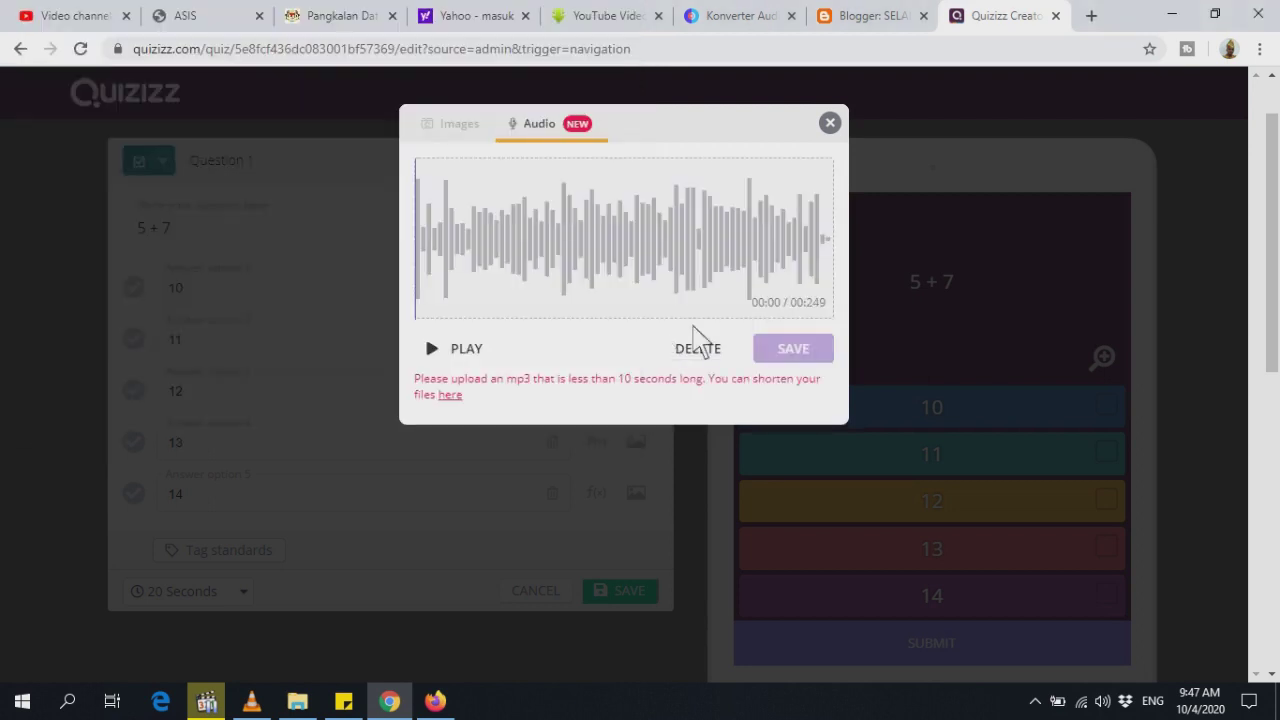
pyautogui.click(707, 352)
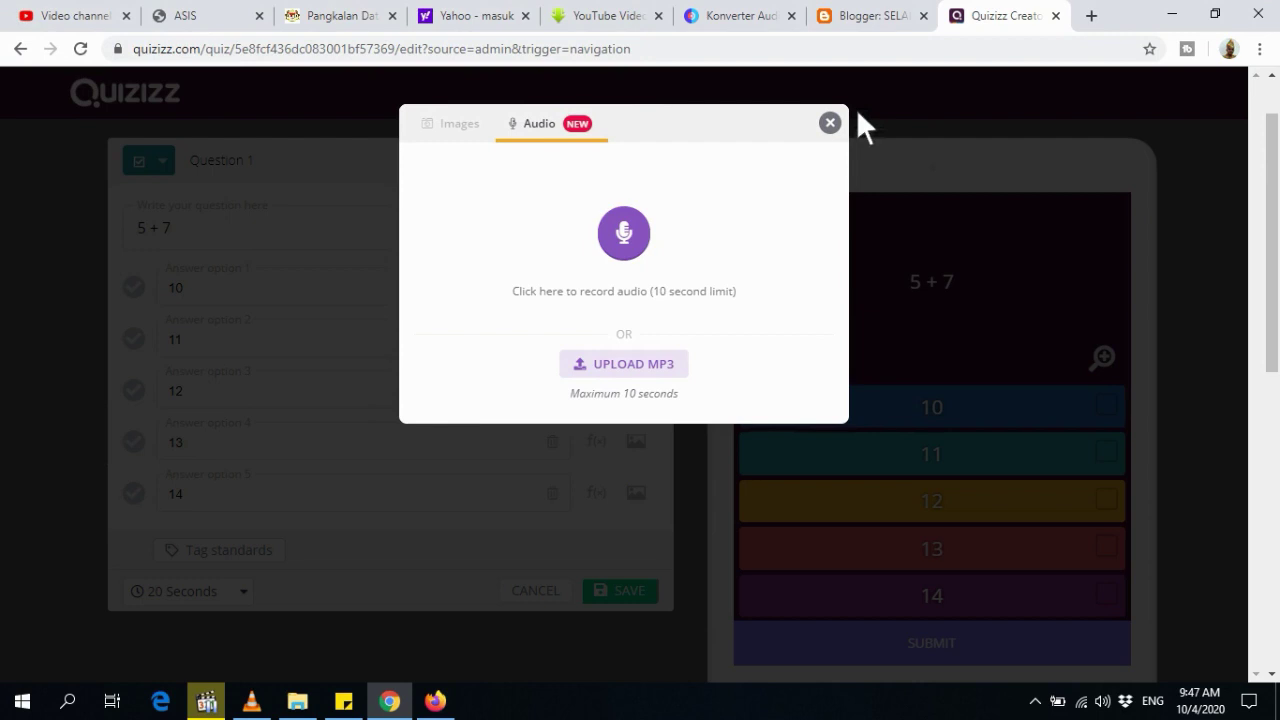
pyautogui.click(856, 108)
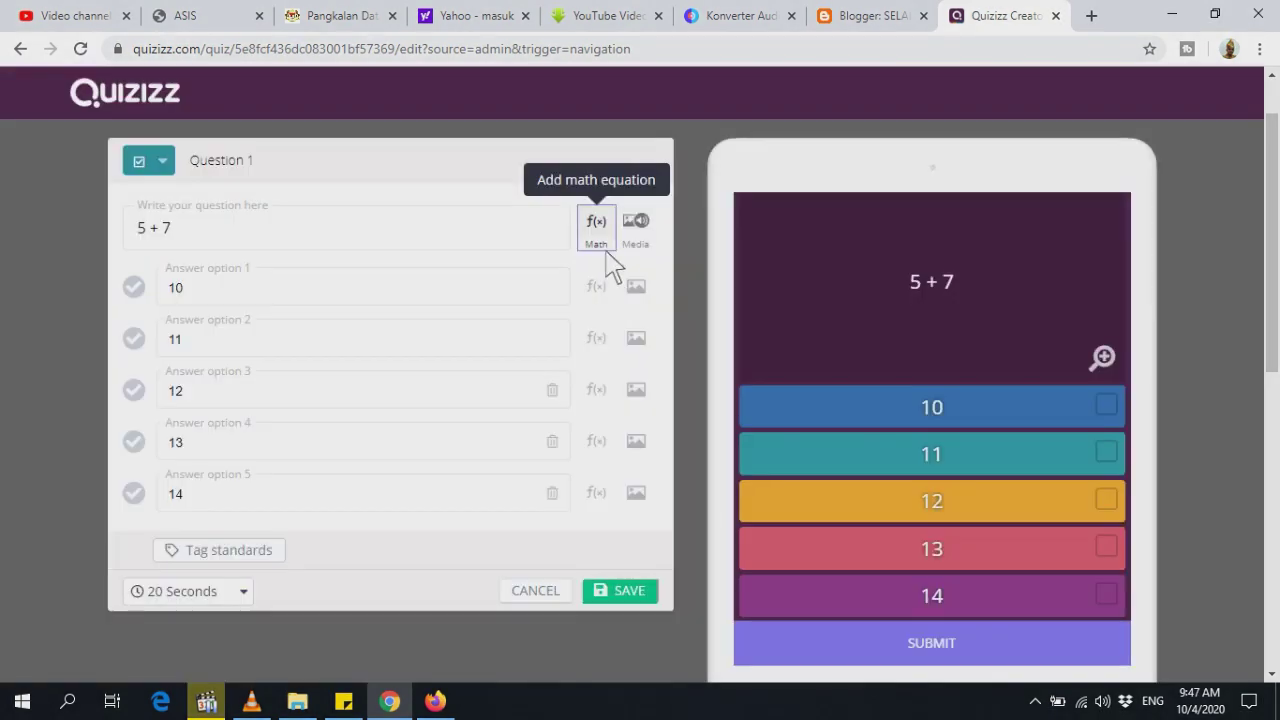
# Open the question's equation editor and look through the Greek, Advanced and Basic symbol sets.
pyautogui.click(605, 248)
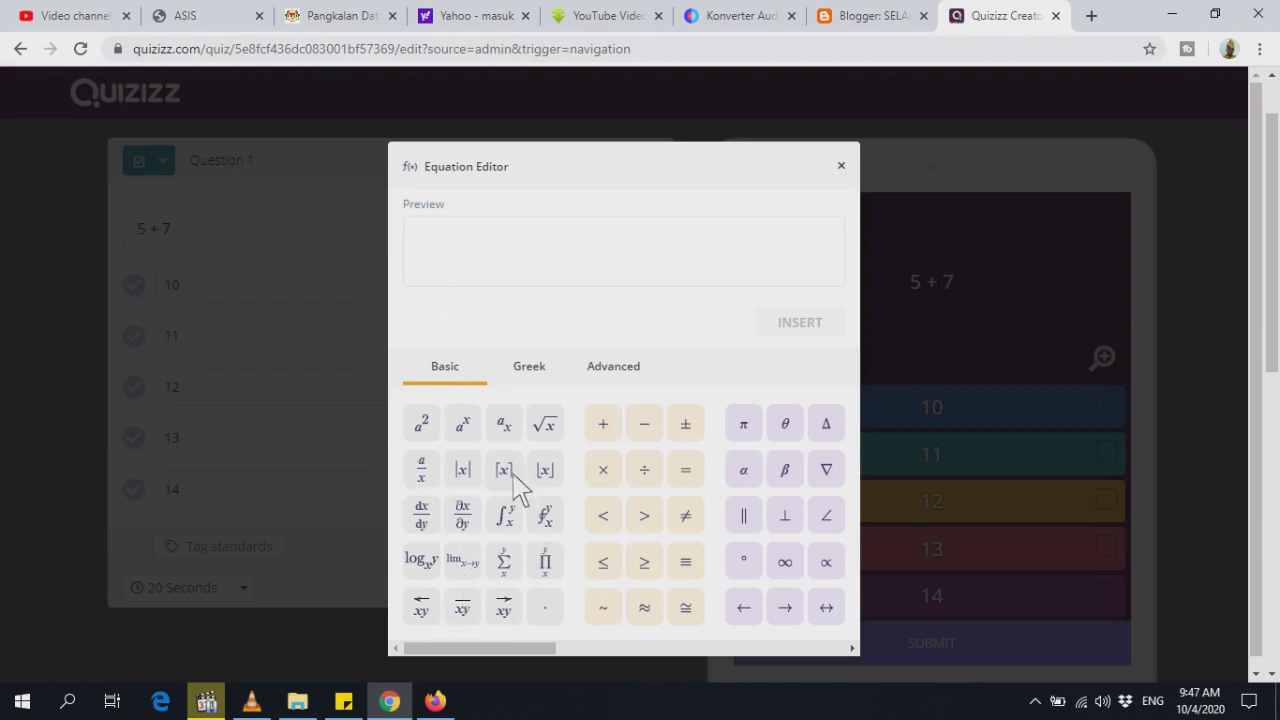
pyautogui.click(531, 387)
pyautogui.click(617, 380)
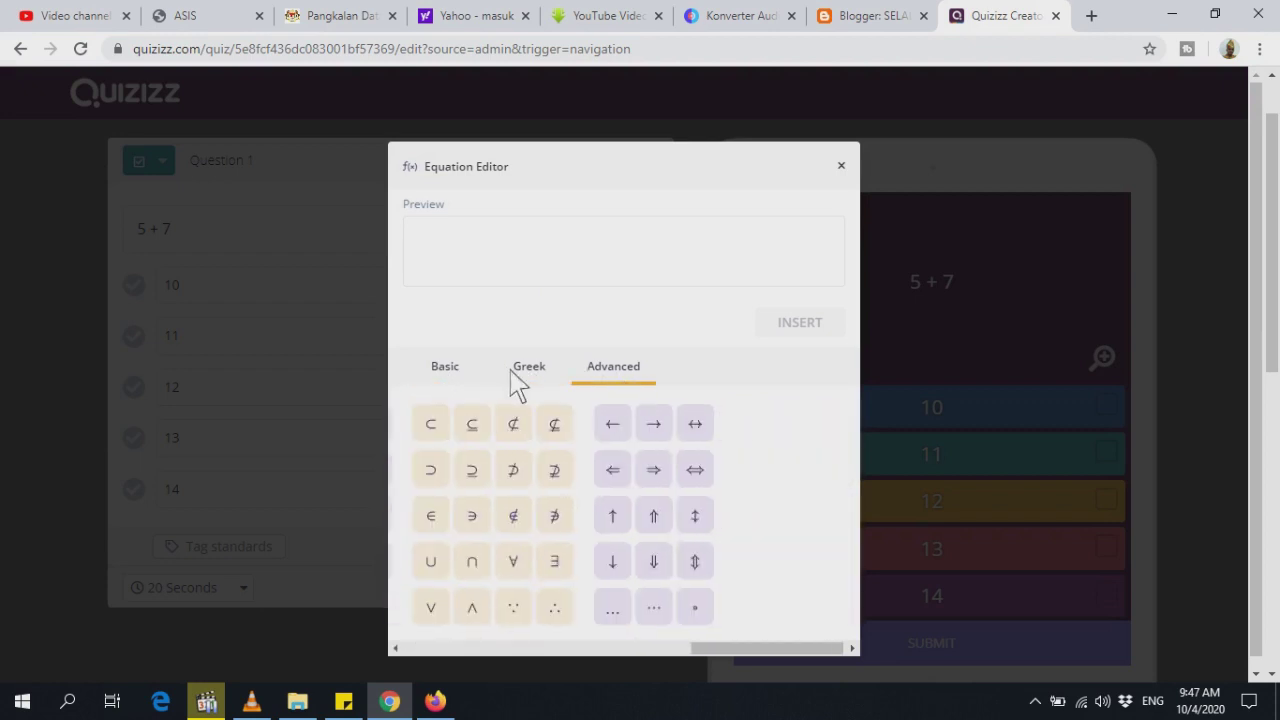
pyautogui.click(466, 390)
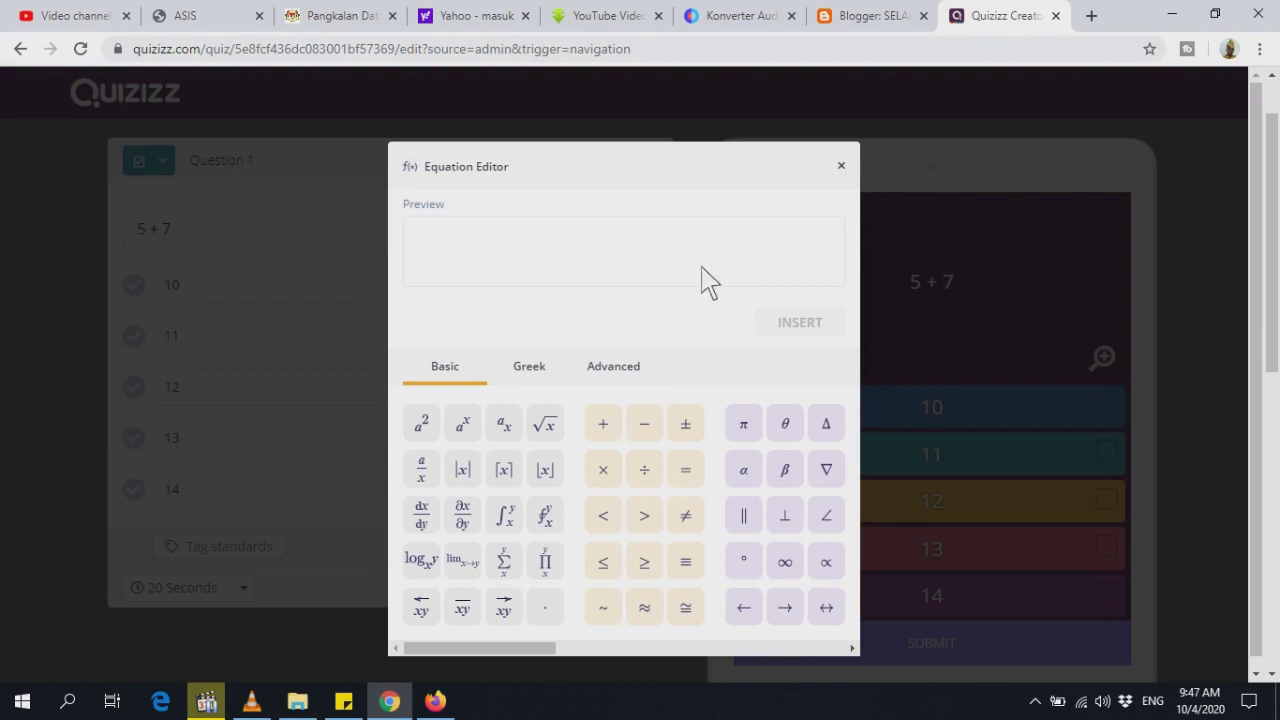
# Close the equation editor and mark 12 as the correct answer to the 5 + 7 question.
pyautogui.click(841, 166)
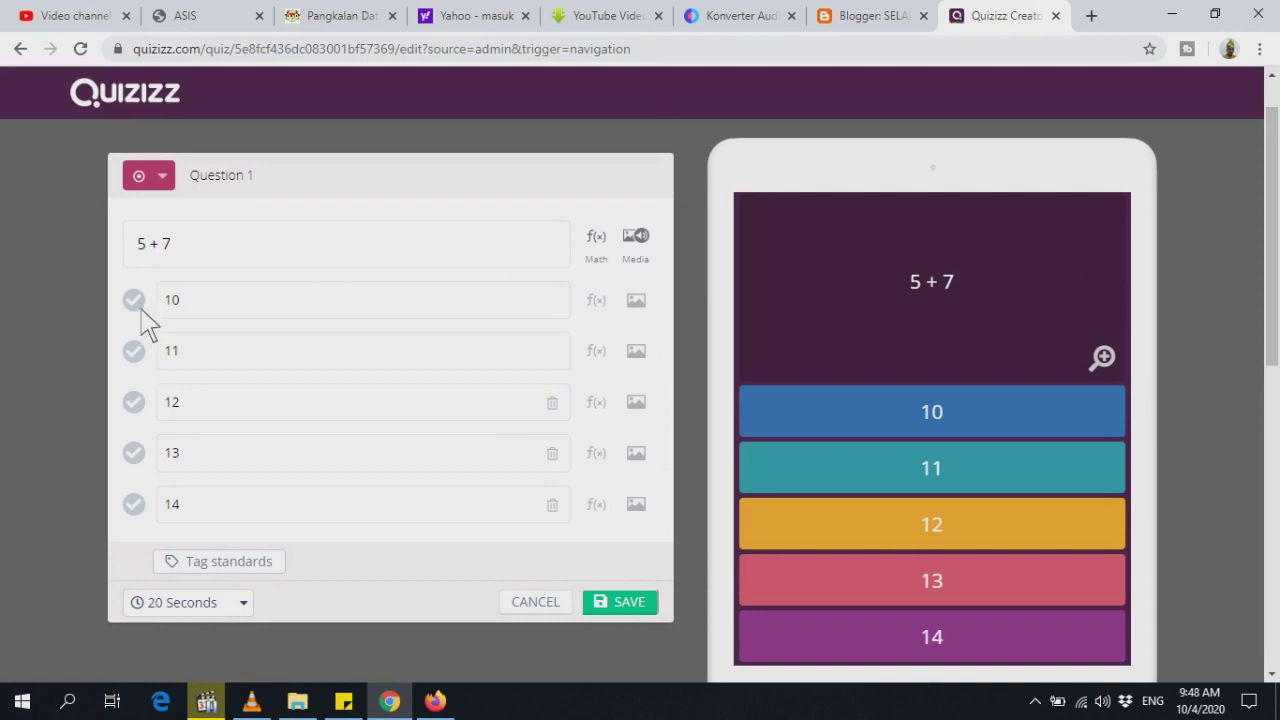
pyautogui.click(140, 404)
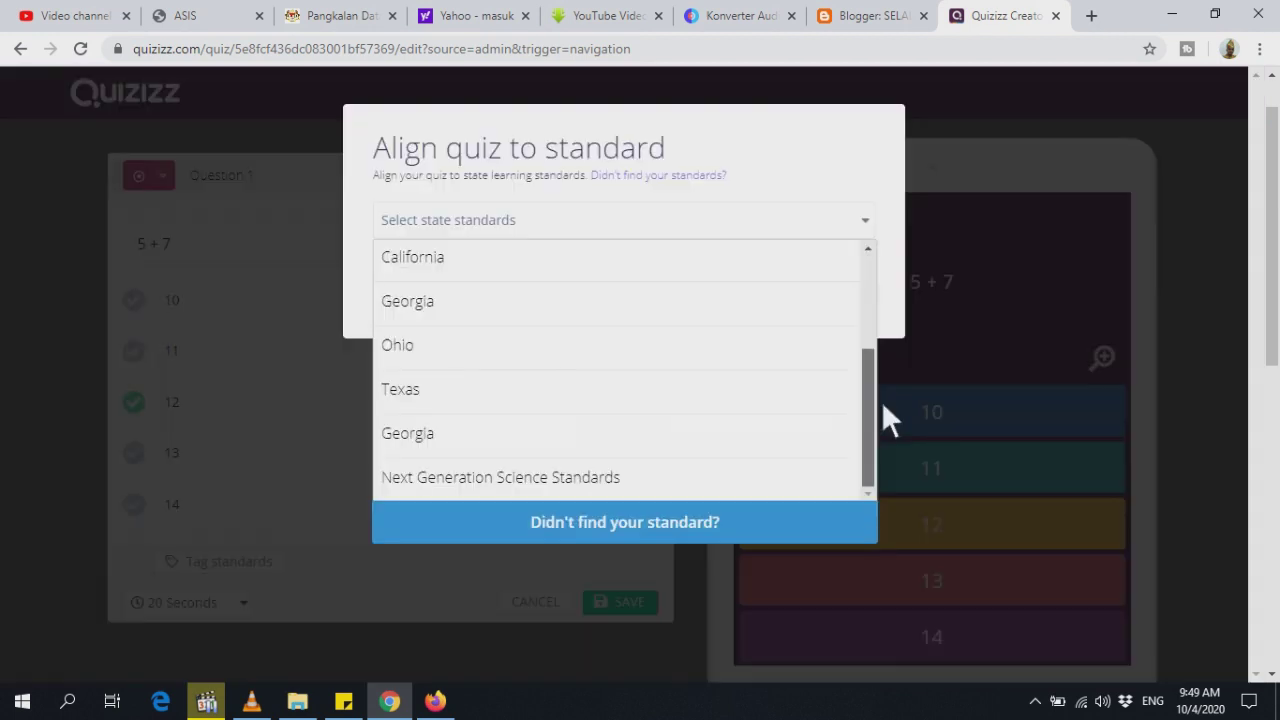
# Look through the state standards available for tagging the question, then cancel without choosing one.
pyautogui.moveTo(881, 401); pyautogui.dragTo(895, 241)
pyautogui.click(823, 159)
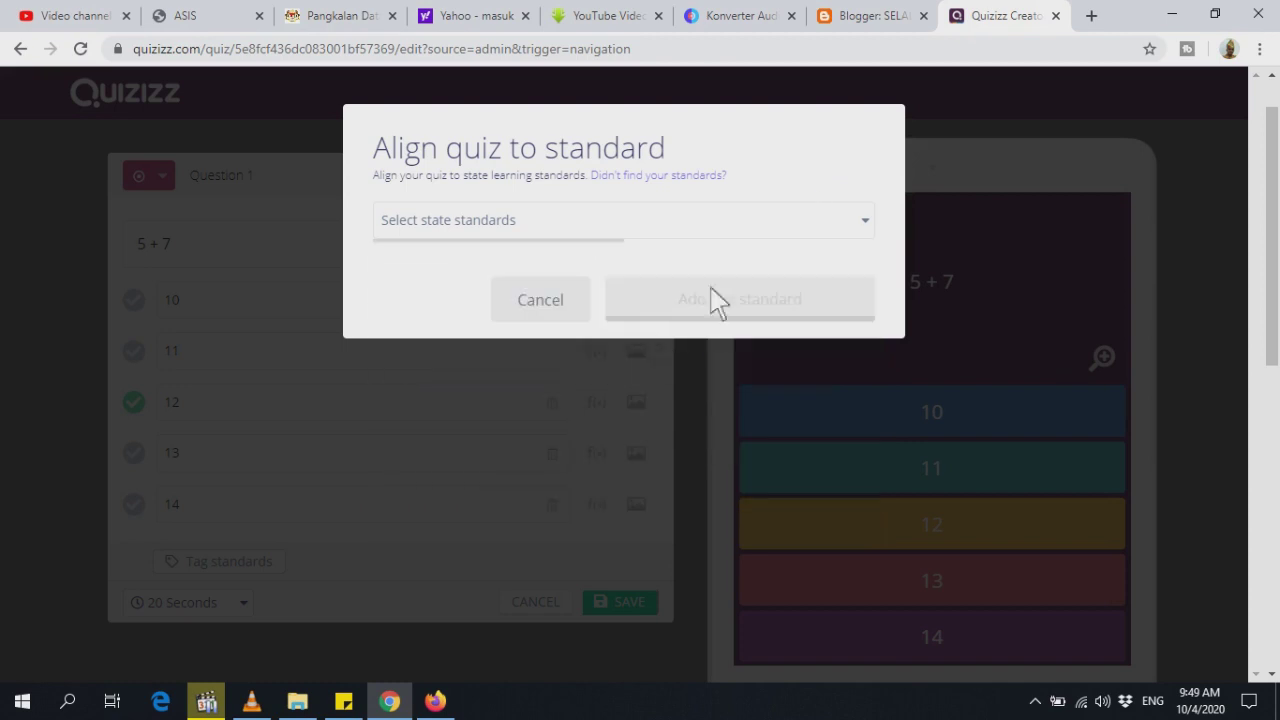
pyautogui.click(577, 306)
pyautogui.click(228, 562)
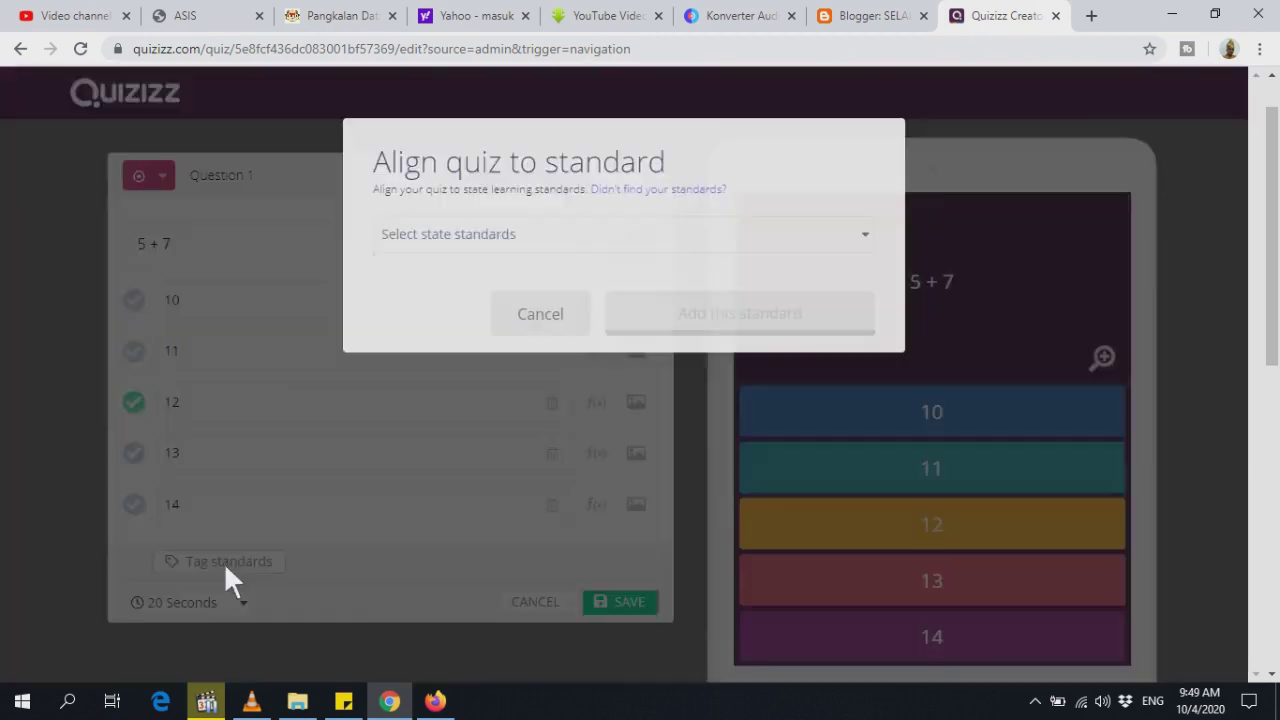
pyautogui.click(860, 220)
pyautogui.moveTo(864, 432); pyautogui.dragTo(880, 262)
pyautogui.click(811, 158)
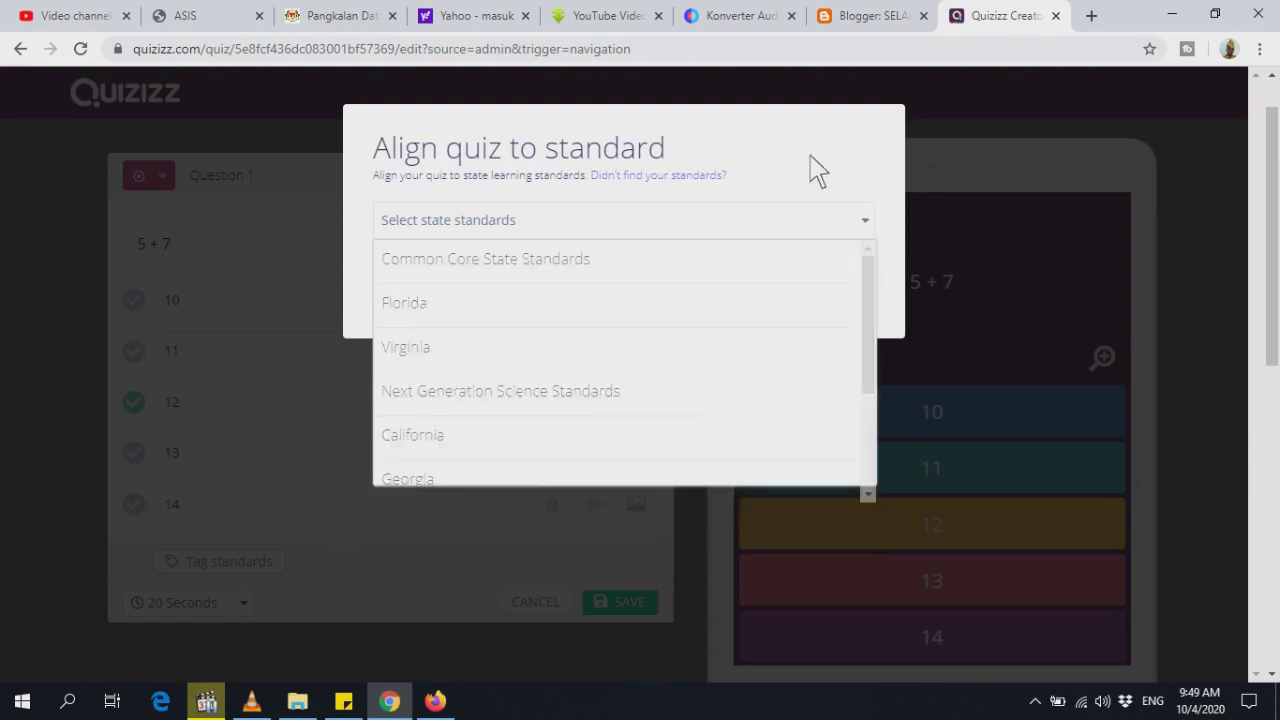
pyautogui.click(540, 300)
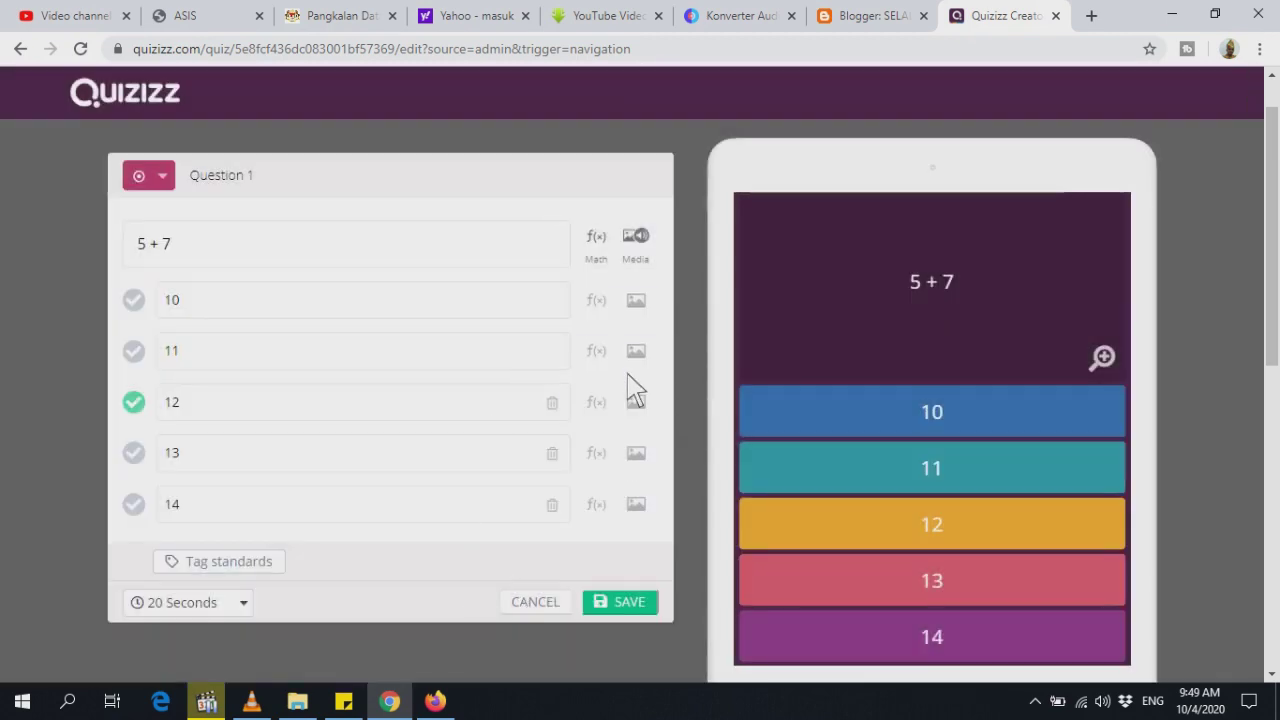
# Save the first question and create a new multiple-choice question reading "4 + 5".
pyautogui.click(627, 596)
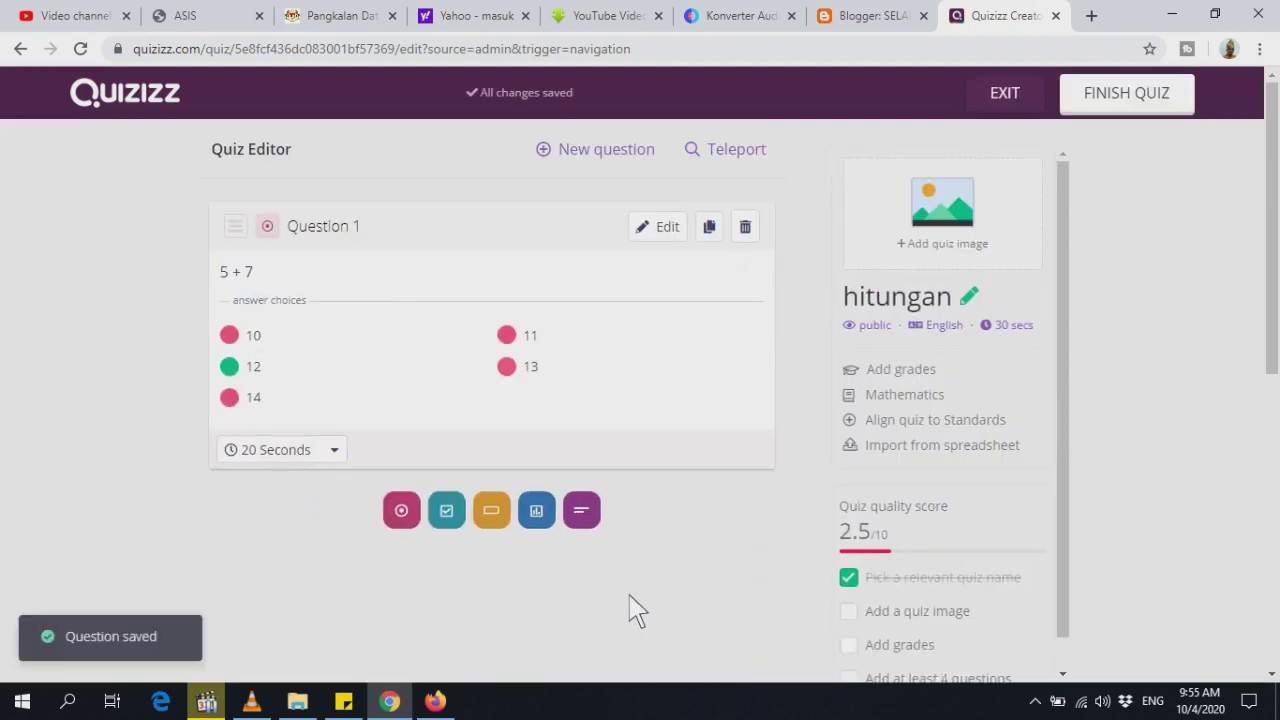
pyautogui.click(600, 152)
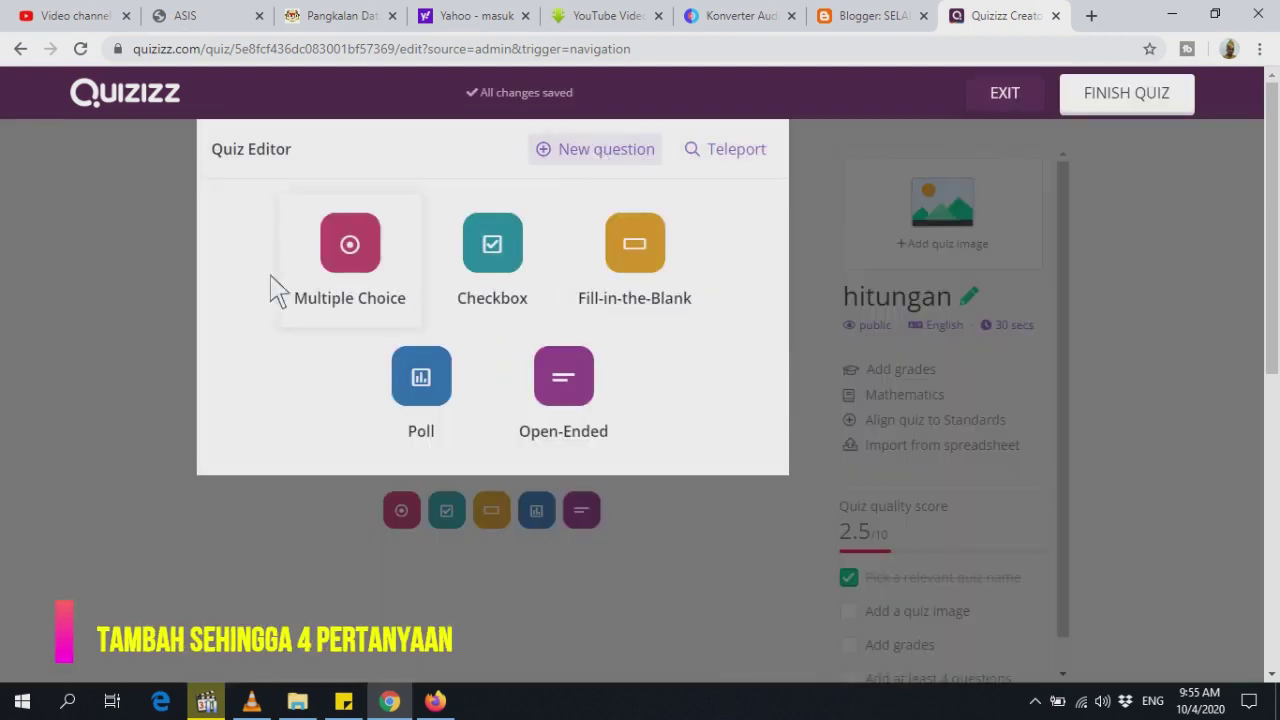
pyautogui.click(374, 268)
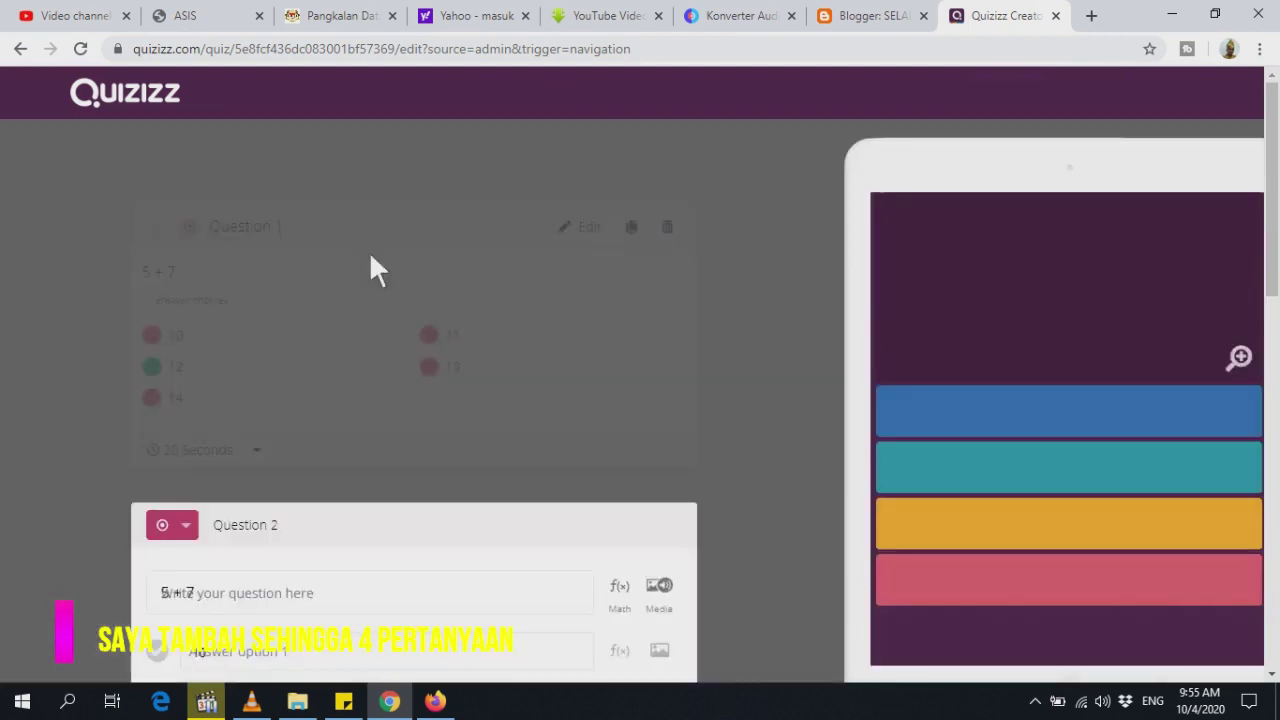
pyautogui.click(248, 236)
pyautogui.write('4 ')
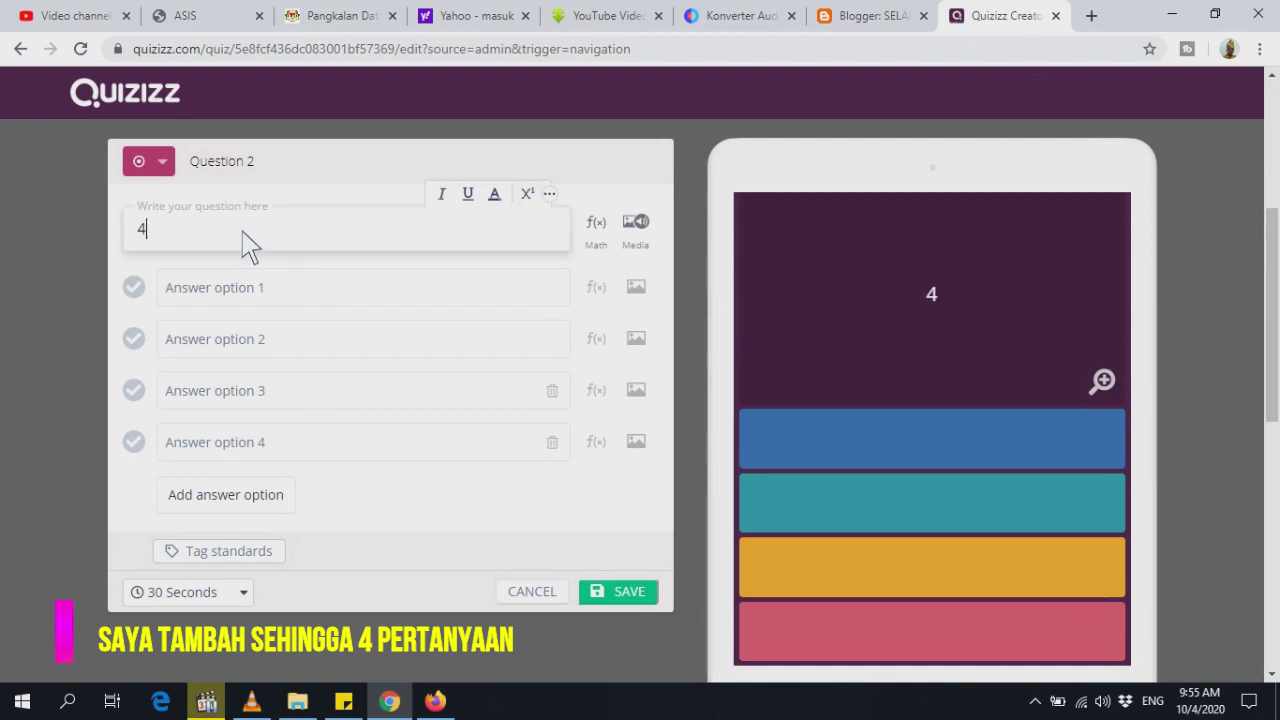
pyautogui.write('+ 5')
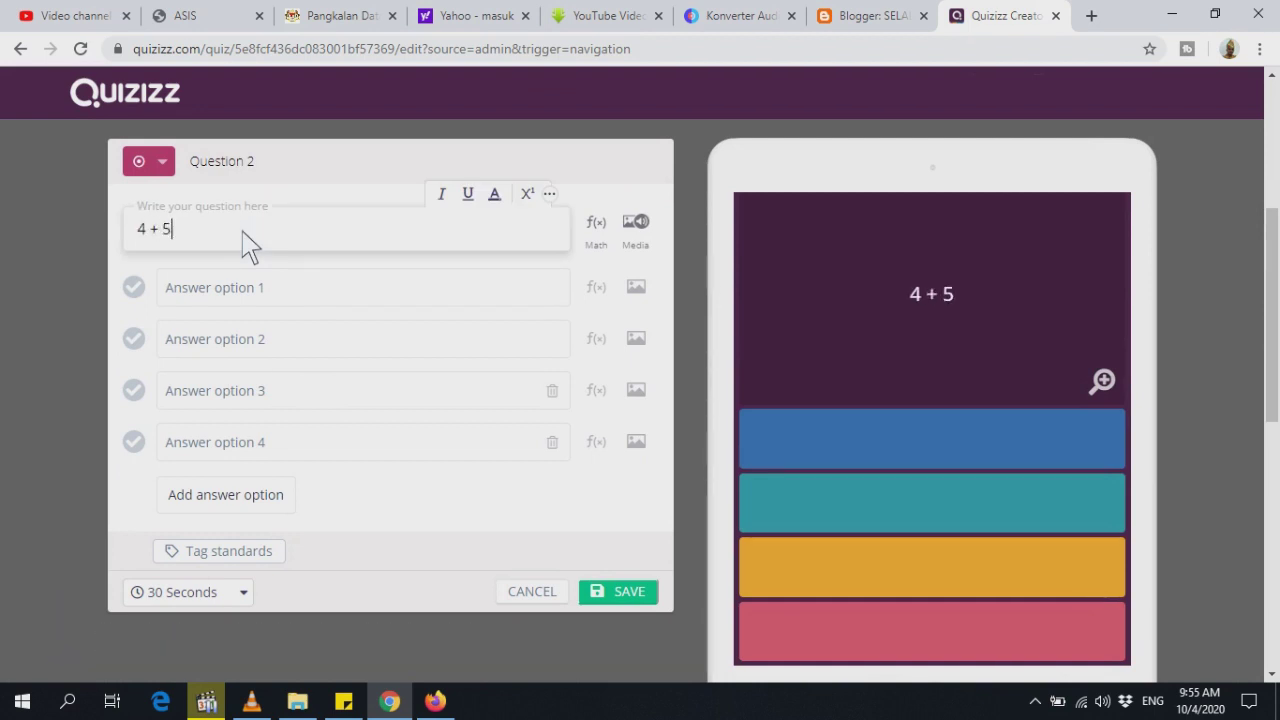
# Fill in the first four answer options of the 4 + 5 question with 8, 9, 10 and 11.
pyautogui.click(229, 299)
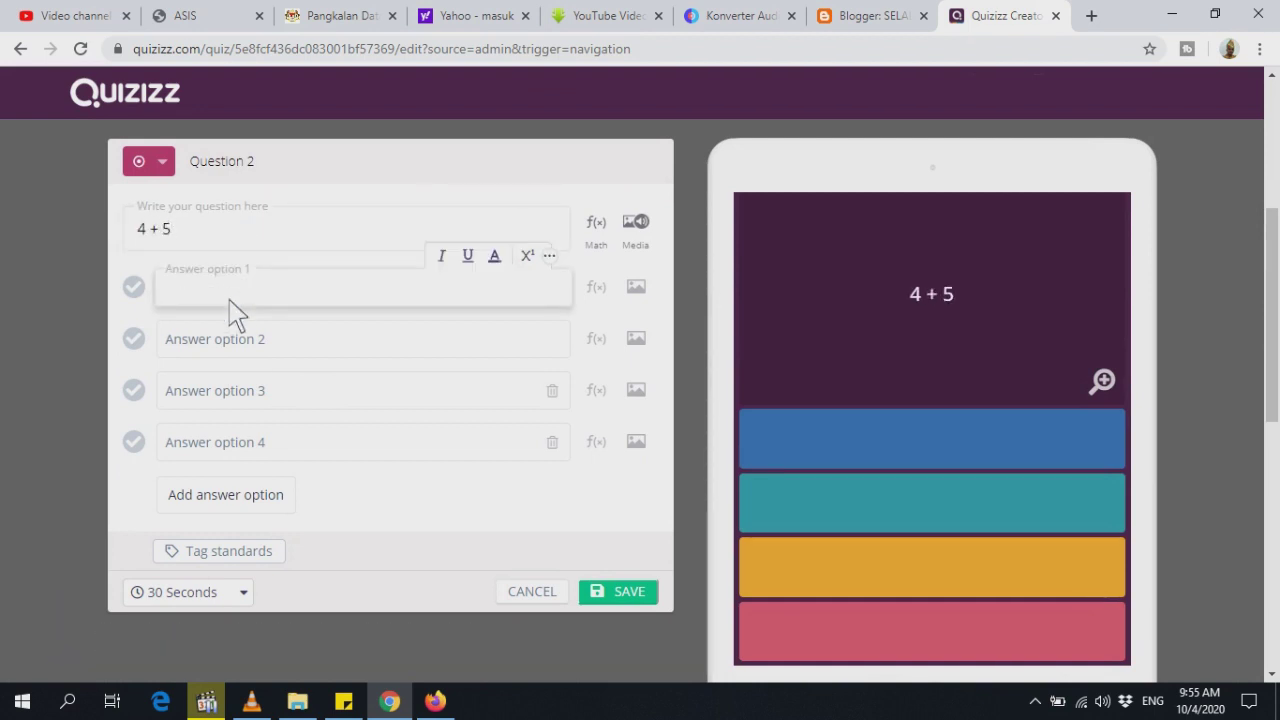
pyautogui.write('8')
pyautogui.click(229, 350)
pyautogui.write('9')
pyautogui.click(229, 391)
pyautogui.write('10')
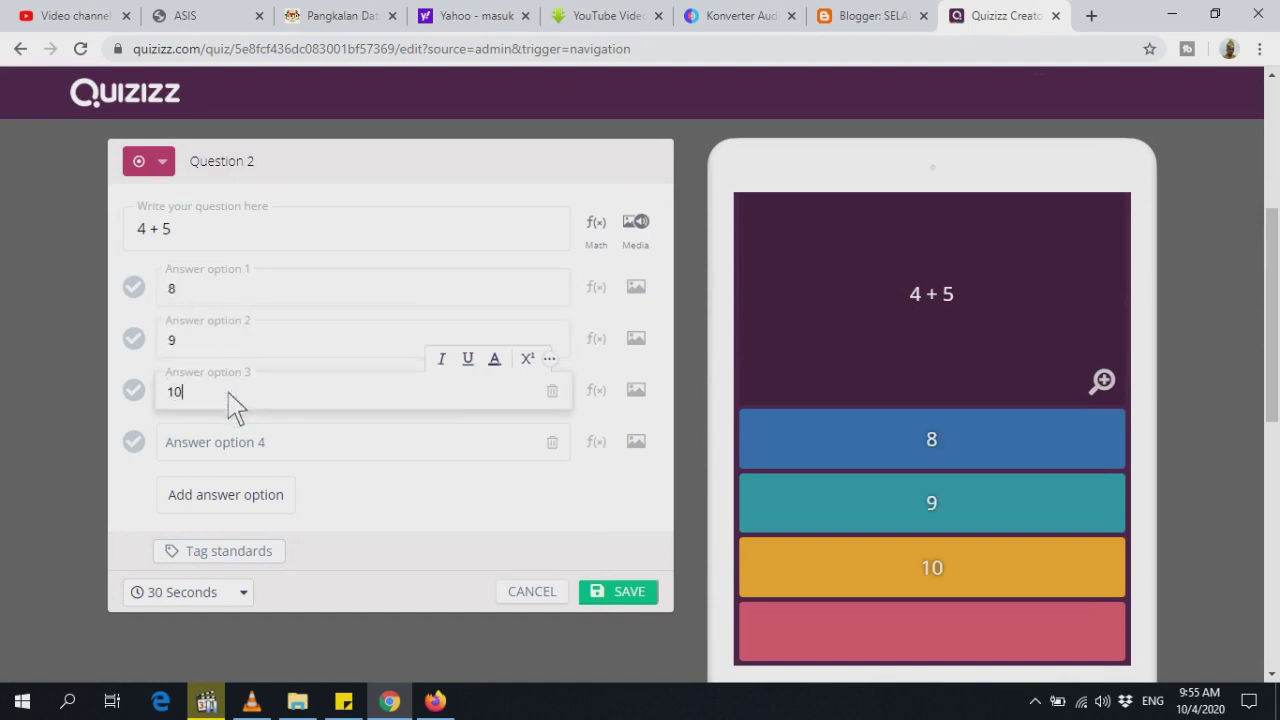
pyautogui.click(235, 457)
pyautogui.write('11')
# Add a fifth answer option of 12, mark 9 as the correct answer and save the question.
pyautogui.click(245, 497)
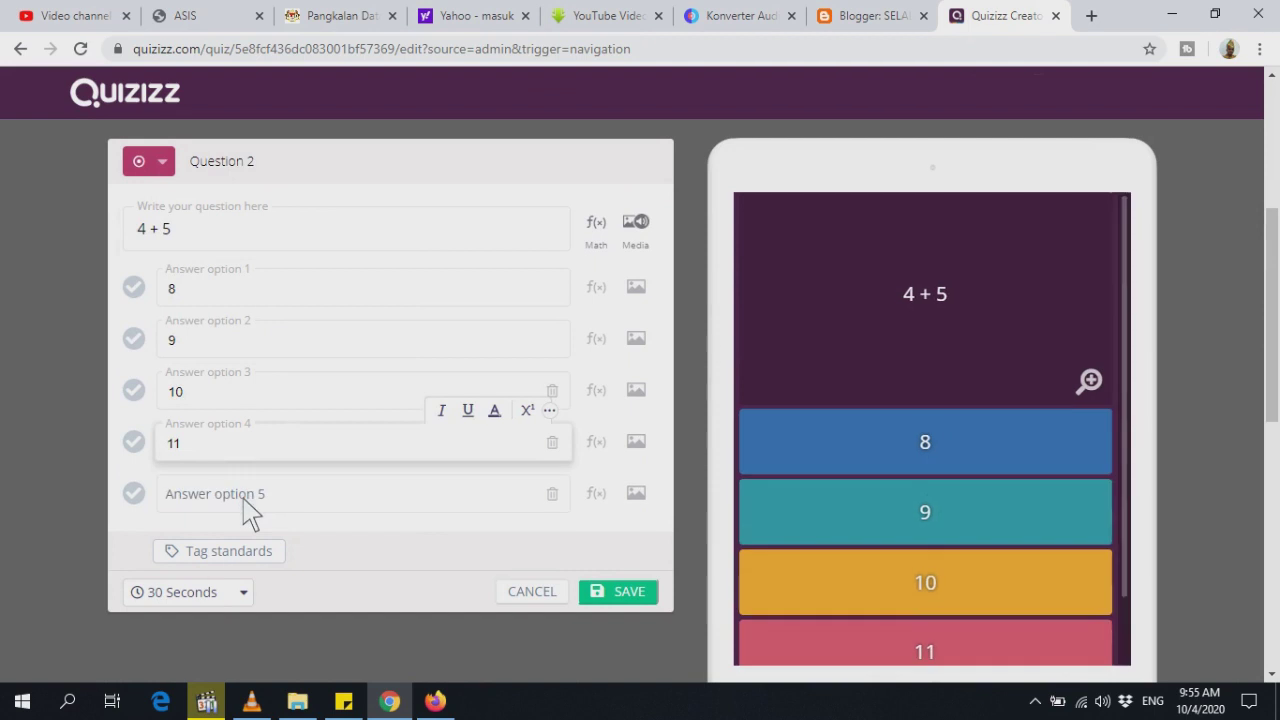
pyautogui.click(247, 508)
pyautogui.write('12')
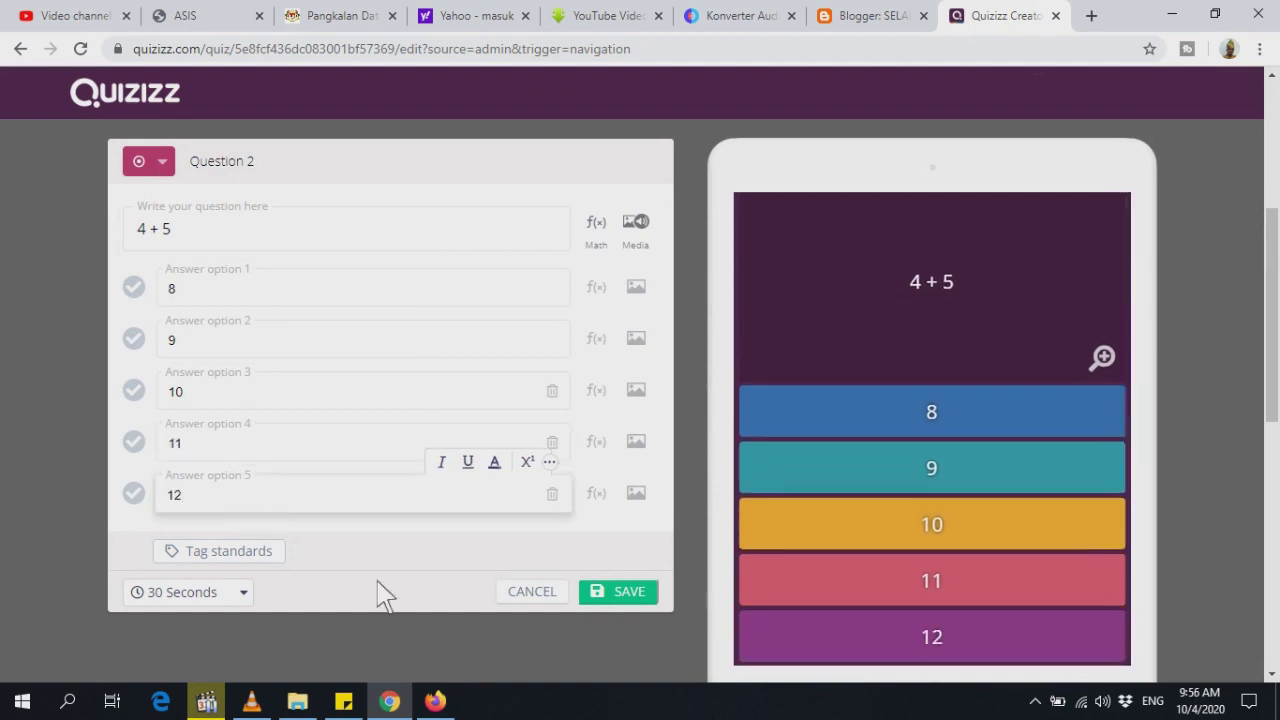
pyautogui.click(133, 338)
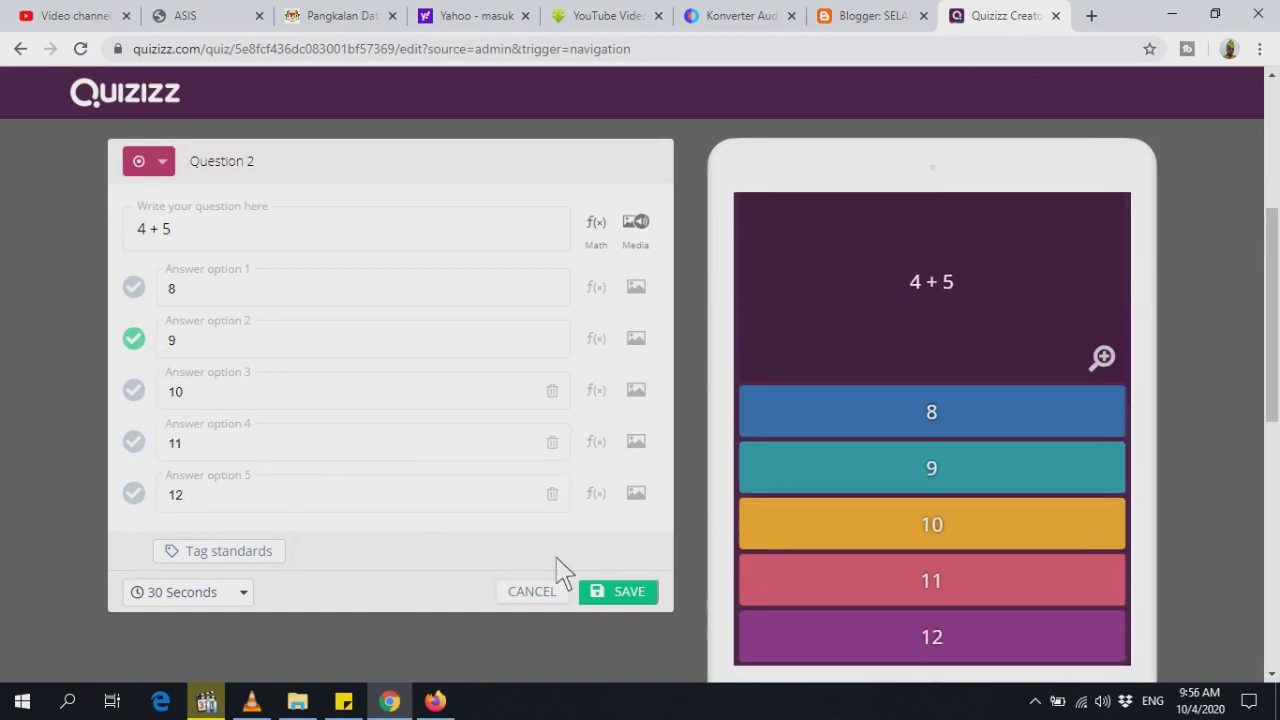
pyautogui.click(616, 592)
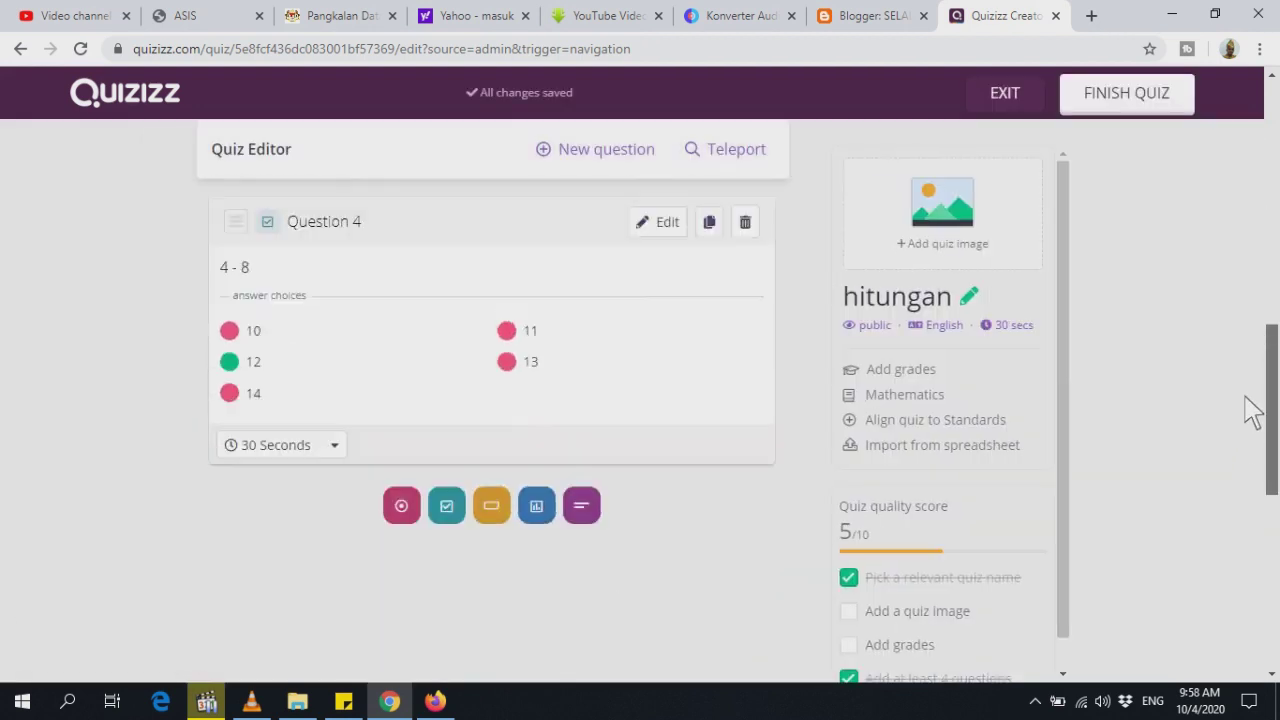
# Open Teleport from the quiz editor and search the public quizzes for "hitungan".
pyautogui.scroll(2, 1246, 408)
pyautogui.scroll(-1, 1251, 371)
pyautogui.scroll(8, 1258, 395)
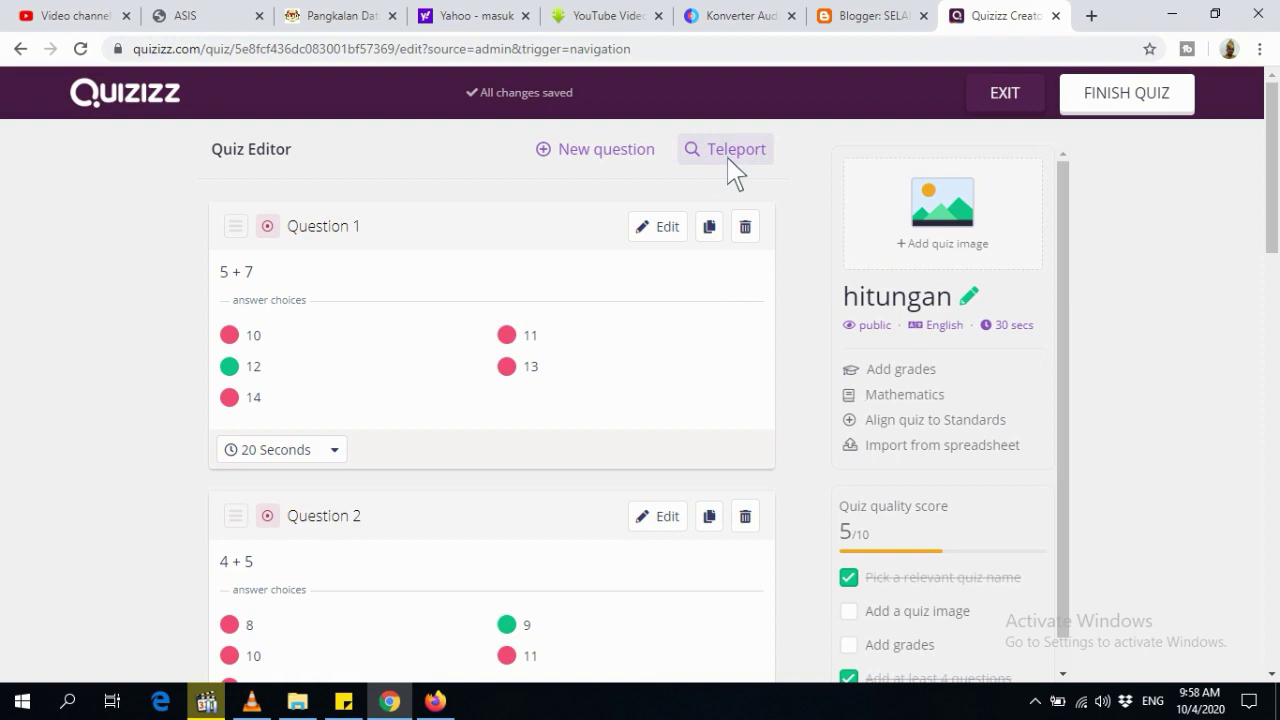
pyautogui.click(728, 158)
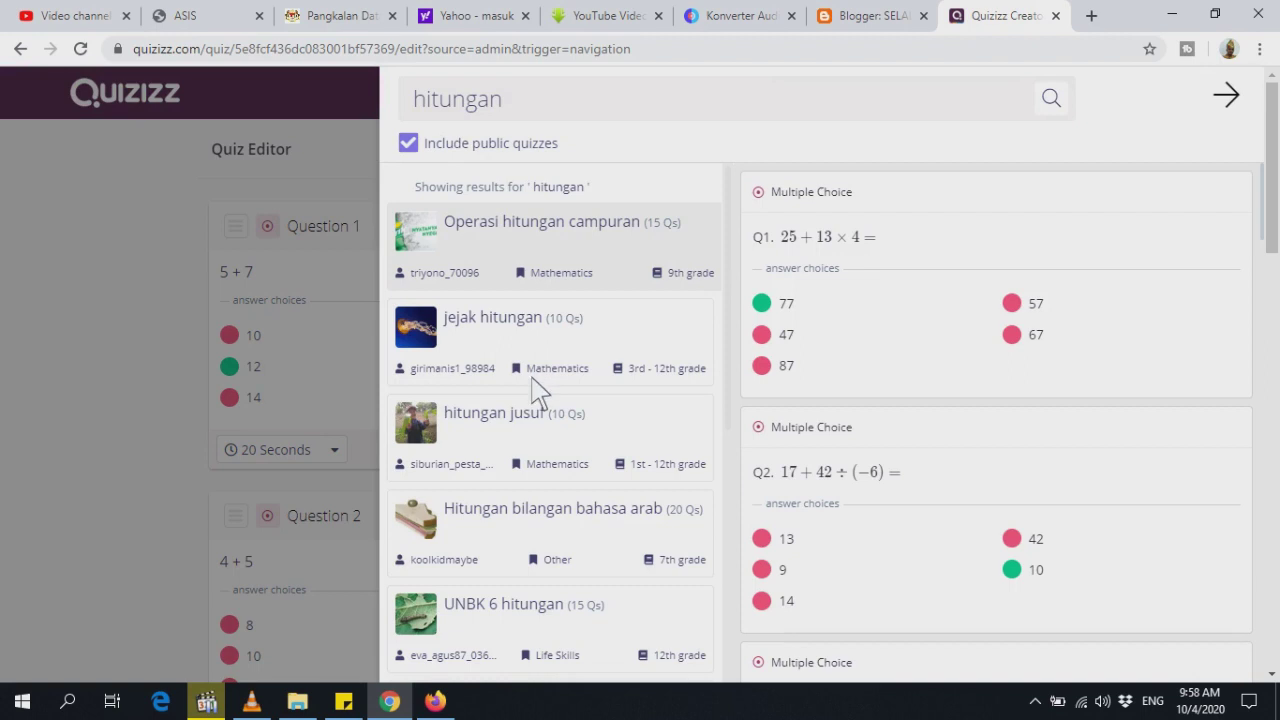
pyautogui.click(543, 118)
pyautogui.press('BackSpace')
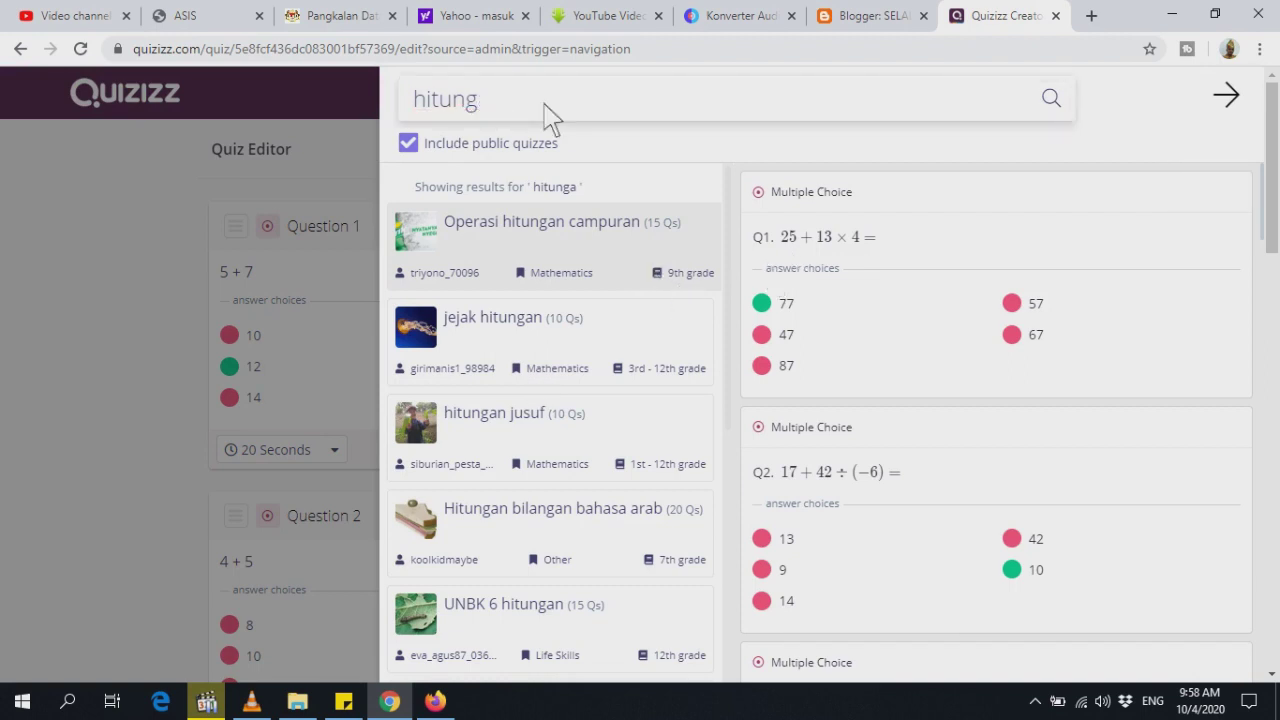
pyautogui.press('BackSpace')
pyautogui.press('BackSpace')
pyautogui.press('BackSpace')
pyautogui.press('BackSpace')
pyautogui.press('BackSpace')
pyautogui.press('BackSpace')
pyautogui.write('h')
# Add the questions "25 + 13 × 4 =" and "17 + 42 ÷ (−6) =" from the Operasi hitungan campuran quiz.
pyautogui.moveTo(1214, 214)
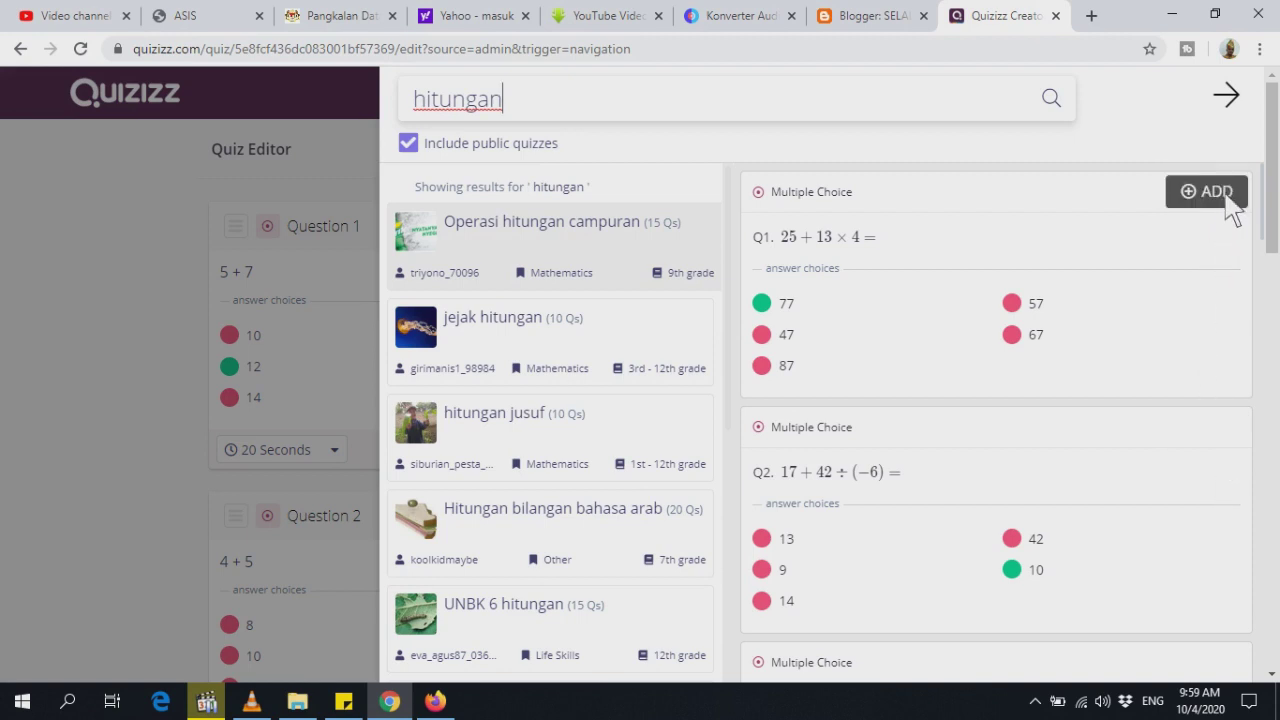
pyautogui.click(1227, 198)
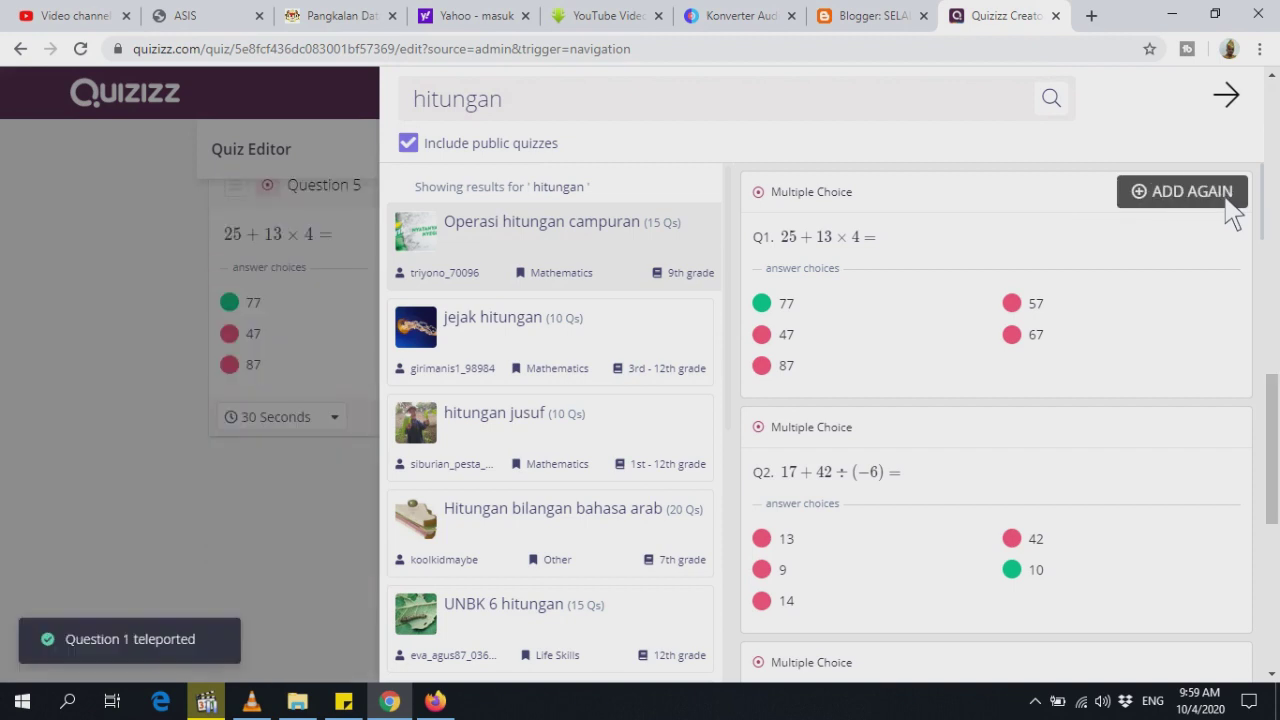
pyautogui.click(1273, 215)
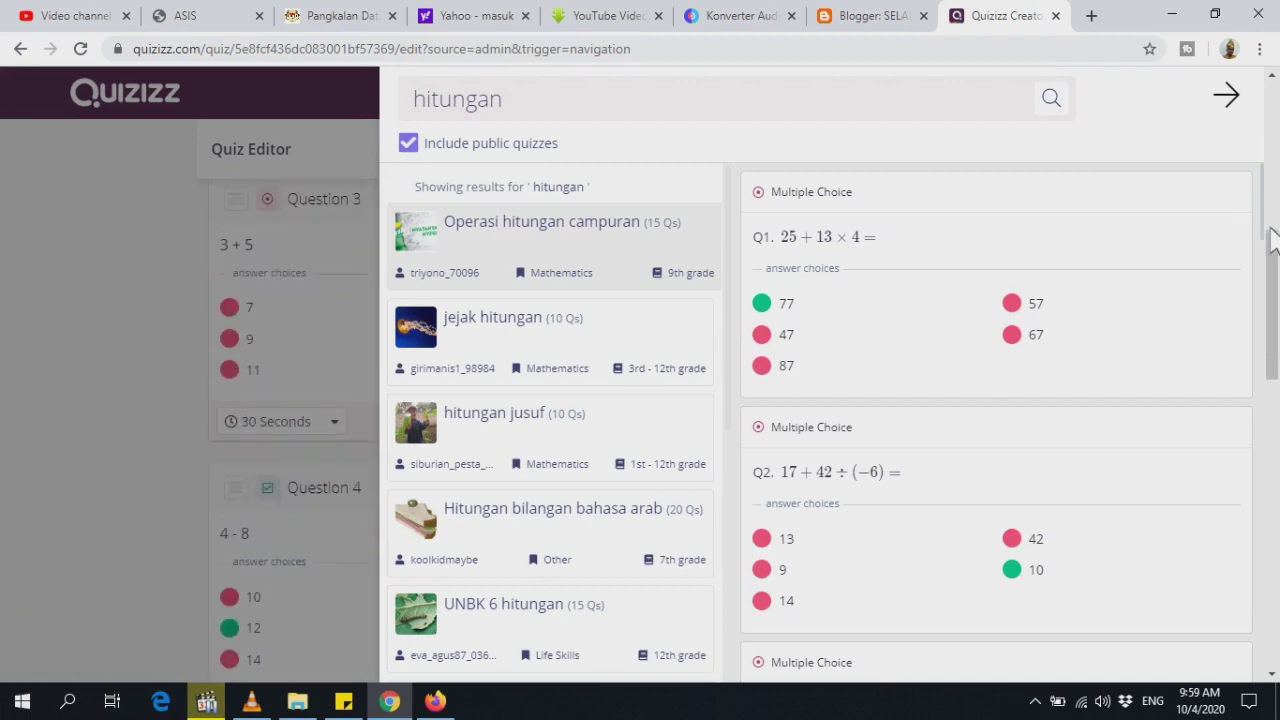
pyautogui.moveTo(1166, 443)
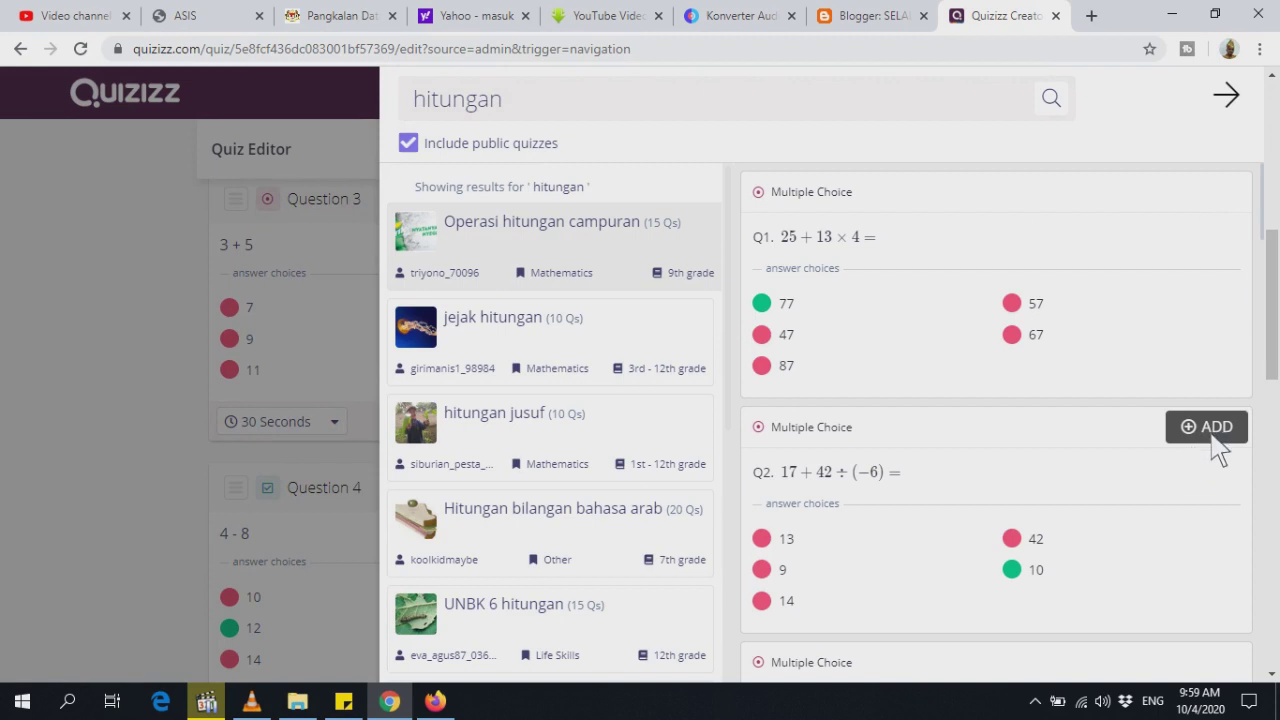
pyautogui.click(1212, 437)
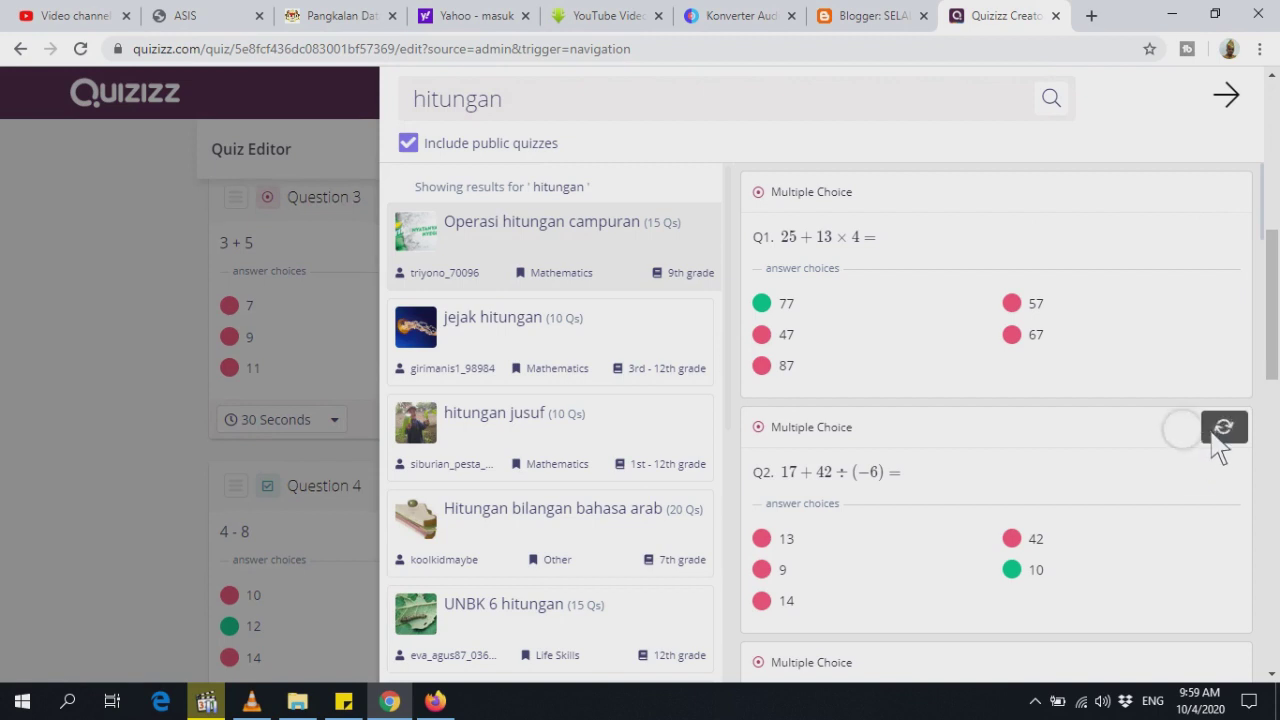
# Add the questions "56 − 39 × (−7) =" and "(−12) − 96 ÷ 8 =" from the same quiz and close Teleport.
pyautogui.scroll(-4, 1240, 250)
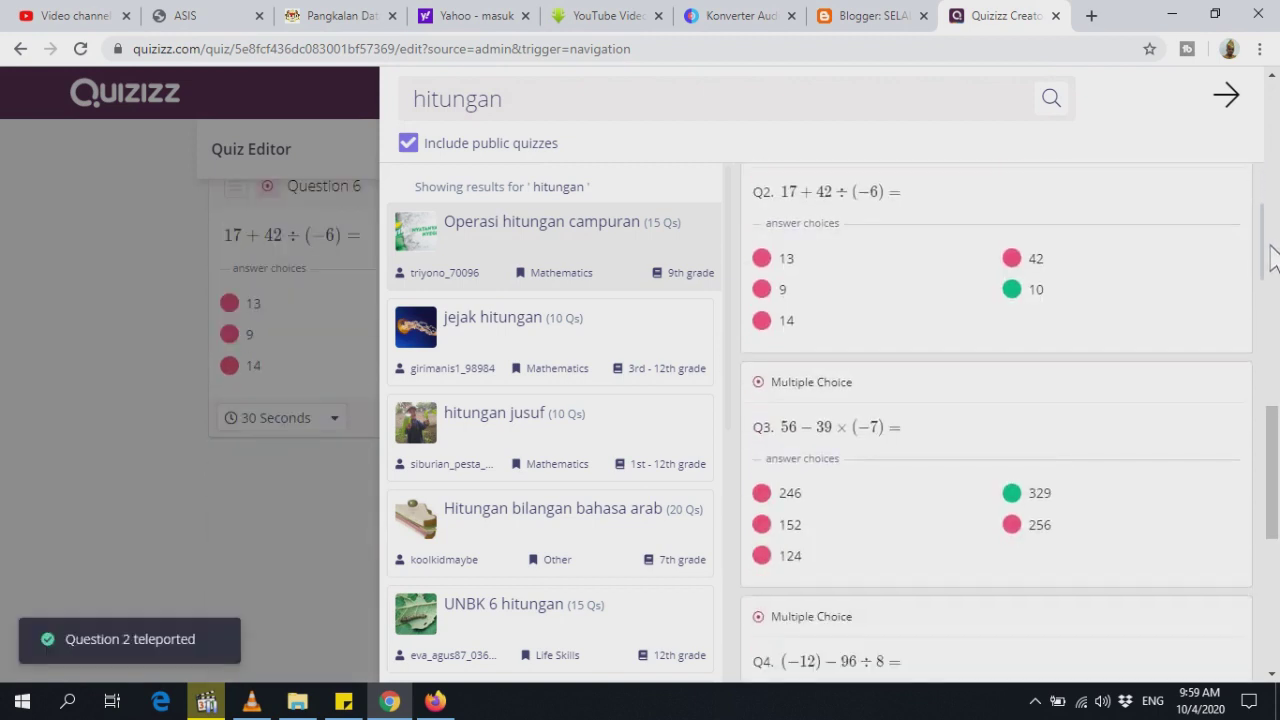
pyautogui.moveTo(1224, 322)
pyautogui.click(1226, 266)
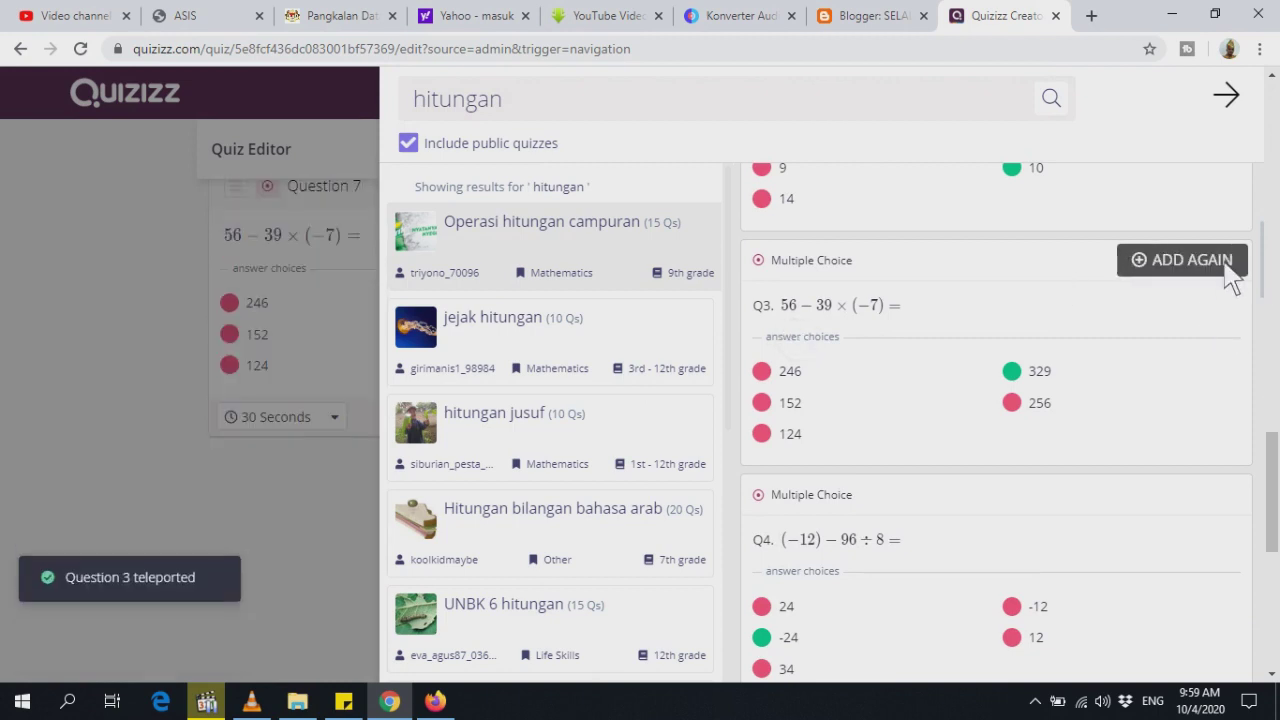
pyautogui.moveTo(1210, 520)
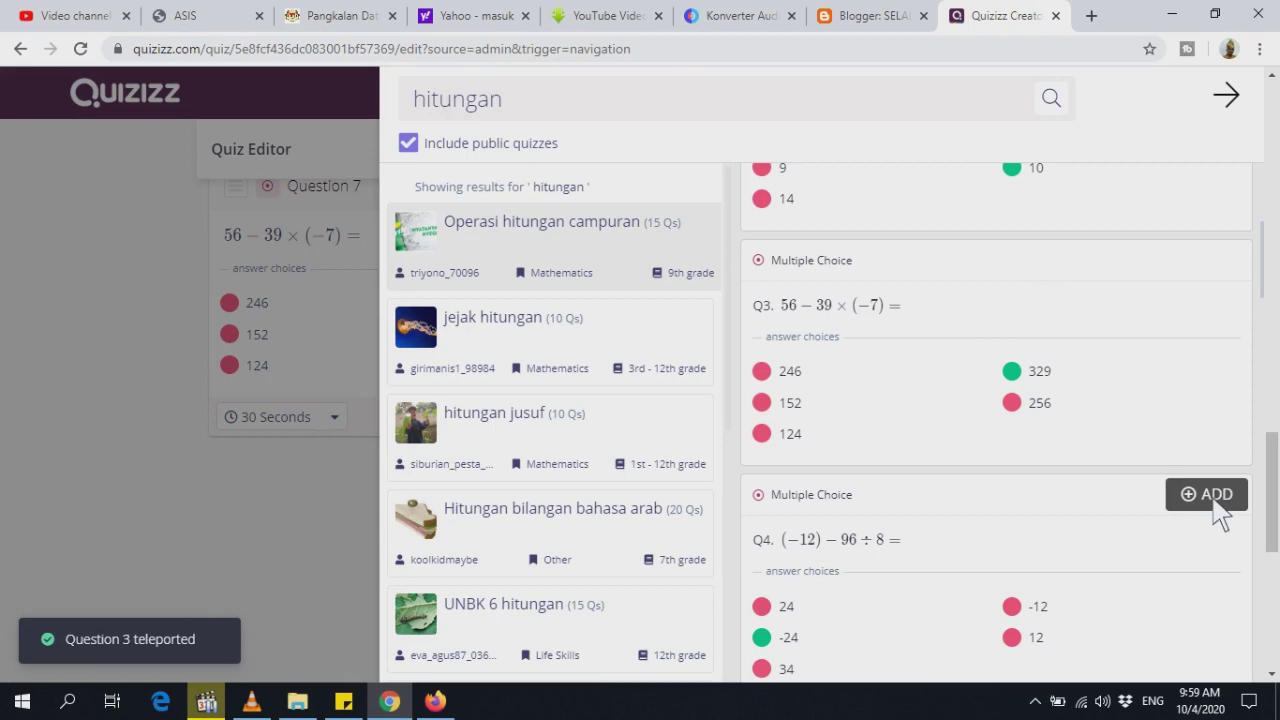
pyautogui.click(1212, 496)
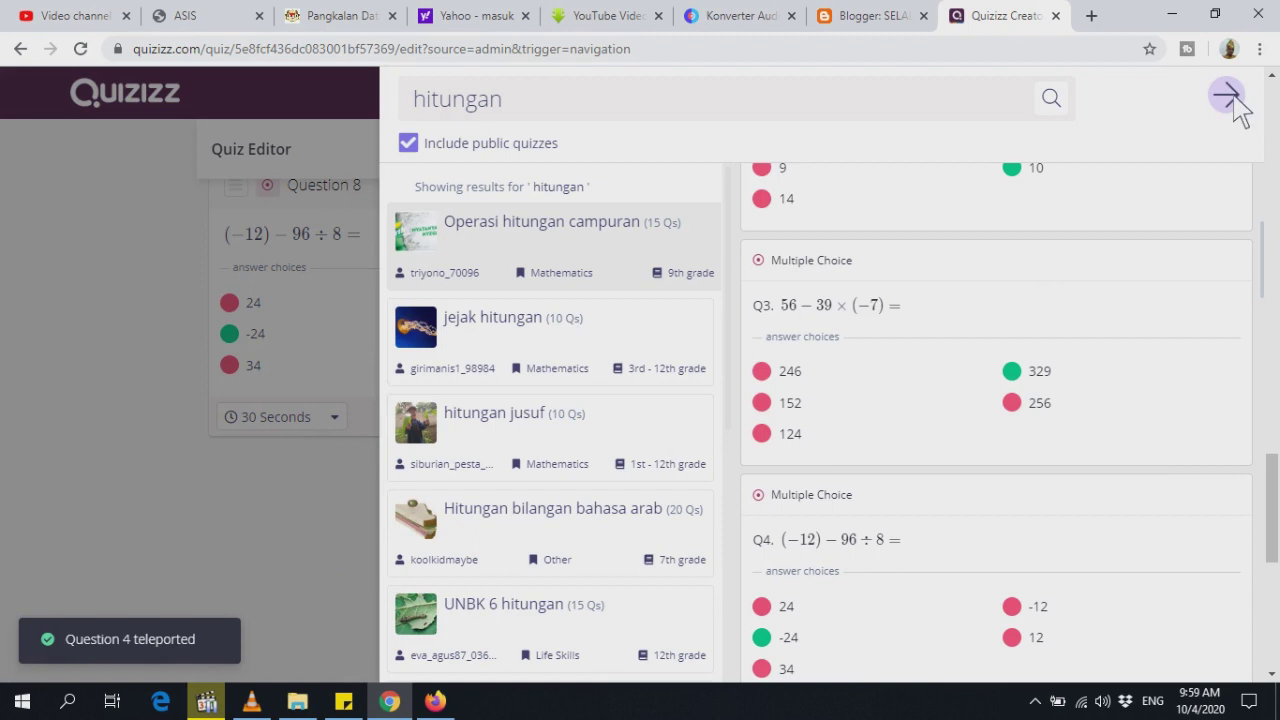
pyautogui.click(1228, 97)
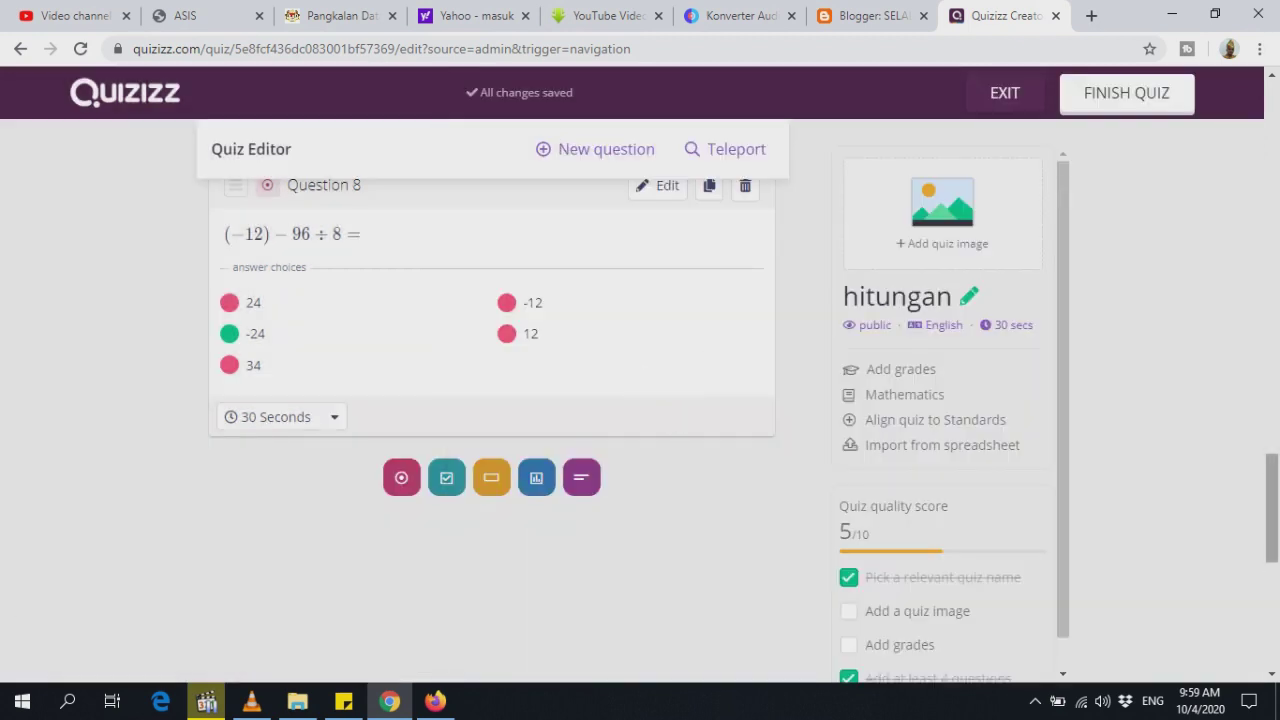
# Download the spreadsheet import template from the quiz editor and open it in Excel with editing enabled.
pyautogui.scroll(2, 1275, 527)
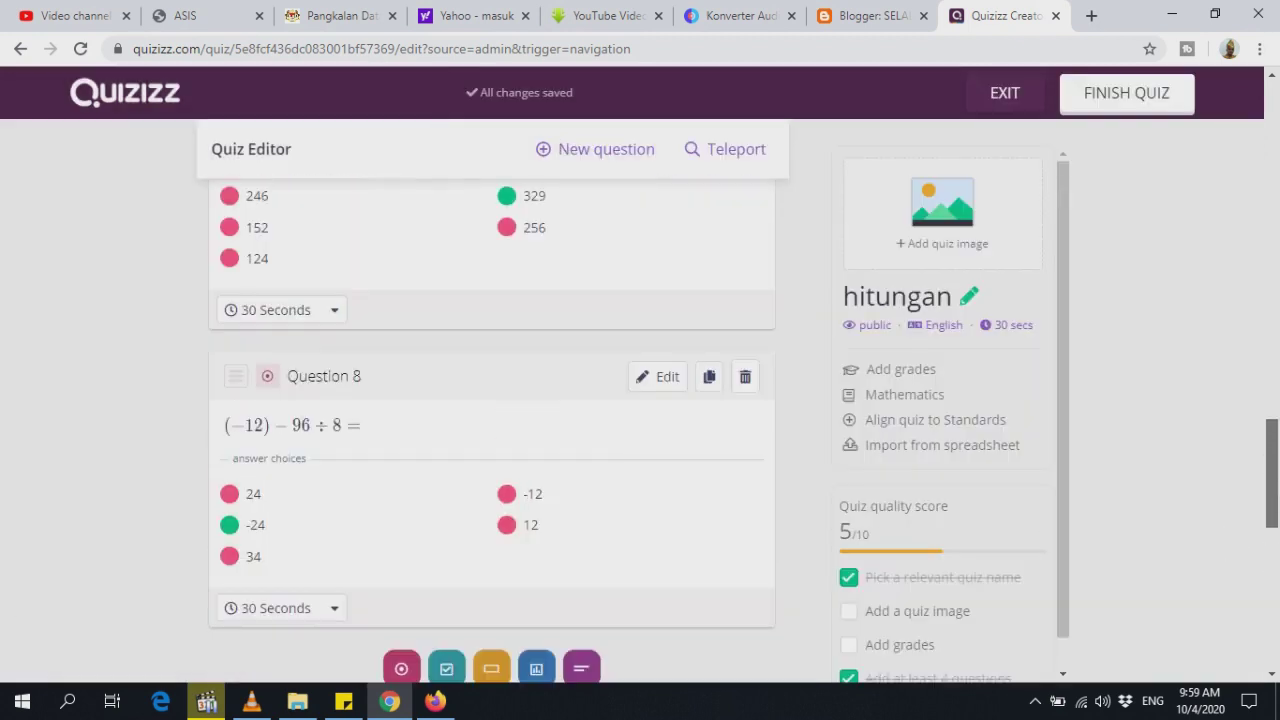
pyautogui.moveTo(1273, 489); pyautogui.dragTo(1275, 330)
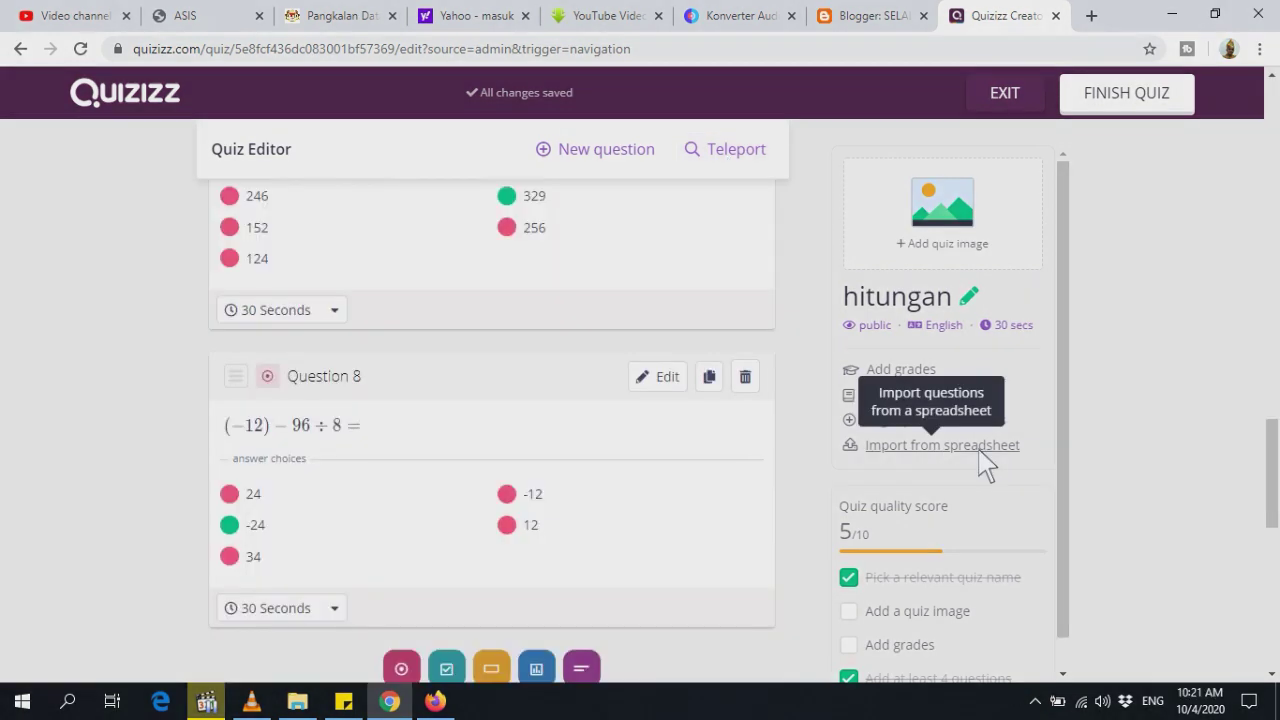
pyautogui.click(977, 446)
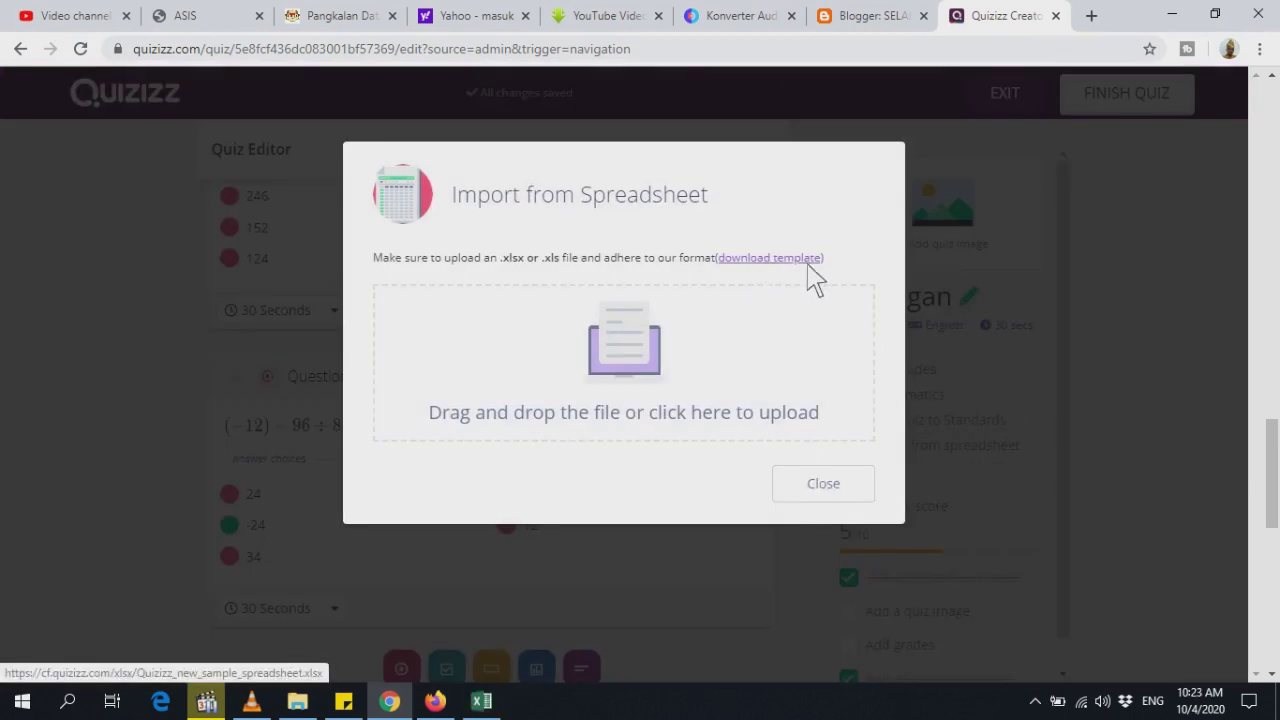
pyautogui.click(790, 258)
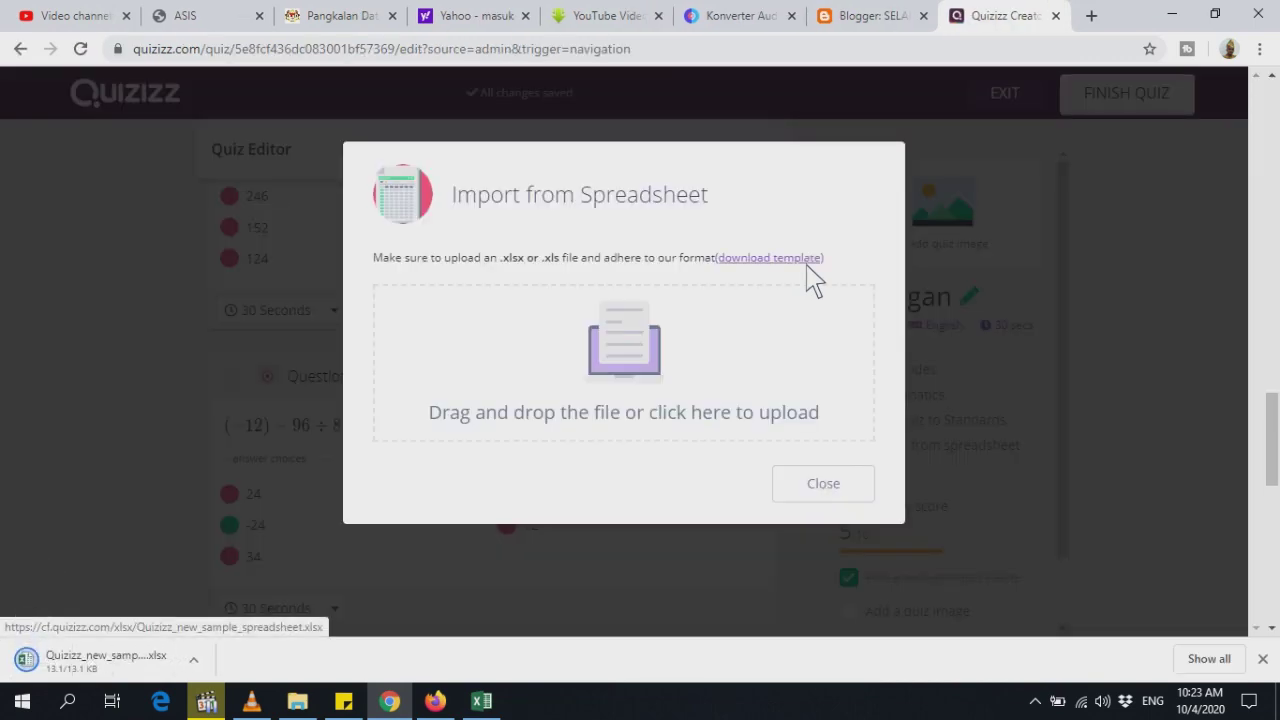
pyautogui.click(194, 660)
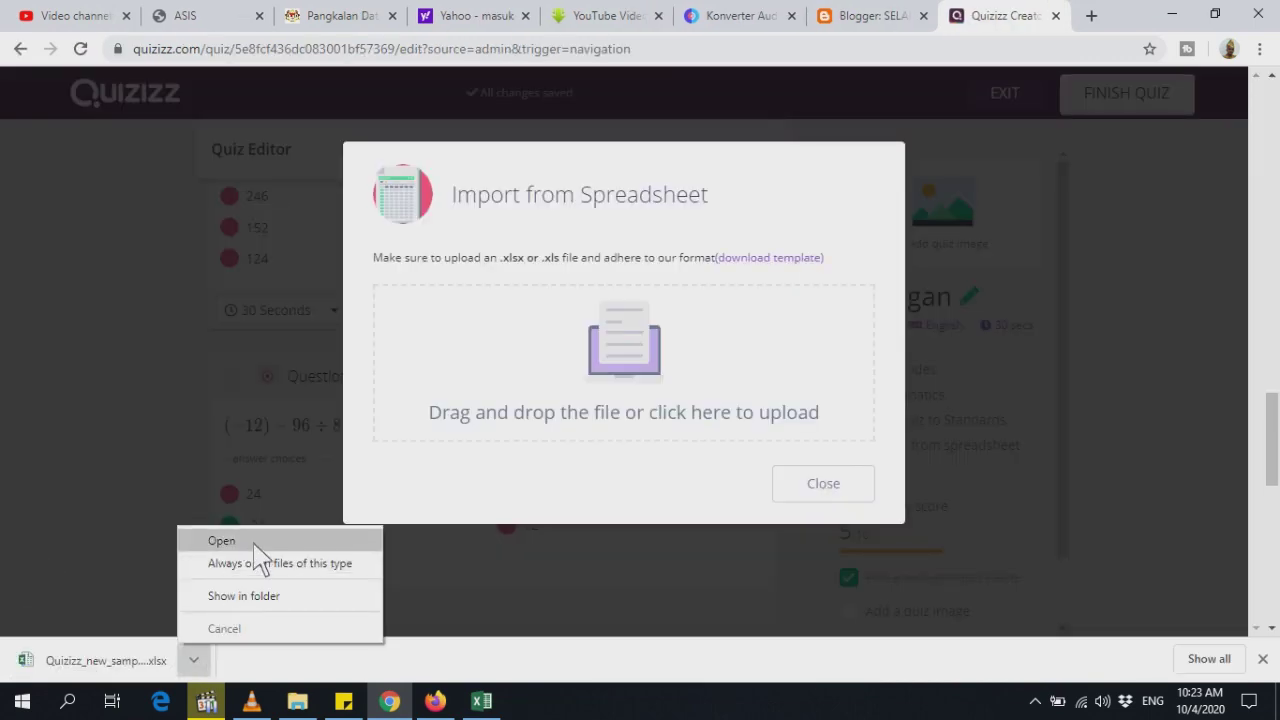
pyautogui.click(254, 541)
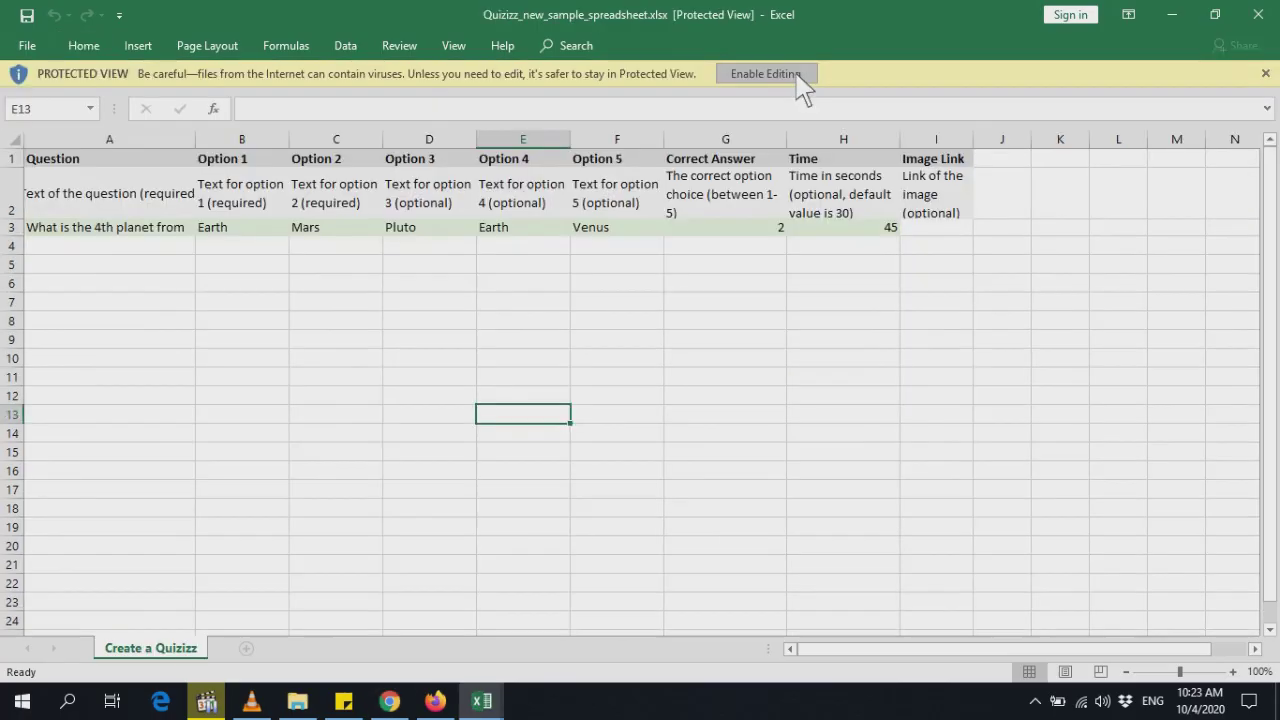
pyautogui.click(795, 73)
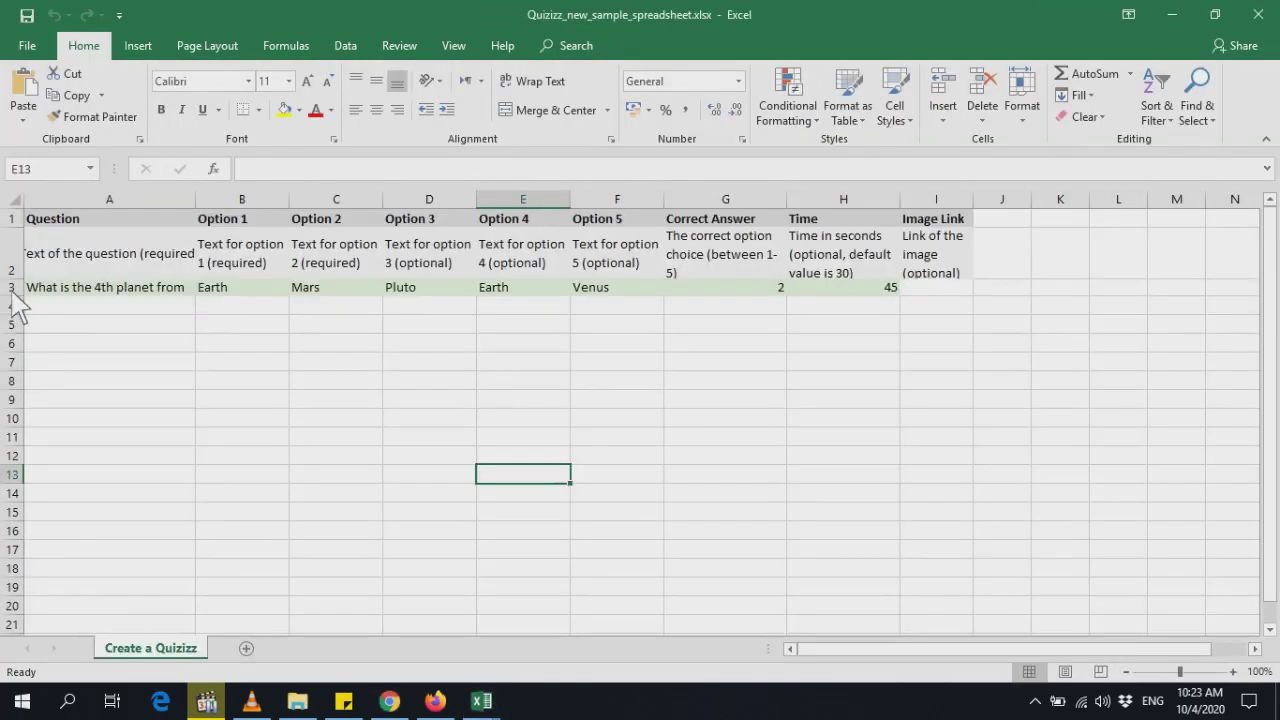
# Enter the questions "4 + 1" in A4 and "4 + 4" in A5 of the Quizizz_new_sample_spreadsheet.xlsx workbook.
pyautogui.click(57, 312)
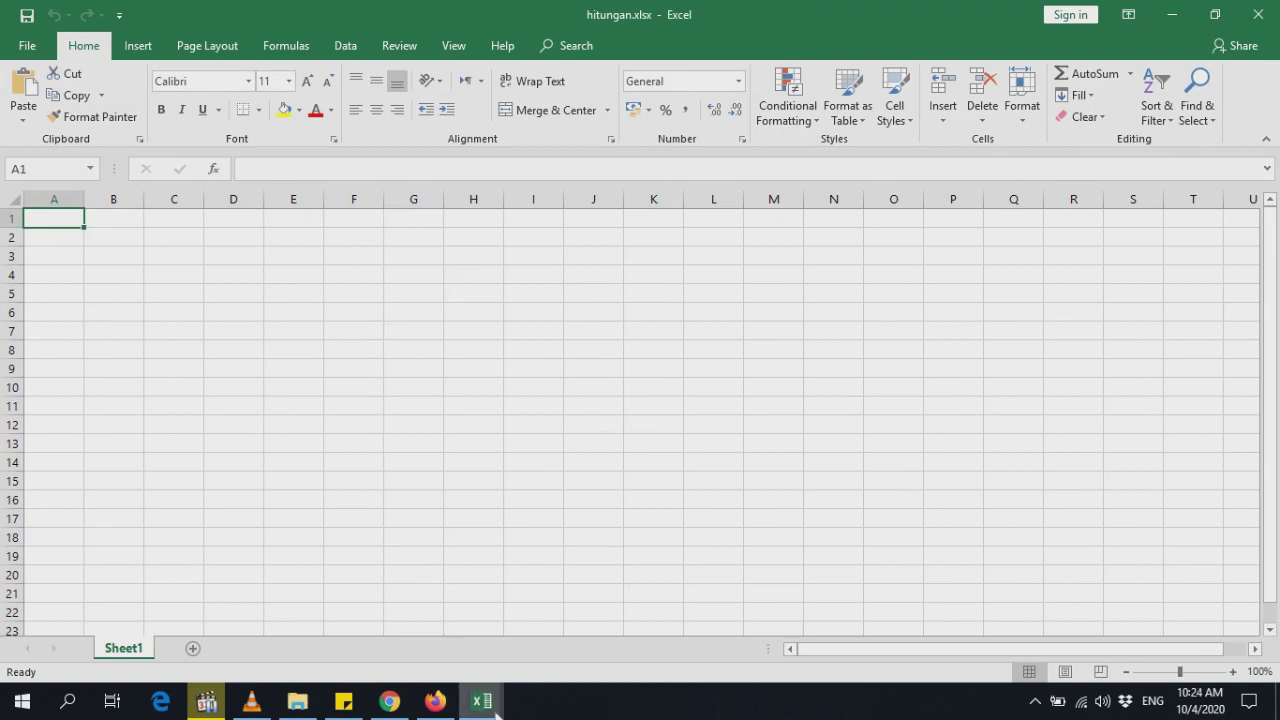
pyautogui.moveTo(497, 708)
pyautogui.click(574, 660)
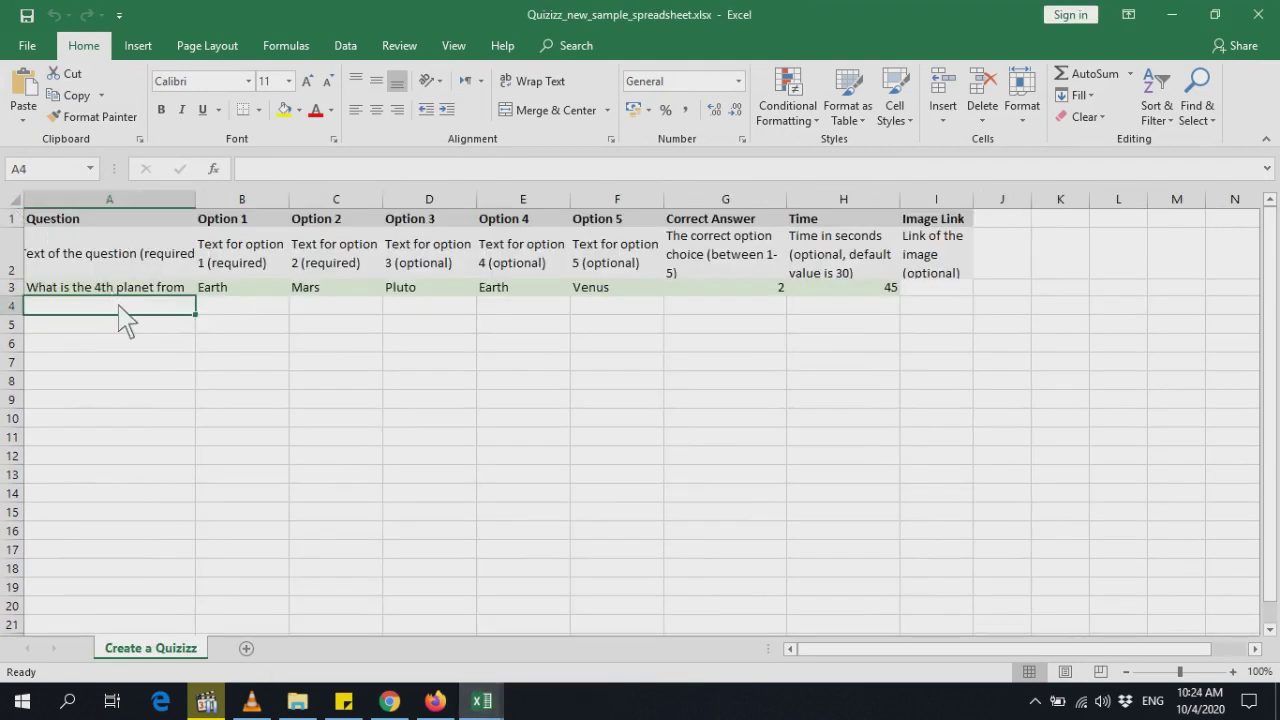
pyautogui.write('4')
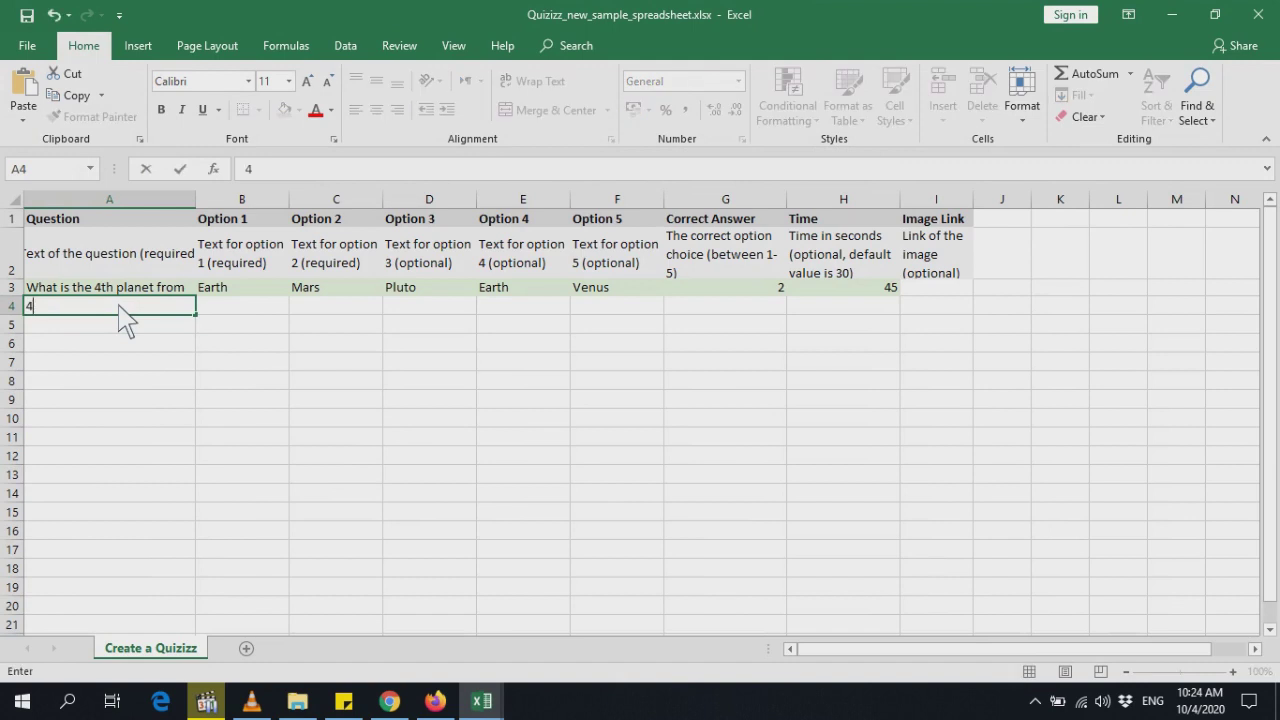
pyautogui.write(' + 1')
pyautogui.press('Return')
pyautogui.write('4 + 4')
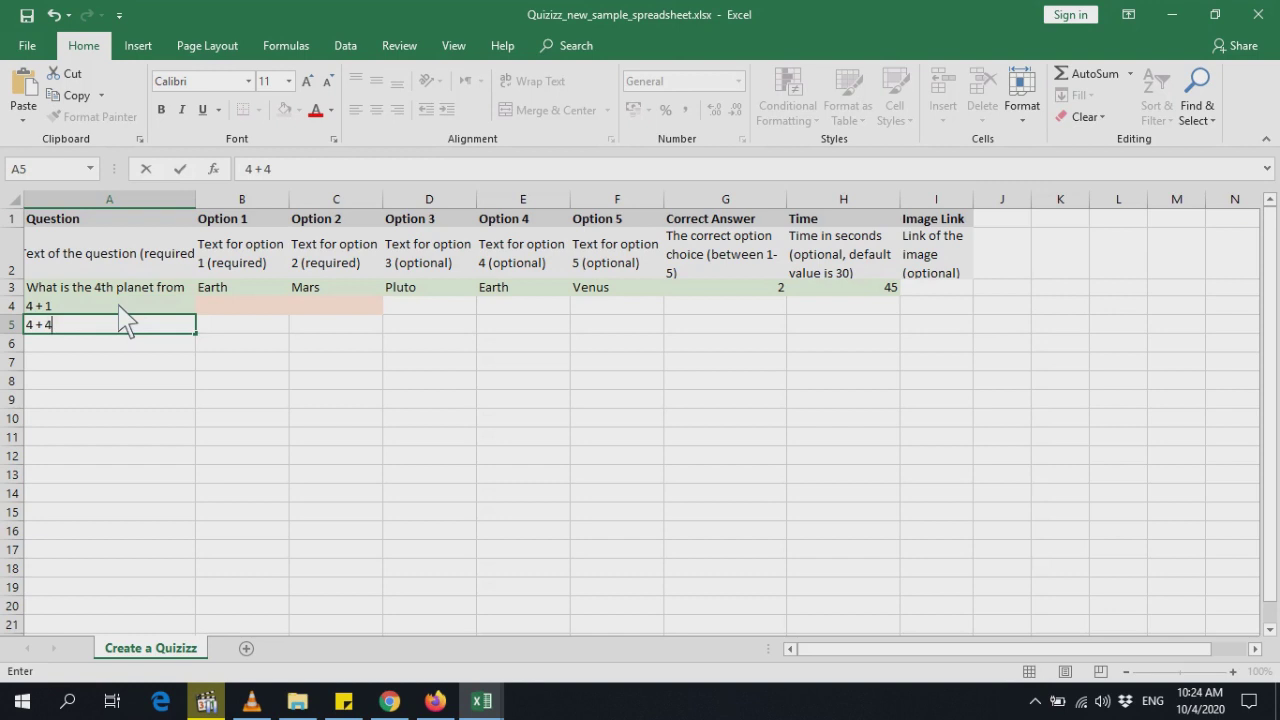
pyautogui.press('Tab')
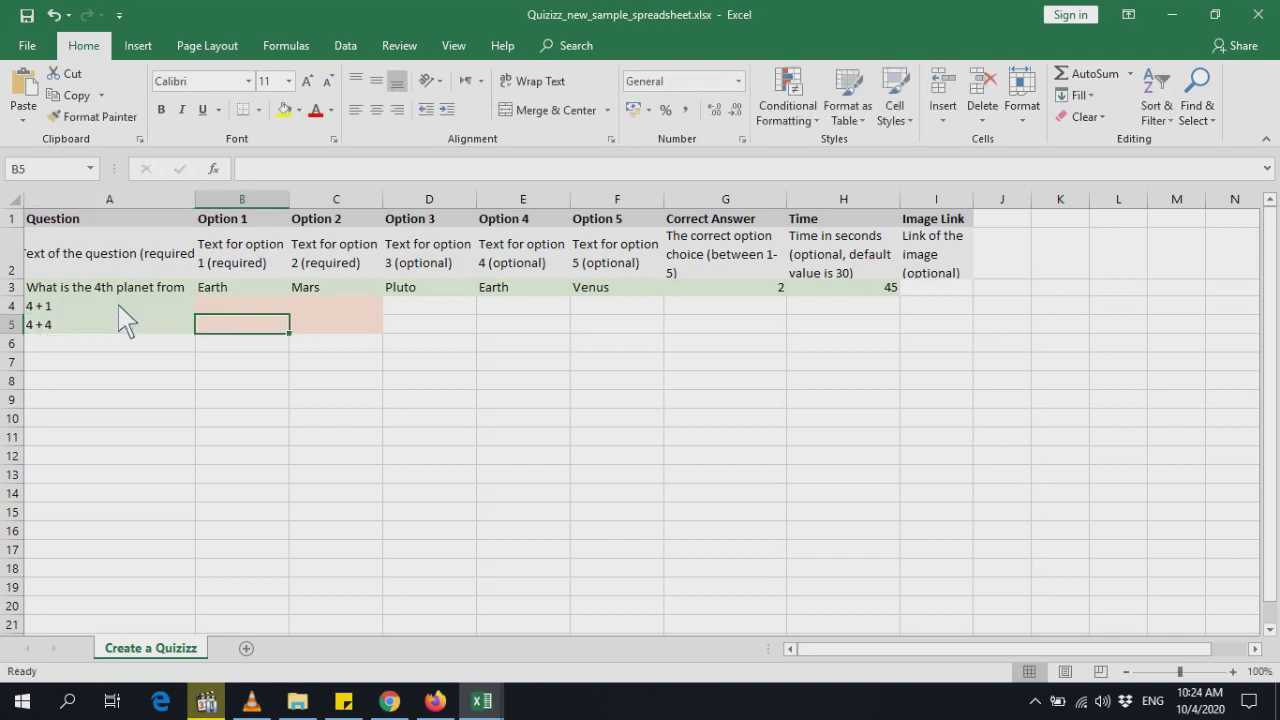
# Fill in the five answer options 4, 5, 6, 7 and 8 for the "4 + 1" question.
pyautogui.click(229, 311)
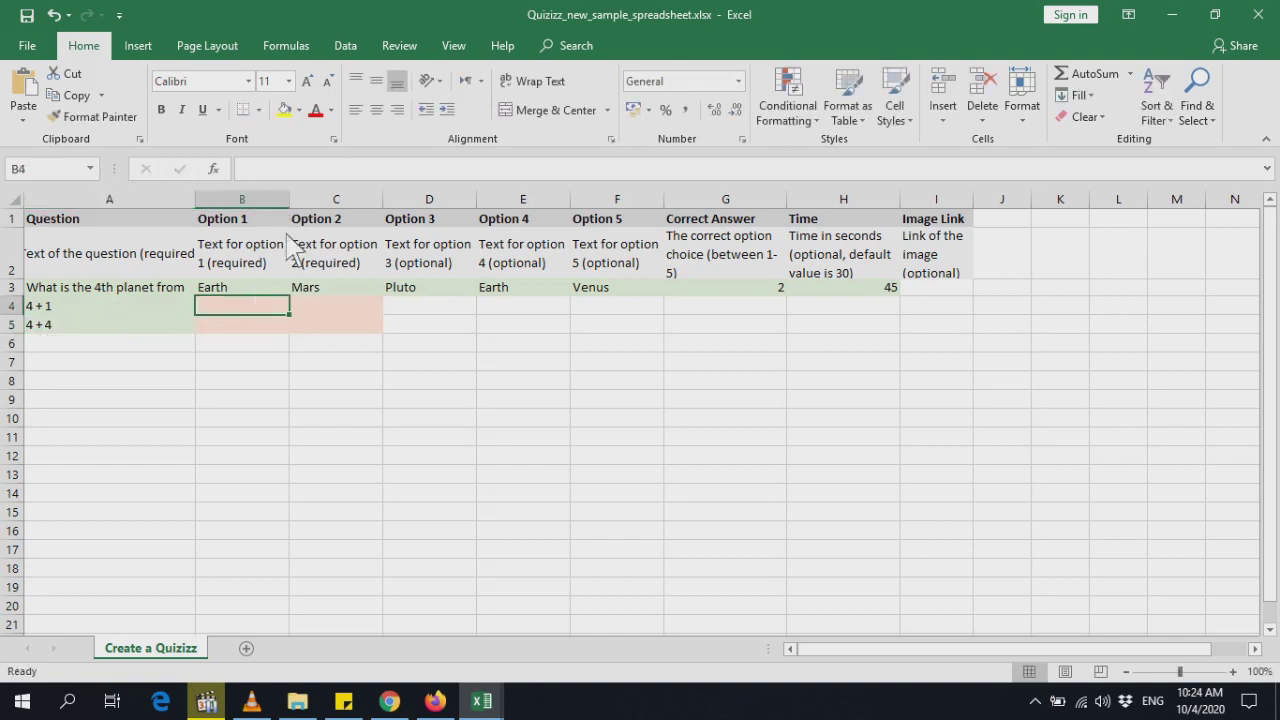
pyautogui.write('4')
pyautogui.press('Tab')
pyautogui.write('5')
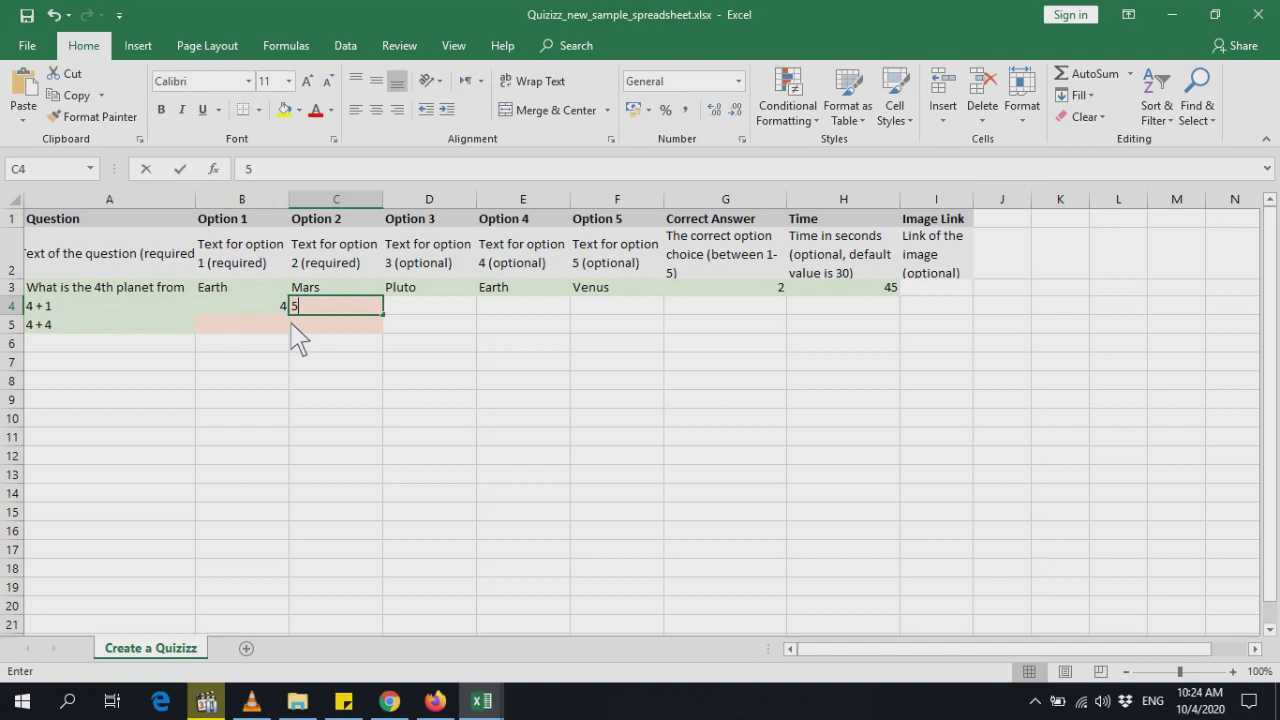
pyautogui.press('Tab')
pyautogui.write('6')
pyautogui.press('Tab')
pyautogui.write('7')
pyautogui.press('Tab')
pyautogui.write('8')
pyautogui.press('Tab')
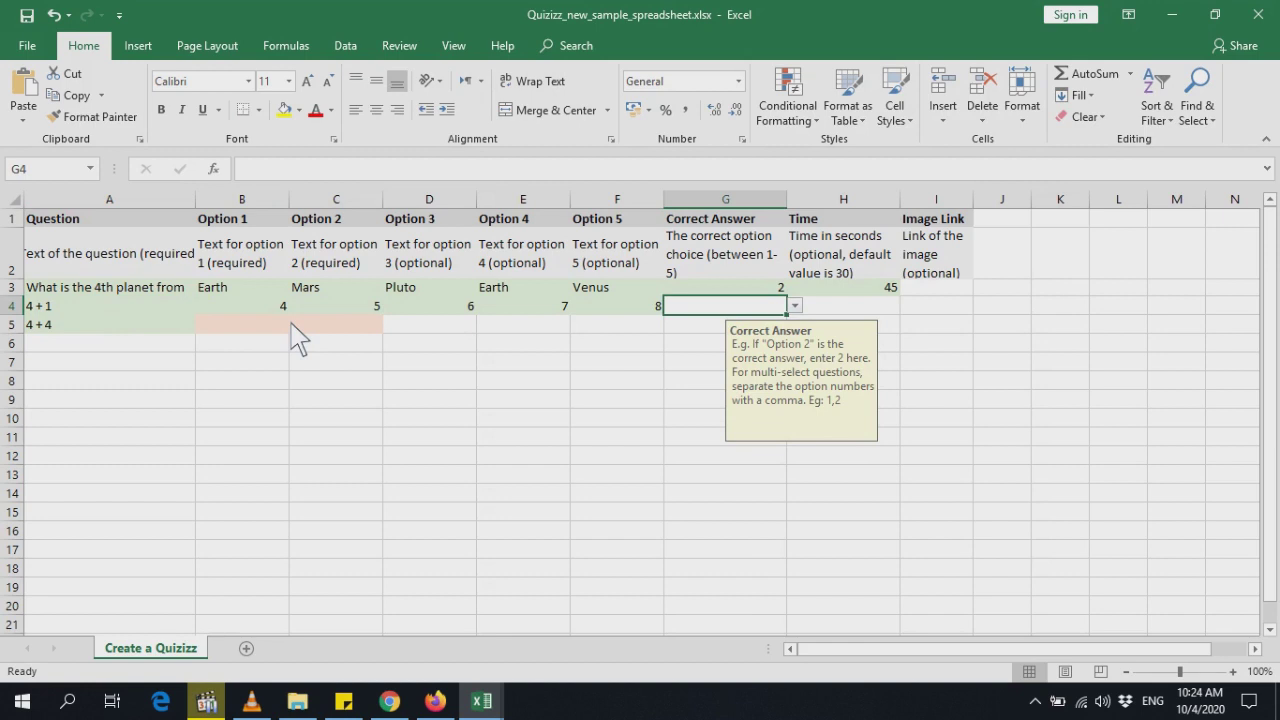
# Set the correct answer of the "4 + 1" question to option 2 and its time to 30 seconds.
pyautogui.write('3')
pyautogui.press('BackSpace')
pyautogui.write('2')
pyautogui.press('Tab')
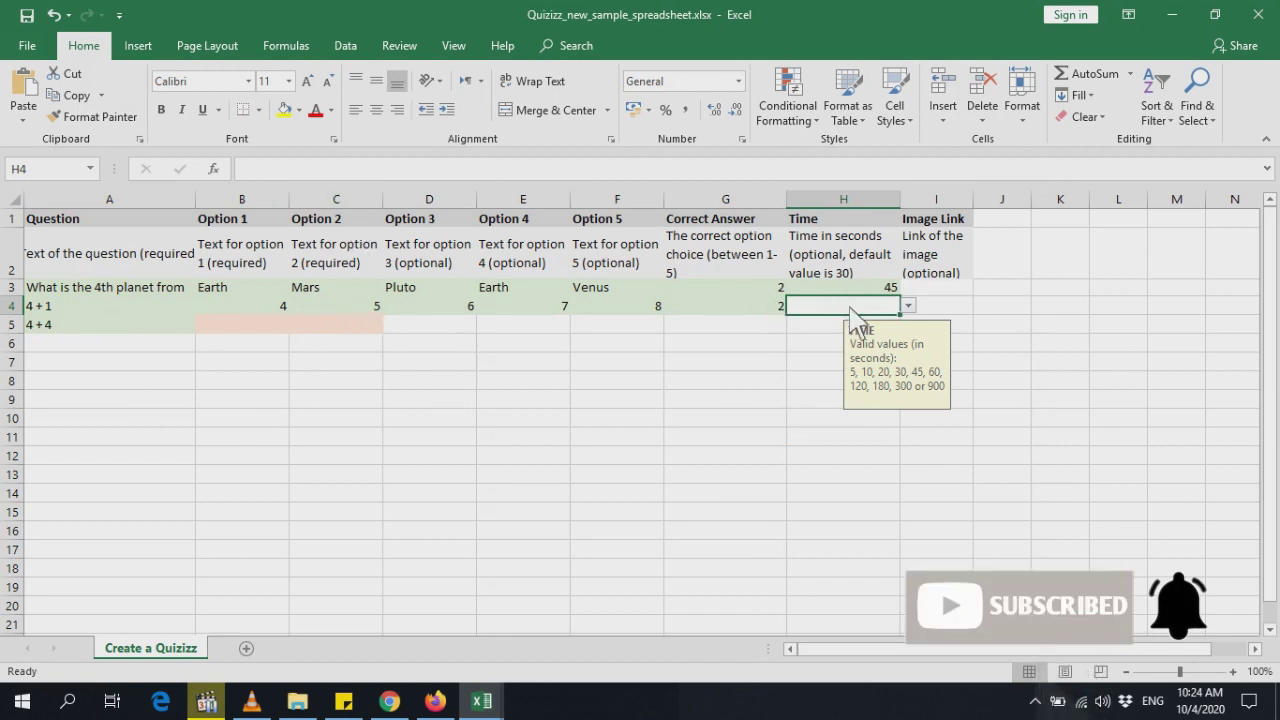
pyautogui.click(910, 307)
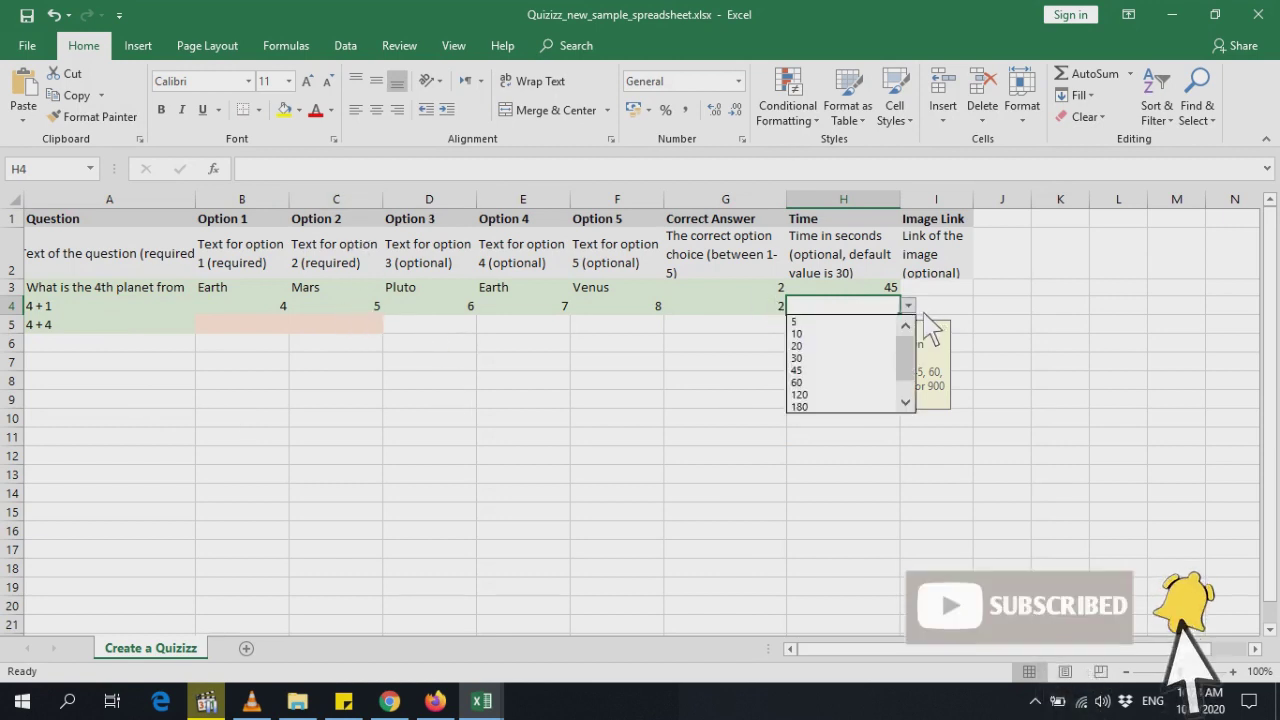
pyautogui.click(818, 356)
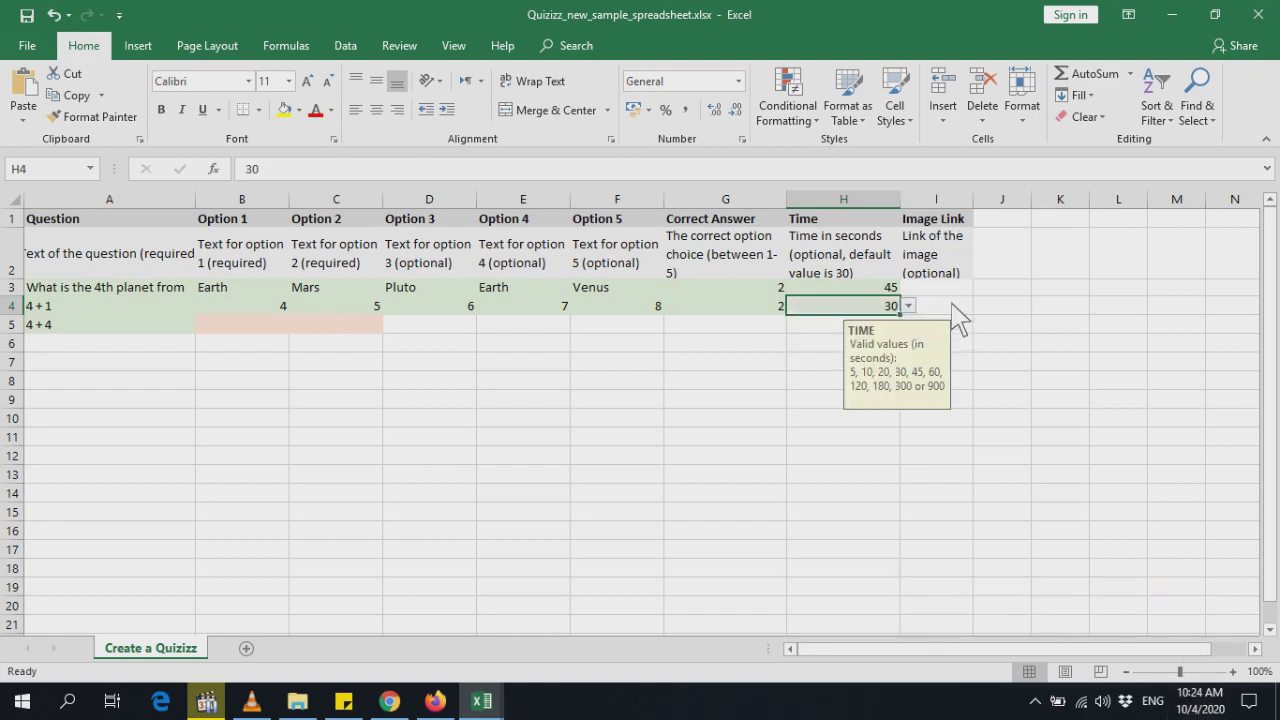
pyautogui.click(910, 307)
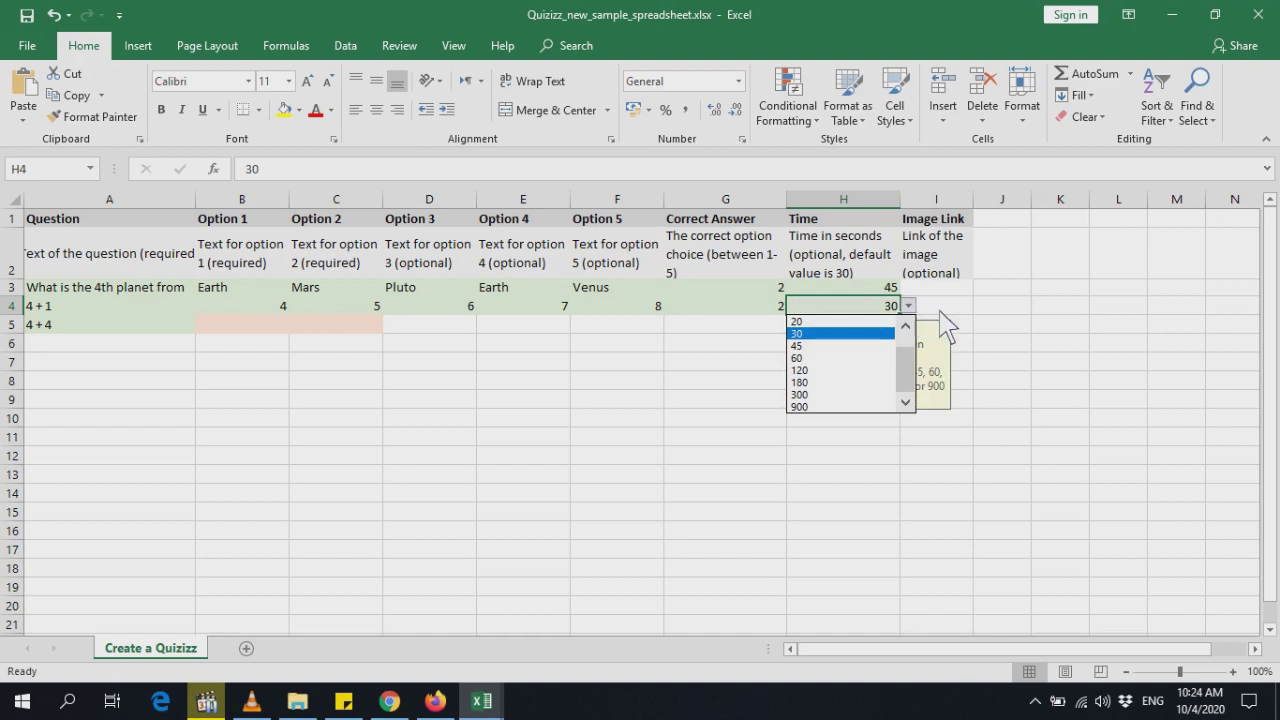
pyautogui.click(950, 312)
pyautogui.click(950, 308)
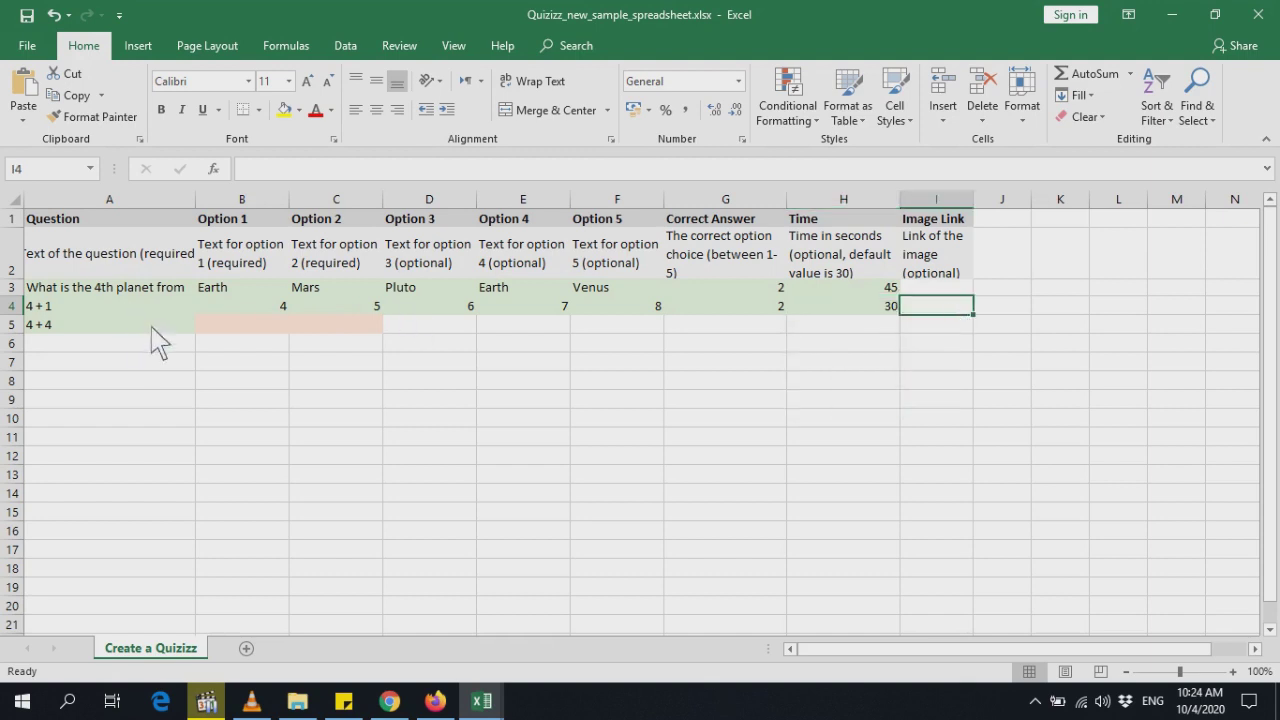
# Fill in the five answer options 5, 6, 7, 8 and 9 for the "4 + 4" question.
pyautogui.click(262, 328)
pyautogui.write('5')
pyautogui.press('Tab')
pyautogui.write('6')
pyautogui.press('Tab')
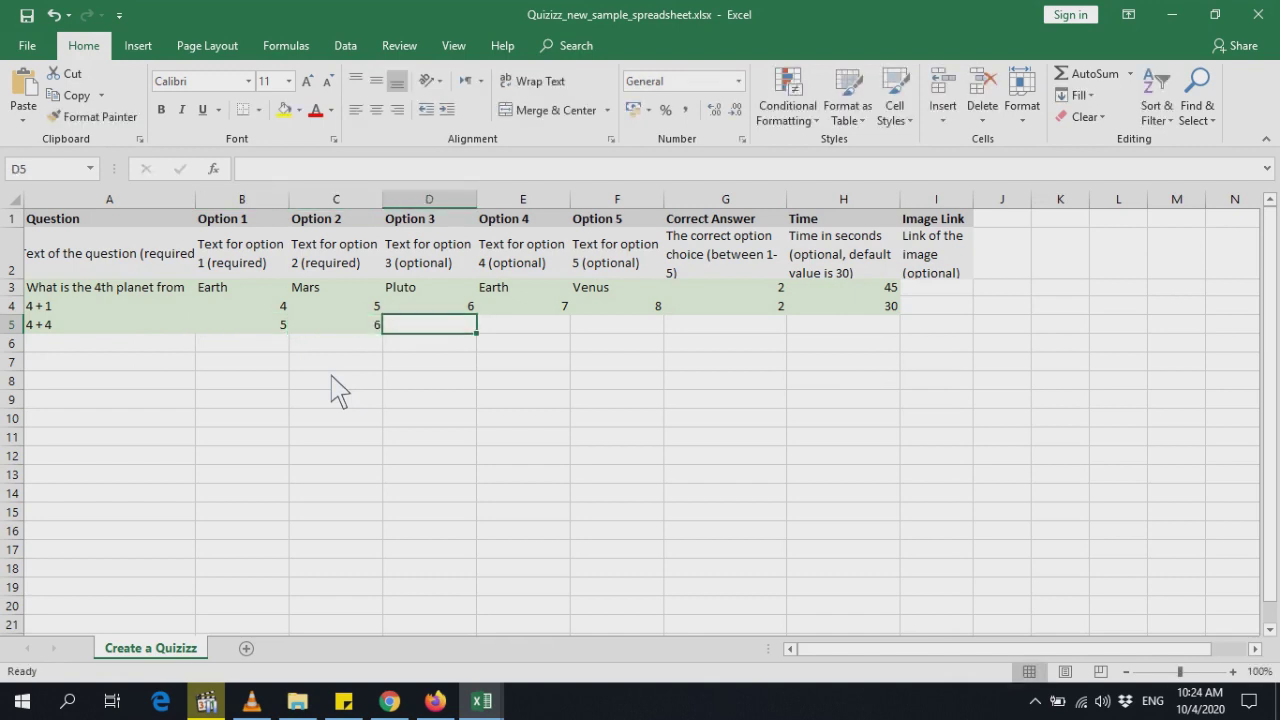
pyautogui.write('7')
pyautogui.press('Tab')
pyautogui.write('8')
pyautogui.press('Tab')
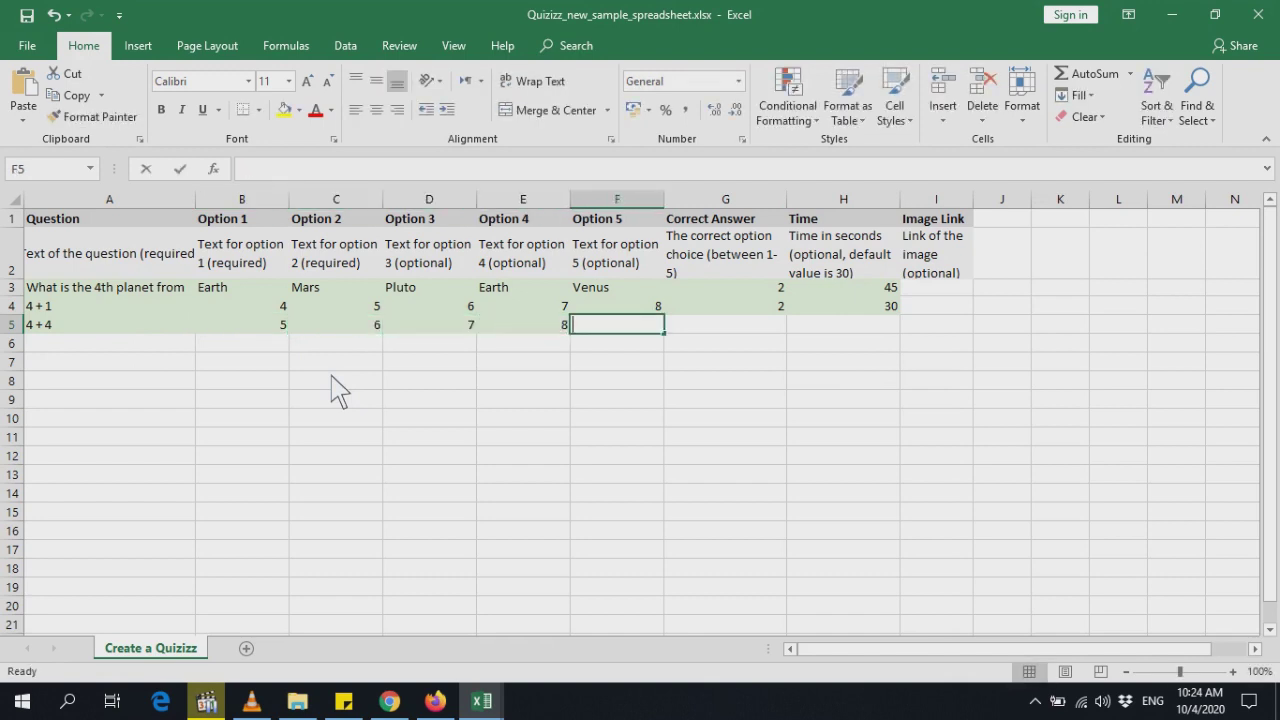
pyautogui.write('9')
pyautogui.press('Tab')
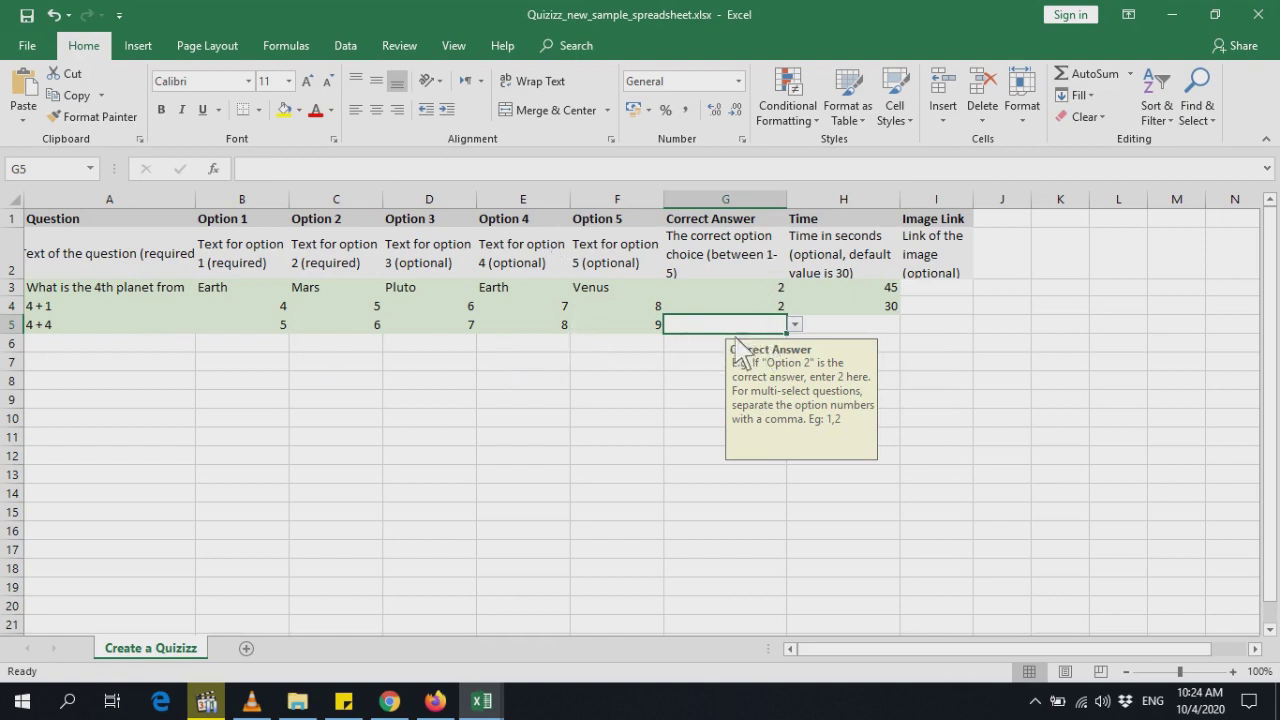
# Set the correct answer of the "4 + 4" question to option 4 and save the workbook in Downloads.
pyautogui.write('4')
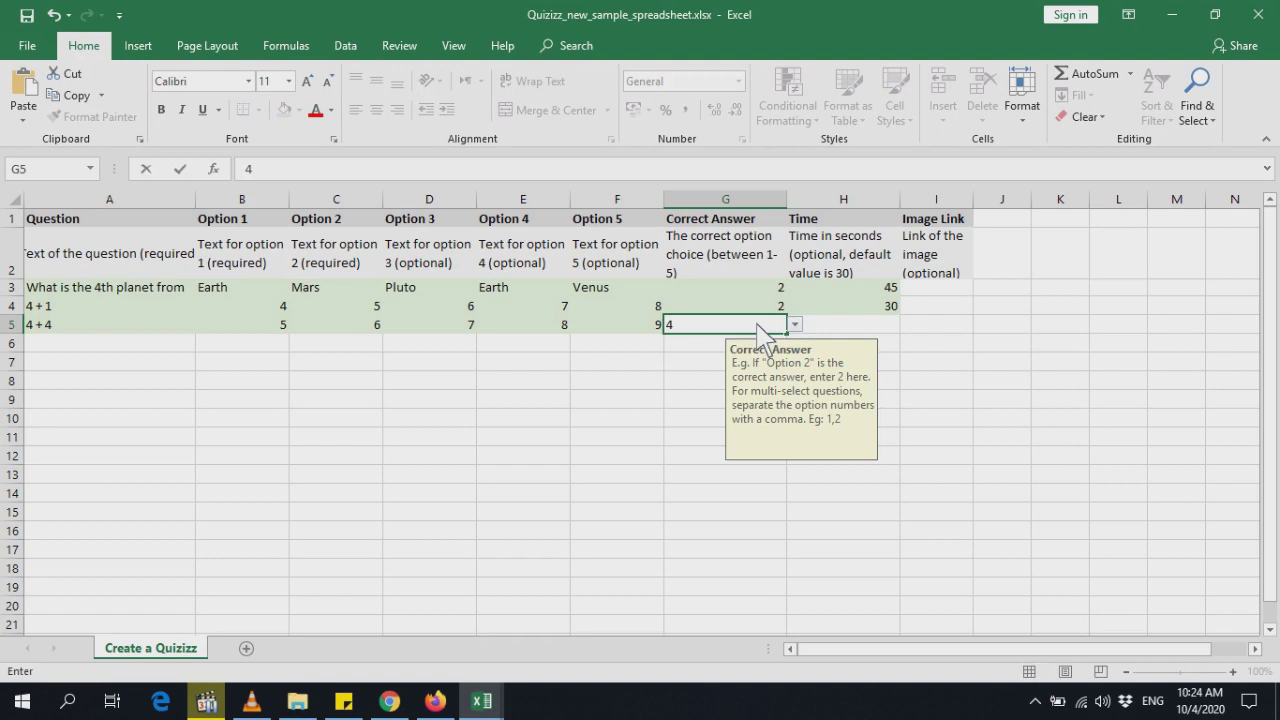
pyautogui.press('Return')
pyautogui.hotkey('ctrl', 's')
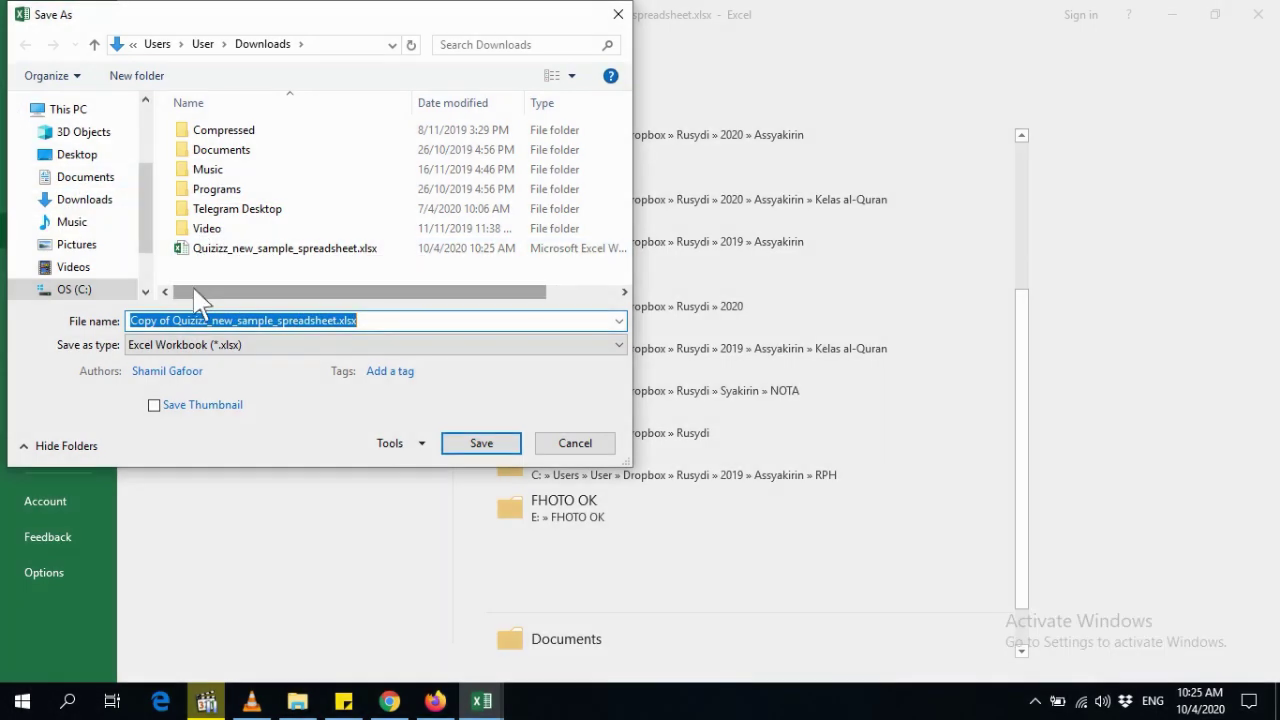
pyautogui.press('Return')
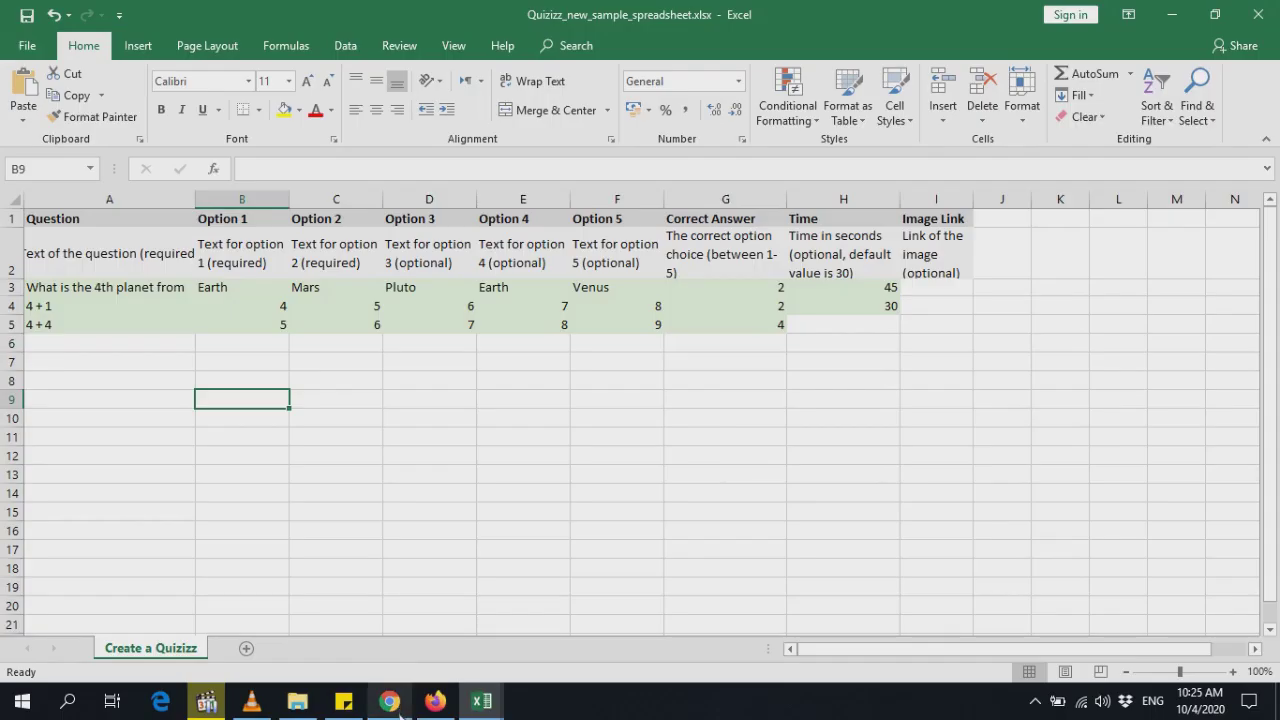
# Switch back to Quizizz in Chrome and upload Quizizz_new_sample_spreadsheet.xlsx from Downloads as the import file.
pyautogui.click(389, 700)
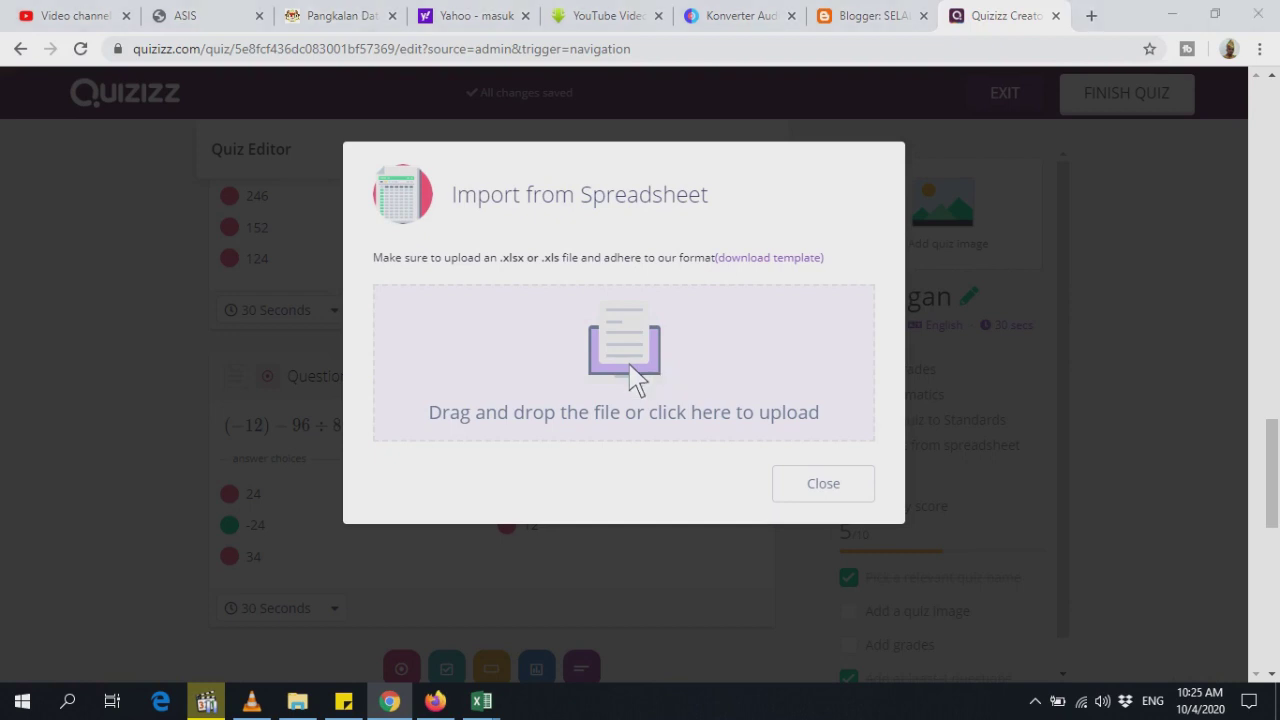
pyautogui.click(632, 376)
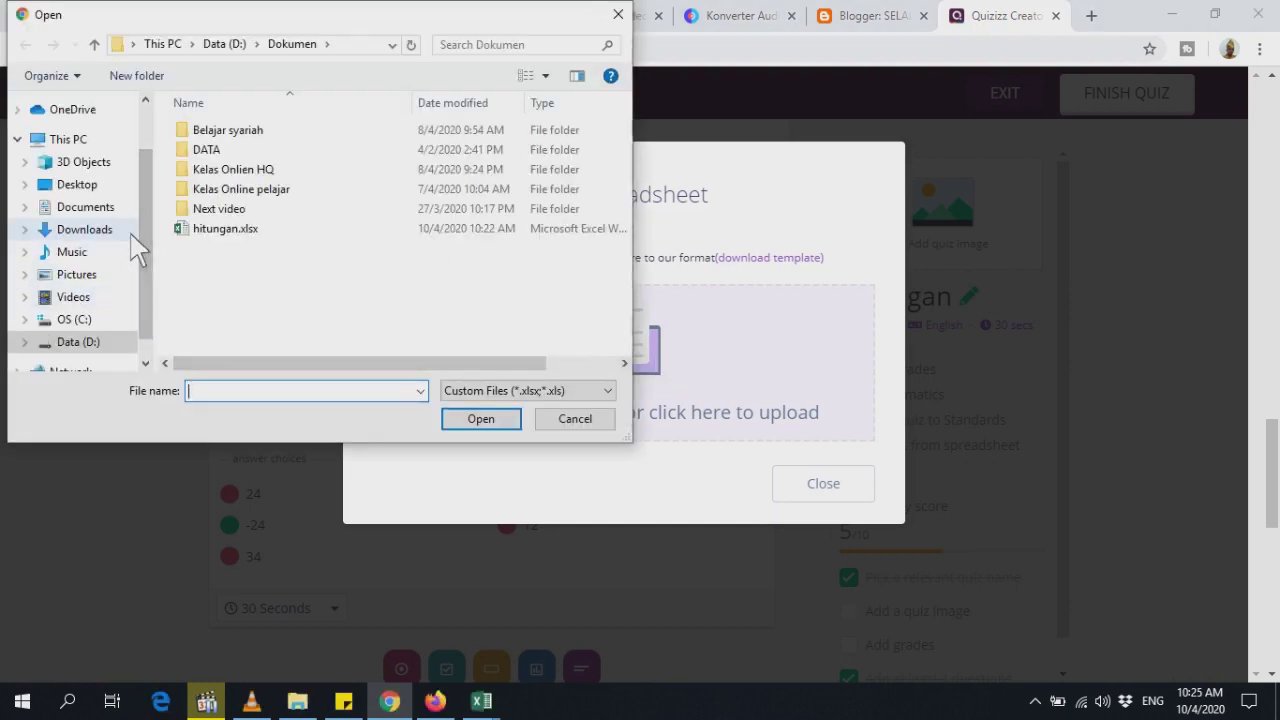
pyautogui.click(84, 229)
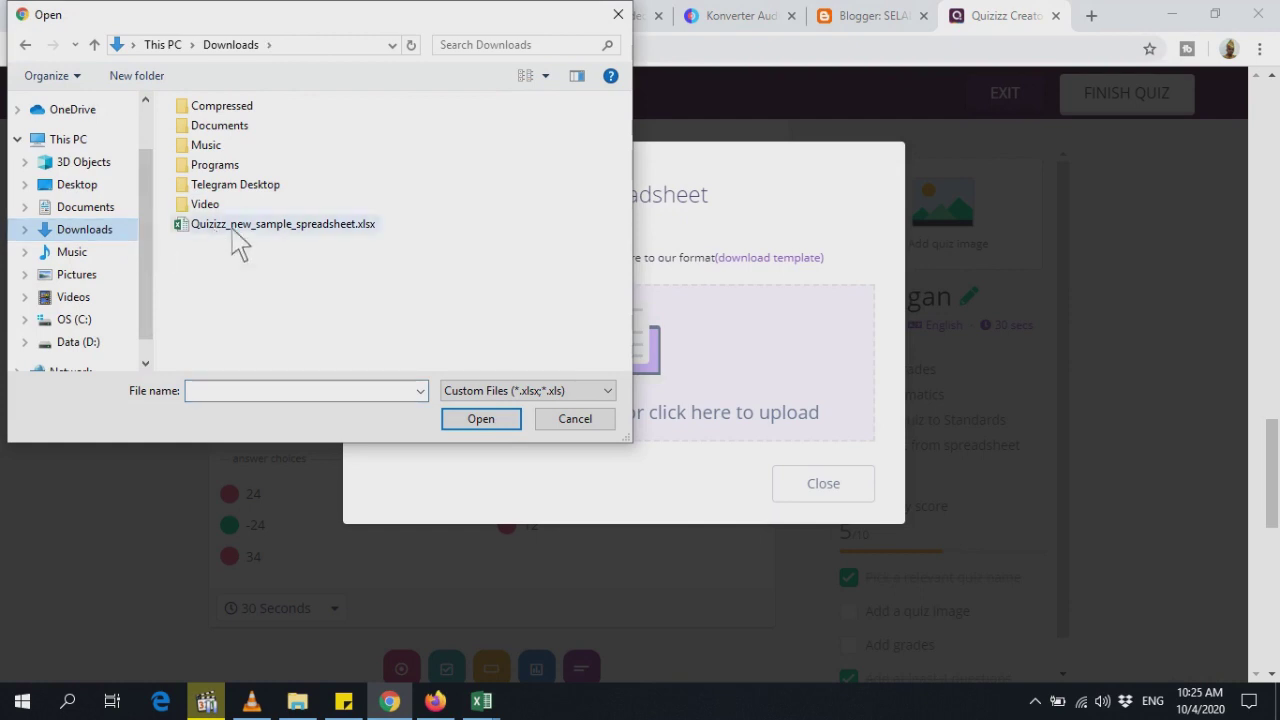
pyautogui.click(238, 245)
pyautogui.click(481, 419)
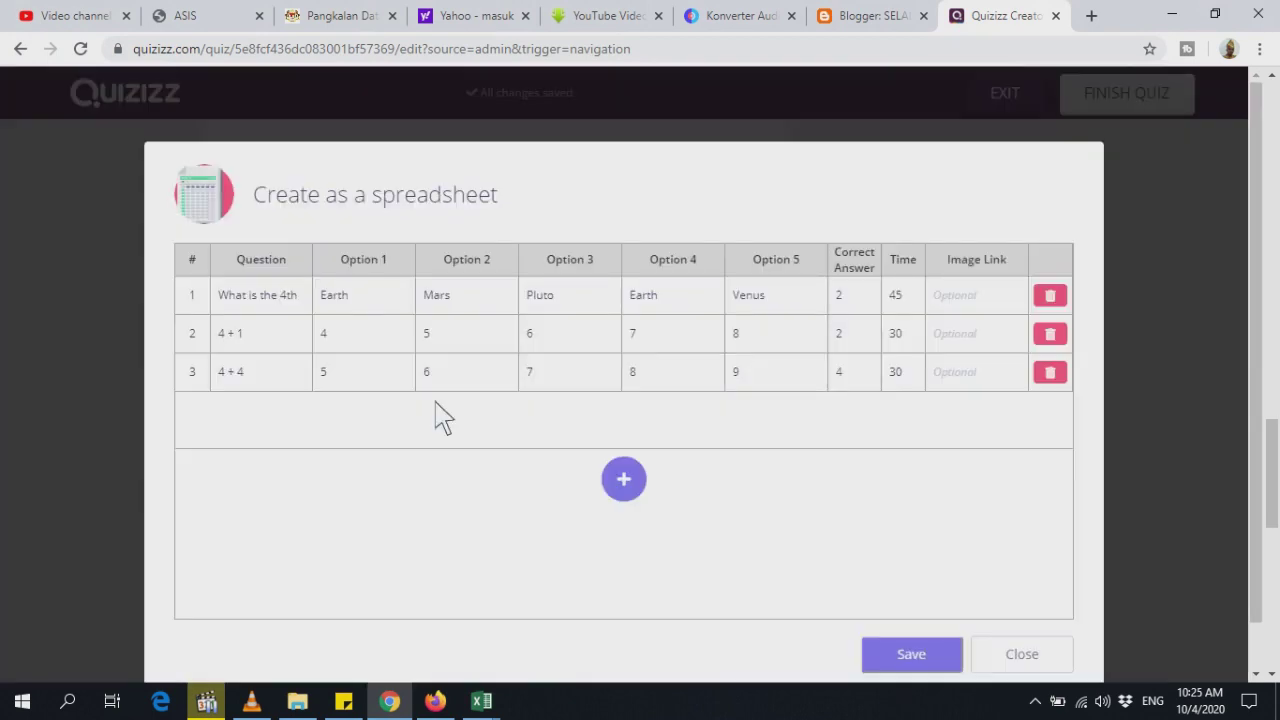
# Add and delete a blank fourth row in the import table, and save the imported questions to the quiz.
pyautogui.click(630, 485)
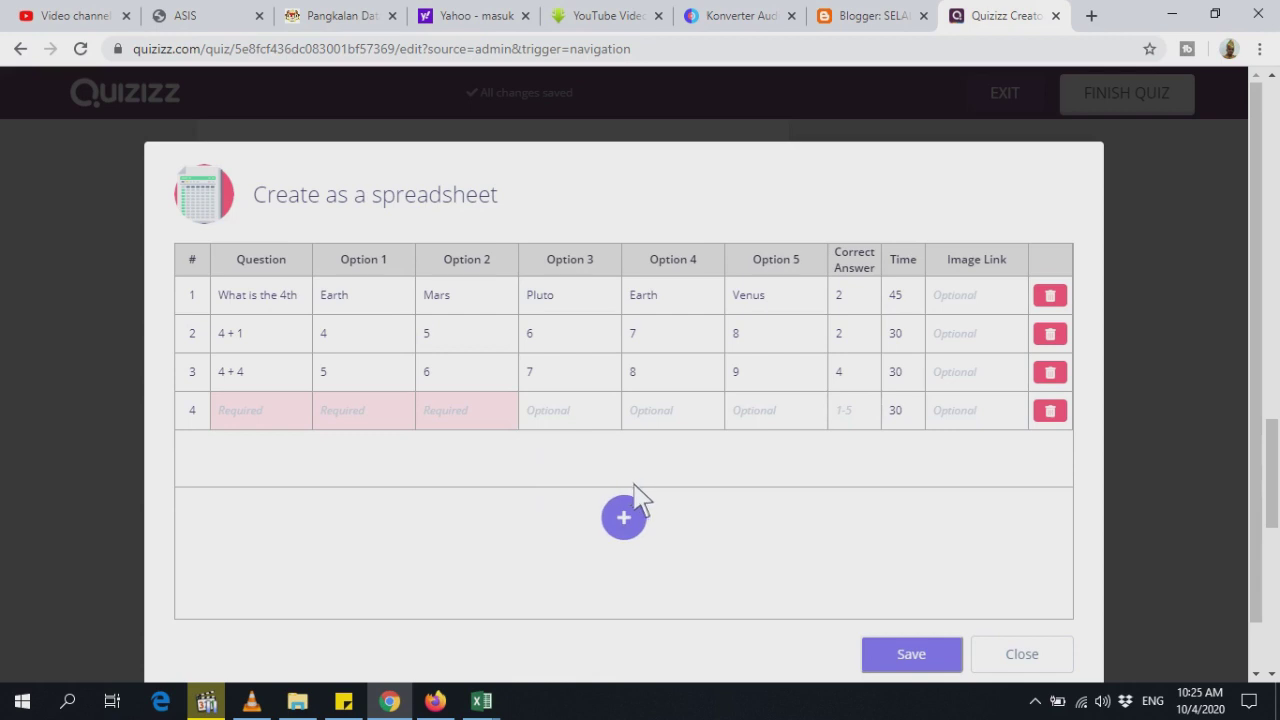
pyautogui.click(1050, 411)
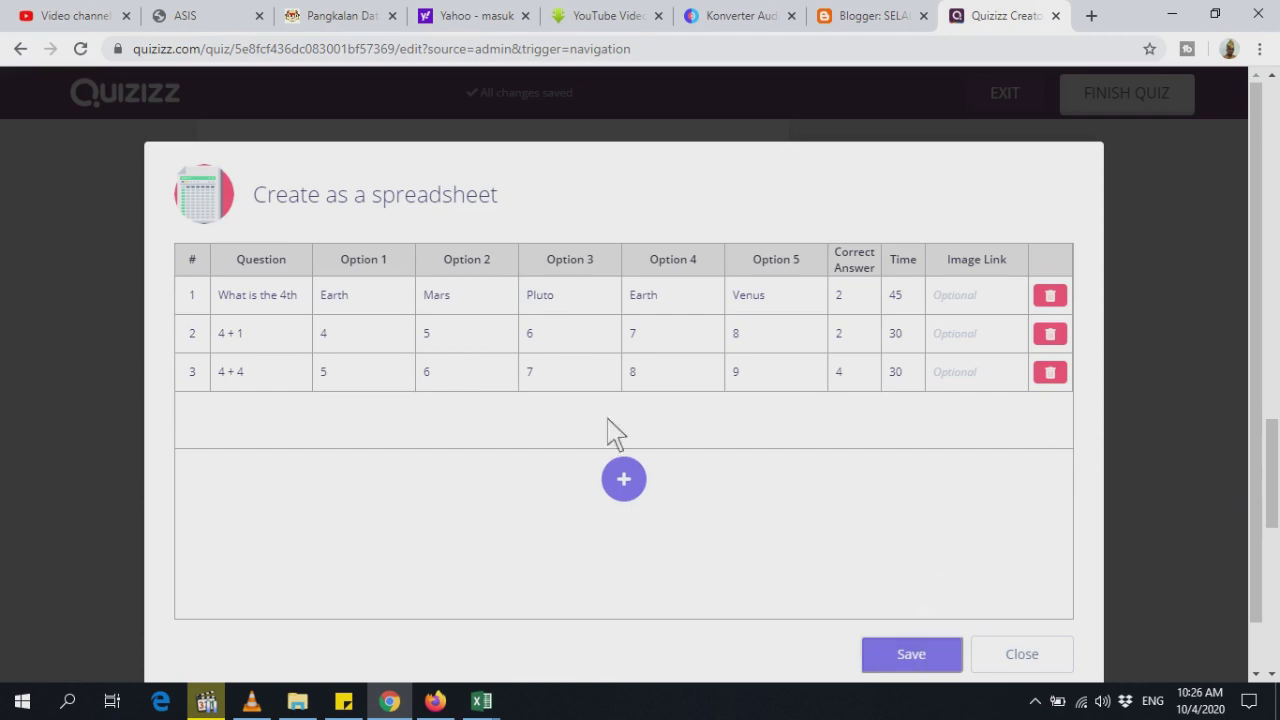
pyautogui.click(918, 657)
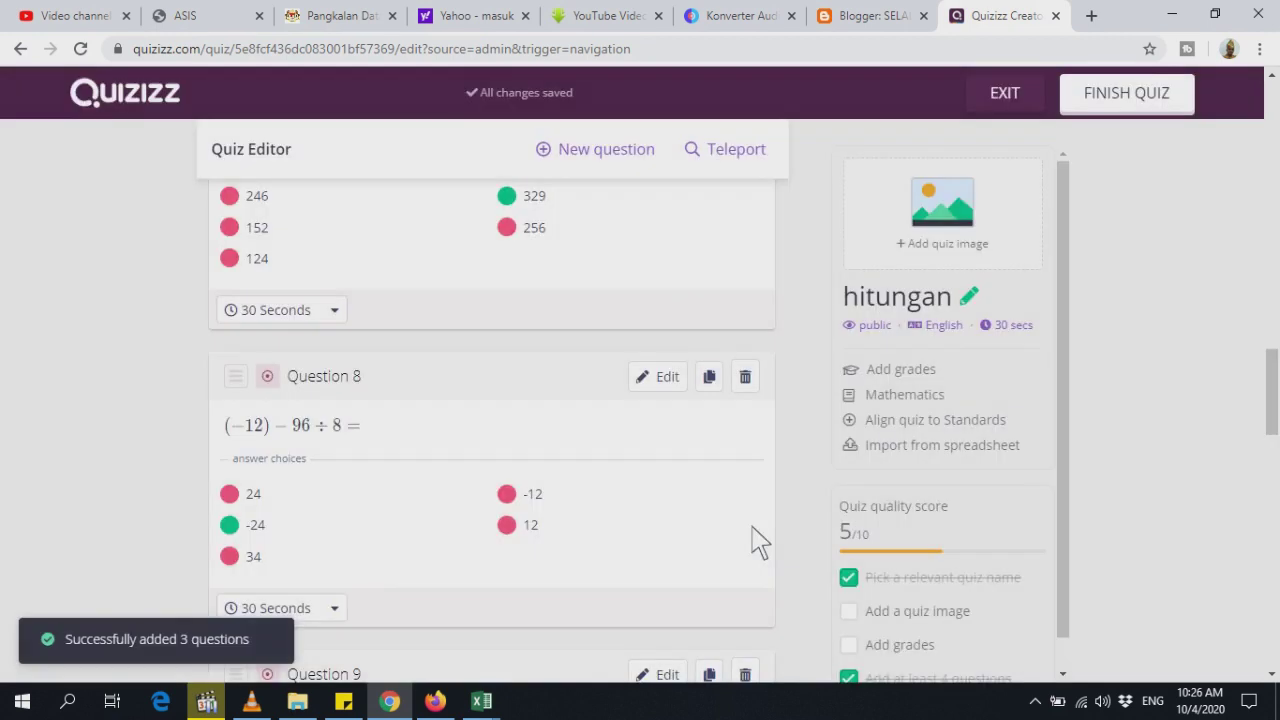
pyautogui.scroll(-5, 714, 520)
pyautogui.scroll(1, 490, 420)
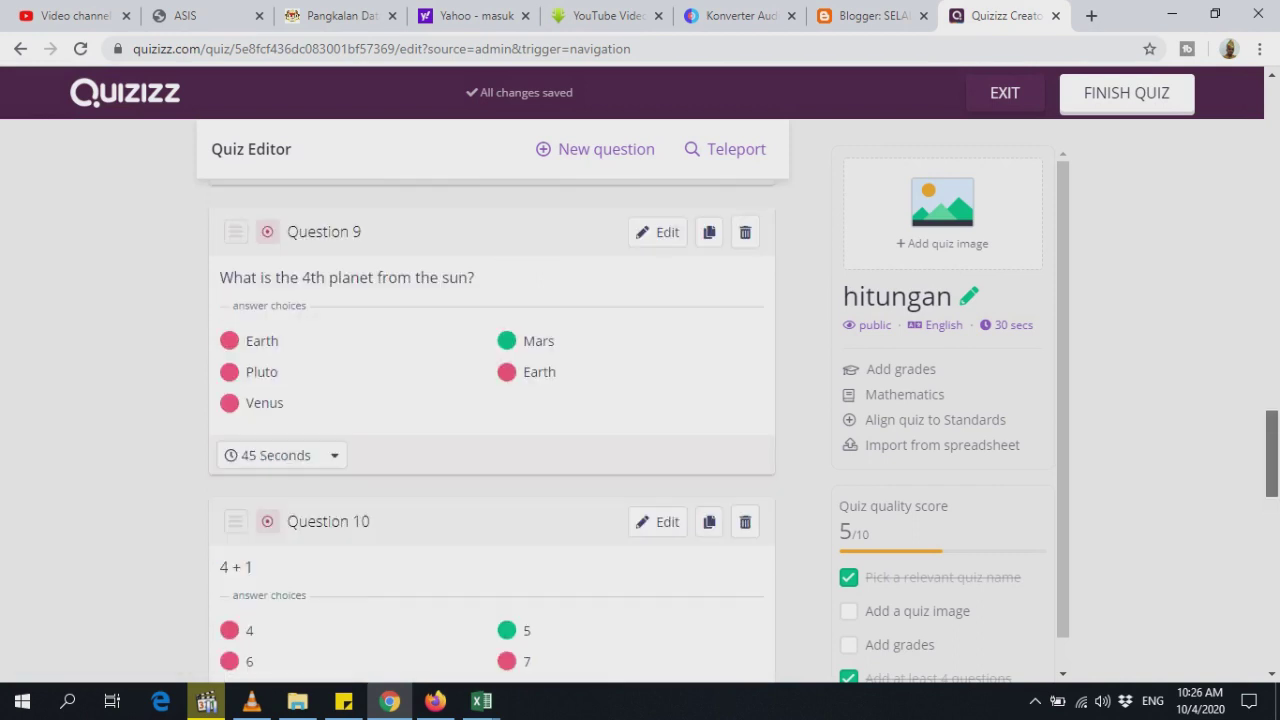
pyautogui.scroll(-4, 490, 420)
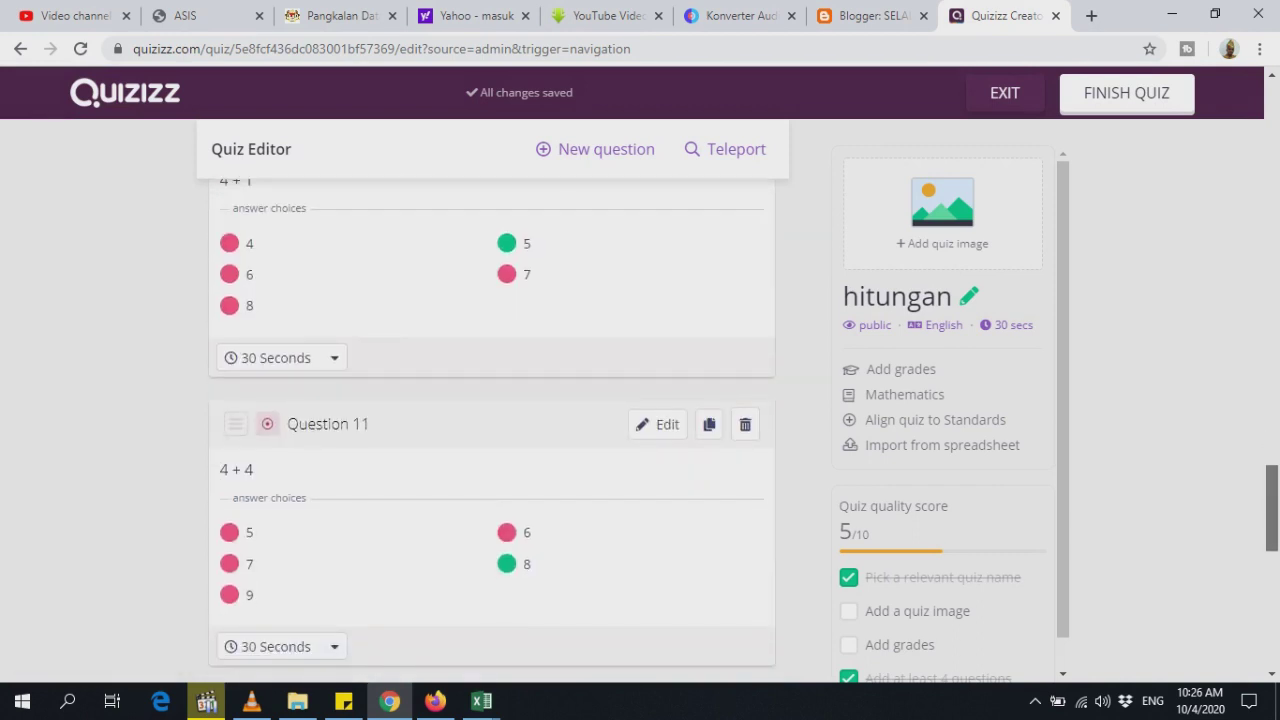
# Delete the imported question "What is the 4th planet from the sun?" from the quiz.
pyautogui.scroll(3, 1272, 462)
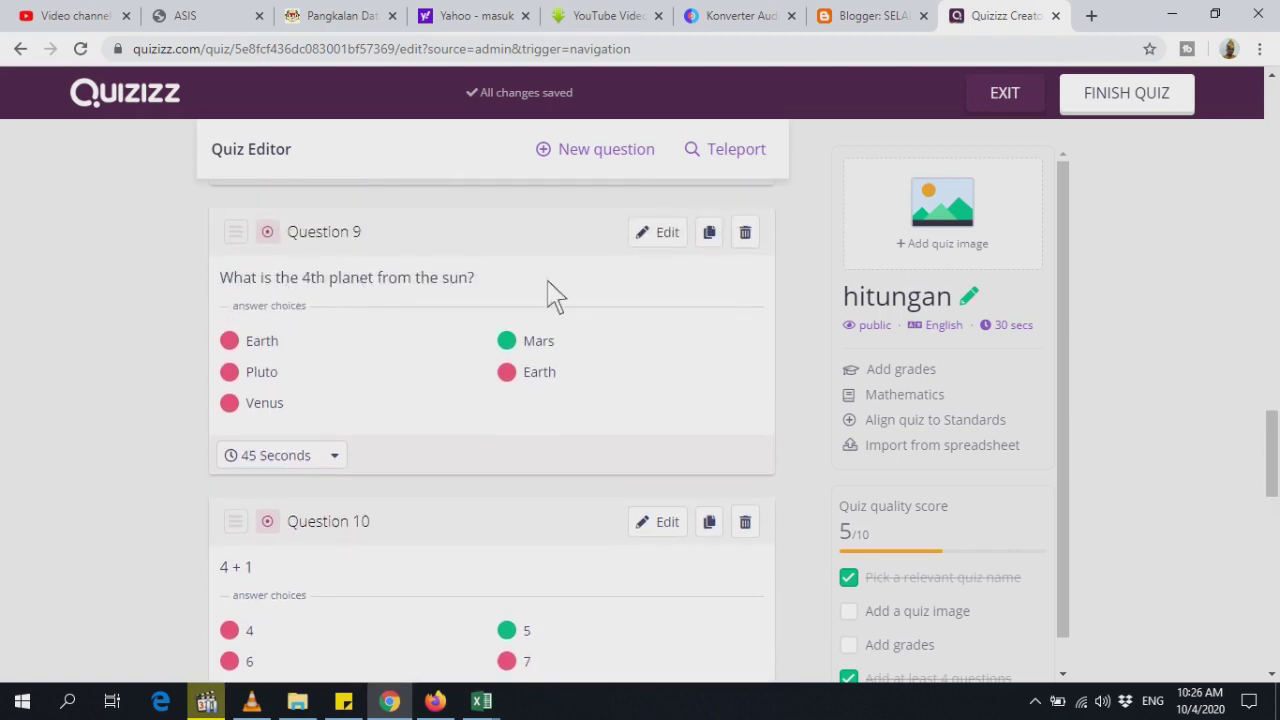
pyautogui.click(755, 235)
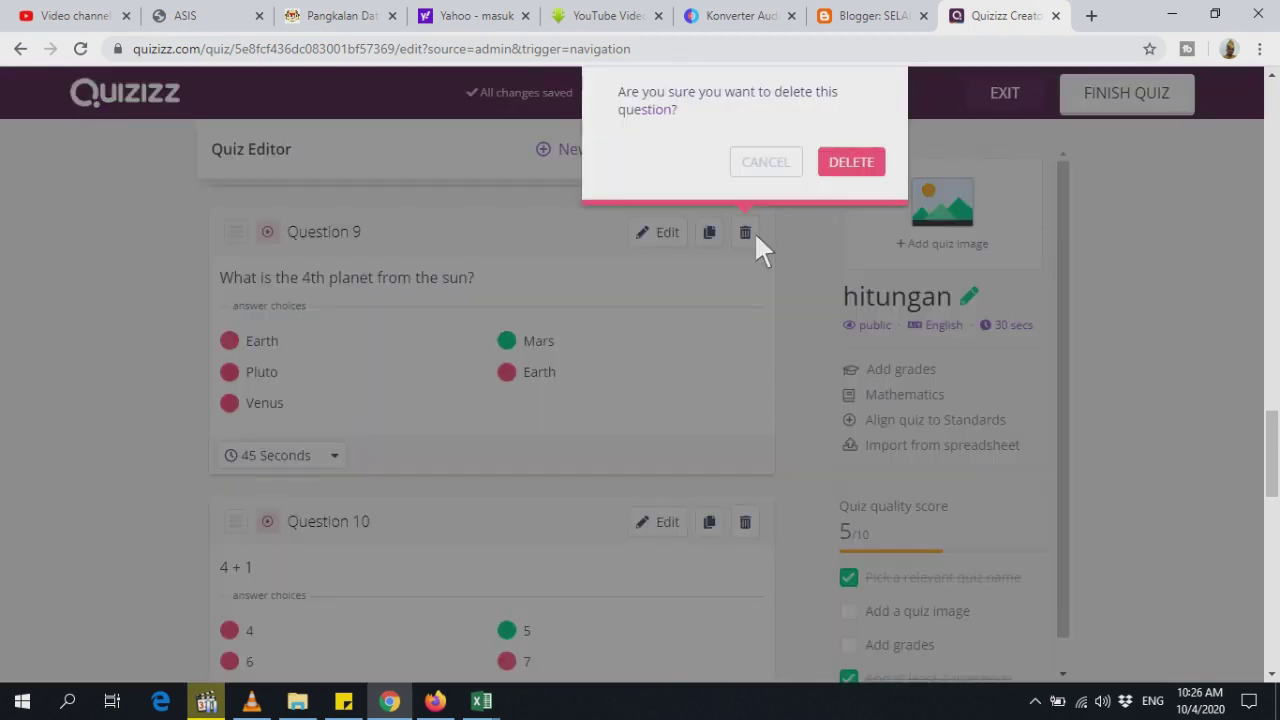
pyautogui.click(788, 168)
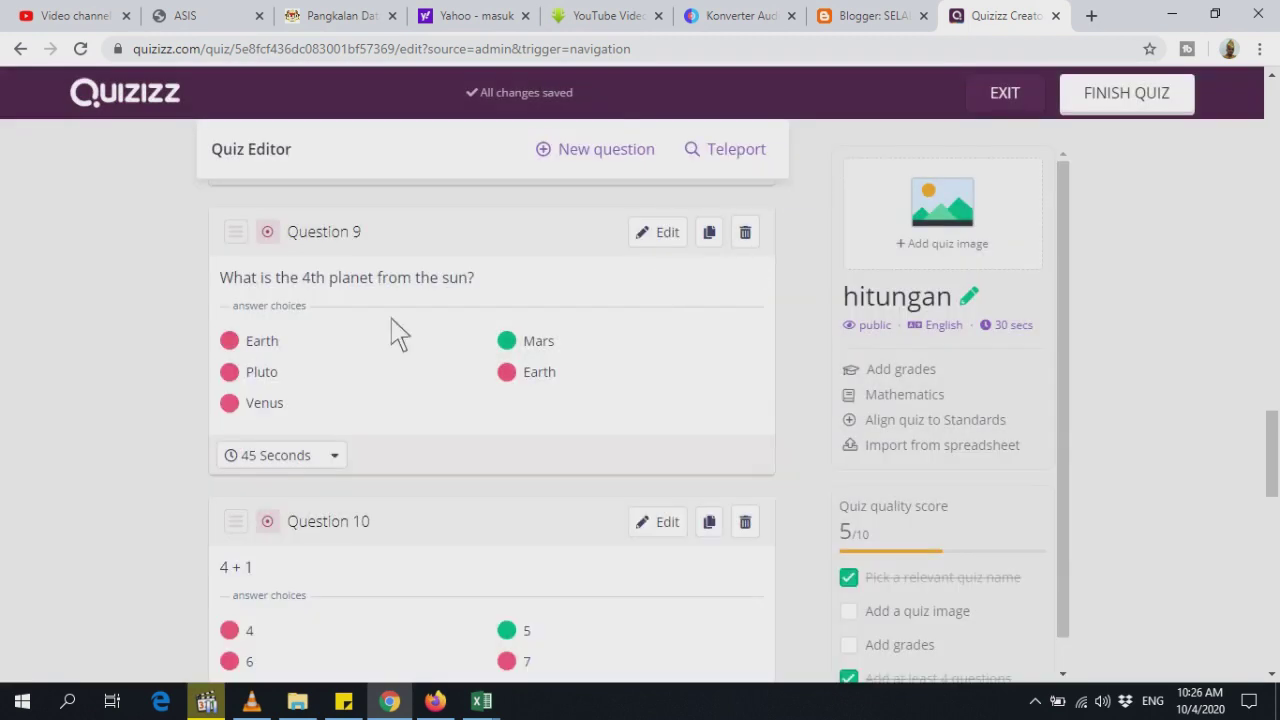
pyautogui.click(745, 235)
pyautogui.click(856, 168)
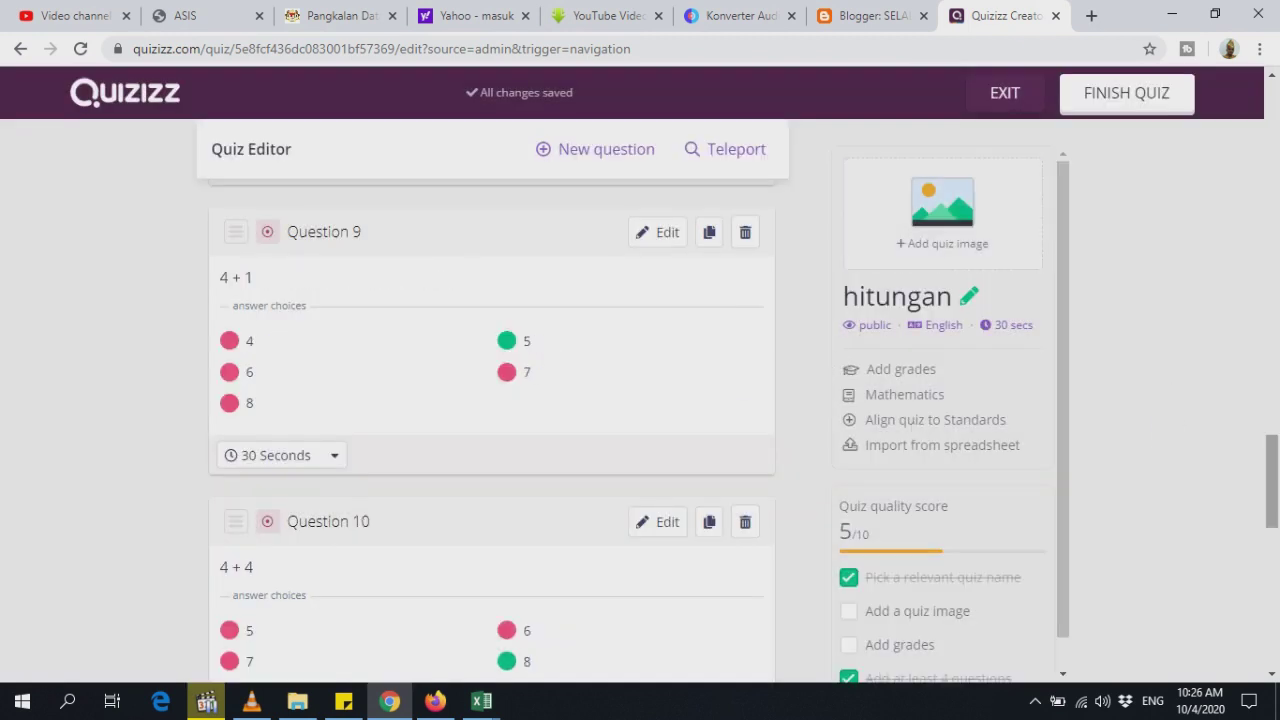
# Add a new multiple-choice question to the quiz.
pyautogui.moveTo(1272, 608); pyautogui.dragTo(1272, 540)
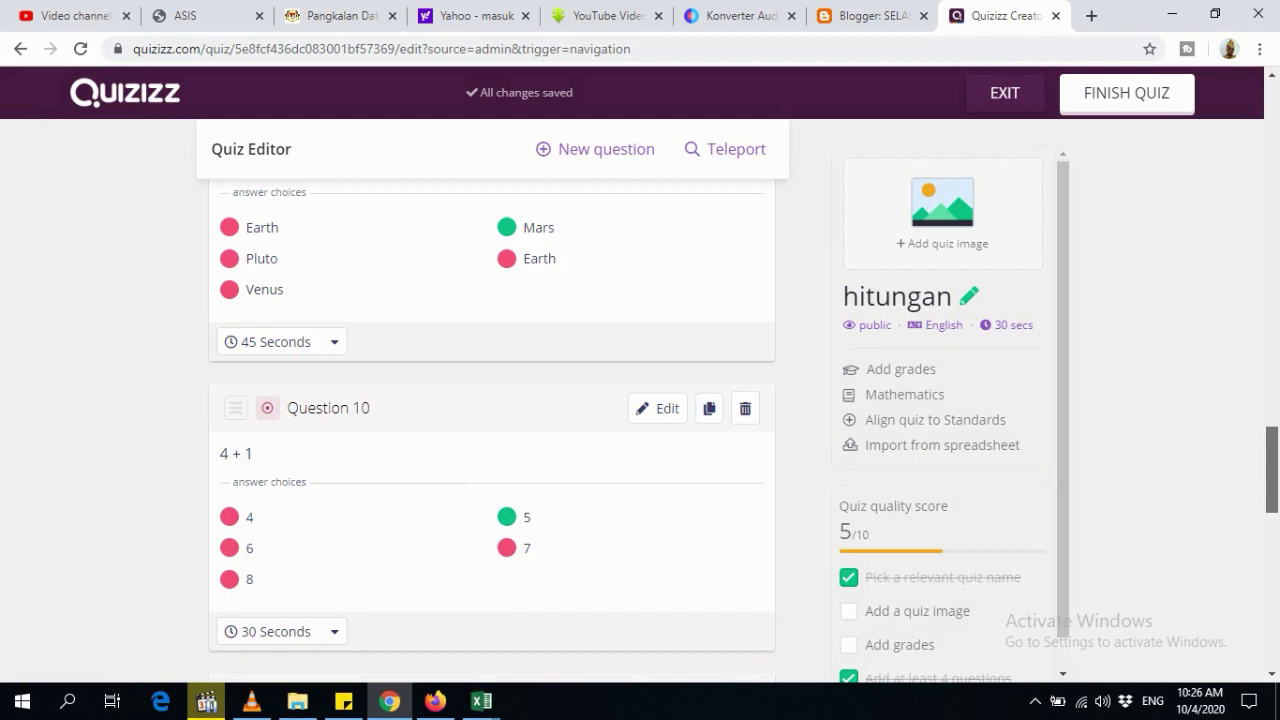
pyautogui.scroll(10, 490, 400)
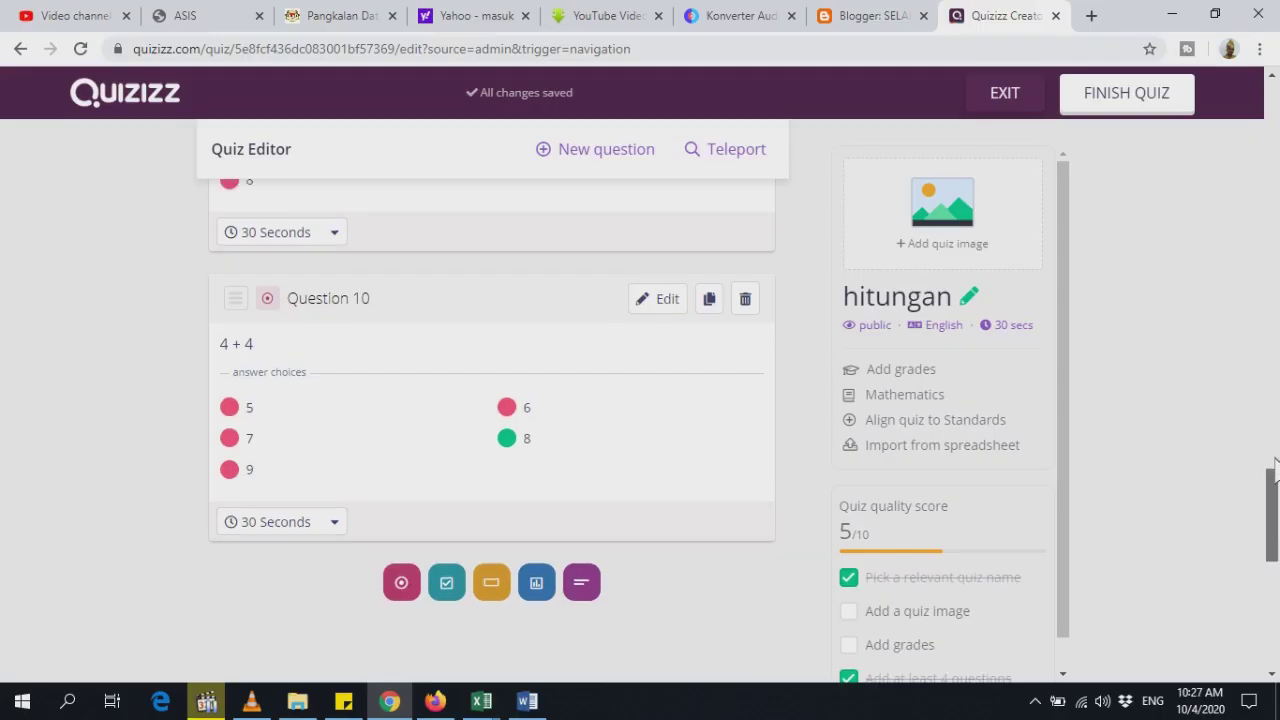
pyautogui.scroll(10, 490, 400)
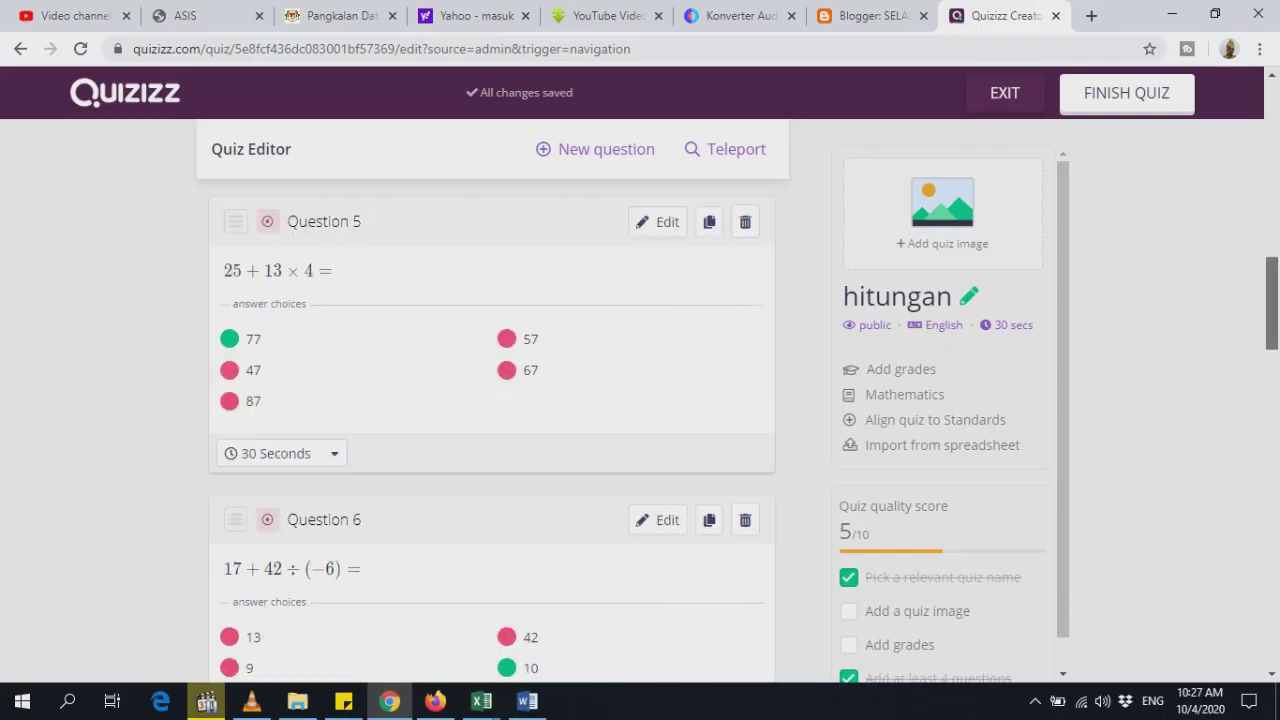
pyautogui.scroll(2, 490, 400)
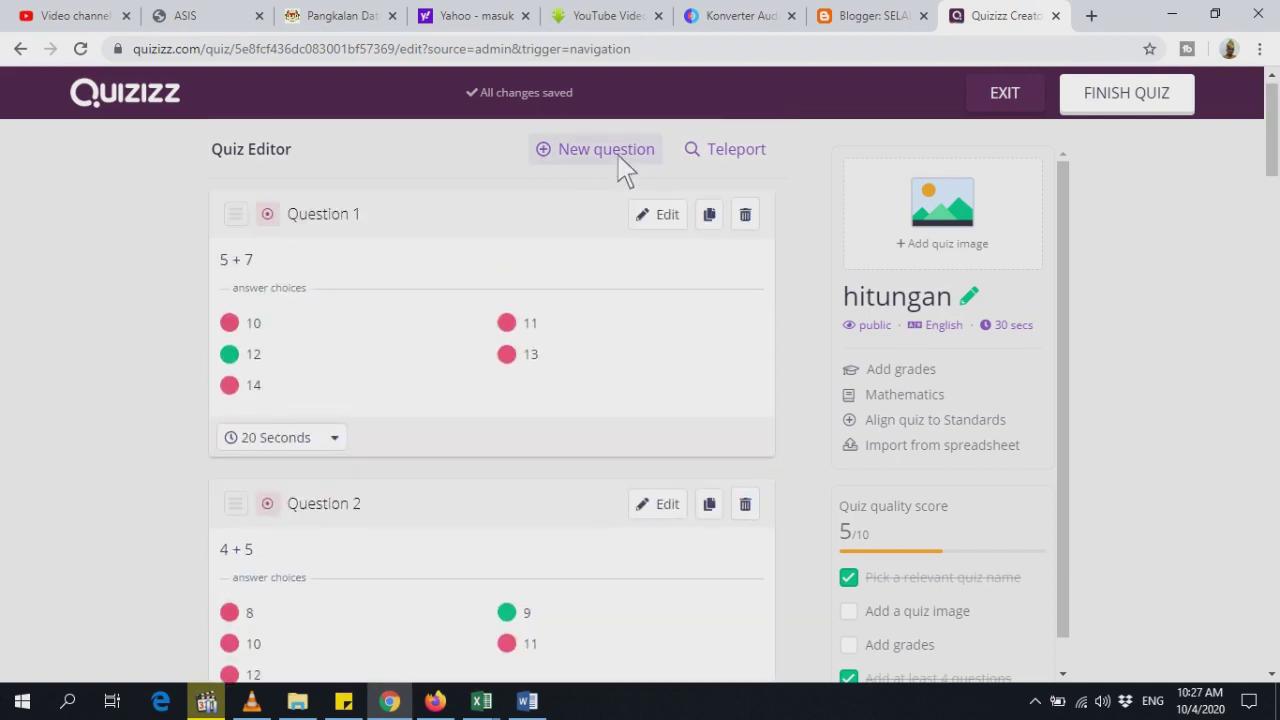
pyautogui.click(619, 158)
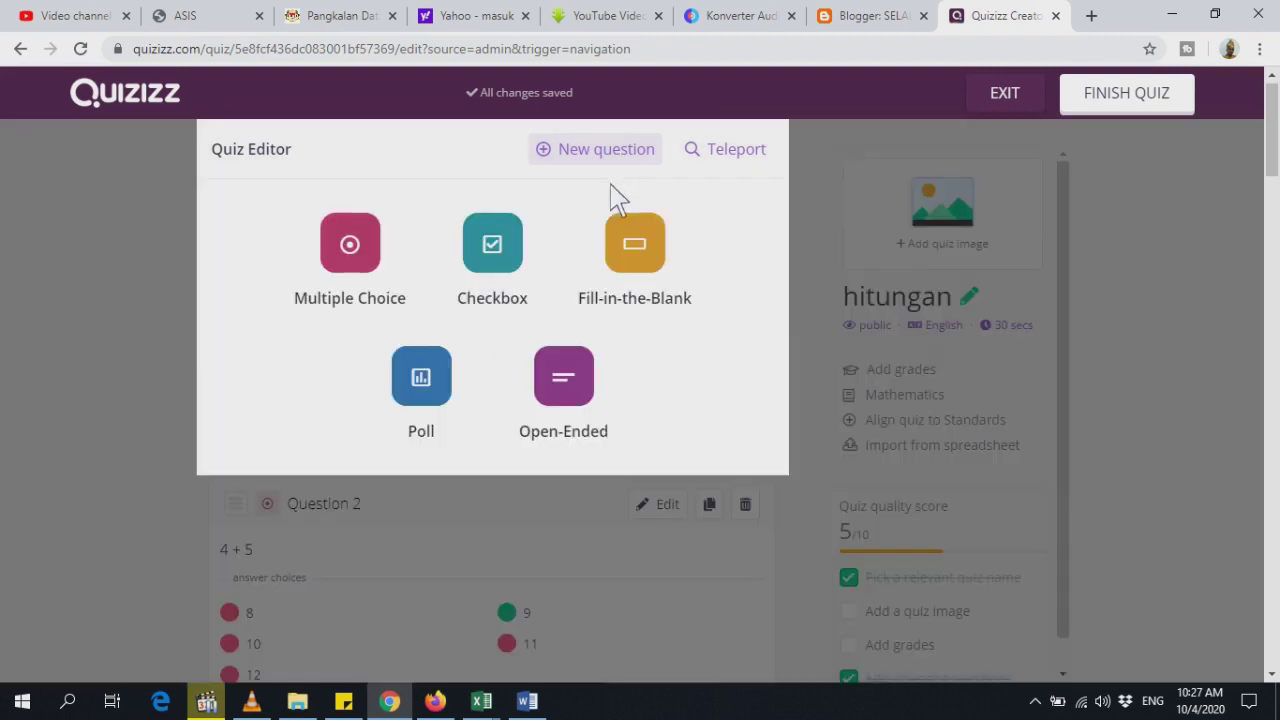
pyautogui.click(370, 262)
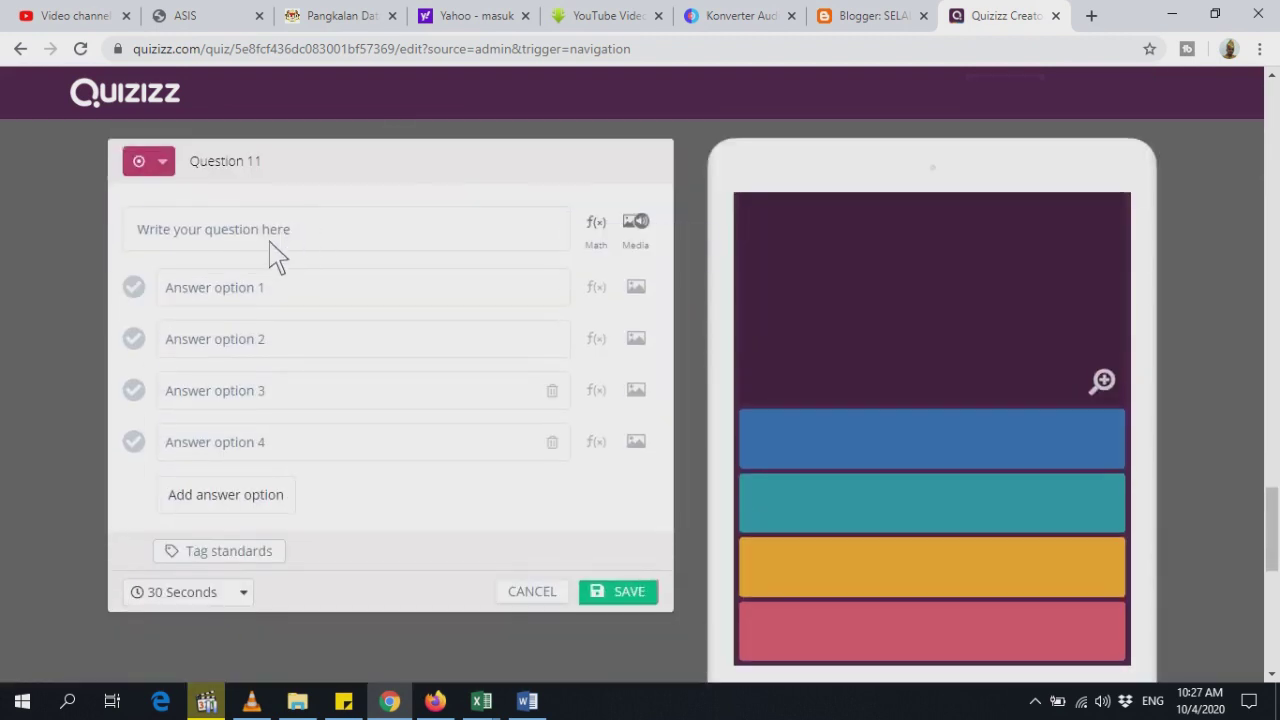
# Switch to Word, copy question 2 with its four choices from PQS 4 Soalan.docx, and paste it as the question text in Quizizz.
pyautogui.click(527, 701)
pyautogui.scroll(10, 786, 400)
pyautogui.scroll(-12, 778, 336)
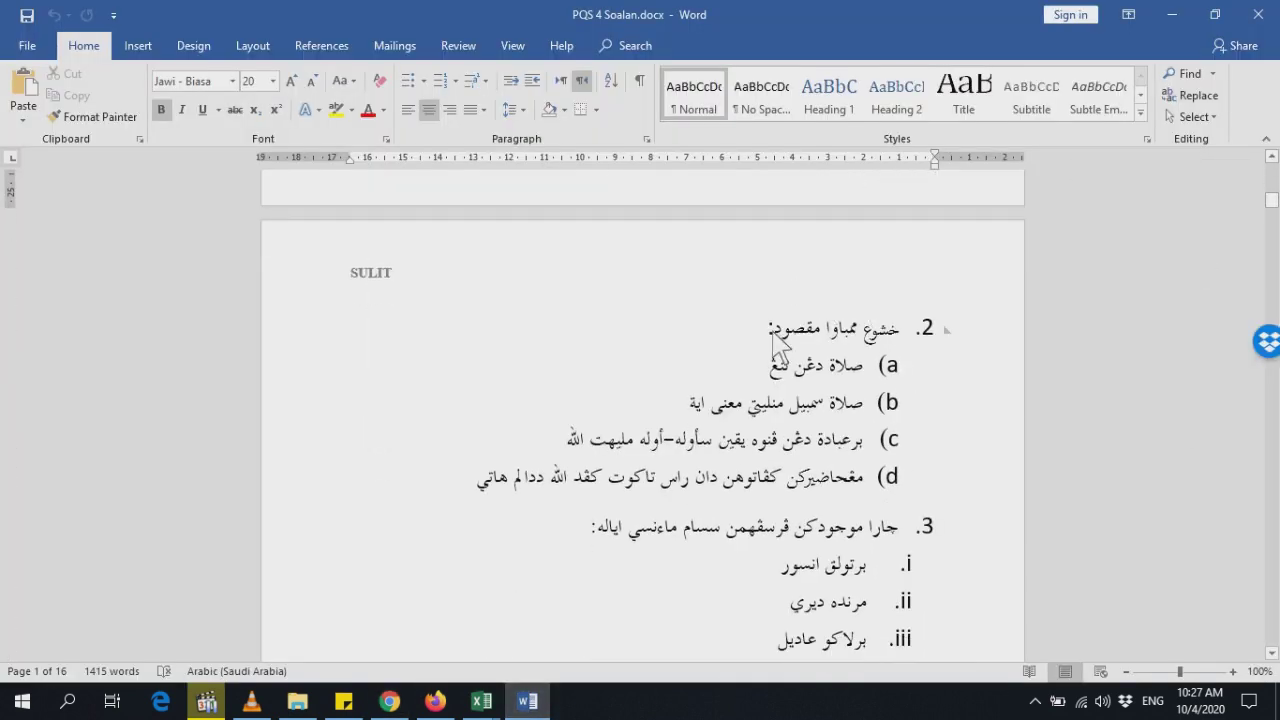
pyautogui.moveTo(484, 494); pyautogui.dragTo(890, 345)
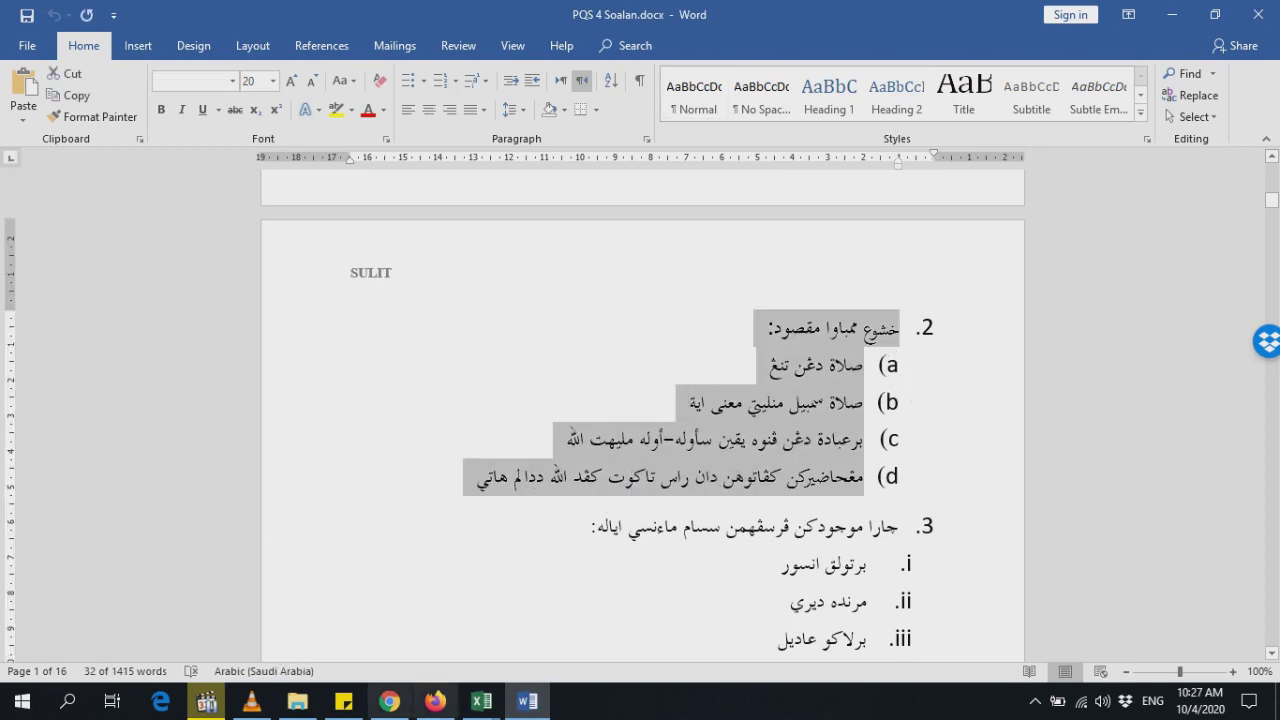
pyautogui.click(390, 701)
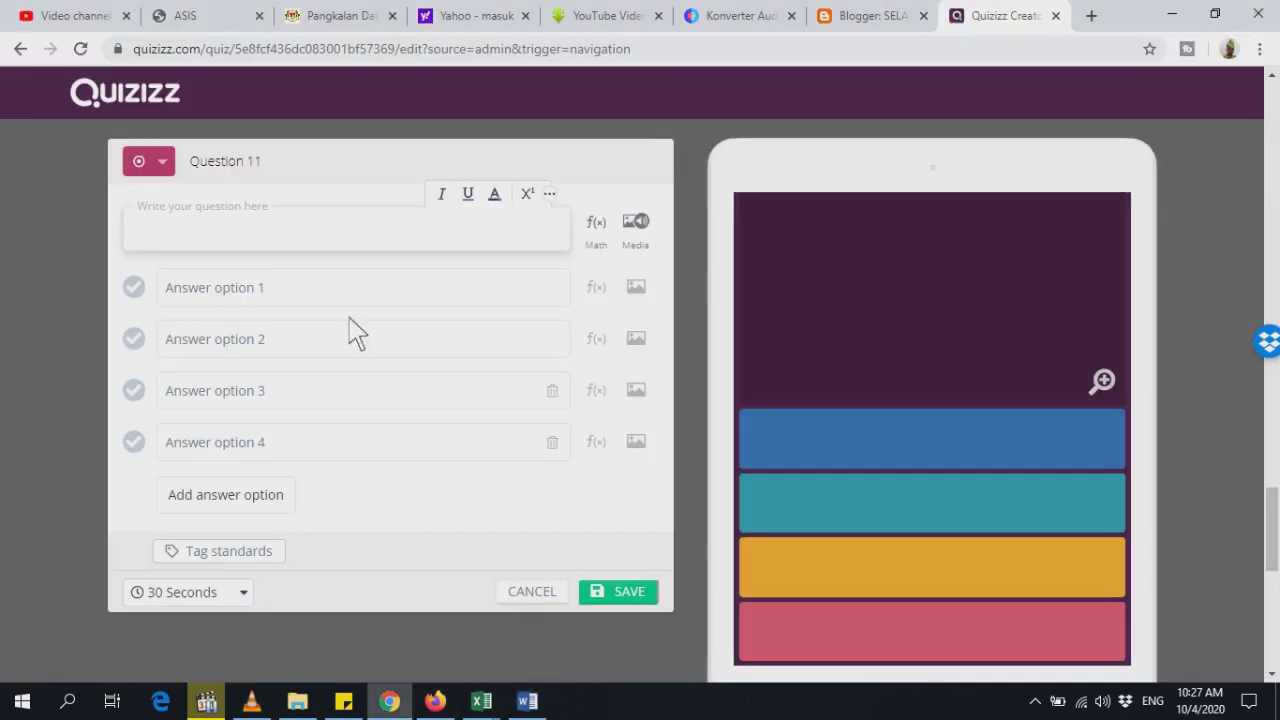
pyautogui.click(241, 237)
pyautogui.hotkey('ctrl', 'v')
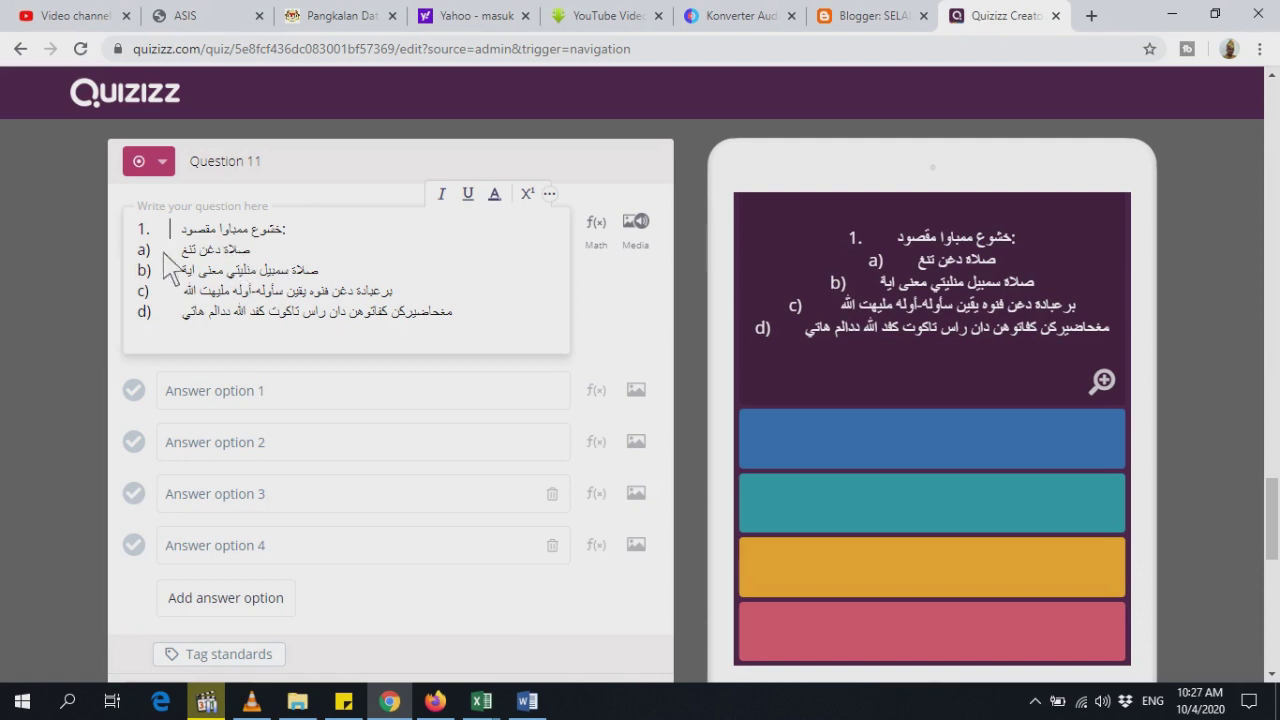
# Move the texts of choices a and b from the question text into answer options 1 and 2.
pyautogui.moveTo(252, 250); pyautogui.dragTo(191, 251)
pyautogui.hotkey('ctrl', 'x')
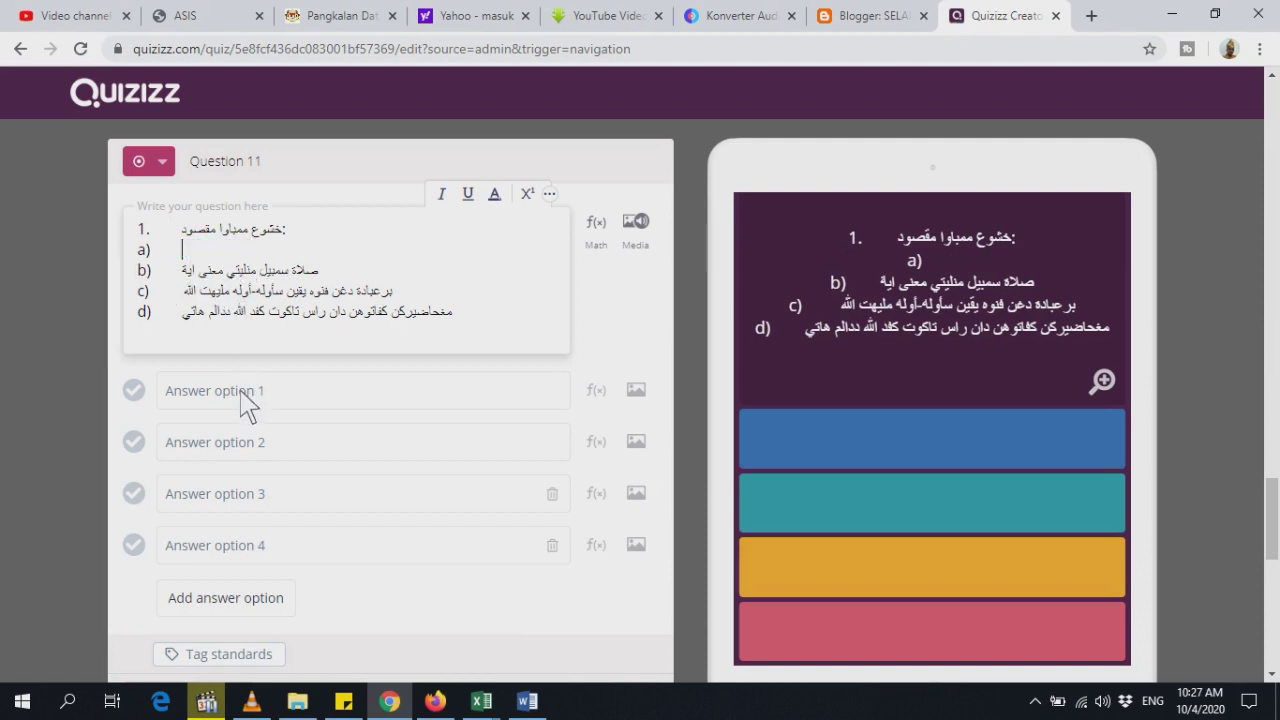
pyautogui.click(245, 400)
pyautogui.hotkey('ctrl', 'v')
pyautogui.moveTo(340, 268); pyautogui.dragTo(195, 285)
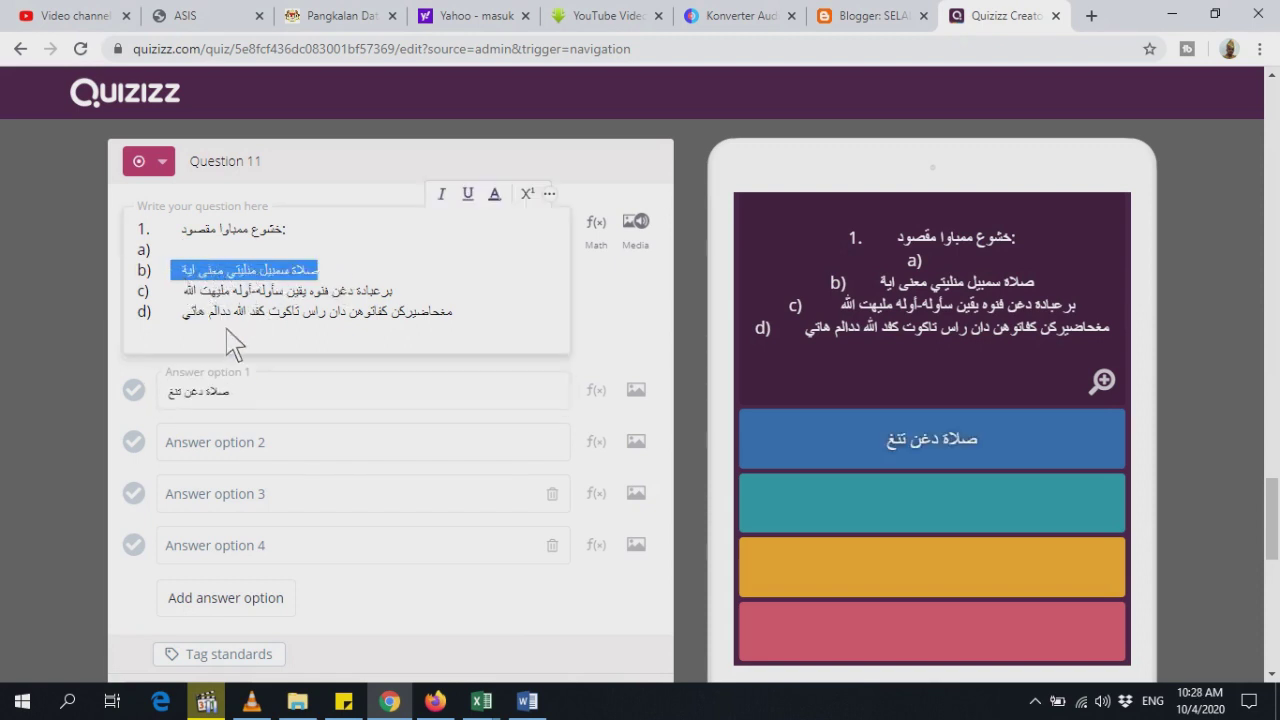
pyautogui.hotkey('ctrl', 'x')
pyautogui.click(240, 460)
pyautogui.hotkey('ctrl', 'v')
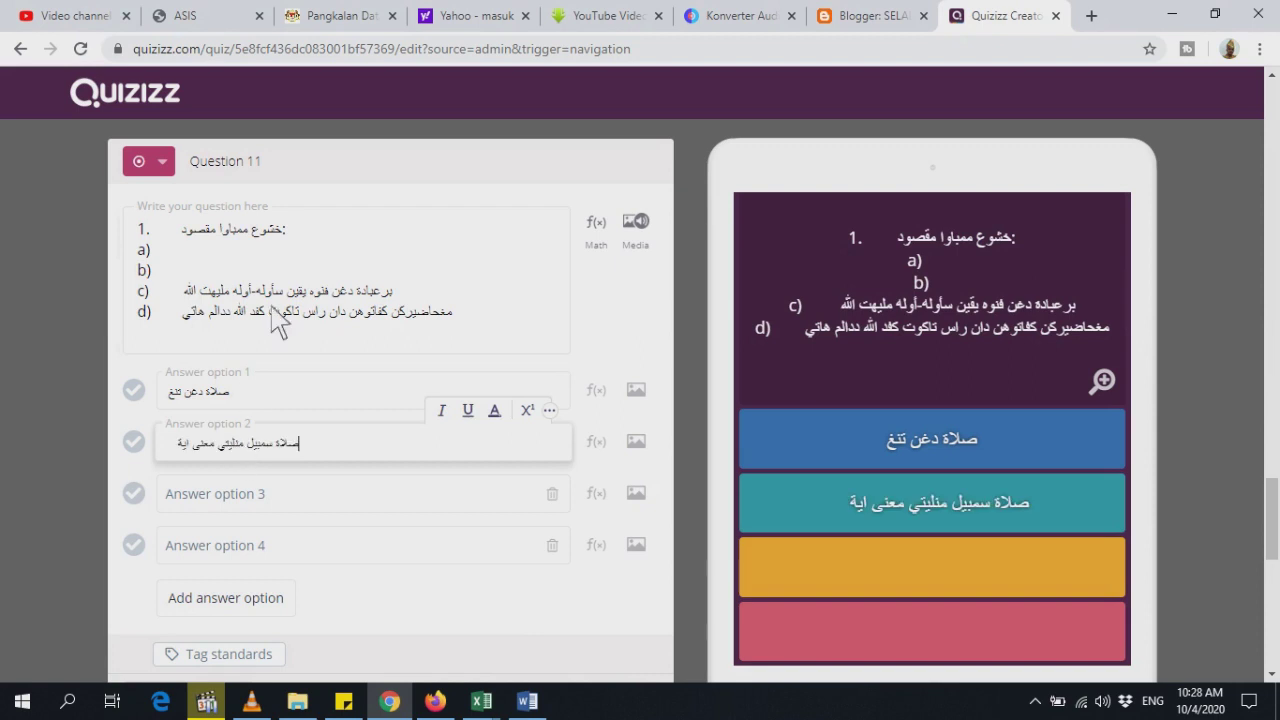
# Move the texts of choices c and d from the question text into answer options 3 and 4.
pyautogui.moveTo(395, 290); pyautogui.dragTo(181, 292)
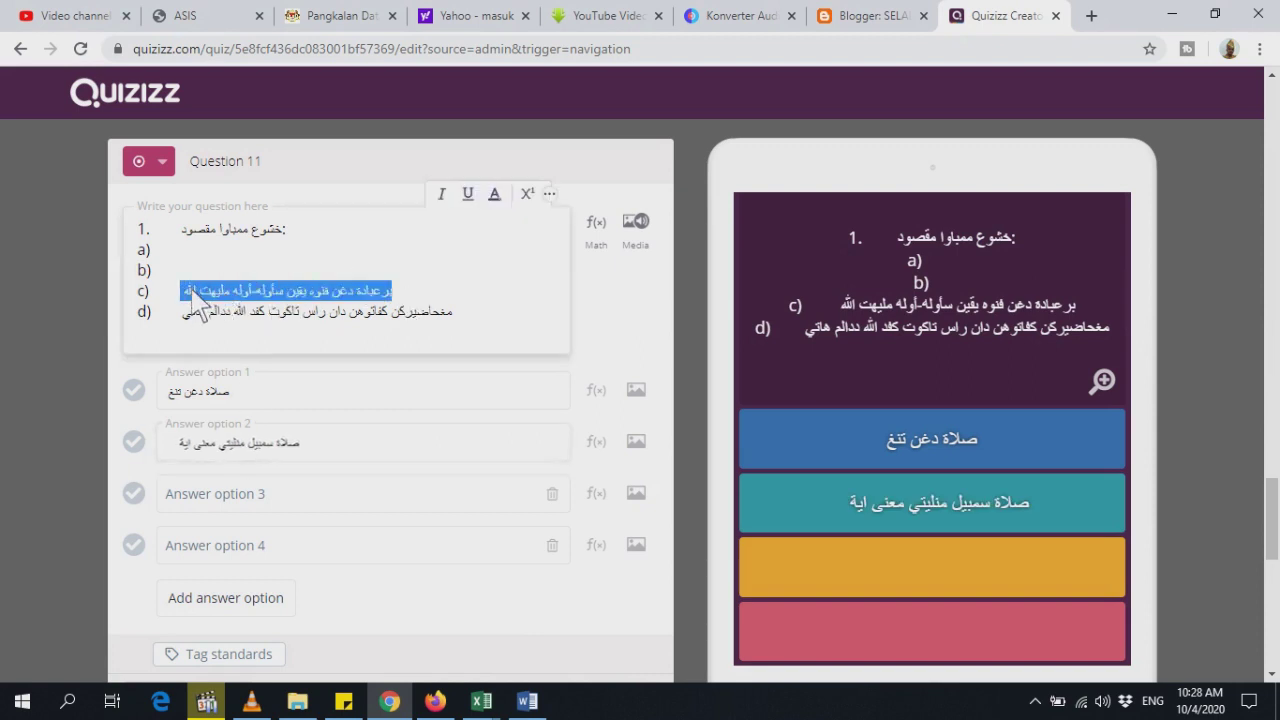
pyautogui.hotkey('ctrl', 'x')
pyautogui.click(240, 505)
pyautogui.hotkey('ctrl', 'v')
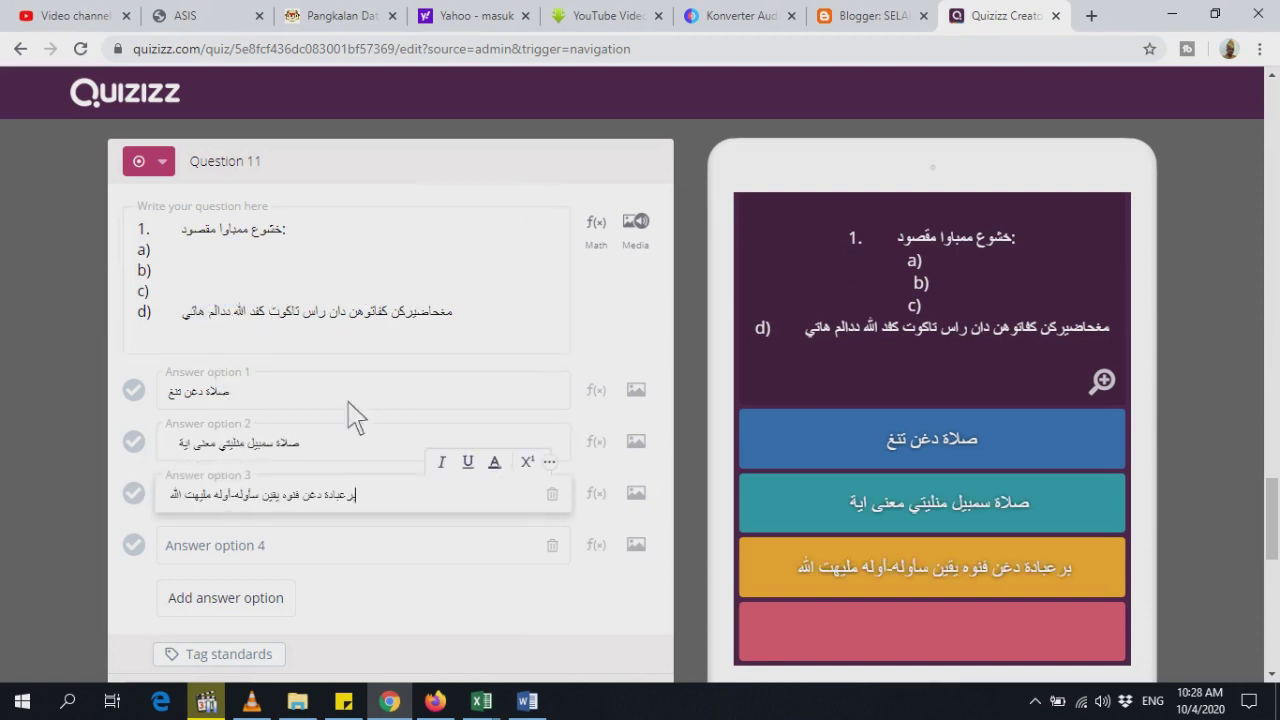
pyautogui.moveTo(453, 312); pyautogui.dragTo(180, 313)
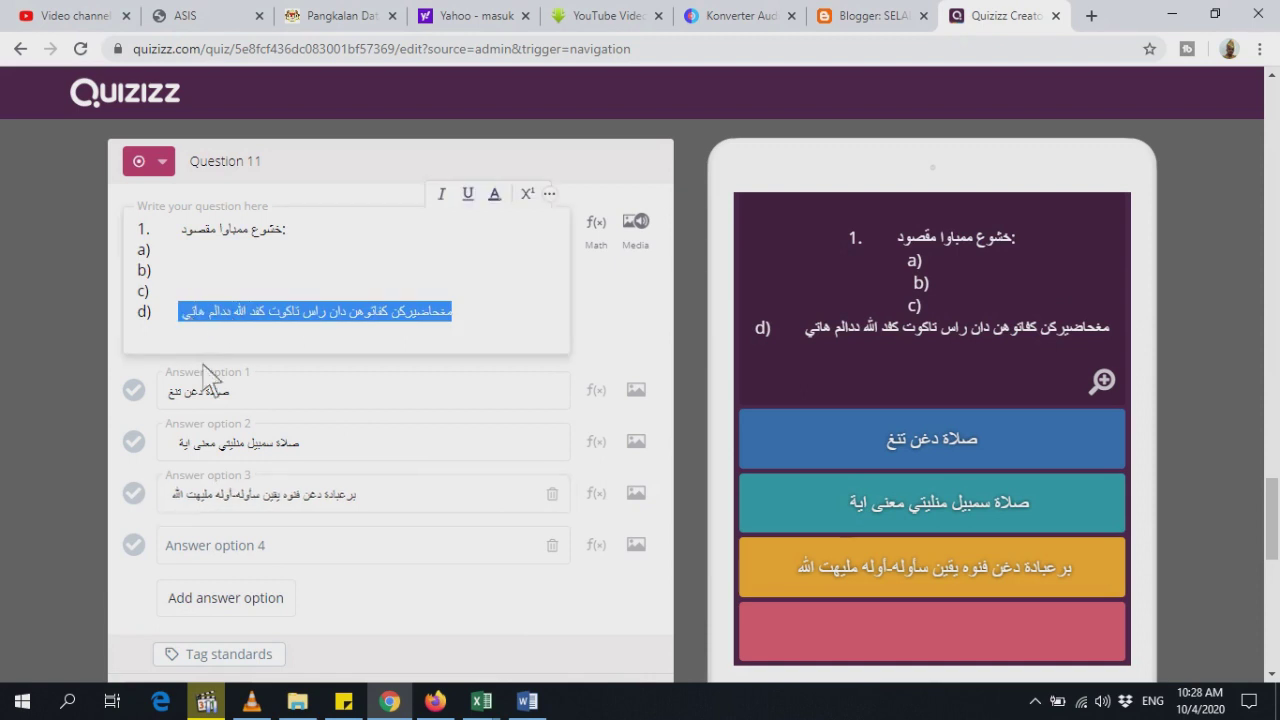
pyautogui.hotkey('ctrl', 'x')
pyautogui.click(229, 560)
pyautogui.hotkey('ctrl', 'v')
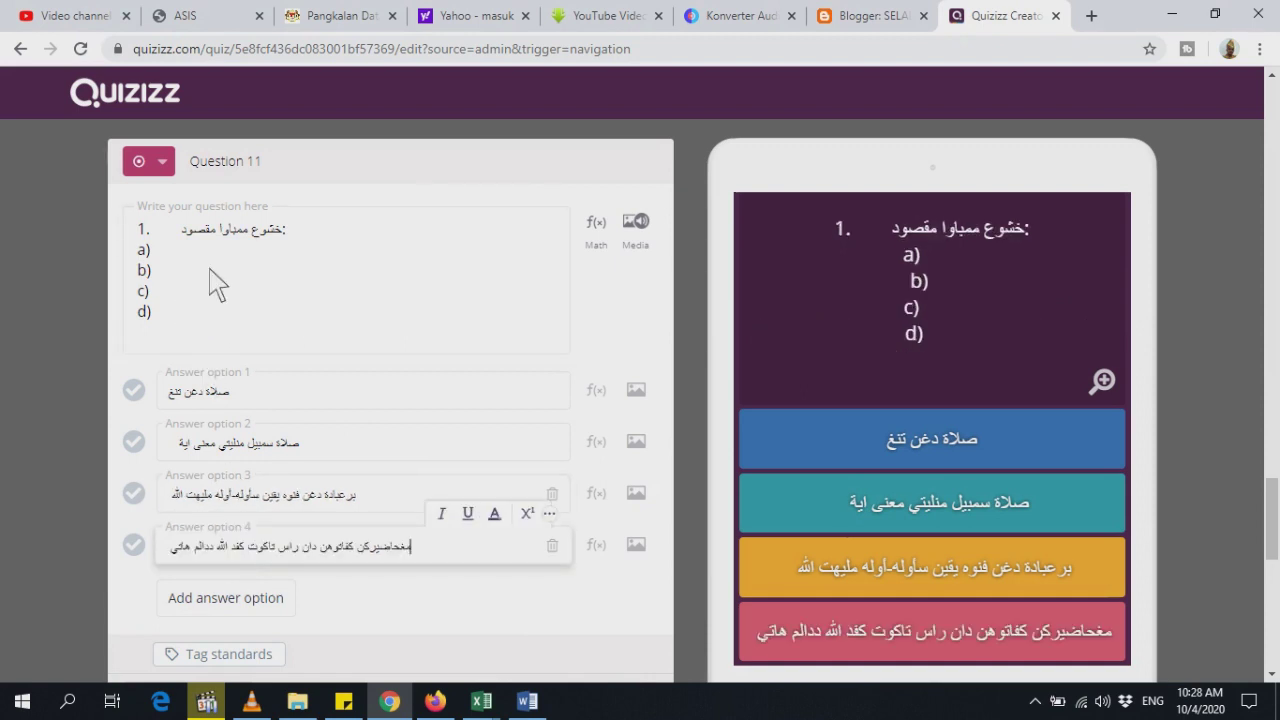
# Remove the leftover a) to d) labels and the question number from the question text.
pyautogui.moveTo(183, 315); pyautogui.dragTo(143, 262)
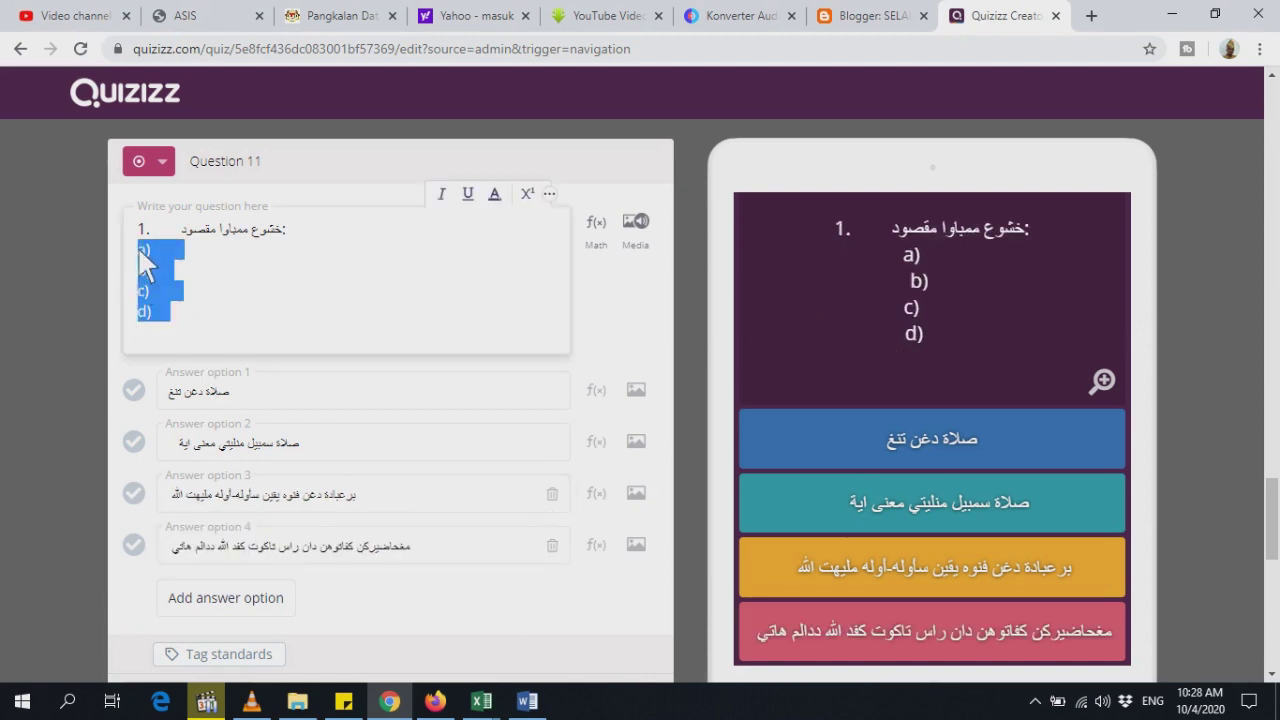
pyautogui.press('BackSpace')
pyautogui.press('BackSpace')
pyautogui.press('BackSpace')
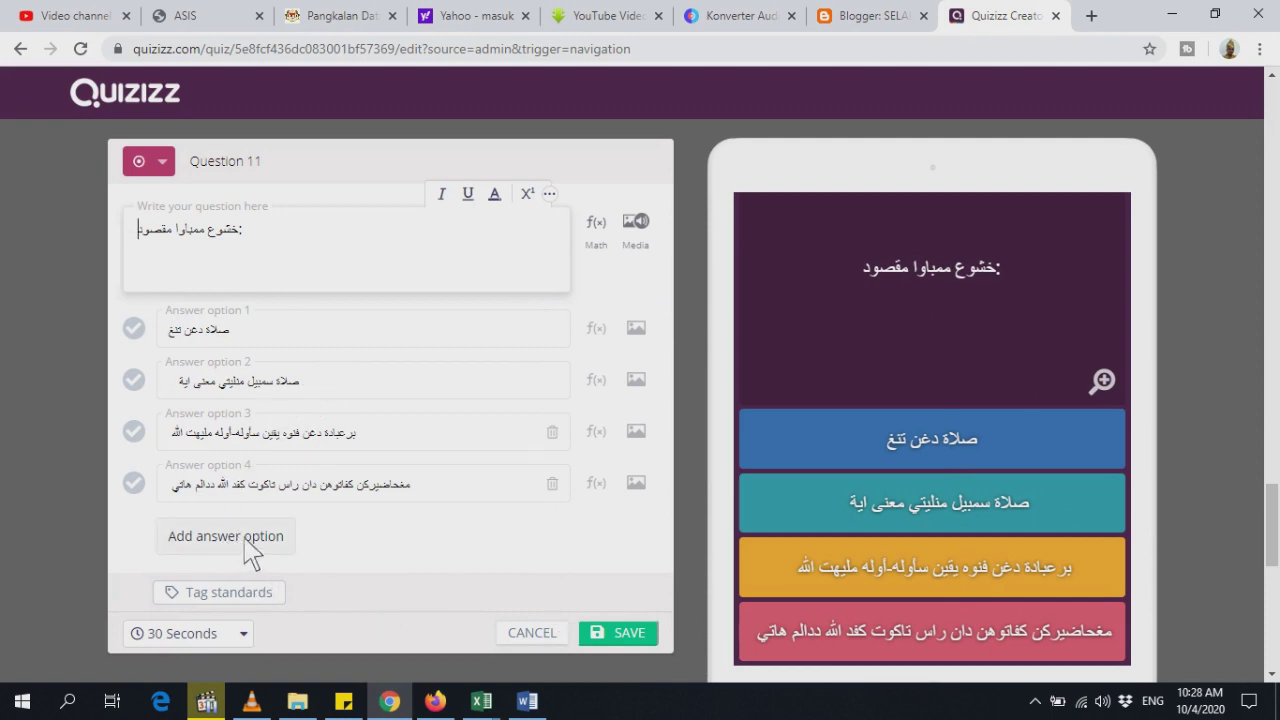
# Set the time limit to 30 seconds, mark answer option 3 as correct, and save the question.
pyautogui.click(244, 634)
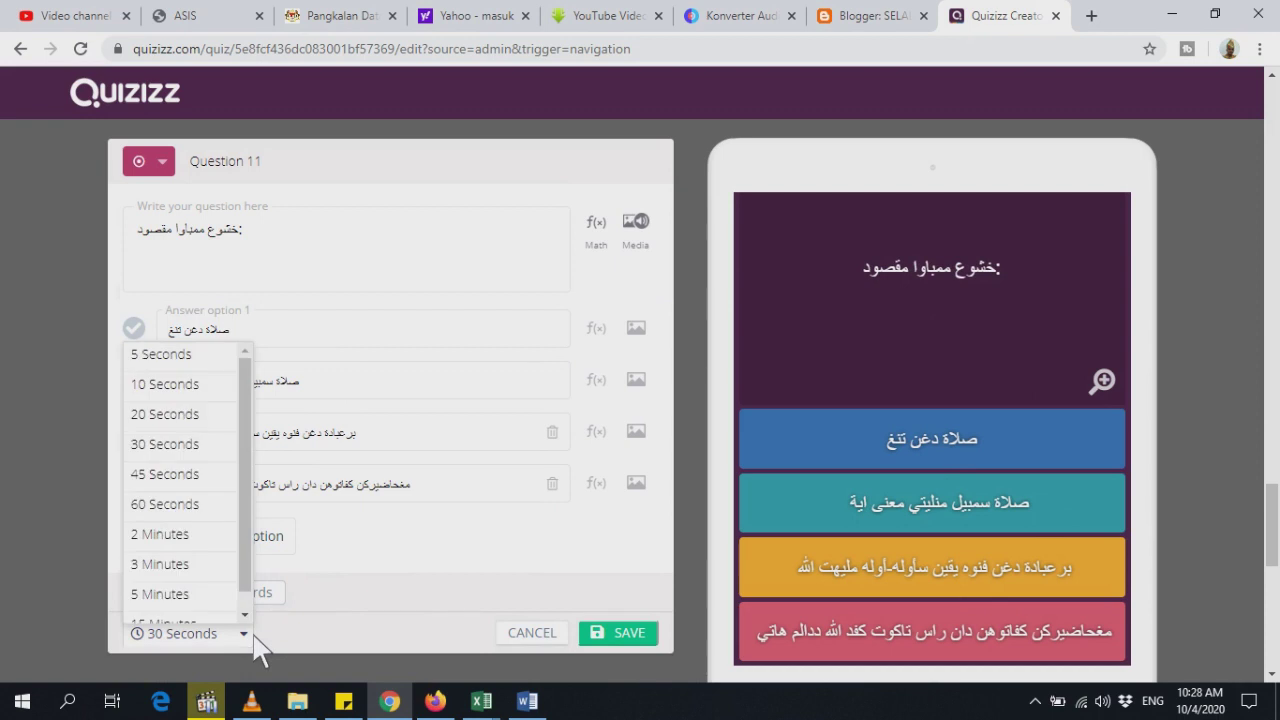
pyautogui.click(190, 452)
pyautogui.click(627, 641)
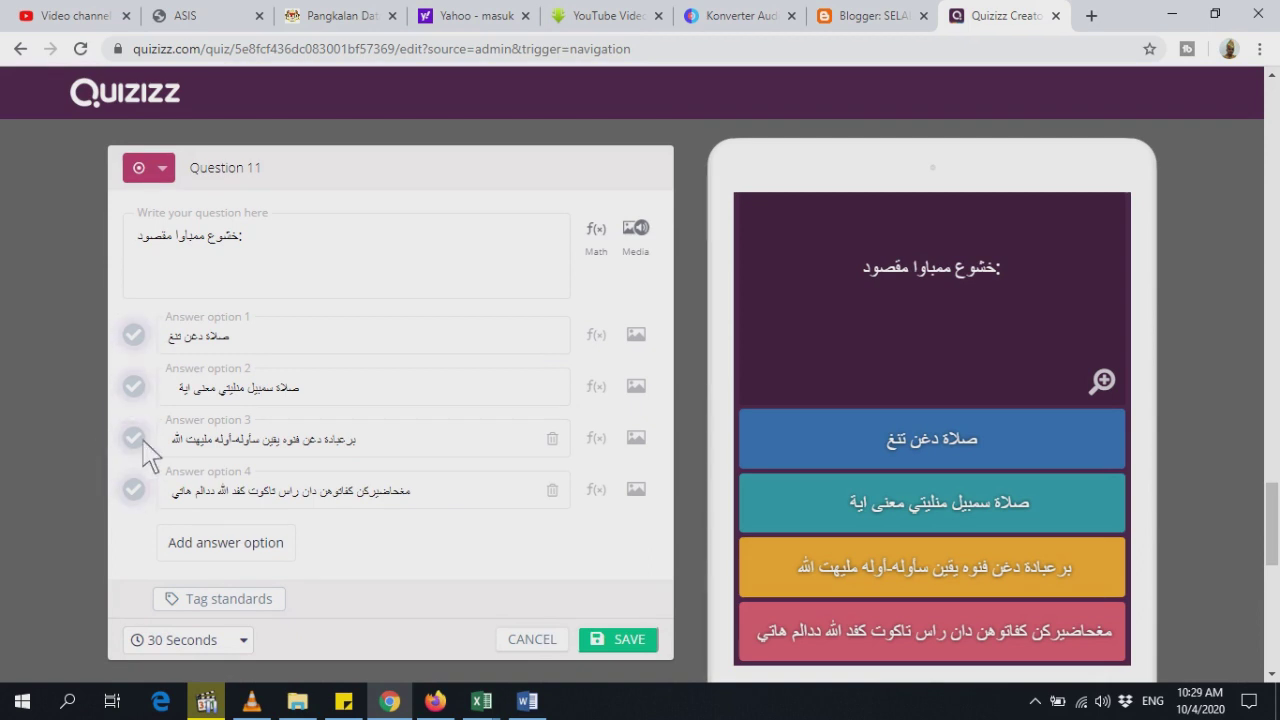
pyautogui.click(634, 637)
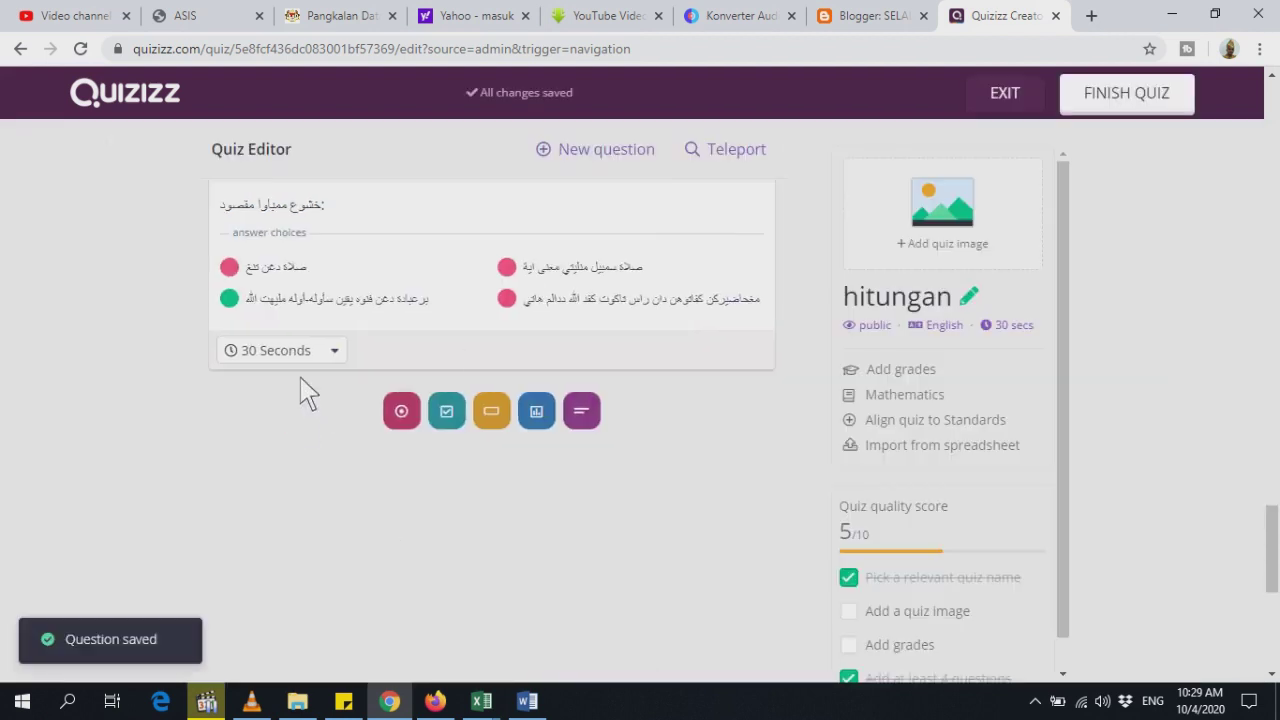
# Finish the quiz and upload 20151118_111829_14.jpg from Downloads as its title image.
pyautogui.moveTo(1271, 548); pyautogui.dragTo(1271, 122)
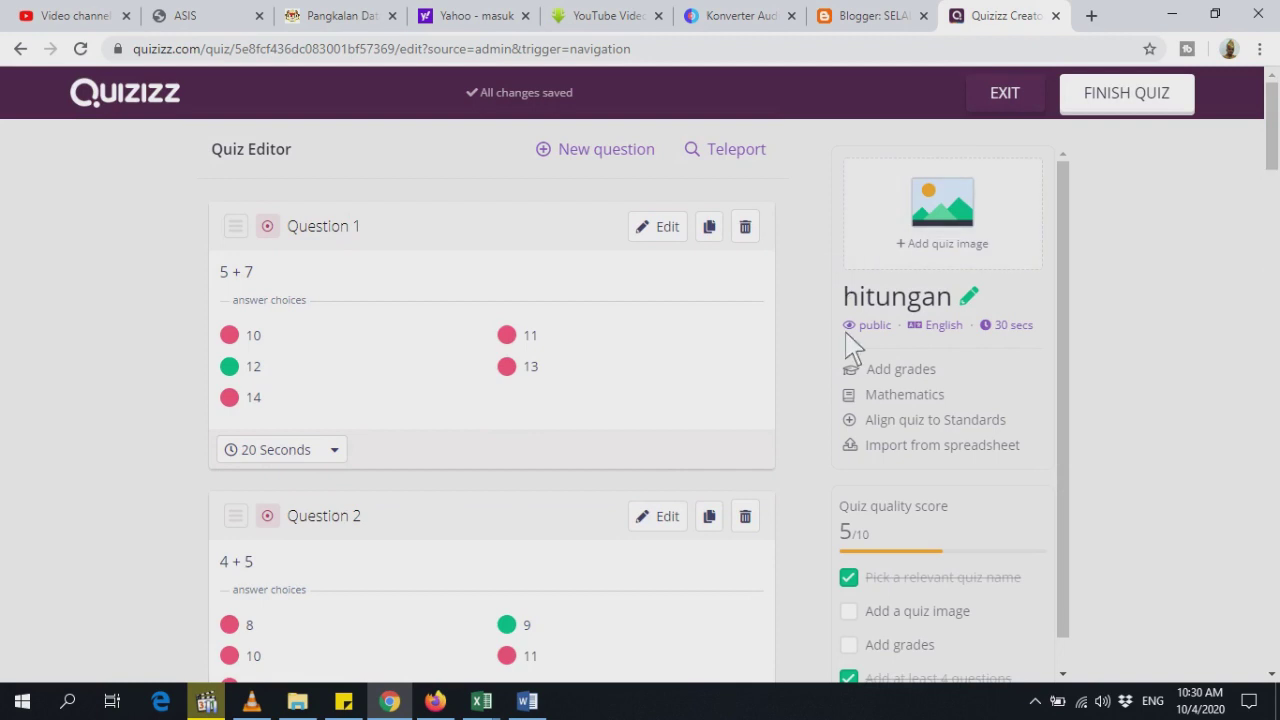
pyautogui.click(1127, 98)
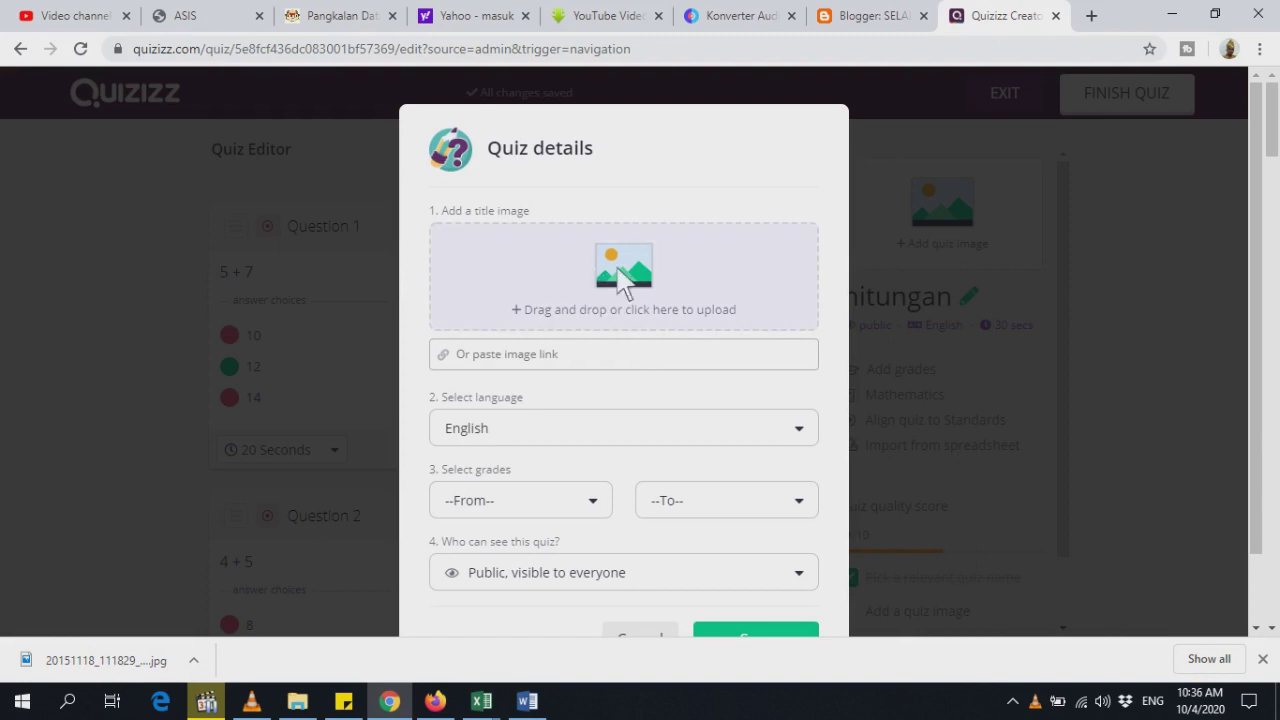
pyautogui.click(632, 290)
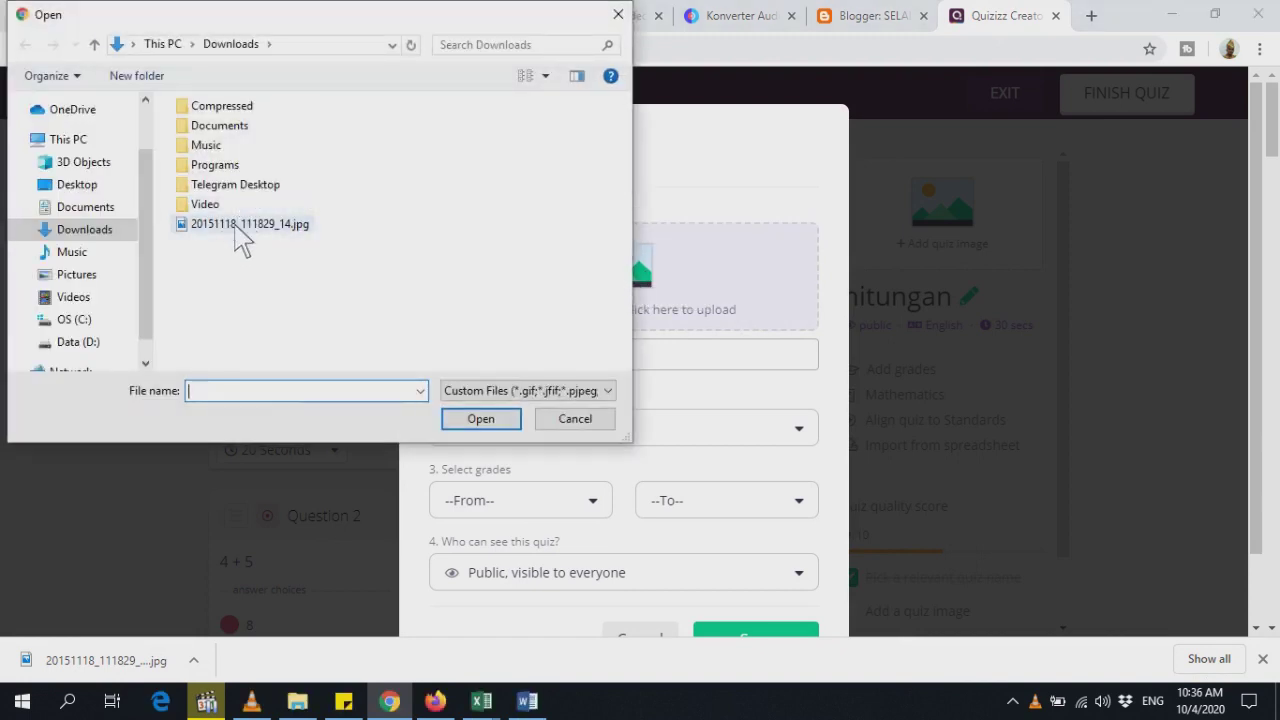
pyautogui.click(278, 233)
pyautogui.click(492, 424)
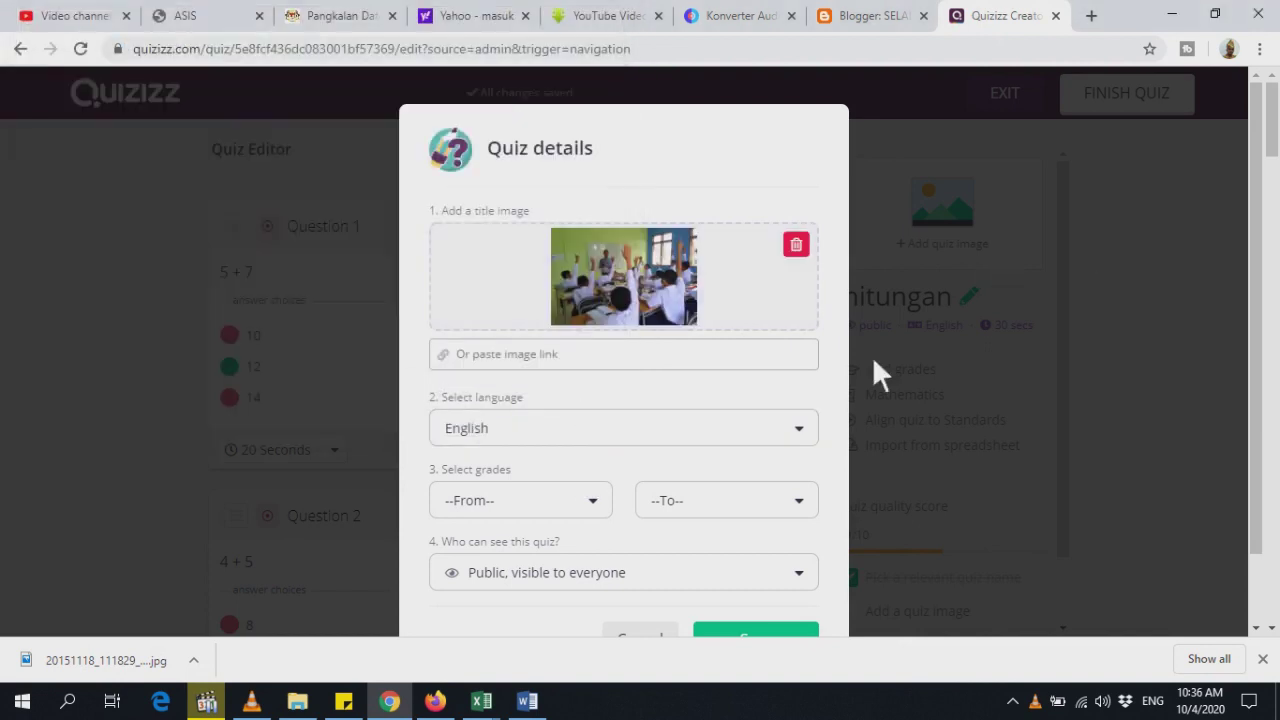
# Set the quiz language to Malay and the grade range to 3rd through 3rd.
pyautogui.scroll(-1, 872, 370)
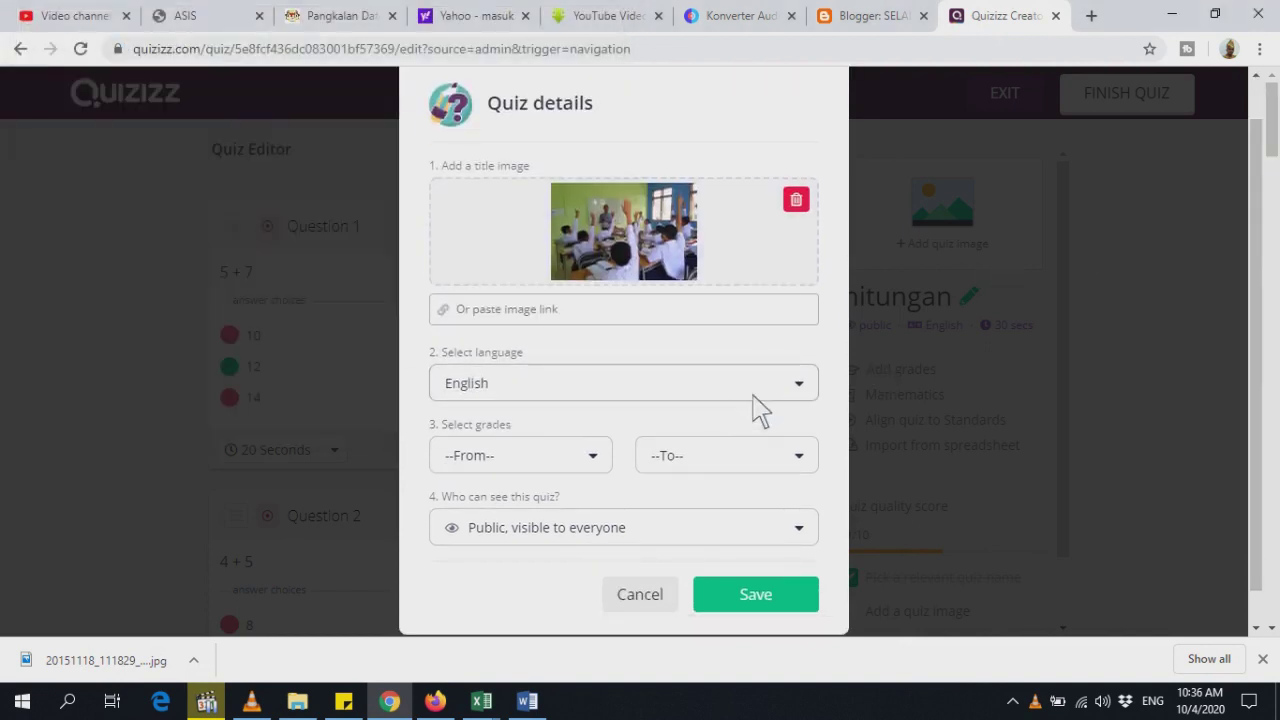
pyautogui.click(800, 386)
pyautogui.moveTo(812, 428); pyautogui.dragTo(831, 509)
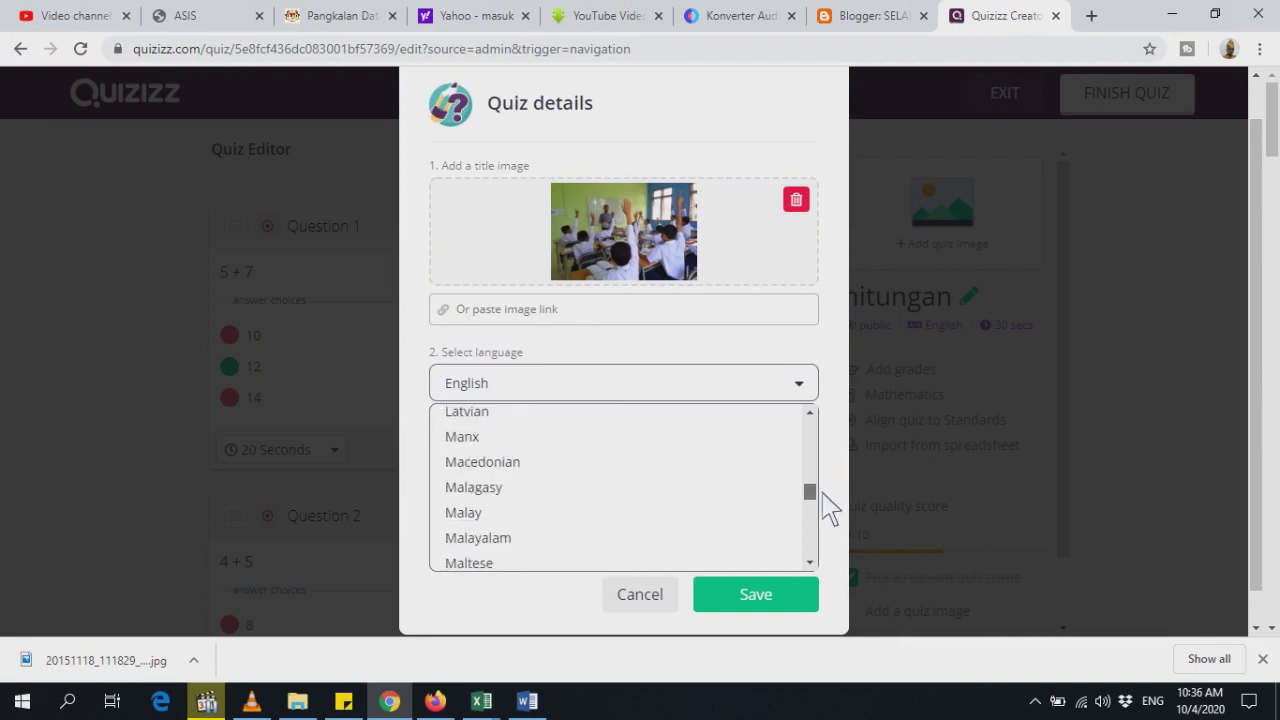
pyautogui.click(503, 521)
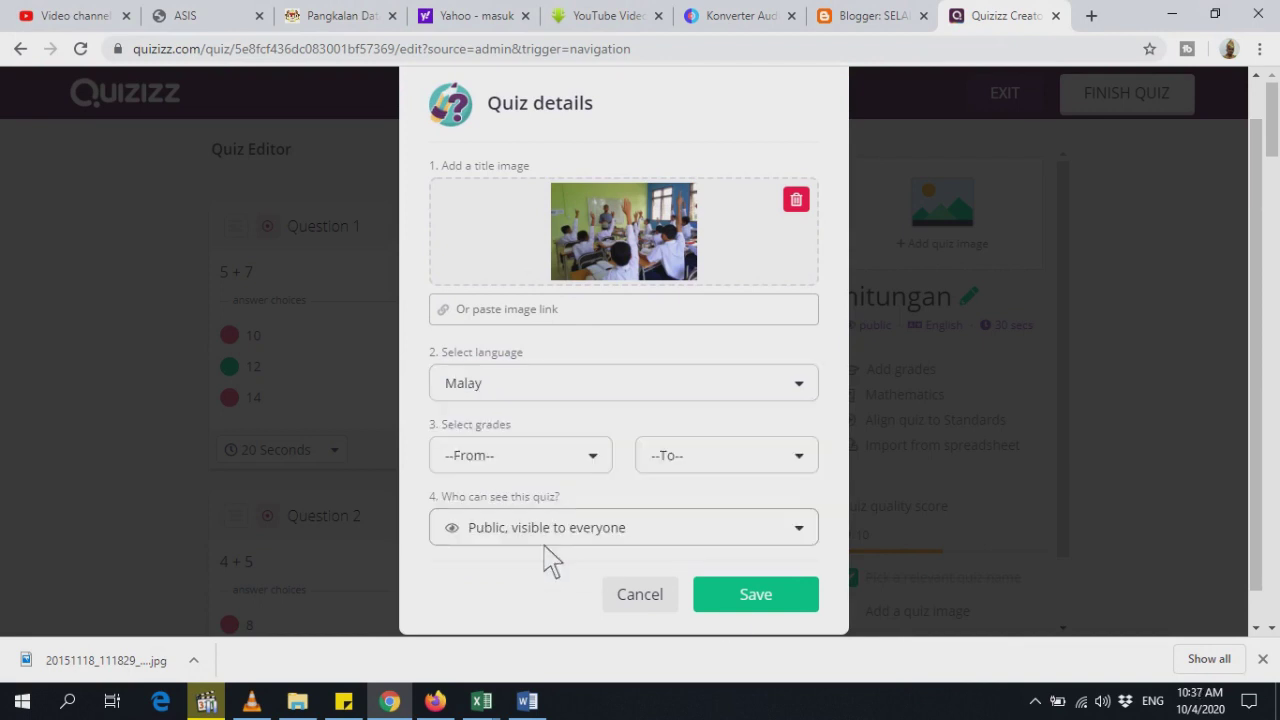
pyautogui.click(603, 463)
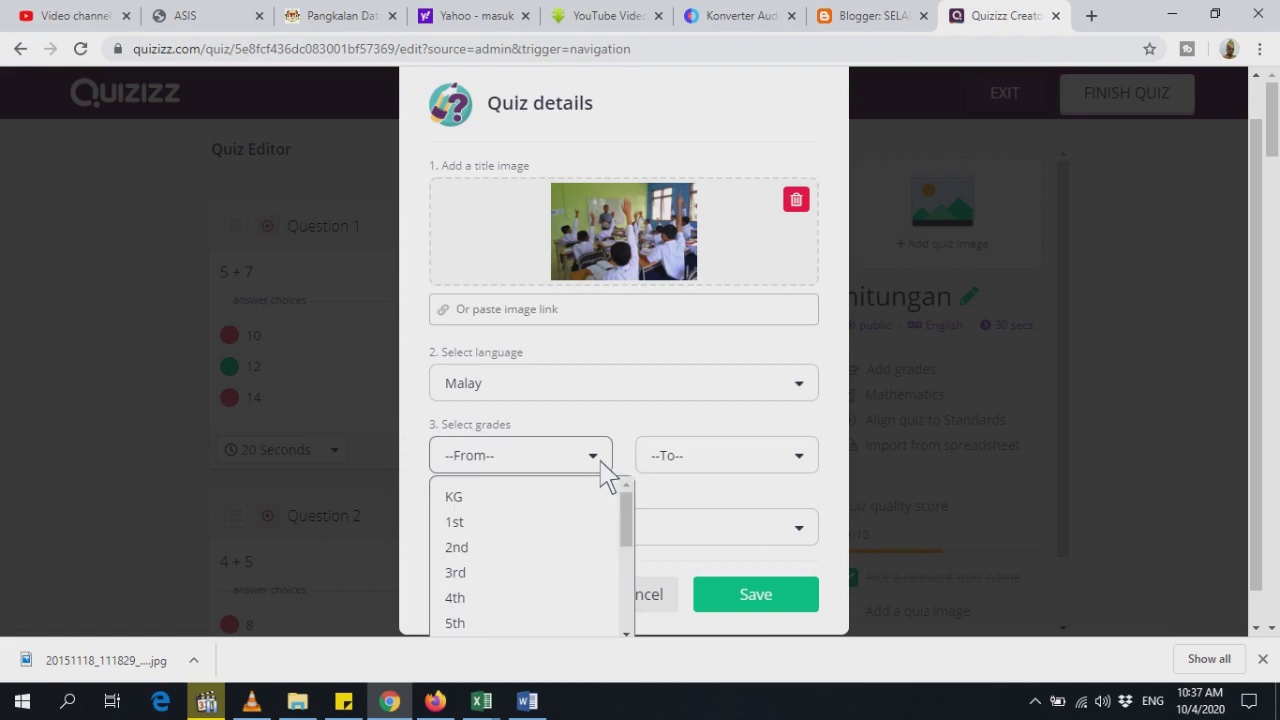
pyautogui.click(469, 576)
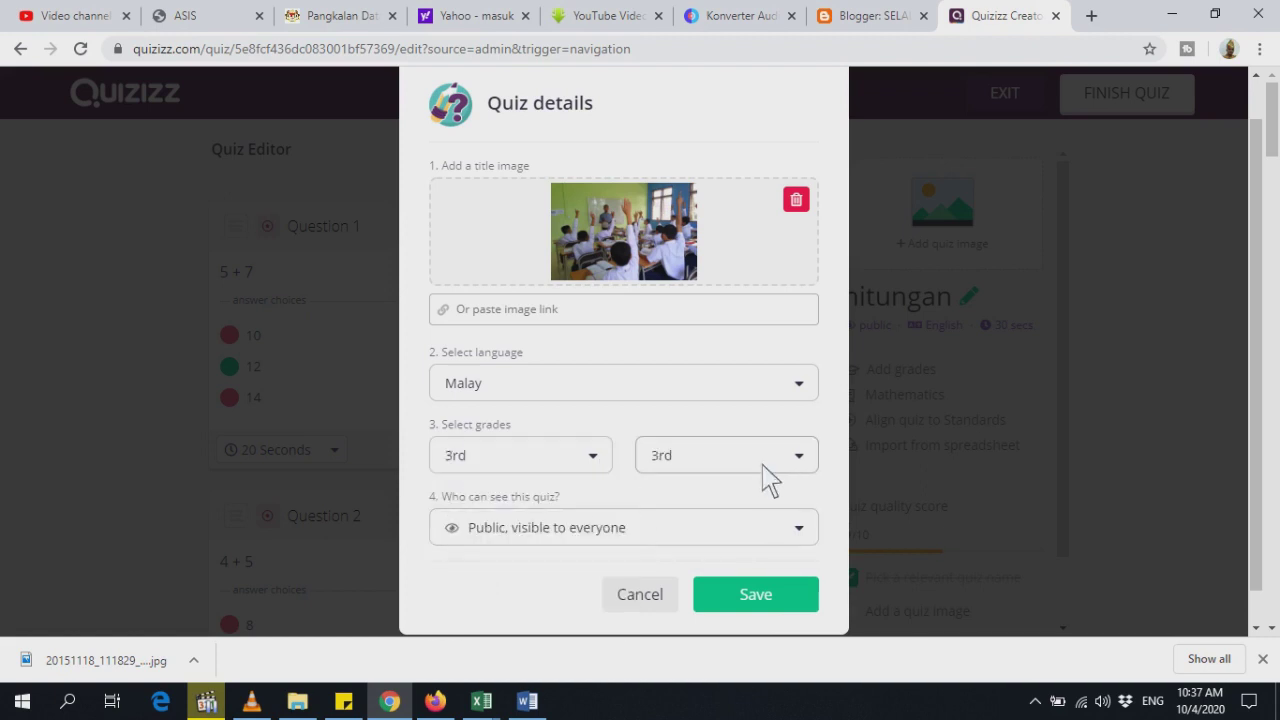
# Set the quiz visibility to Public, visible to everyone, save the quiz details, and dismiss the browser's download bar.
pyautogui.click(806, 530)
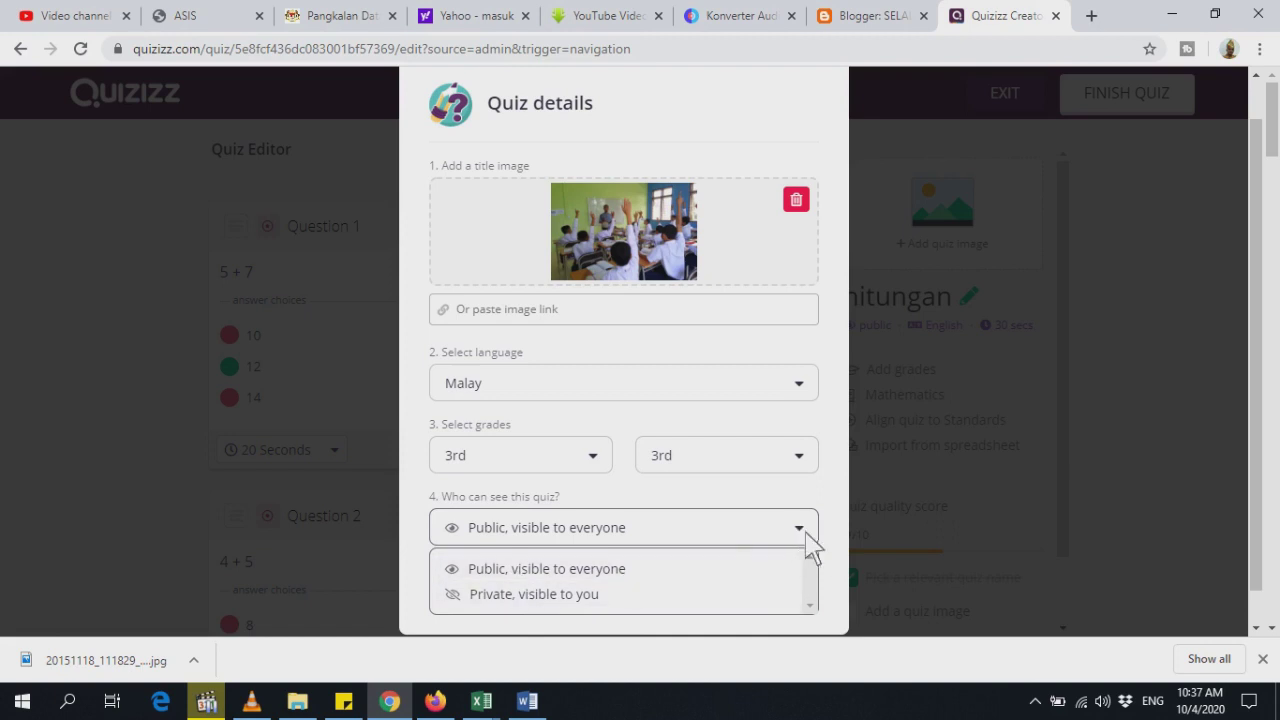
pyautogui.click(548, 571)
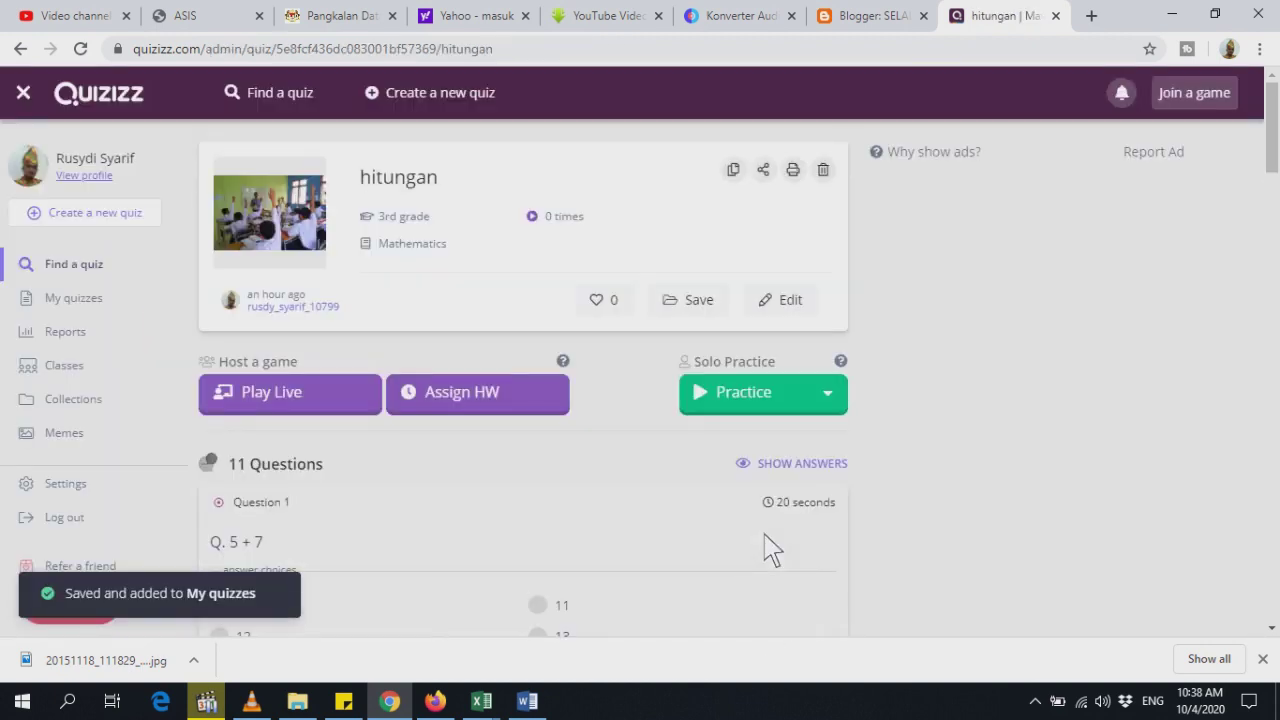
pyautogui.click(1262, 659)
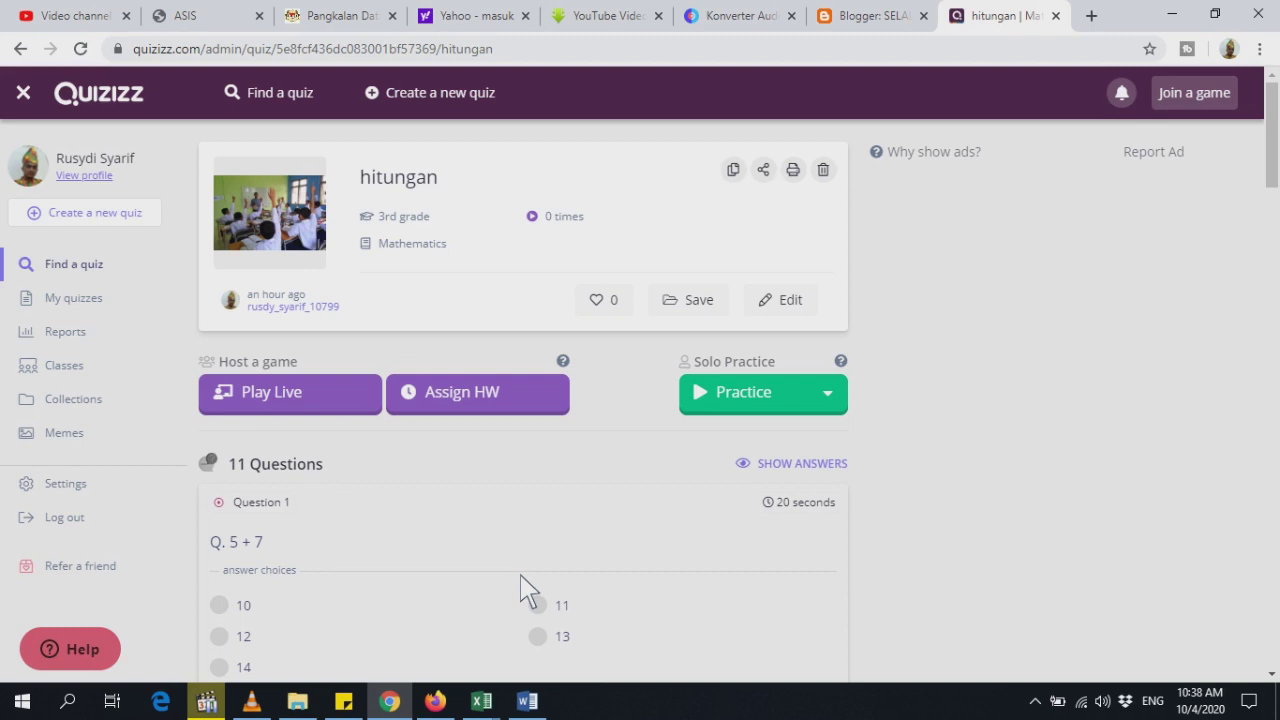
# Review the saved quiz's question overview and its entry among My quizzes, and return to the quiz page.
pyautogui.scroll(-7, 521, 578)
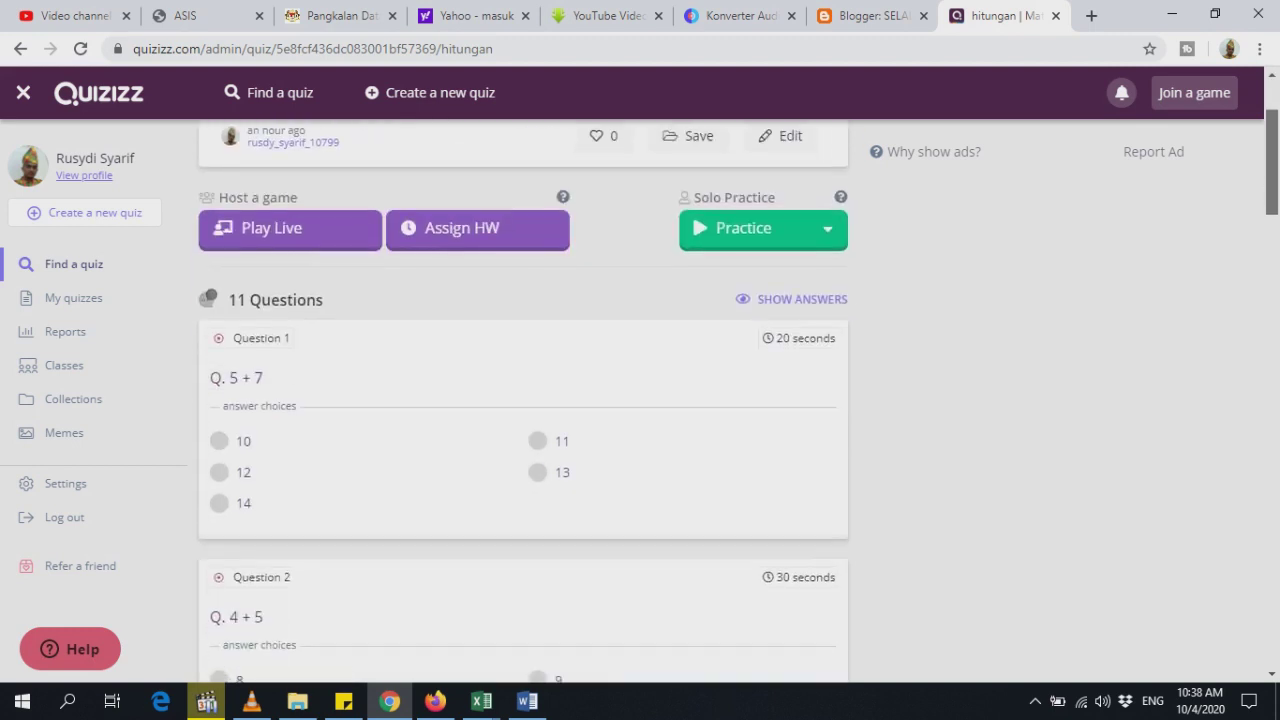
pyautogui.moveTo(1270, 266); pyautogui.dragTo(1266, 140)
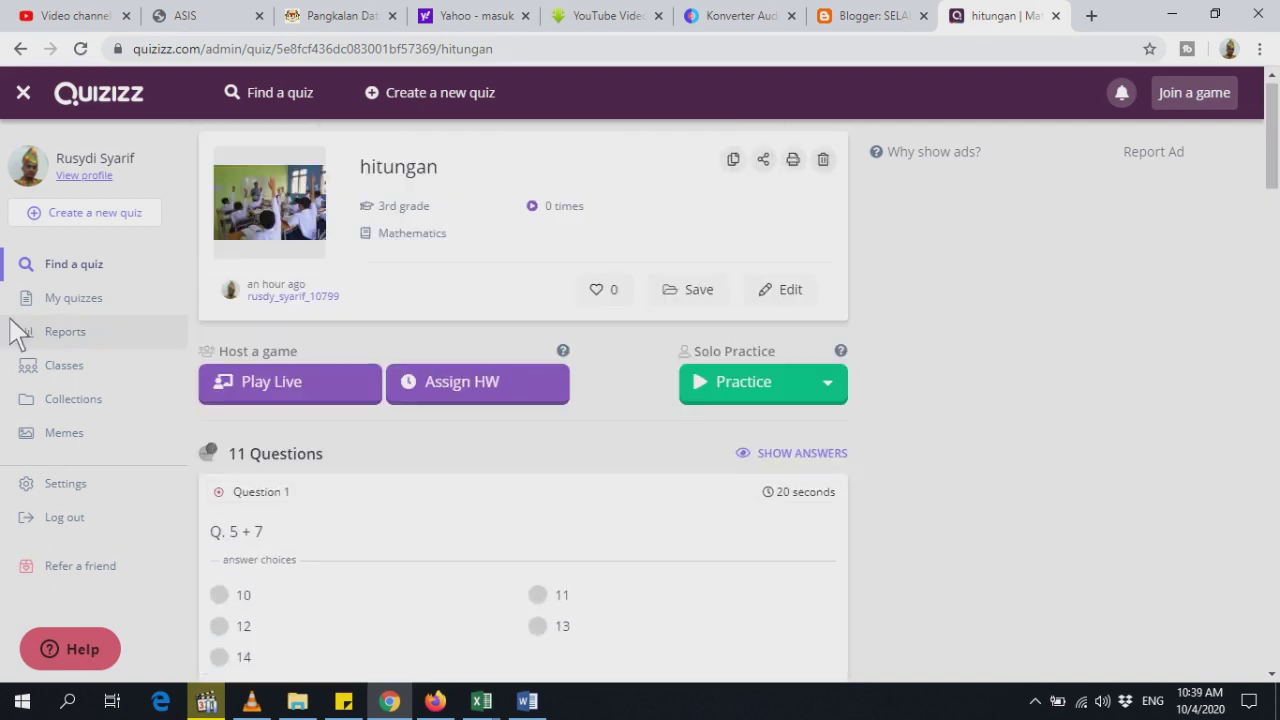
pyautogui.click(80, 300)
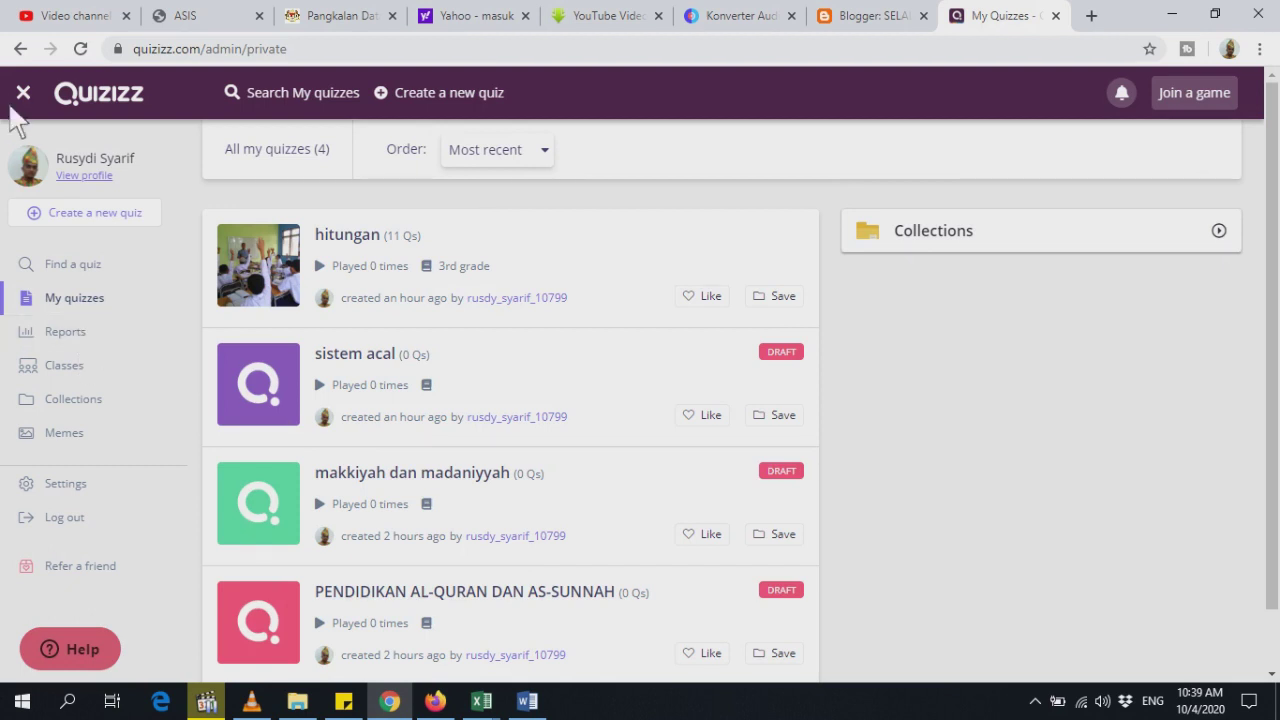
pyautogui.click(20, 48)
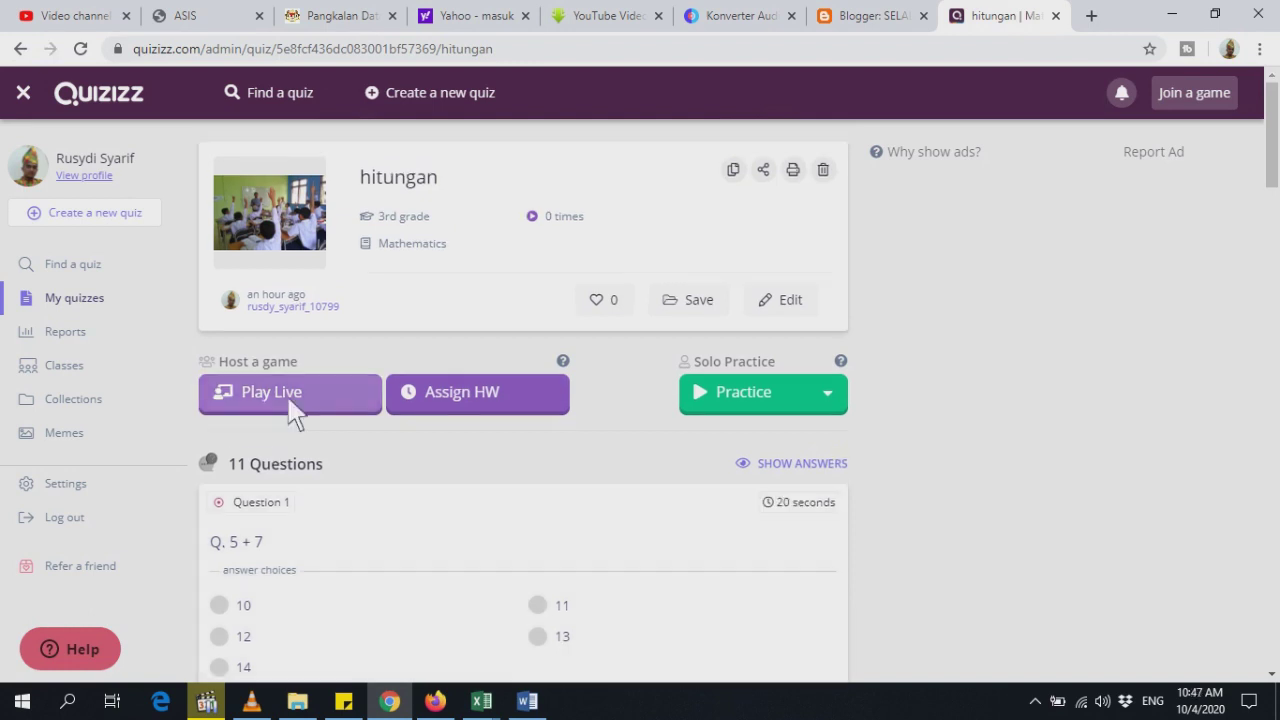
# Open the live game setup for the hitungan quiz and check the student attempts choices, keeping Unlimited.
pyautogui.click(294, 398)
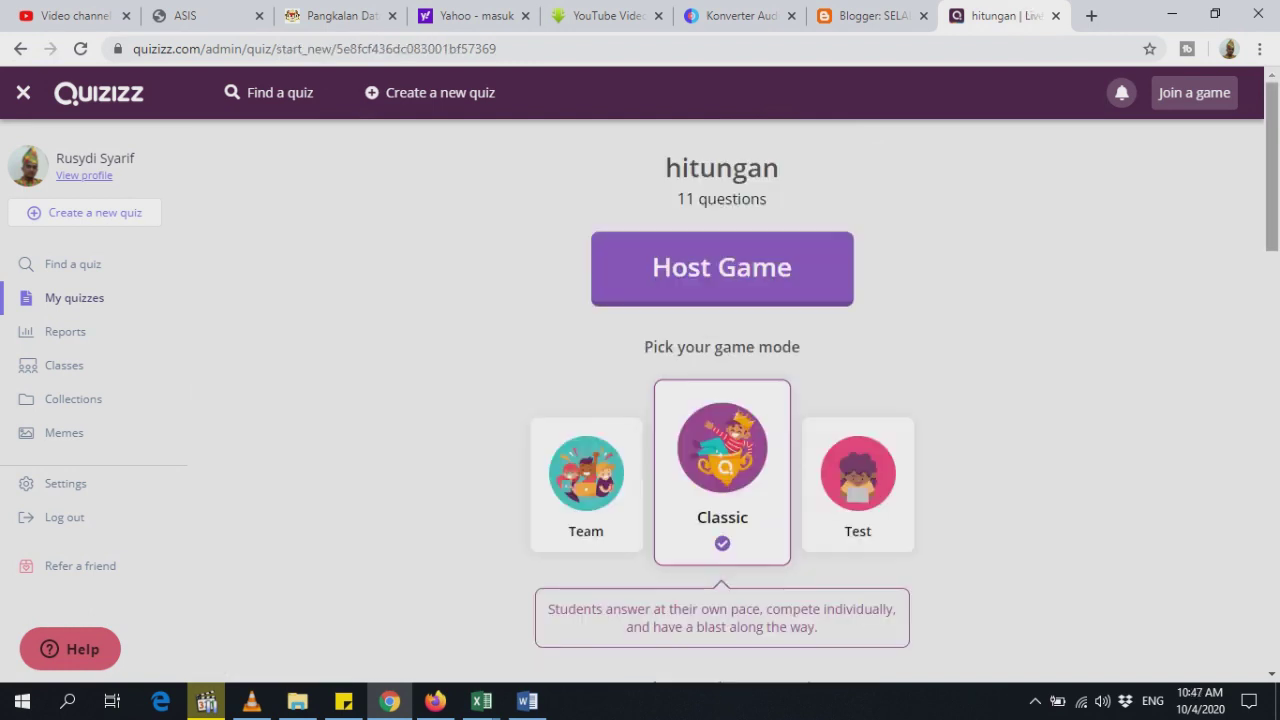
pyautogui.scroll(-1, 722, 400)
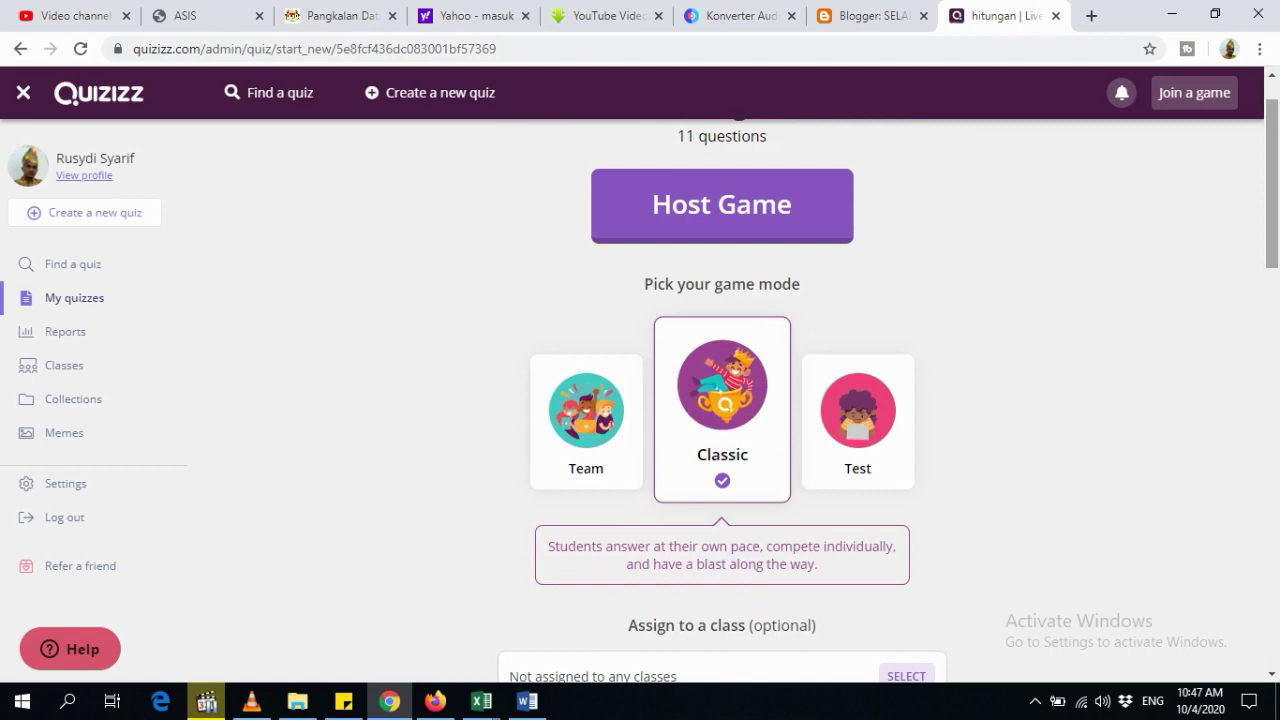
pyautogui.scroll(-5, 749, 363)
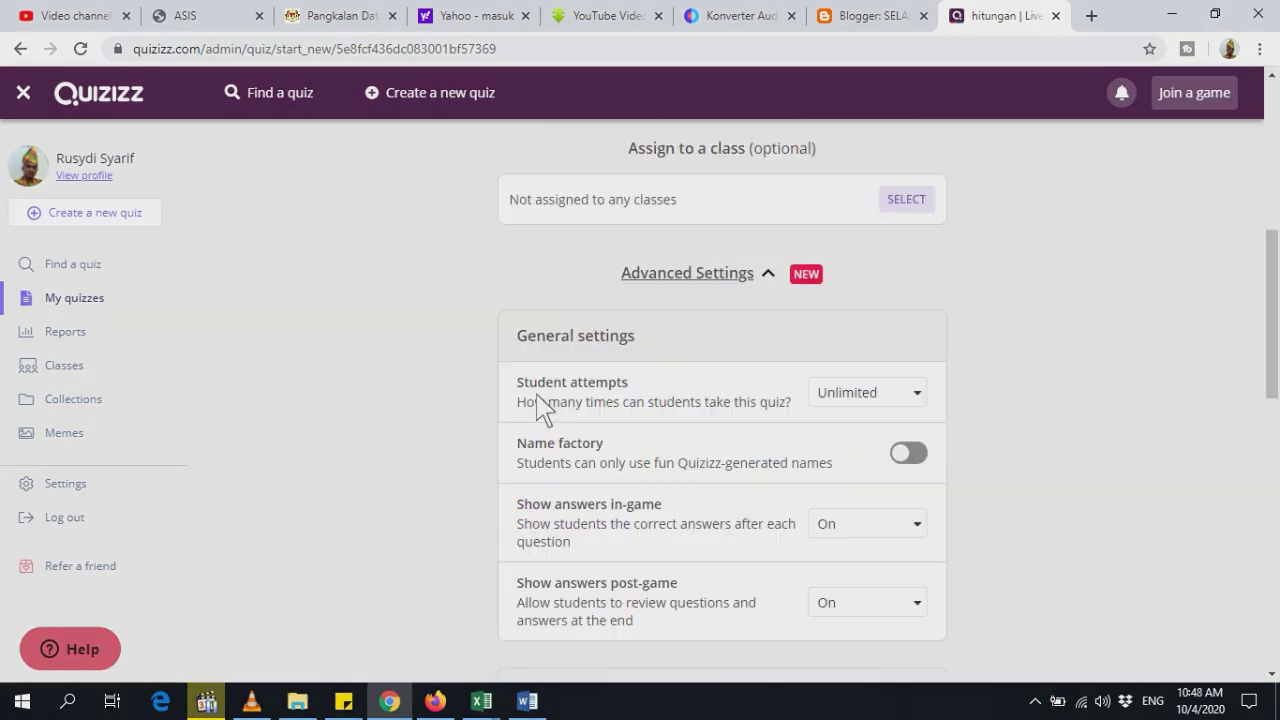
pyautogui.scroll(-1, 749, 363)
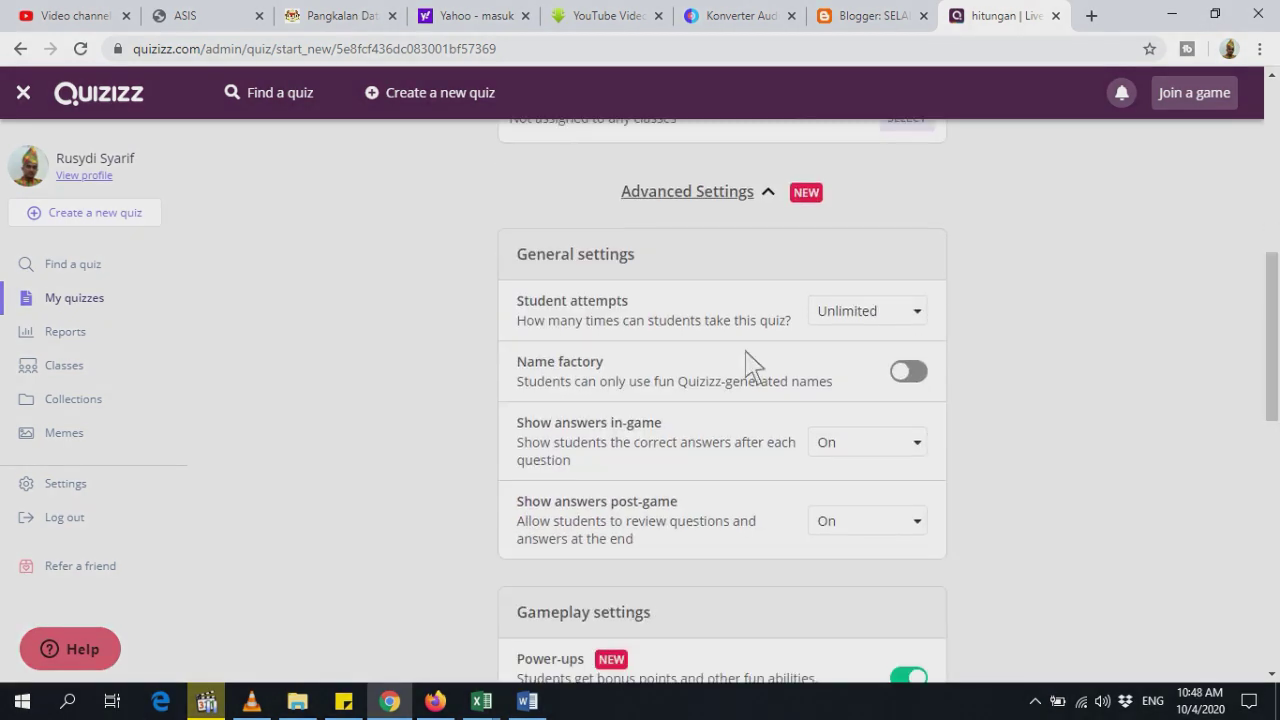
pyautogui.click(923, 313)
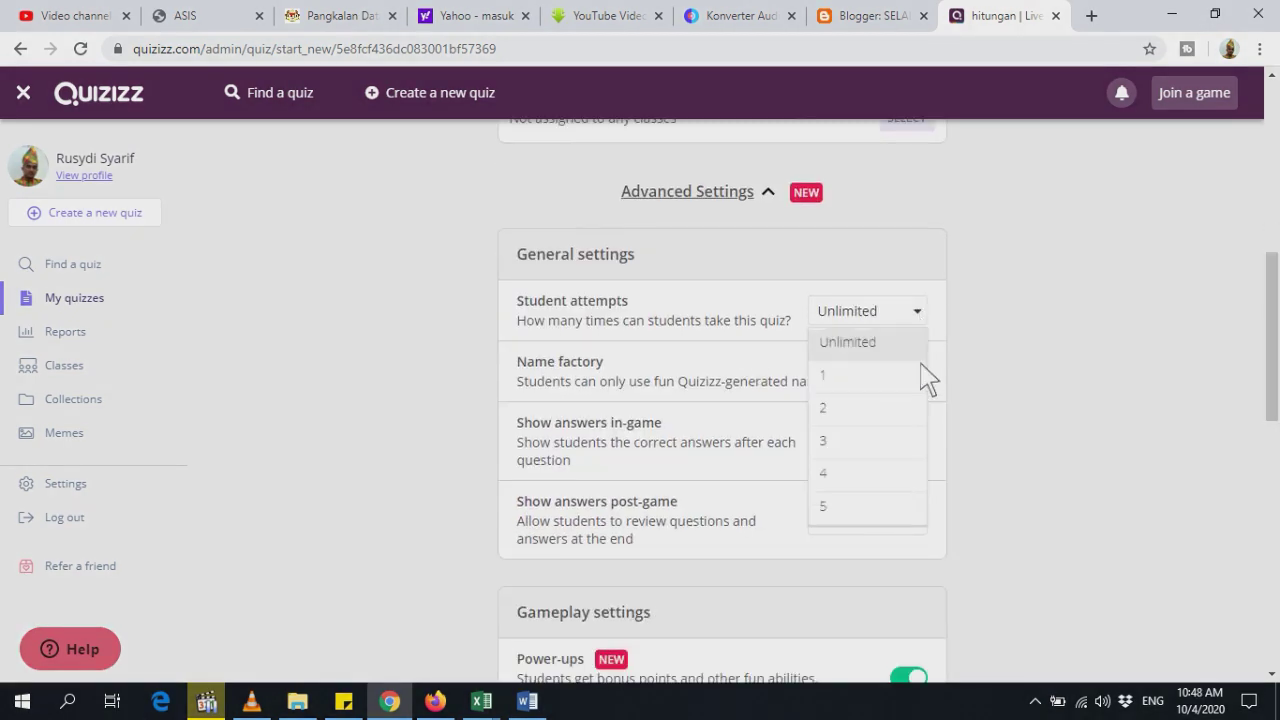
pyautogui.click(935, 327)
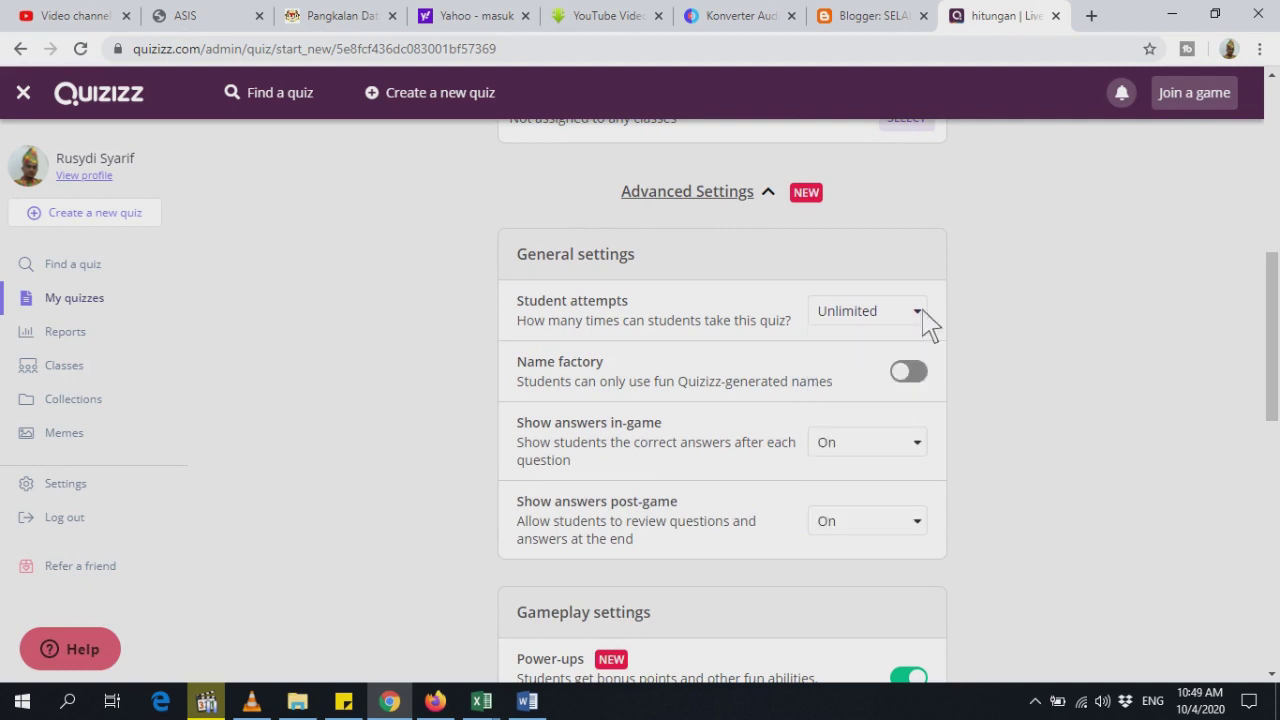
# Examine the available choices for showing answers in-game and post-game in the general settings.
pyautogui.moveTo(1273, 318); pyautogui.dragTo(1273, 357)
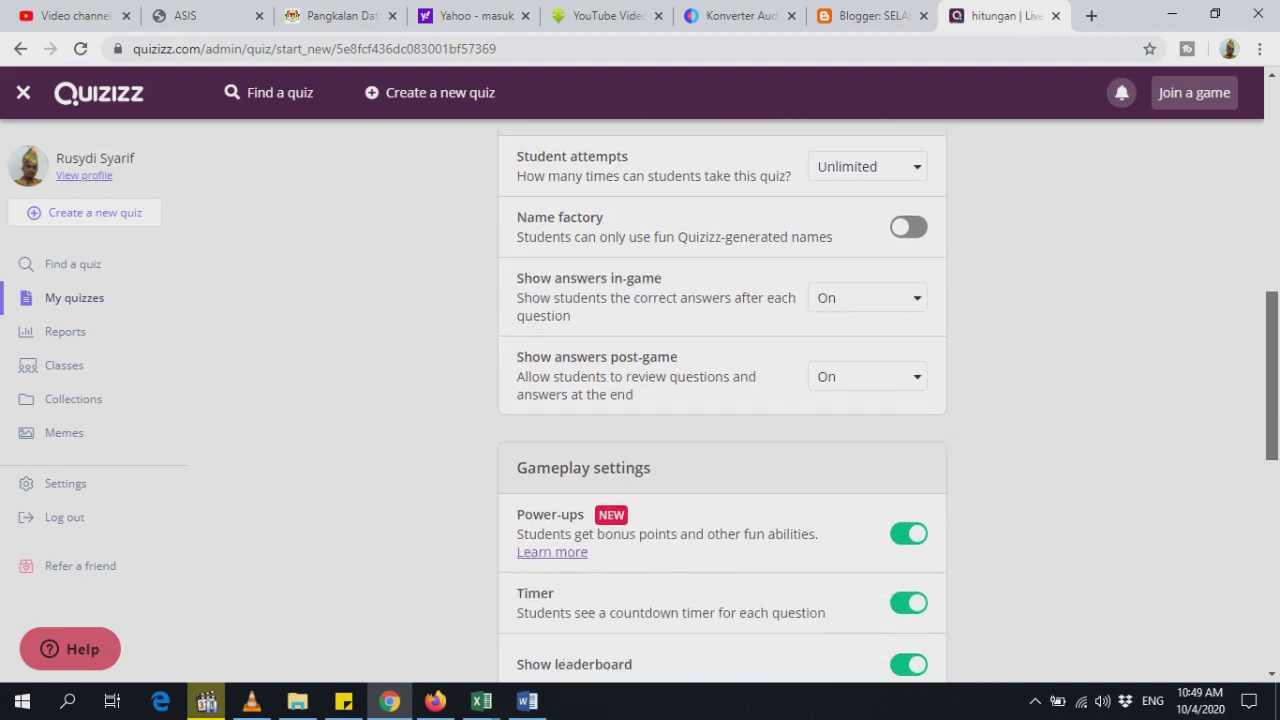
pyautogui.scroll(1, 856, 346)
pyautogui.click(856, 346)
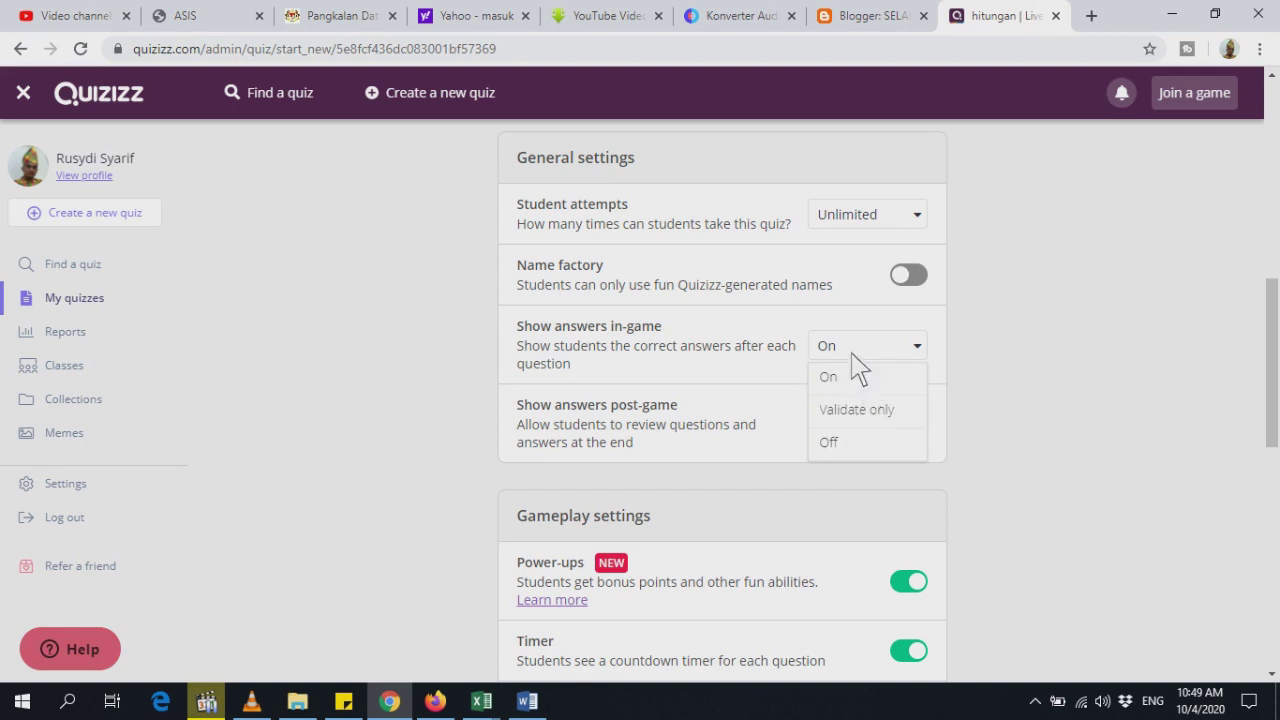
pyautogui.click(930, 347)
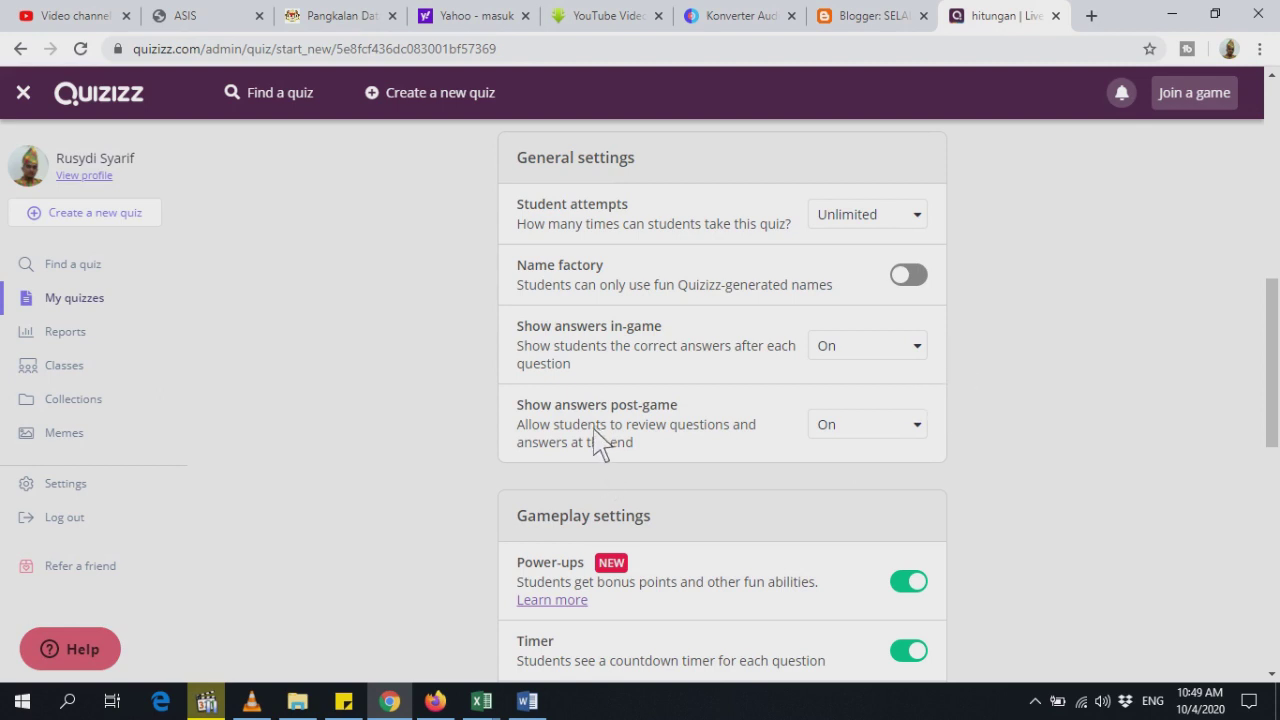
pyautogui.click(924, 438)
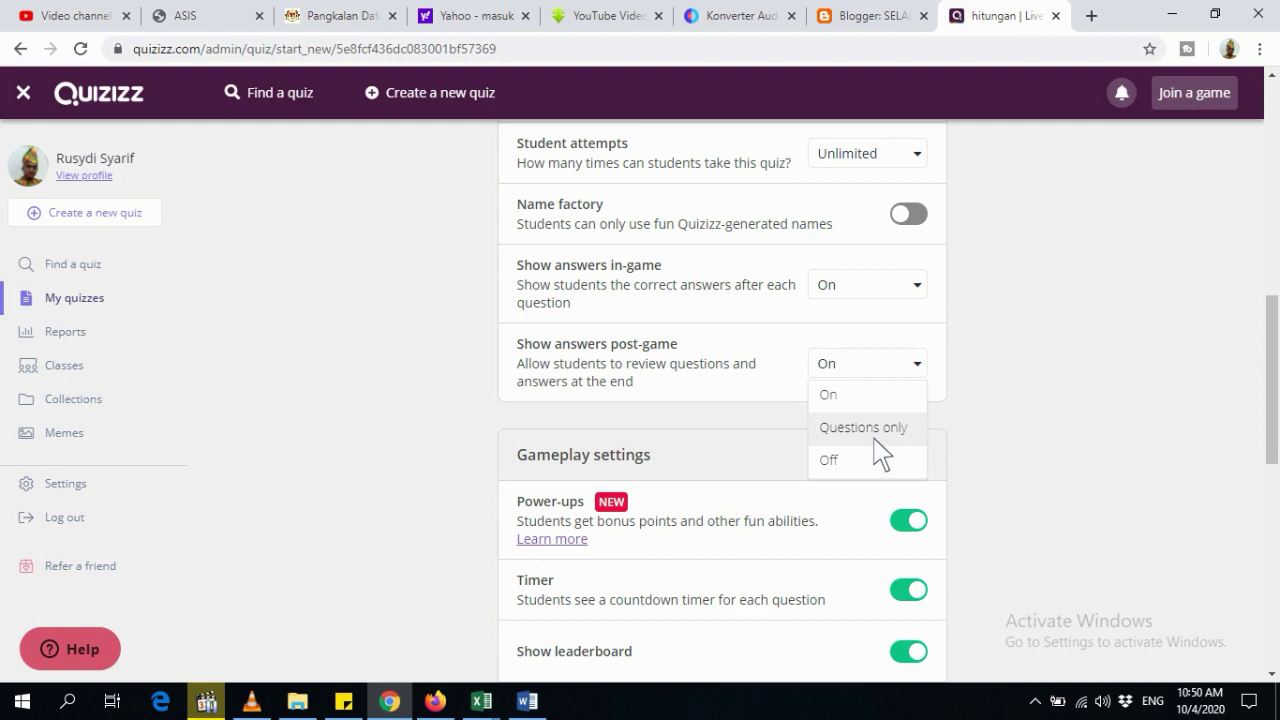
# Look through the featured meme sets, keep Random selected, and host the live game in Classic mode.
pyautogui.scroll(-3, 926, 263)
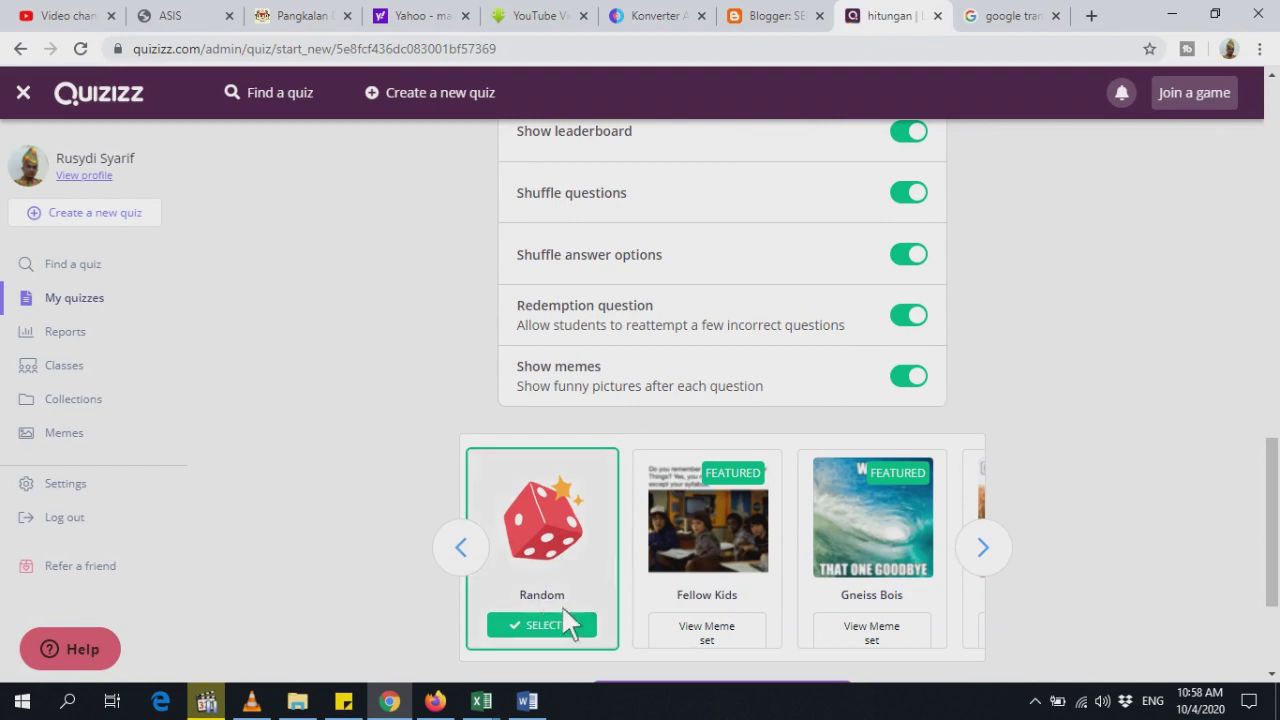
pyautogui.click(983, 550)
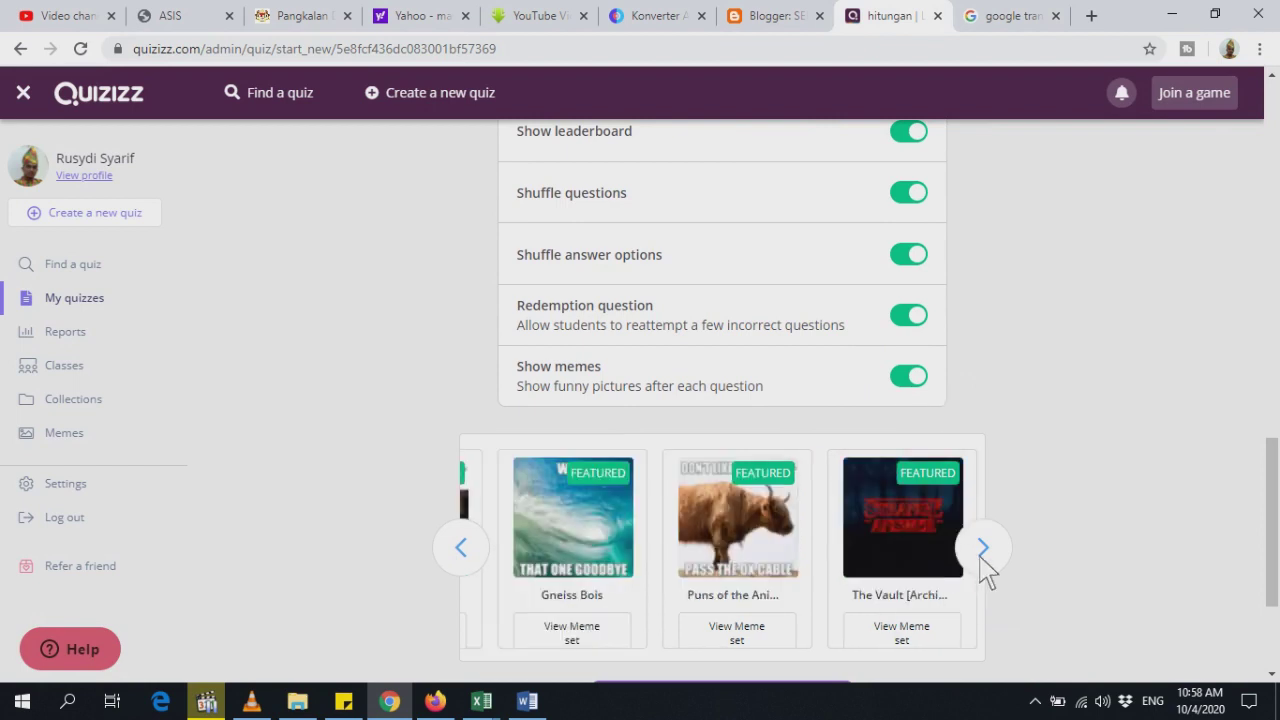
pyautogui.scroll(-2, 985, 570)
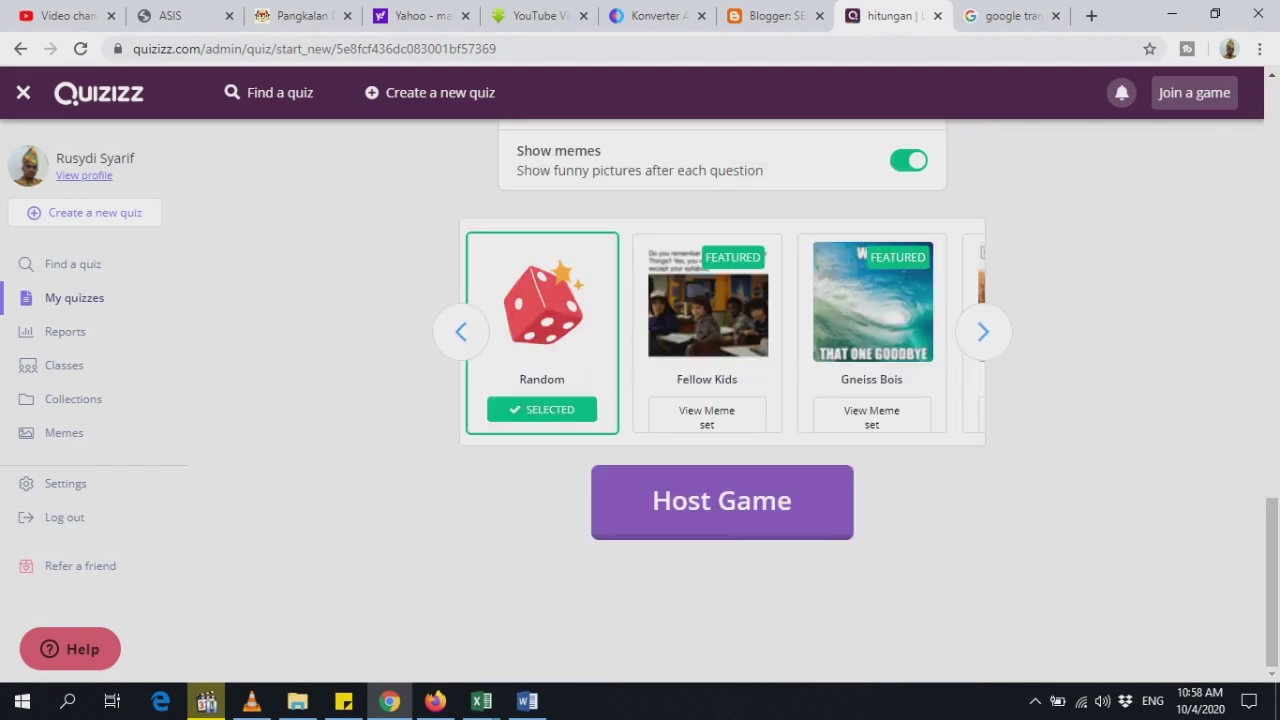
pyautogui.click(745, 533)
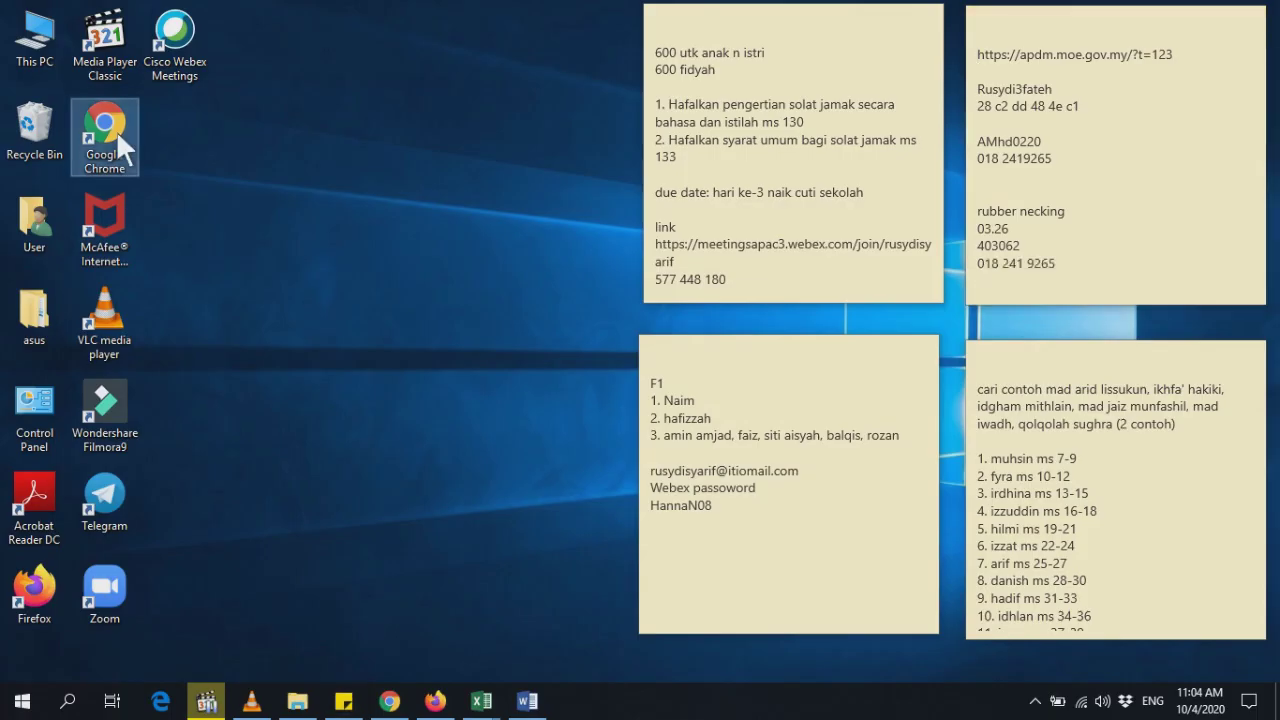
# Open a new Chrome window and shrink the Quizizz live game window to a narrow column along the desktop's left edge.
pyautogui.click(389, 701)
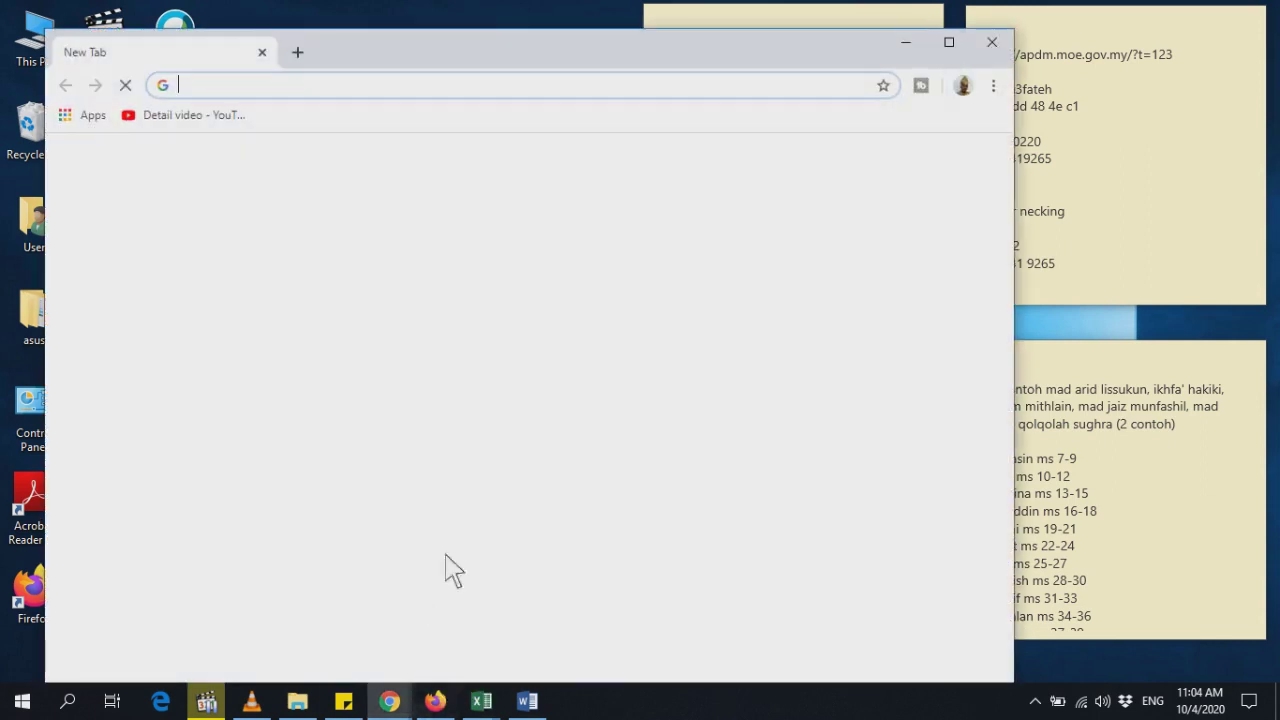
pyautogui.click(397, 706)
pyautogui.click(388, 648)
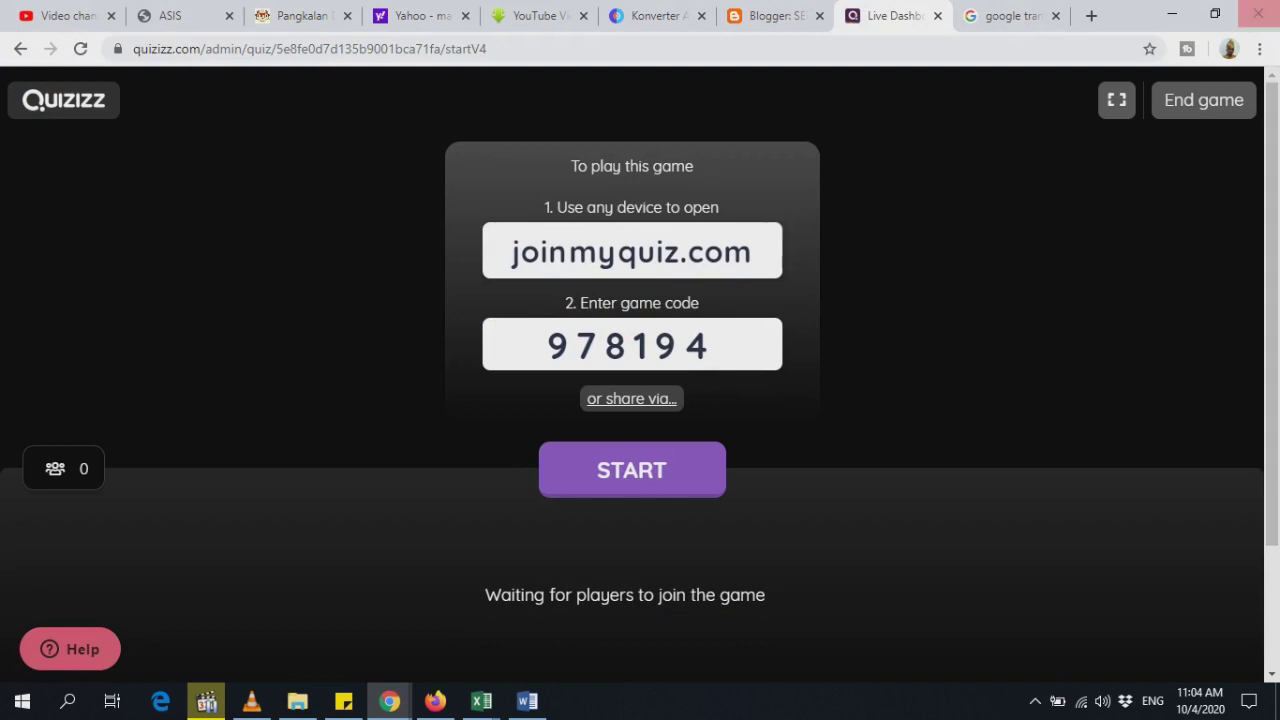
pyautogui.doubleClick(1143, 23)
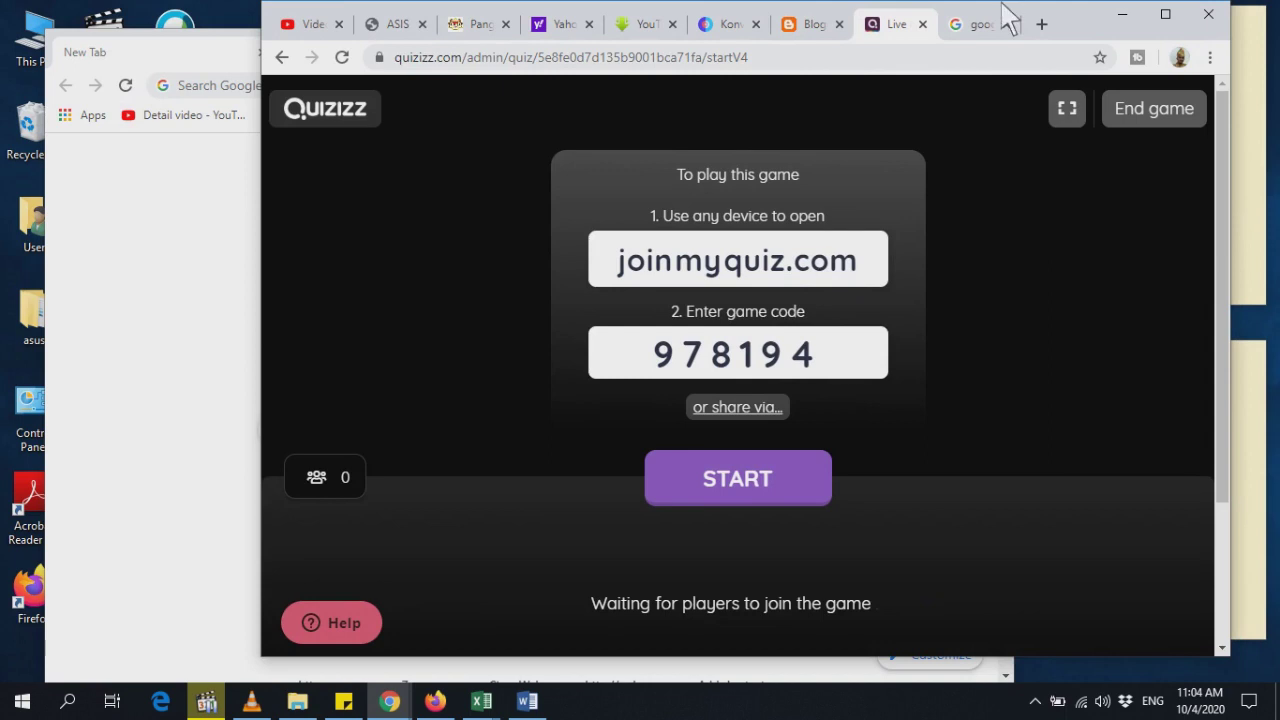
pyautogui.moveTo(1094, 17); pyautogui.dragTo(811, 32)
pyautogui.moveTo(958, 285); pyautogui.dragTo(457, 286)
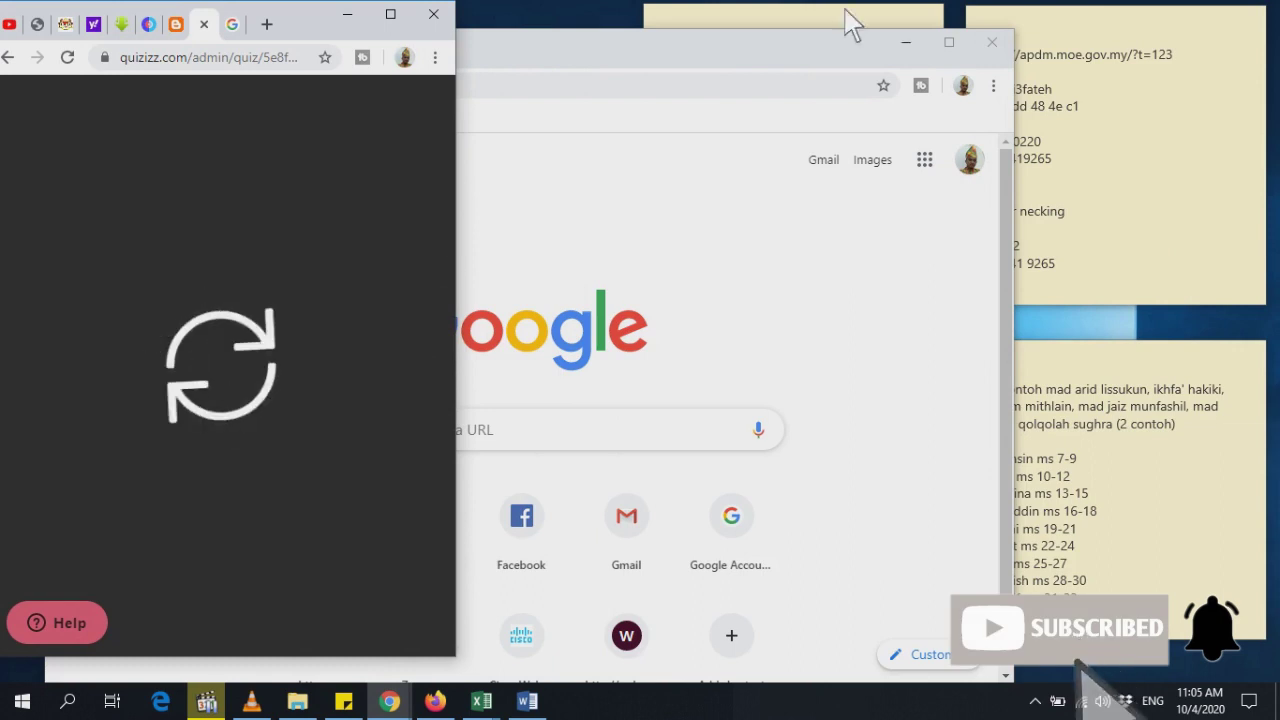
# Move and resize the empty Chrome window to fill the upper part of the desktop beside the Quizizz window.
pyautogui.moveTo(766, 46); pyautogui.dragTo(941, 18)
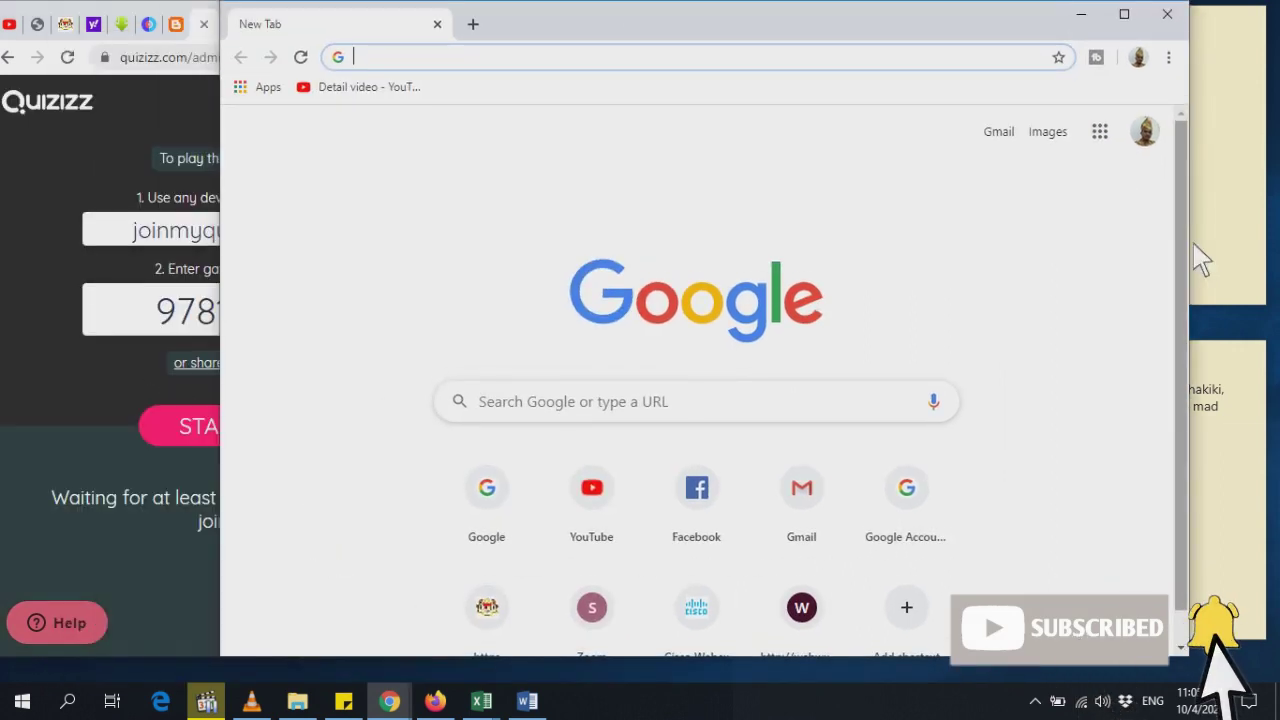
pyautogui.moveTo(1188, 240); pyautogui.dragTo(827, 240)
pyautogui.moveTo(592, 22); pyautogui.dragTo(826, 17)
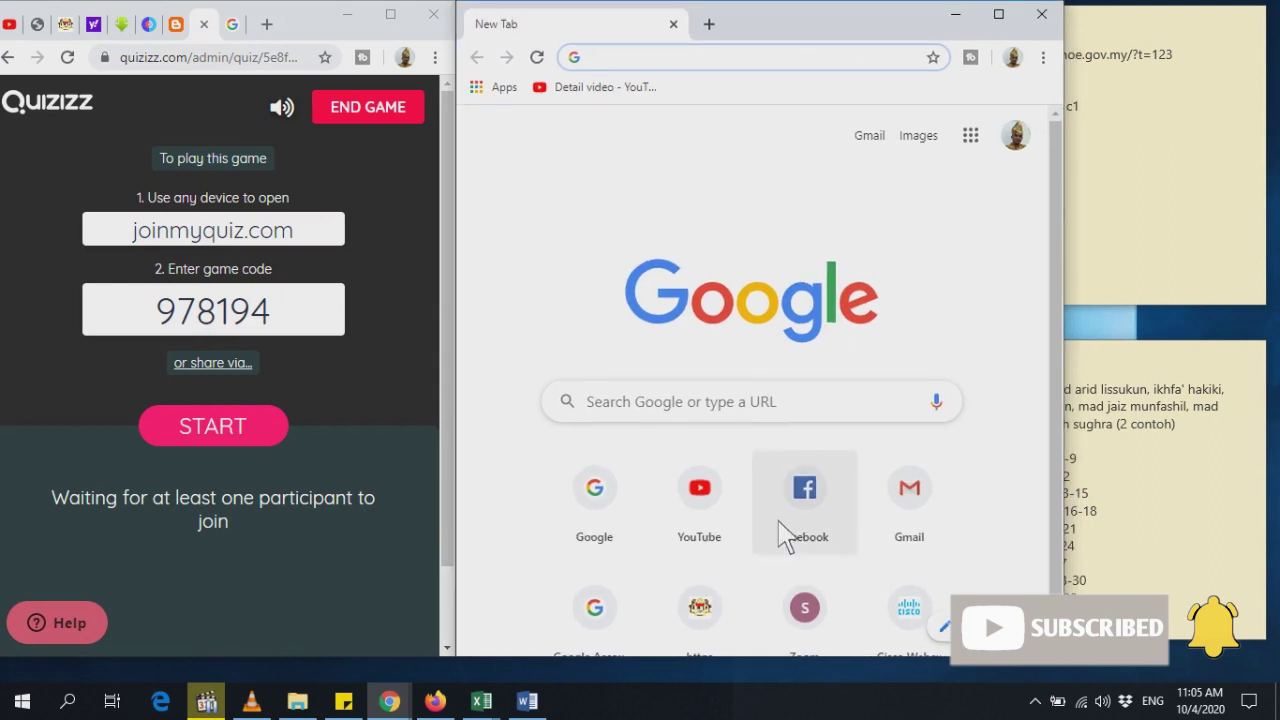
pyautogui.moveTo(780, 657); pyautogui.dragTo(718, 372)
pyautogui.moveTo(1063, 190); pyautogui.dragTo(1273, 194)
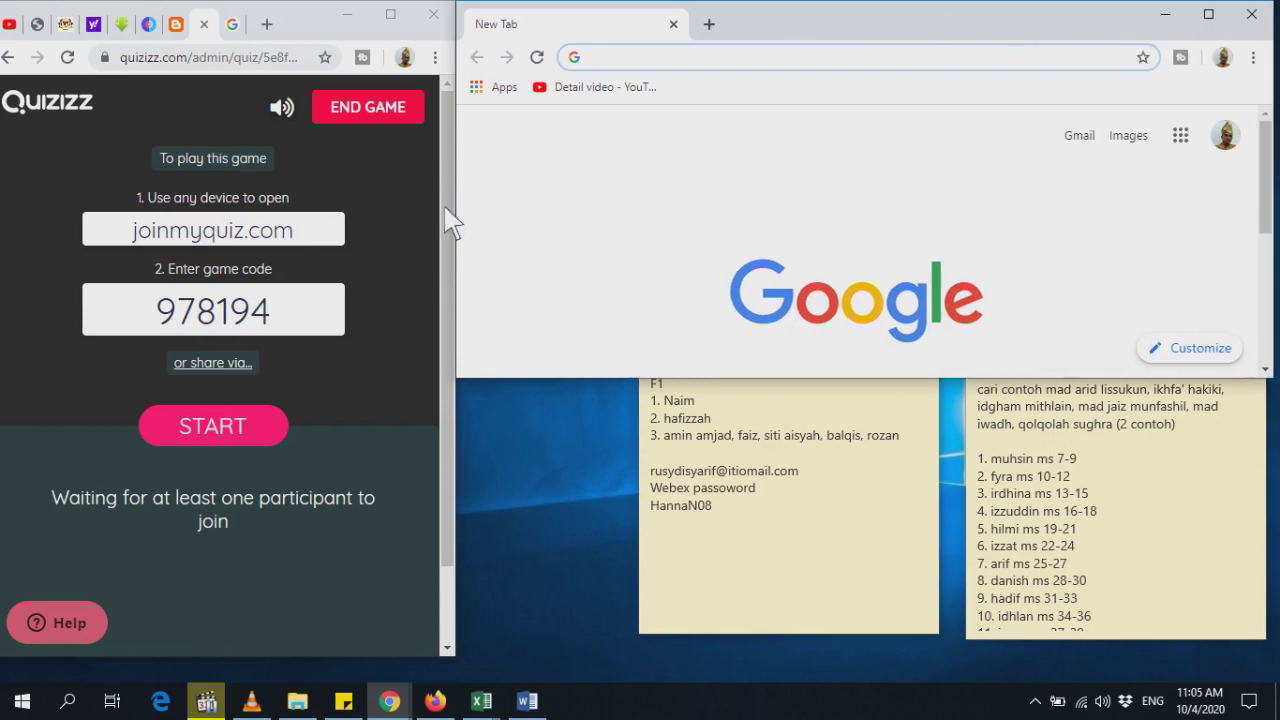
# Switch to Firefox and resize its window to fill the space beneath the empty Chrome window, beside the Quizizz window.
pyautogui.click(438, 703)
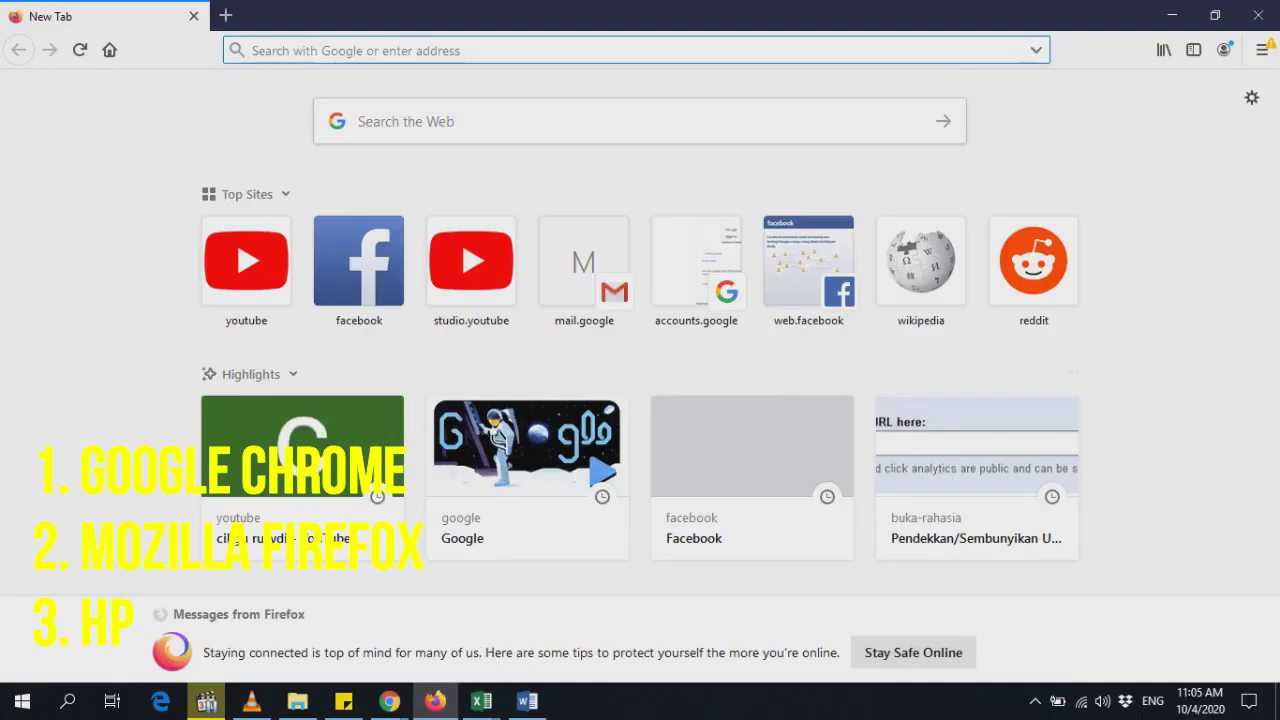
pyautogui.doubleClick(1120, 20)
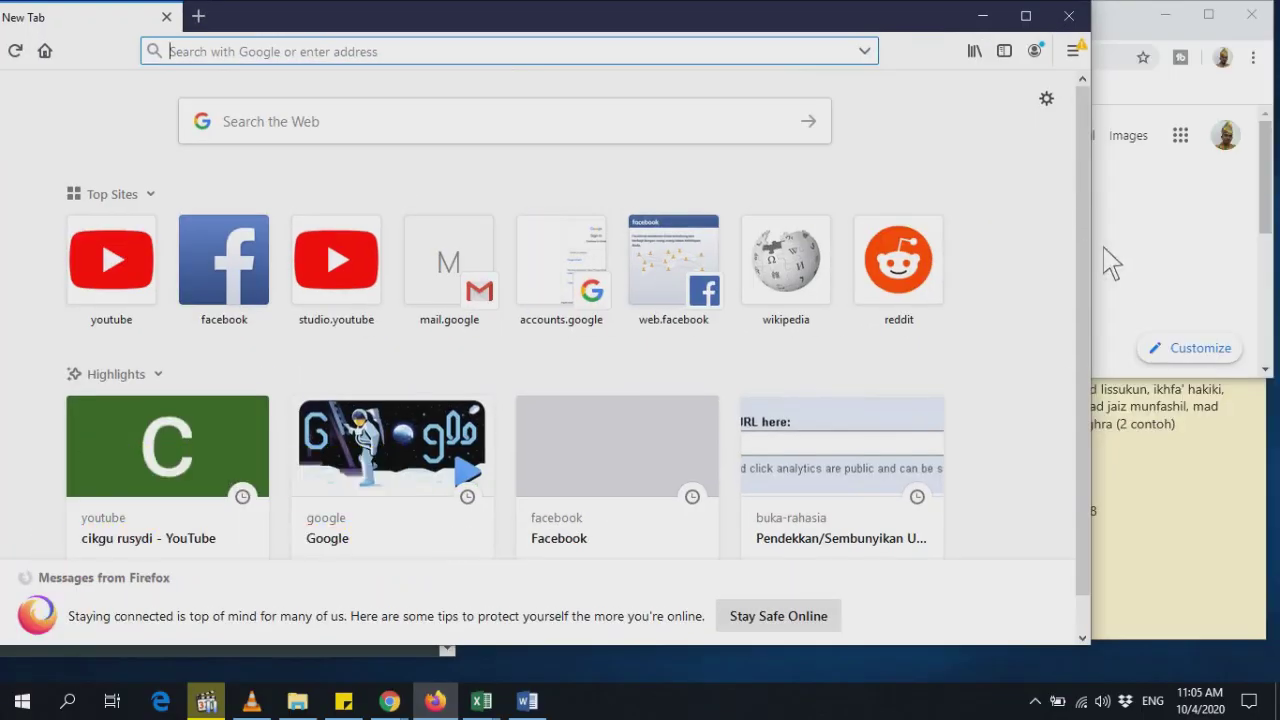
pyautogui.moveTo(1060, 262); pyautogui.dragTo(575, 258)
pyautogui.click(336, 633)
pyautogui.moveTo(339, 646); pyautogui.dragTo(365, 434)
pyautogui.moveTo(330, 30); pyautogui.dragTo(853, 340)
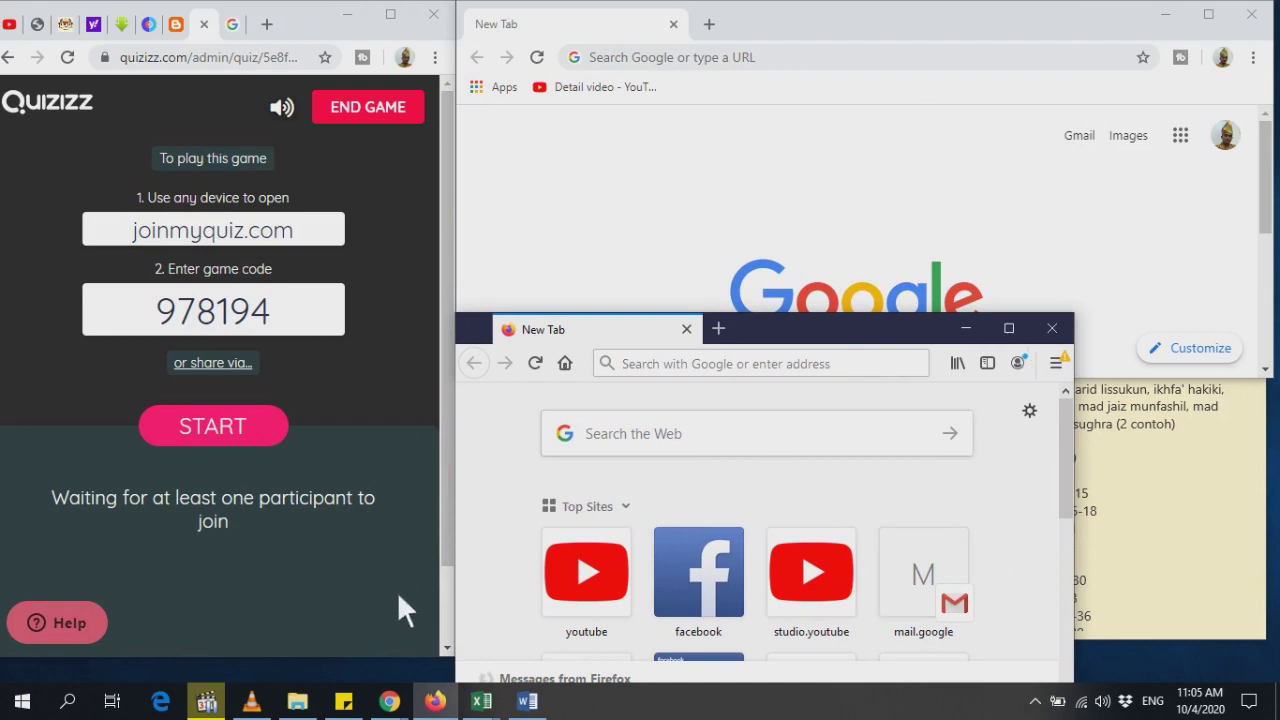
pyautogui.moveTo(1075, 578); pyautogui.dragTo(1266, 578)
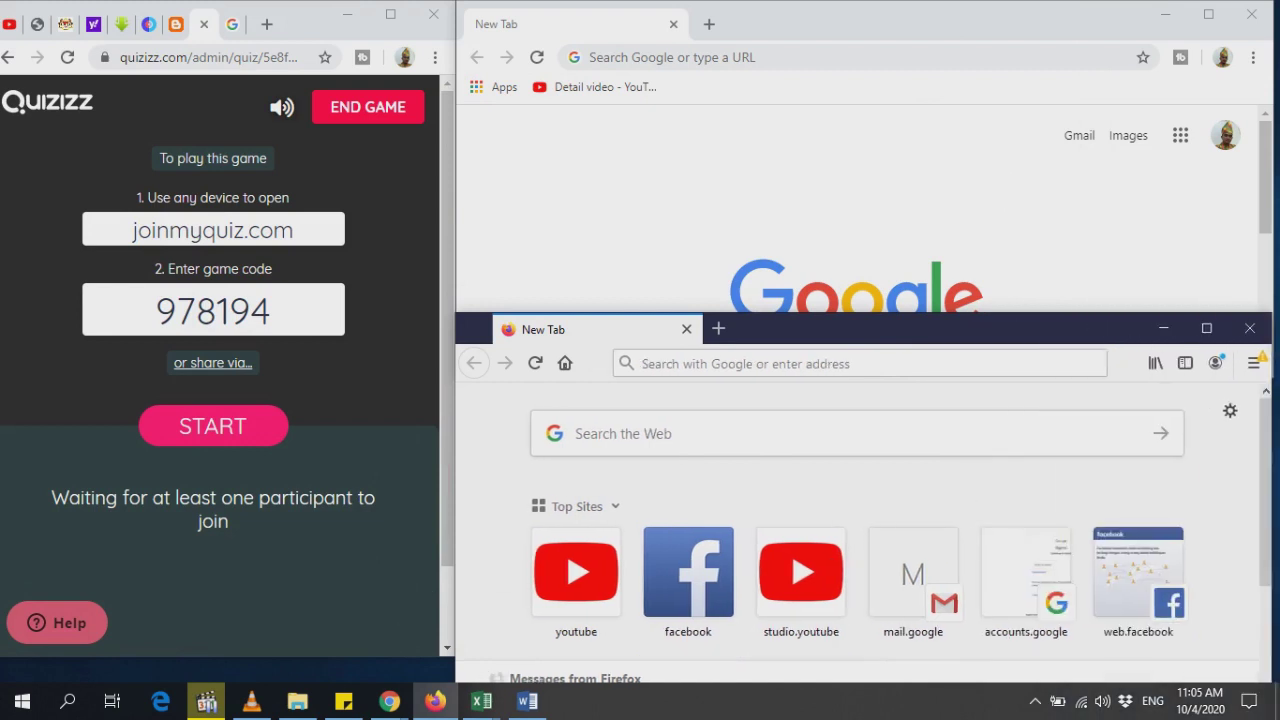
pyautogui.click(226, 248)
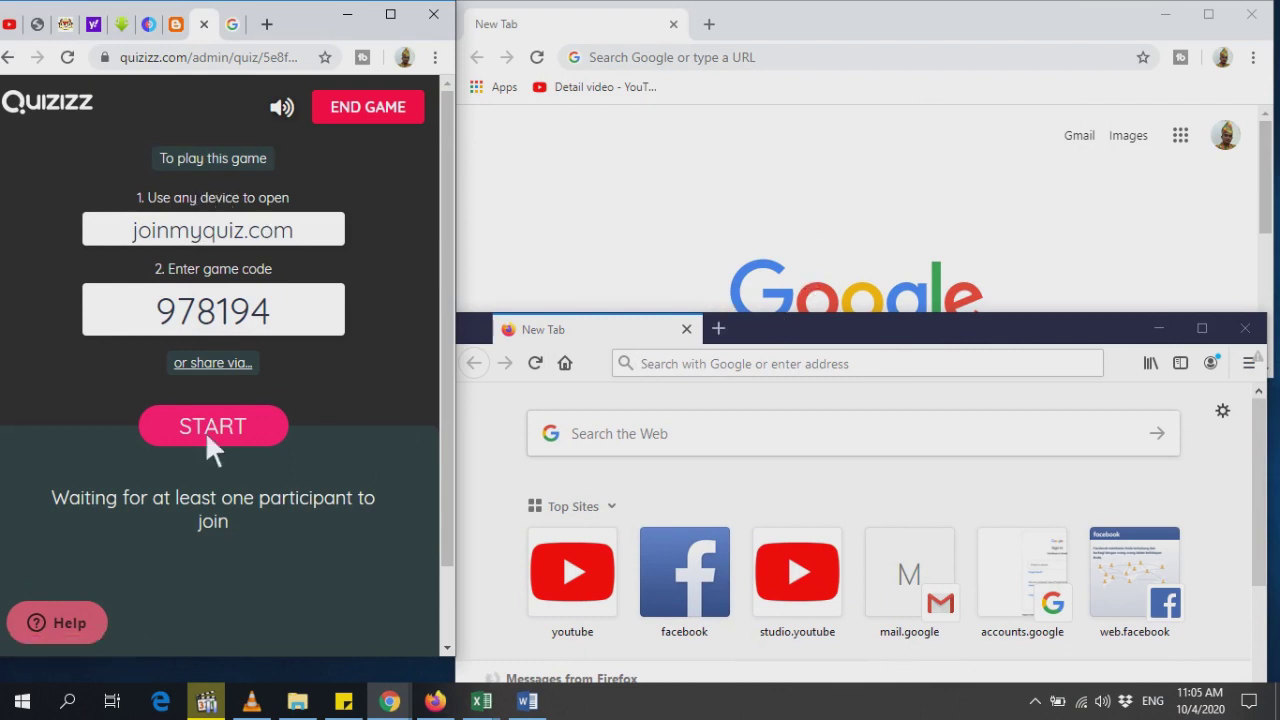
pyautogui.click(968, 20)
pyautogui.click(876, 375)
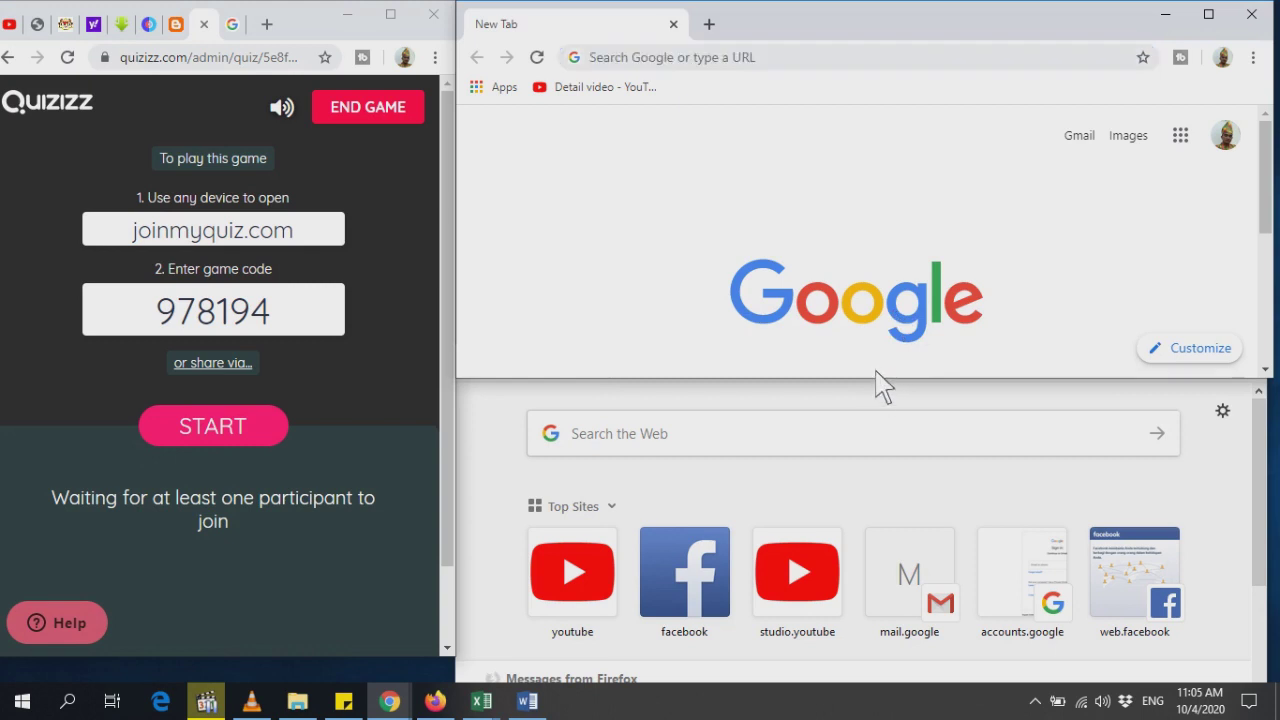
pyautogui.click(877, 382)
pyautogui.click(328, 250)
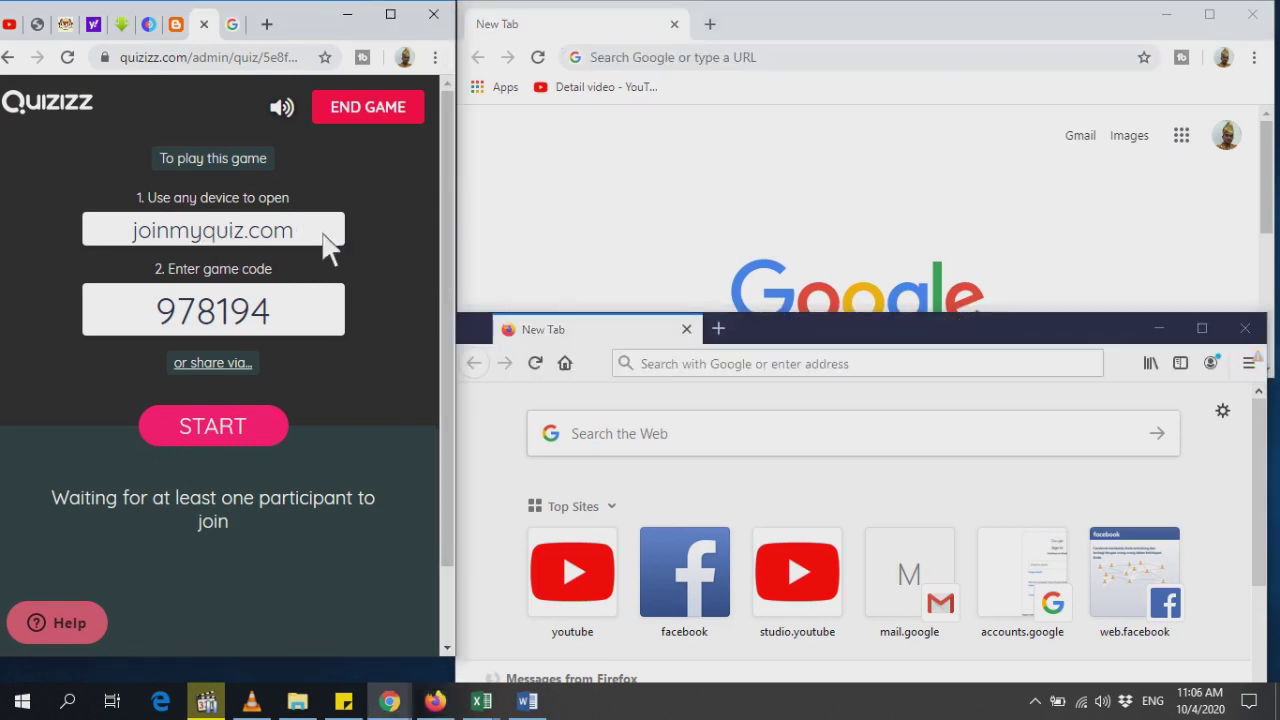
# Copy the join address joinmyquiz.com from the live game page and open it in the empty Chrome window.
pyautogui.doubleClick(306, 244)
pyautogui.hotkey('ctrl', 'c')
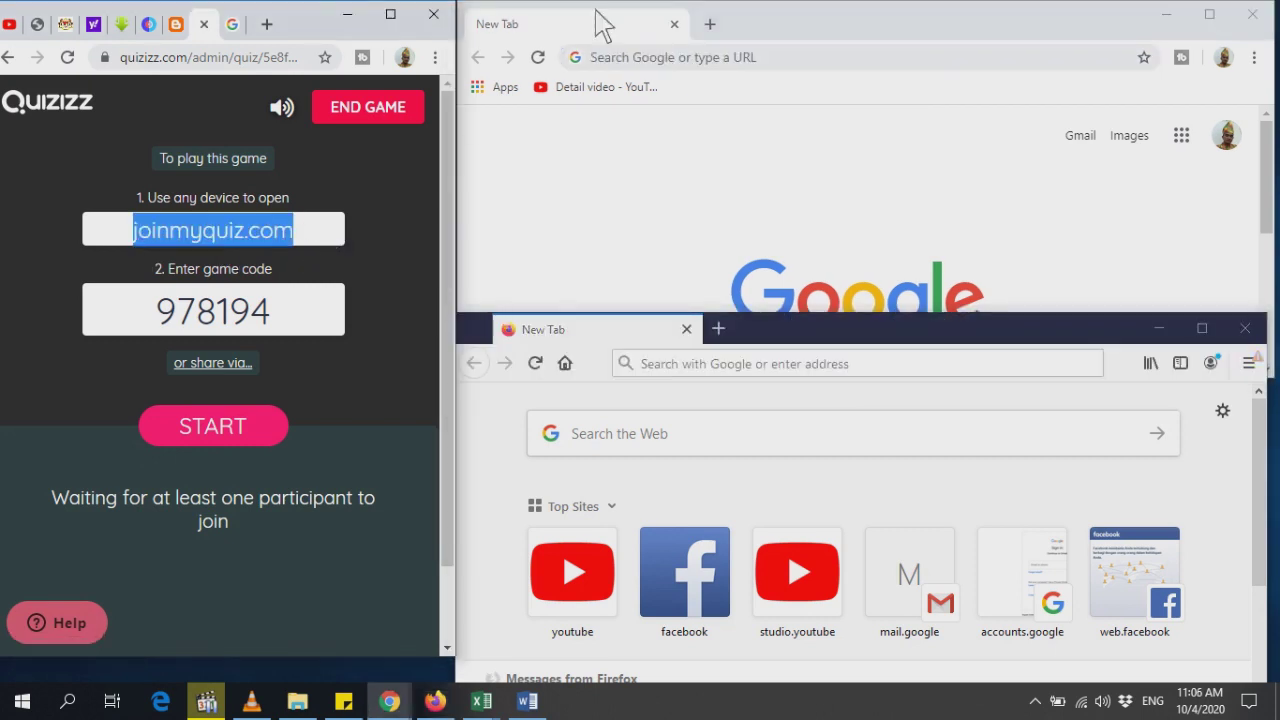
pyautogui.click(667, 60)
pyautogui.hotkey('ctrl', 'v')
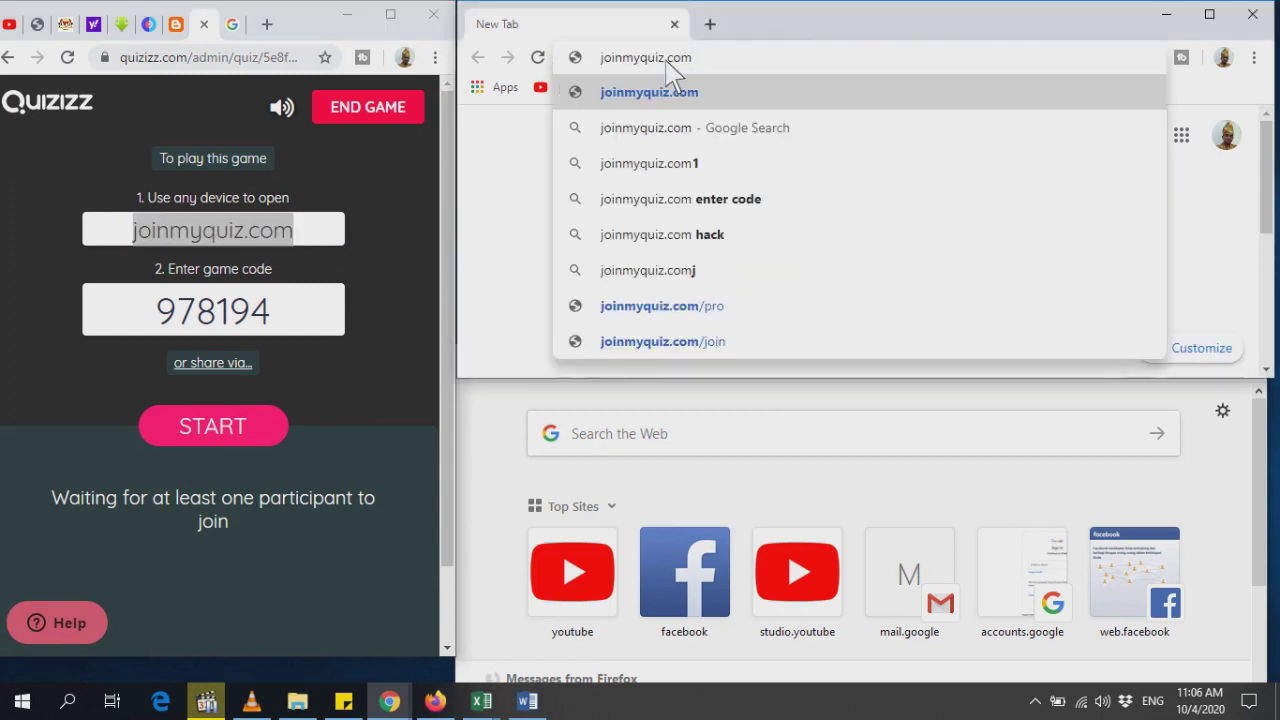
pyautogui.press('Return')
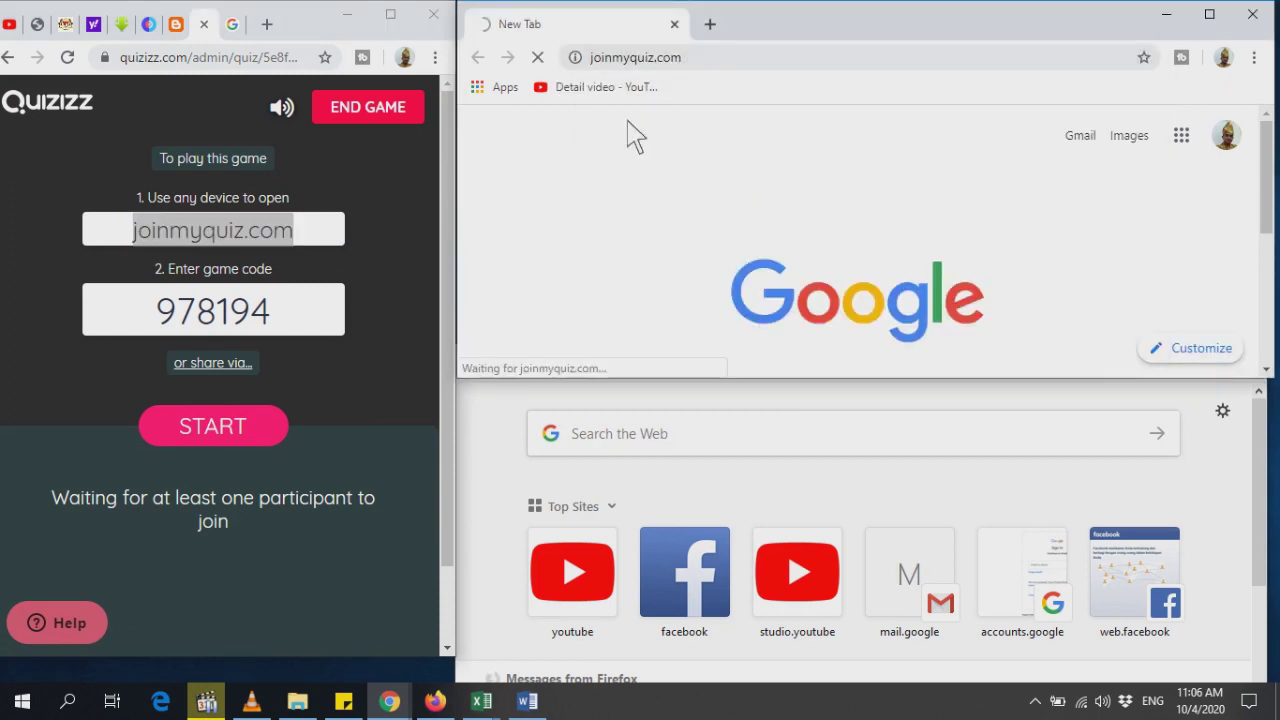
# Open the copied address joinmyquiz.com in the Firefox window.
pyautogui.click(622, 439)
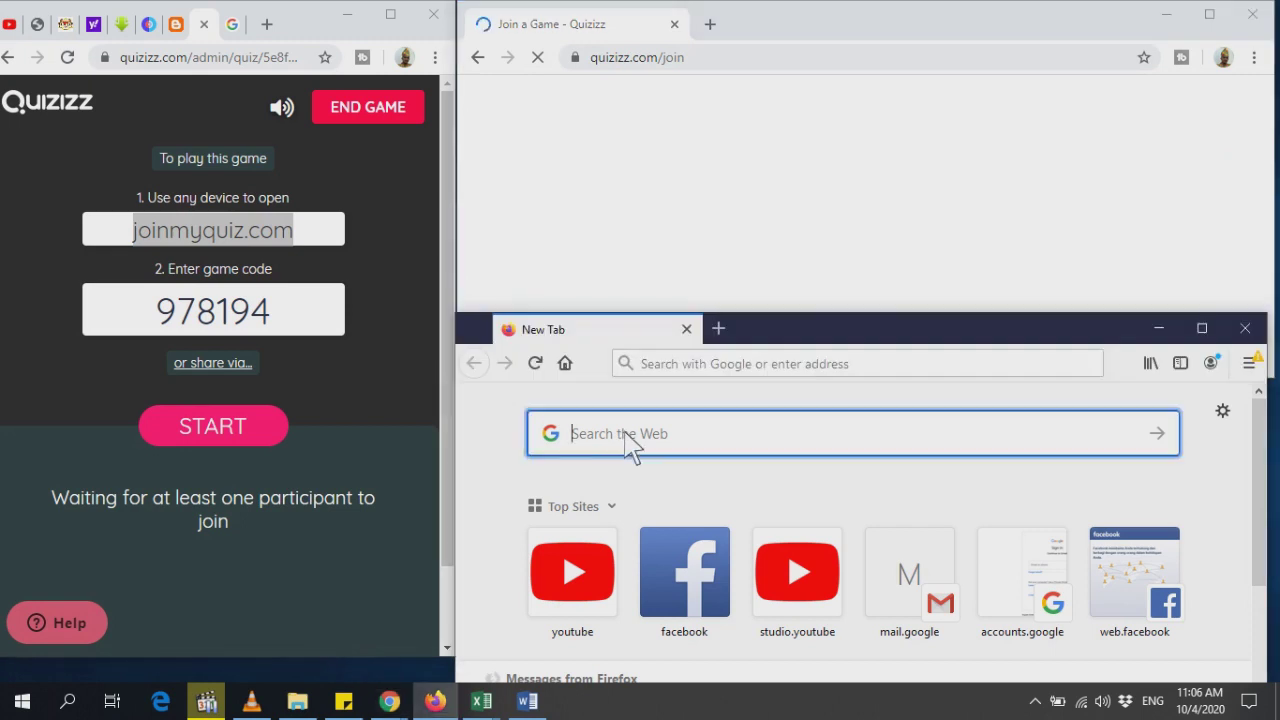
pyautogui.click(688, 369)
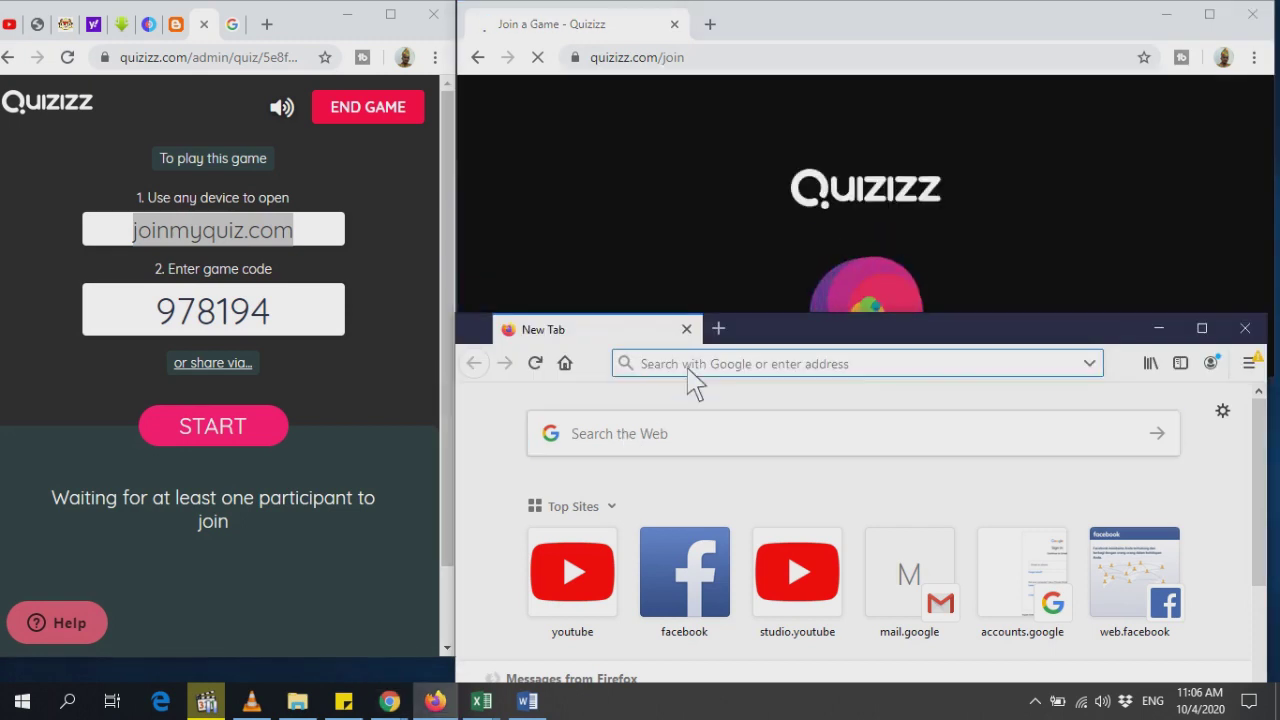
pyautogui.hotkey('ctrl', 'v')
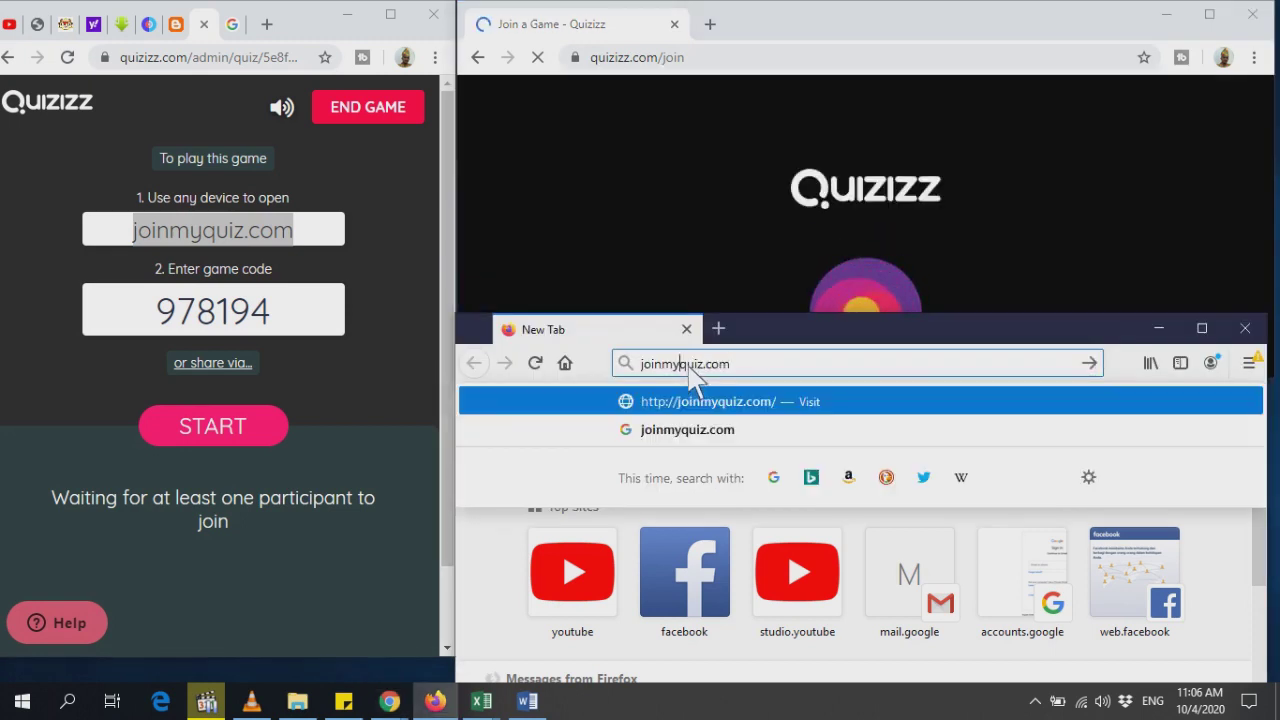
pyautogui.press('Return')
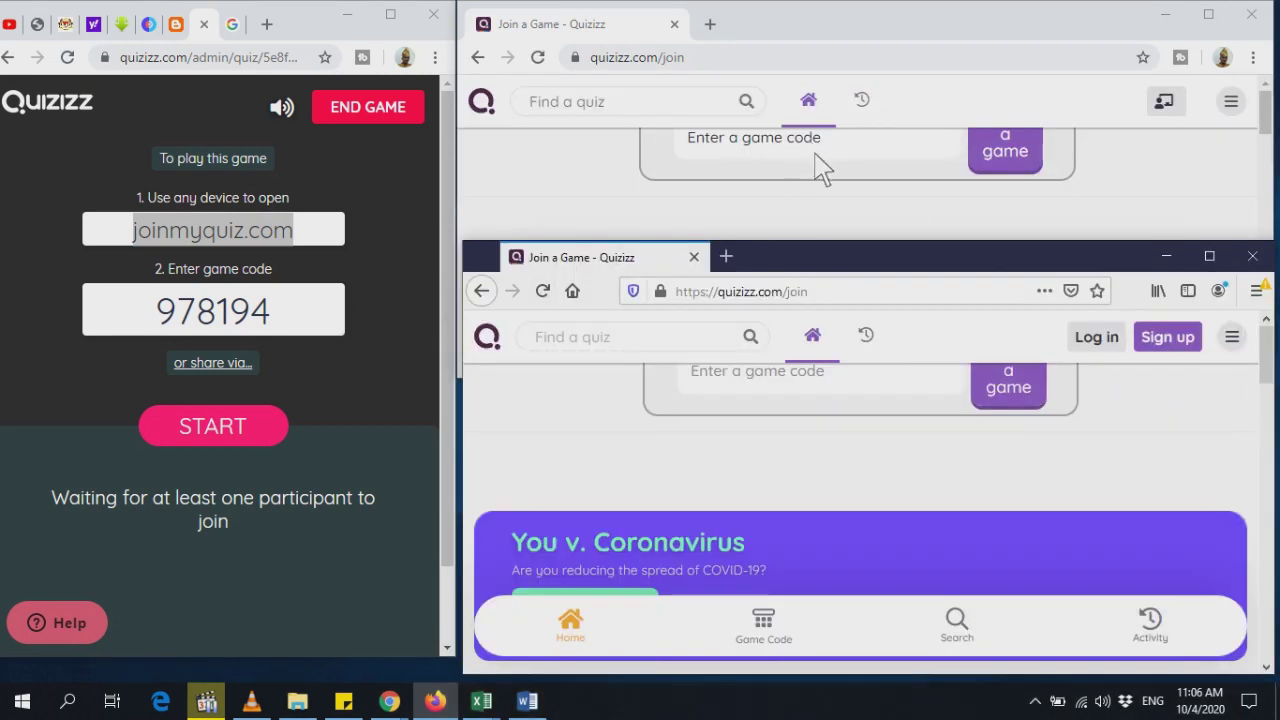
# Copy the game code from the host page and submit it on the join page in the second Chrome window.
pyautogui.doubleClick(172, 318)
pyautogui.click(172, 318)
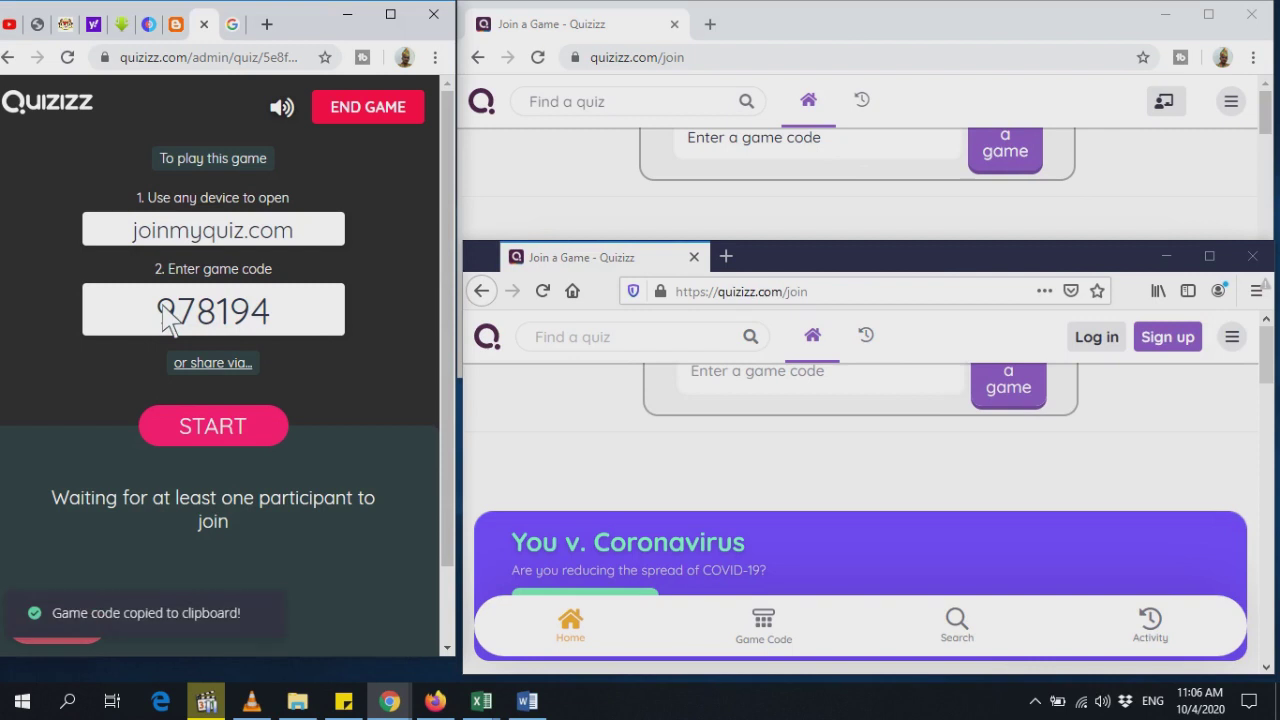
pyautogui.click(730, 157)
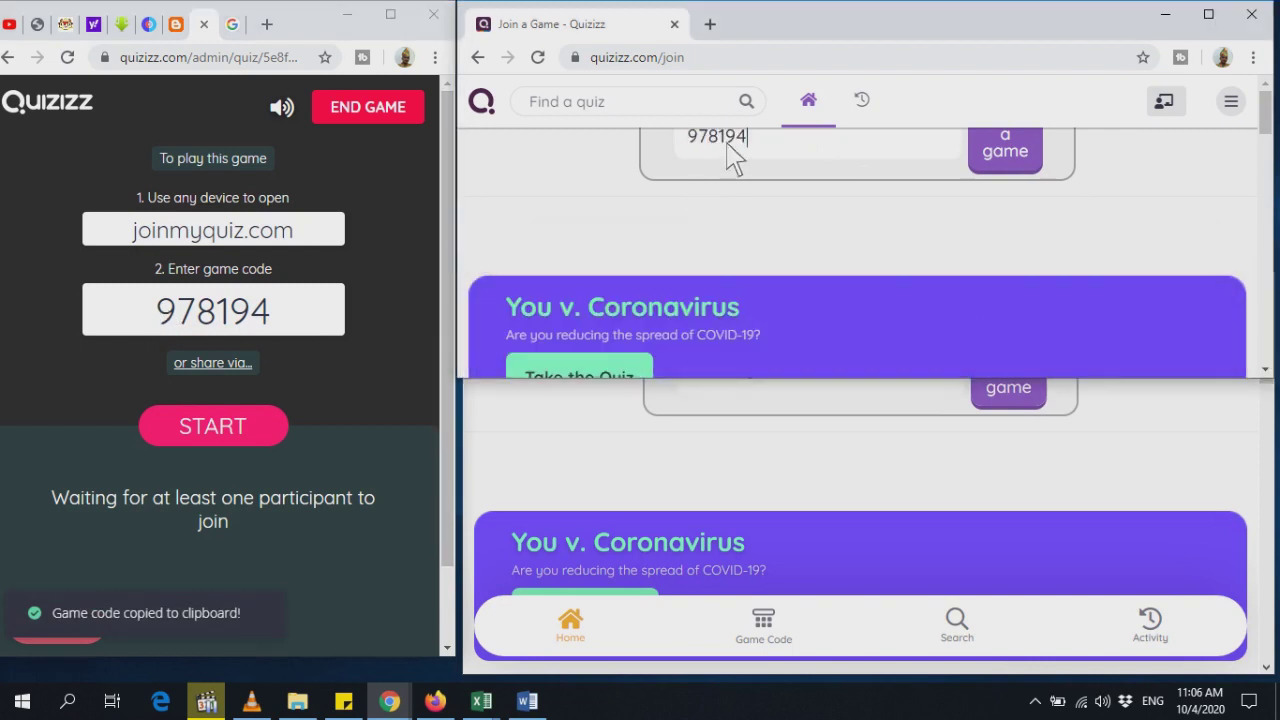
pyautogui.click(1020, 160)
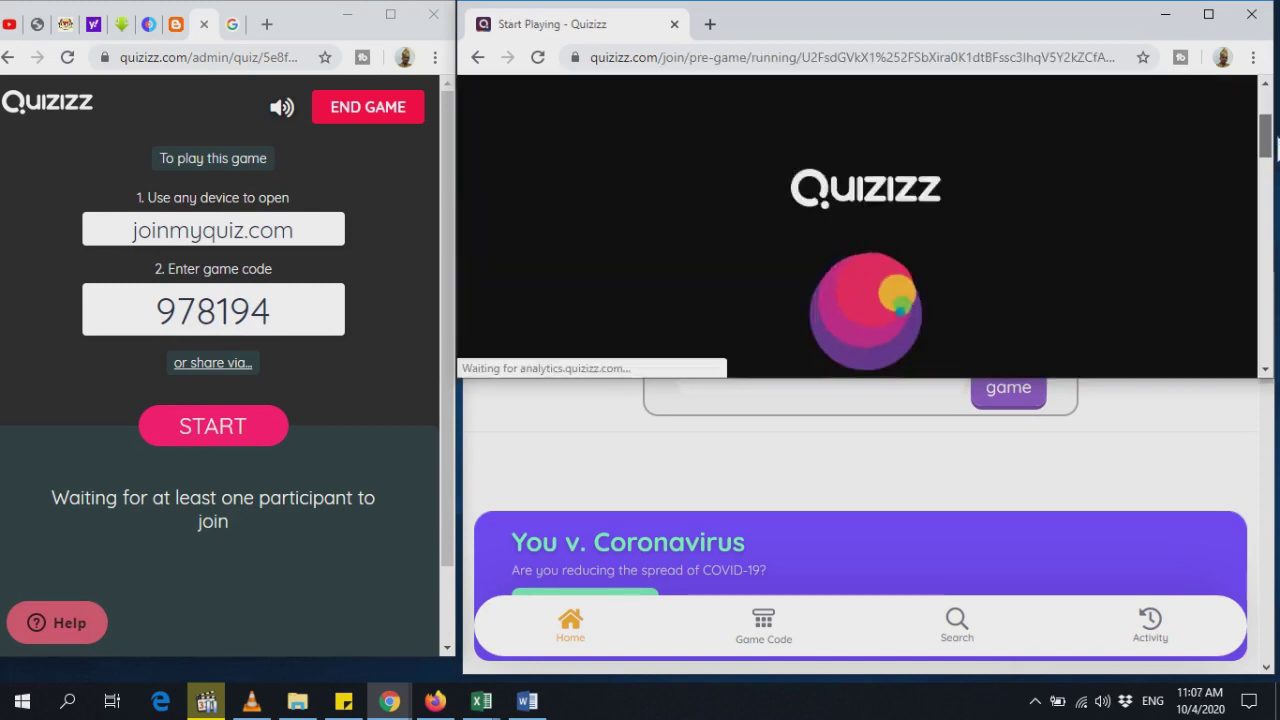
# Replace the suggested Quizizz name with "a" in the Chrome player window and enter the game.
pyautogui.moveTo(1275, 127); pyautogui.dragTo(1273, 67)
pyautogui.click(862, 232)
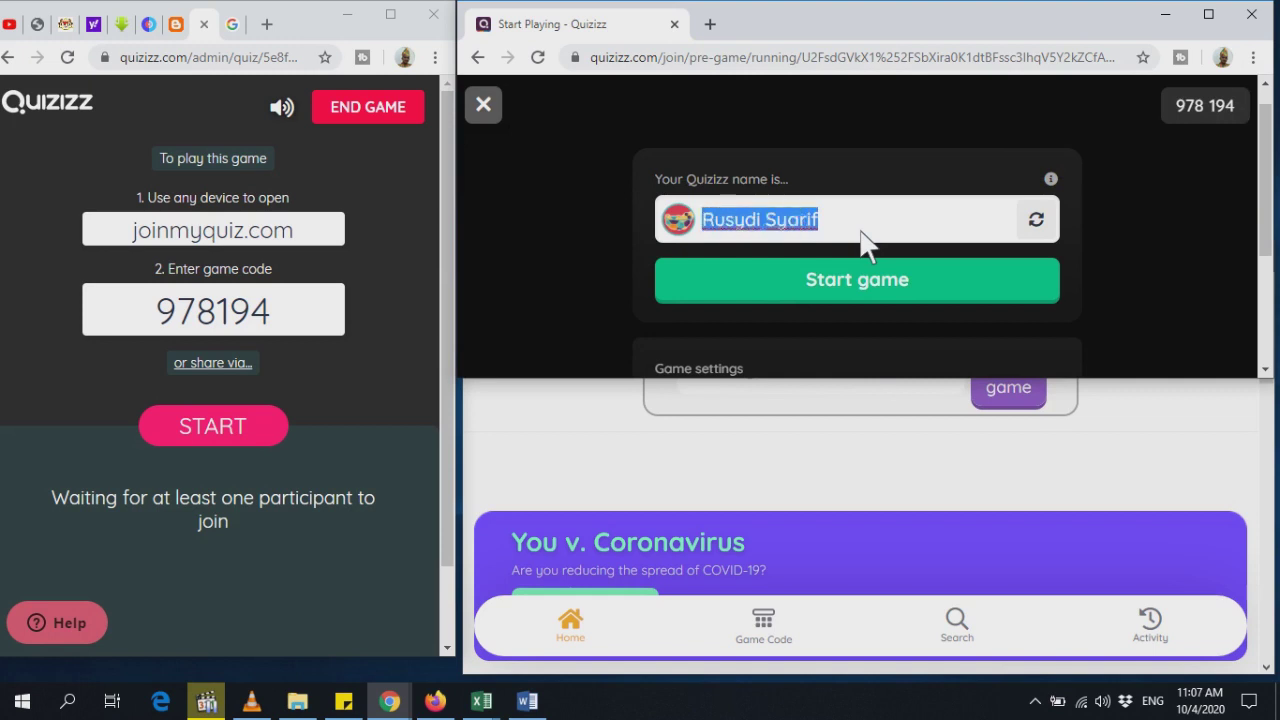
pyautogui.write('a')
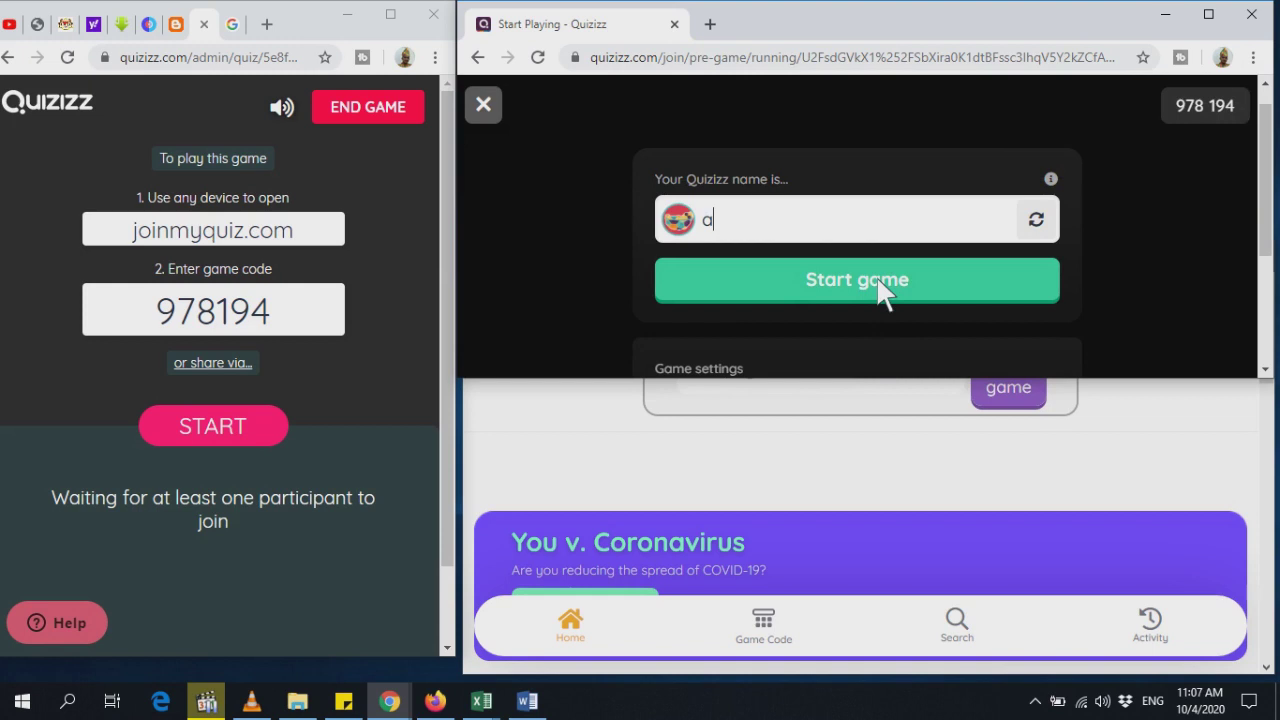
pyautogui.click(878, 281)
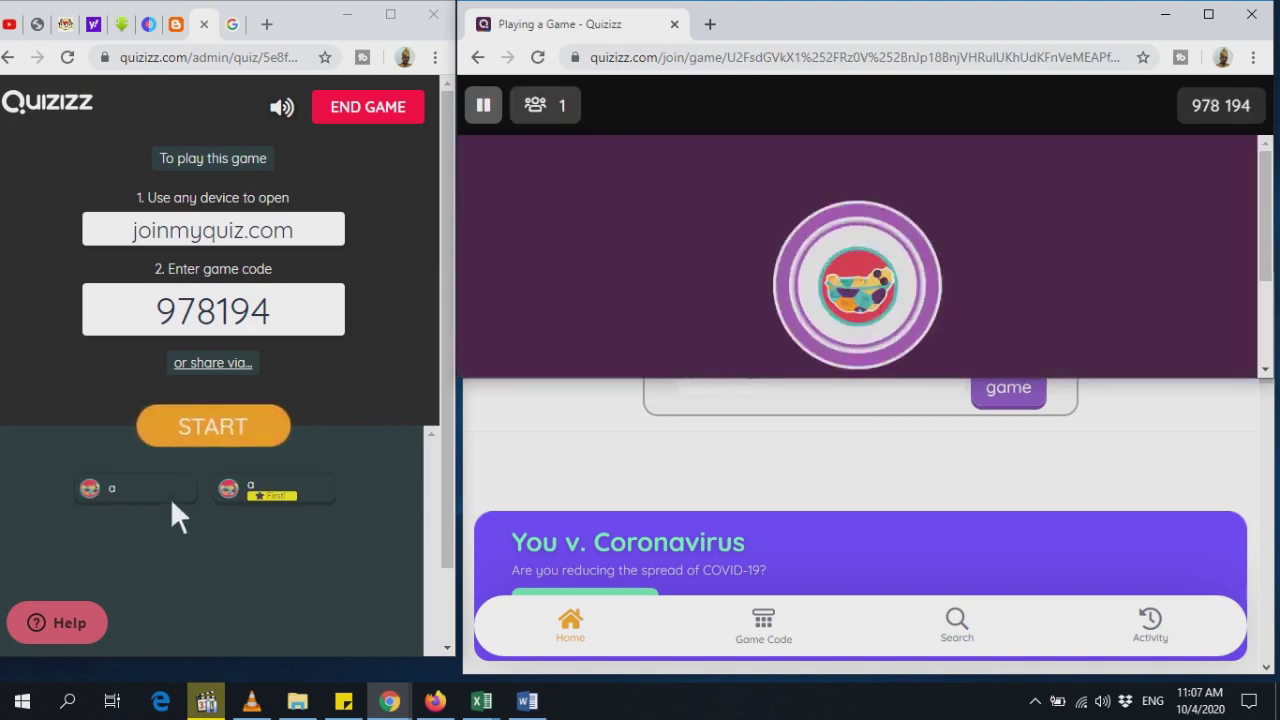
# Join the game with its game code as player b in Firefox, and as player C on the phone.
pyautogui.click(845, 461)
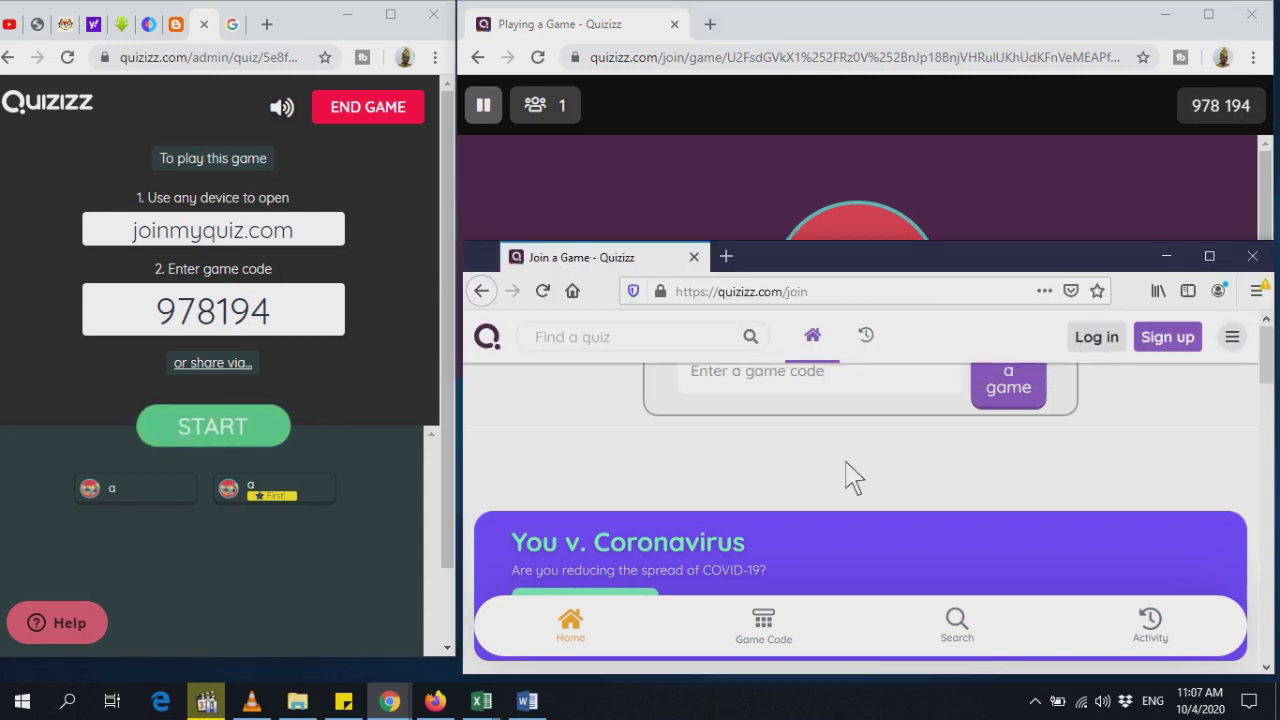
pyautogui.click(786, 381)
pyautogui.write('978194')
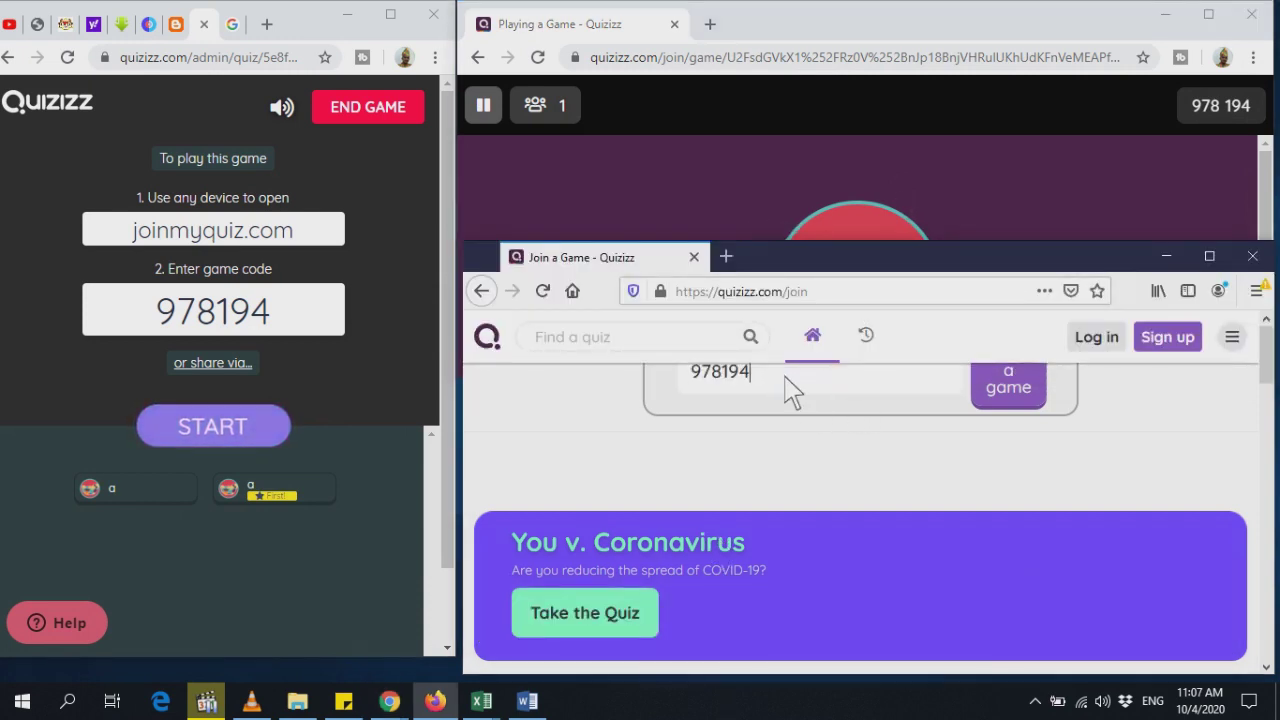
pyautogui.click(1008, 392)
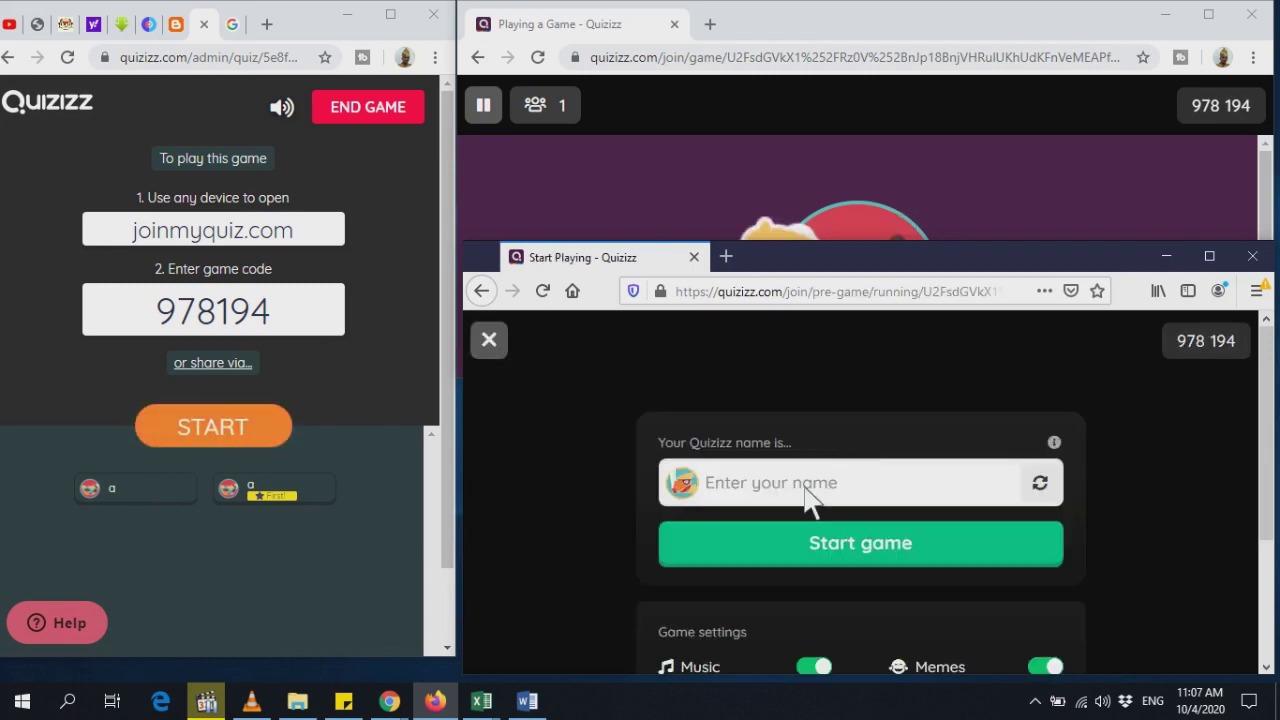
pyautogui.click(825, 547)
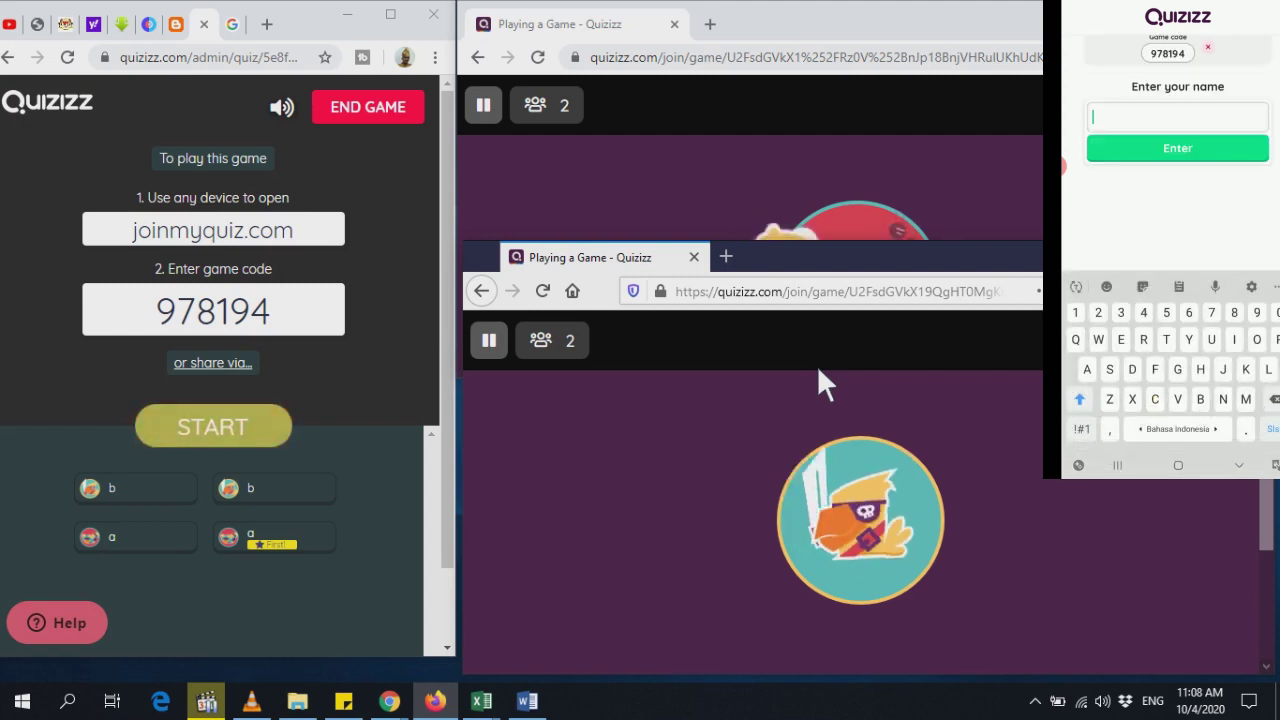
pyautogui.write('c')
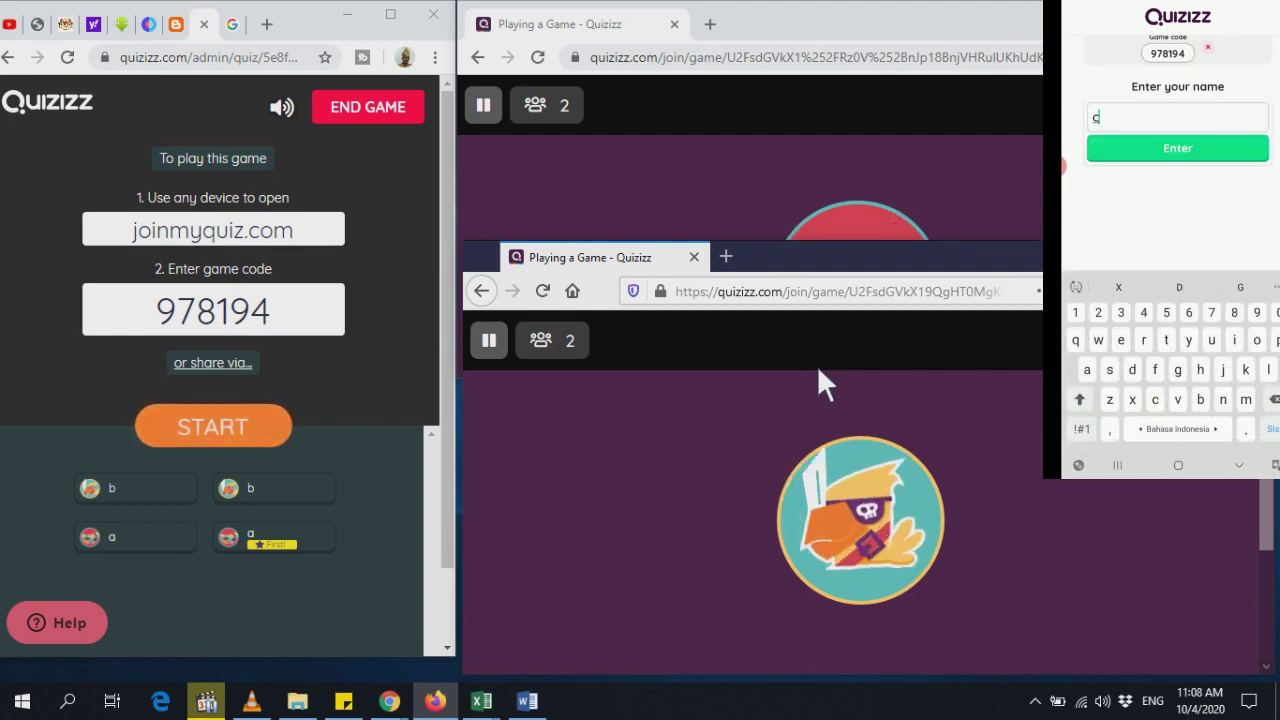
pyautogui.press('Return')
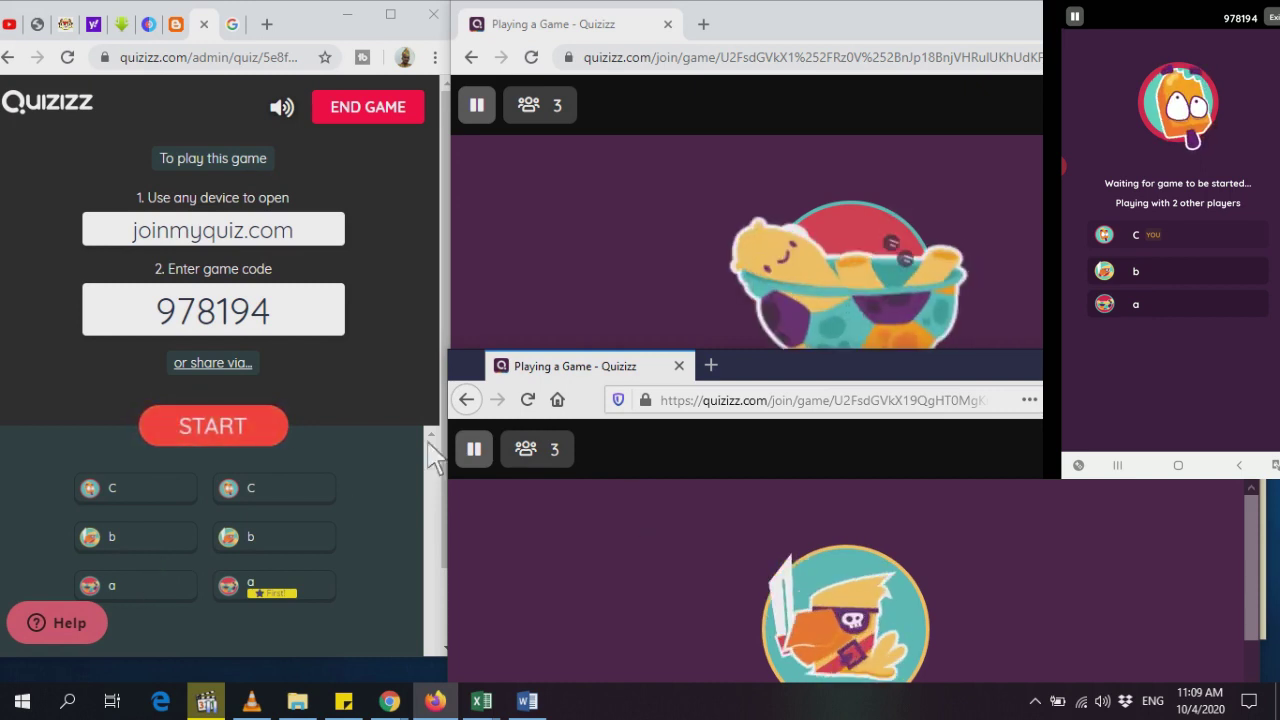
# Start the live game from the host window and answer 4 + 5 in the Chrome player window and 3 + 5 in Firefox.
pyautogui.click(247, 430)
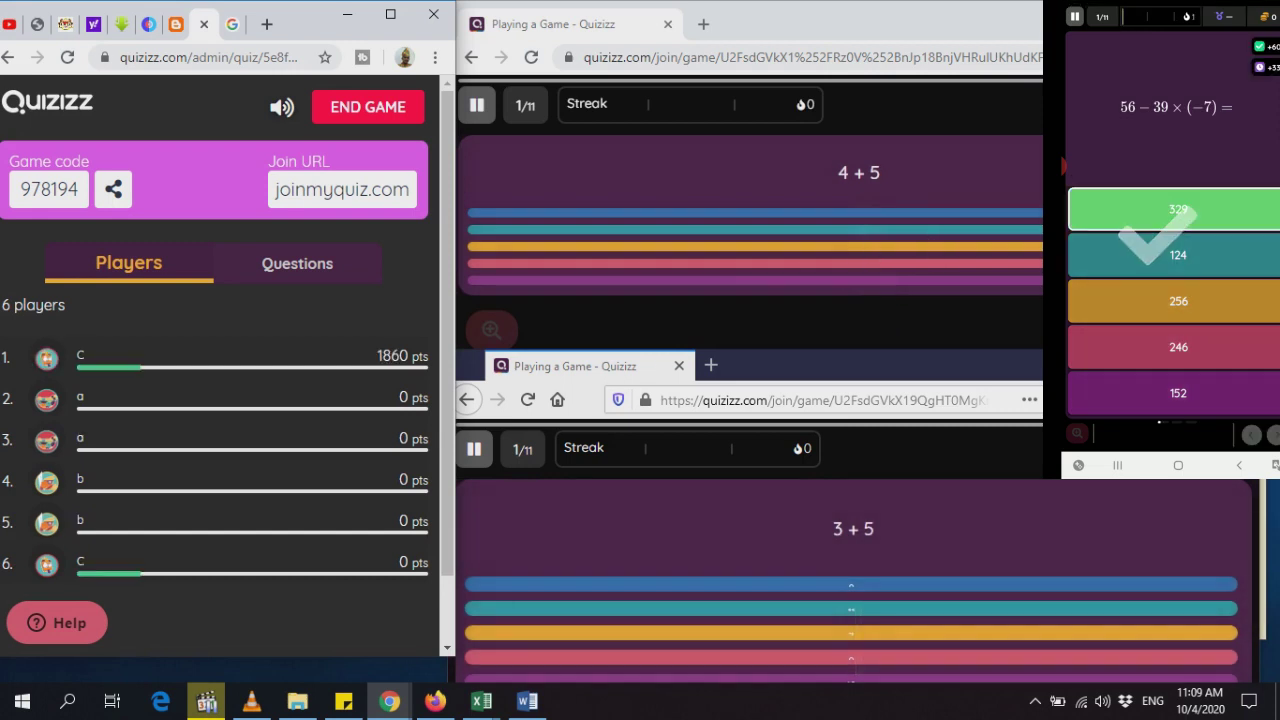
pyautogui.click(777, 228)
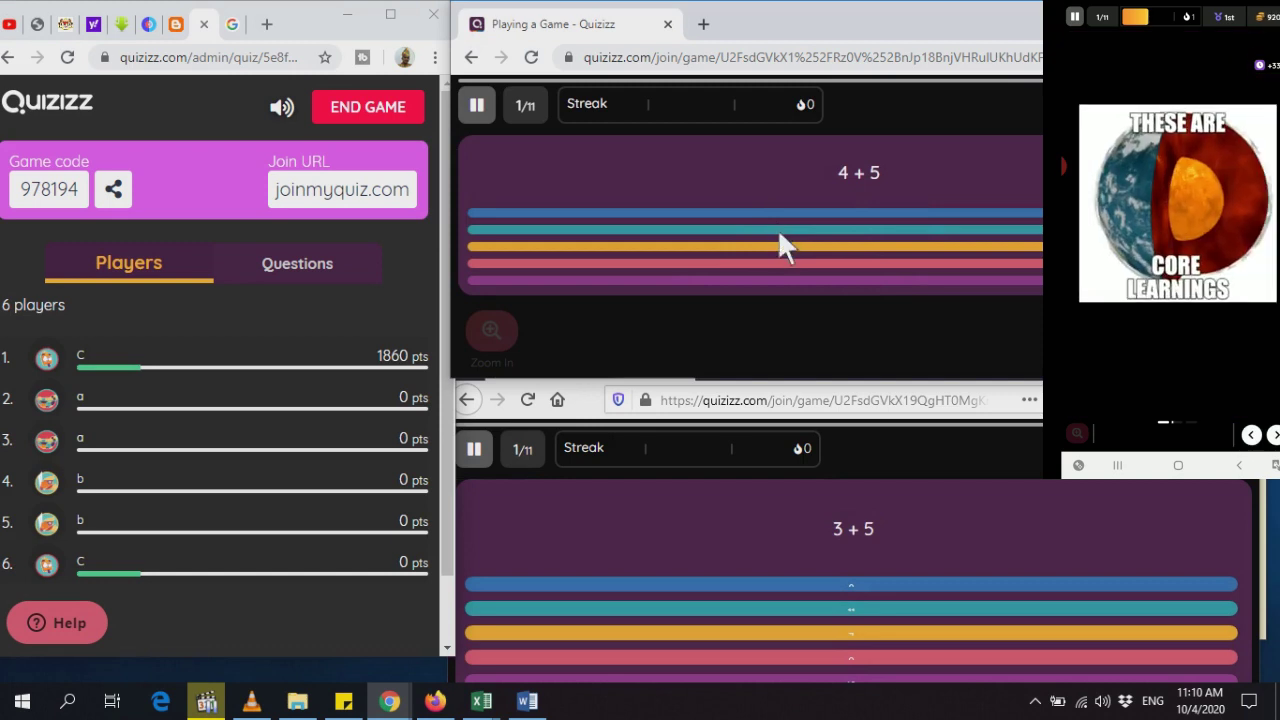
pyautogui.click(838, 638)
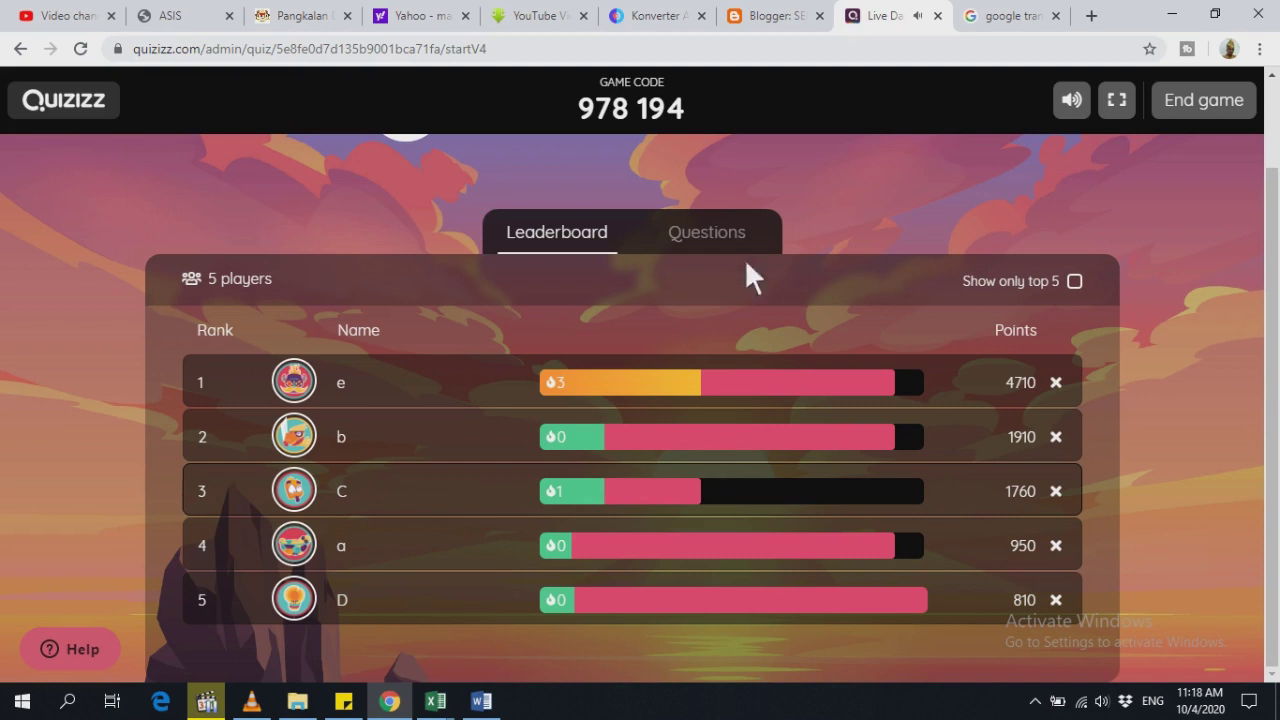
# Check the live game's Questions view and leaderboard on the host page, and end the game.
pyautogui.click(717, 232)
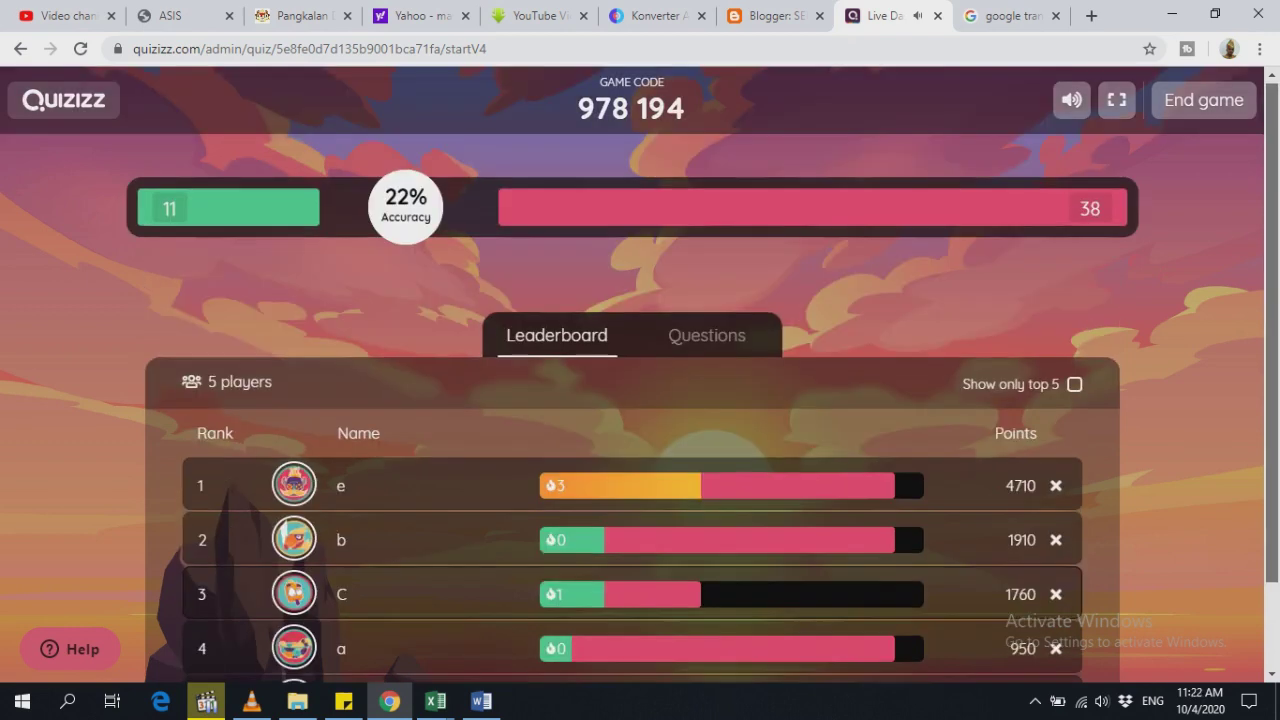
pyautogui.scroll(-1, 1218, 342)
pyautogui.scroll(1, 1218, 342)
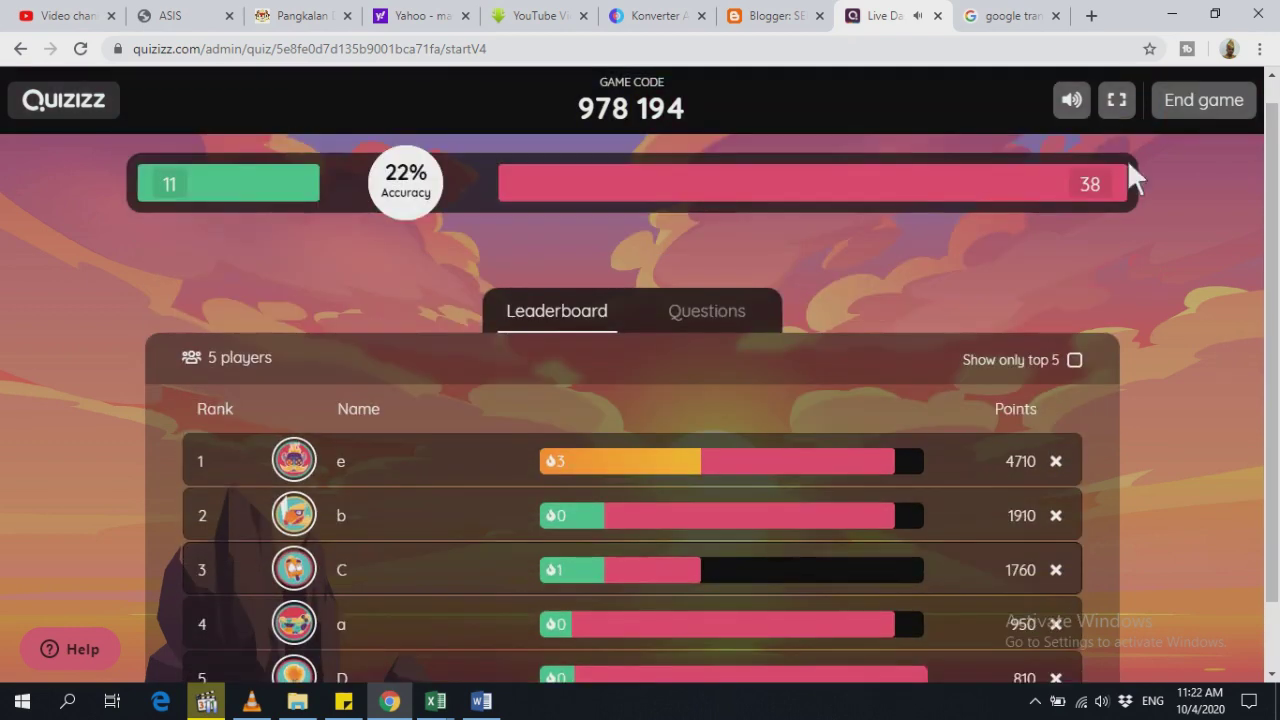
pyautogui.click(1223, 103)
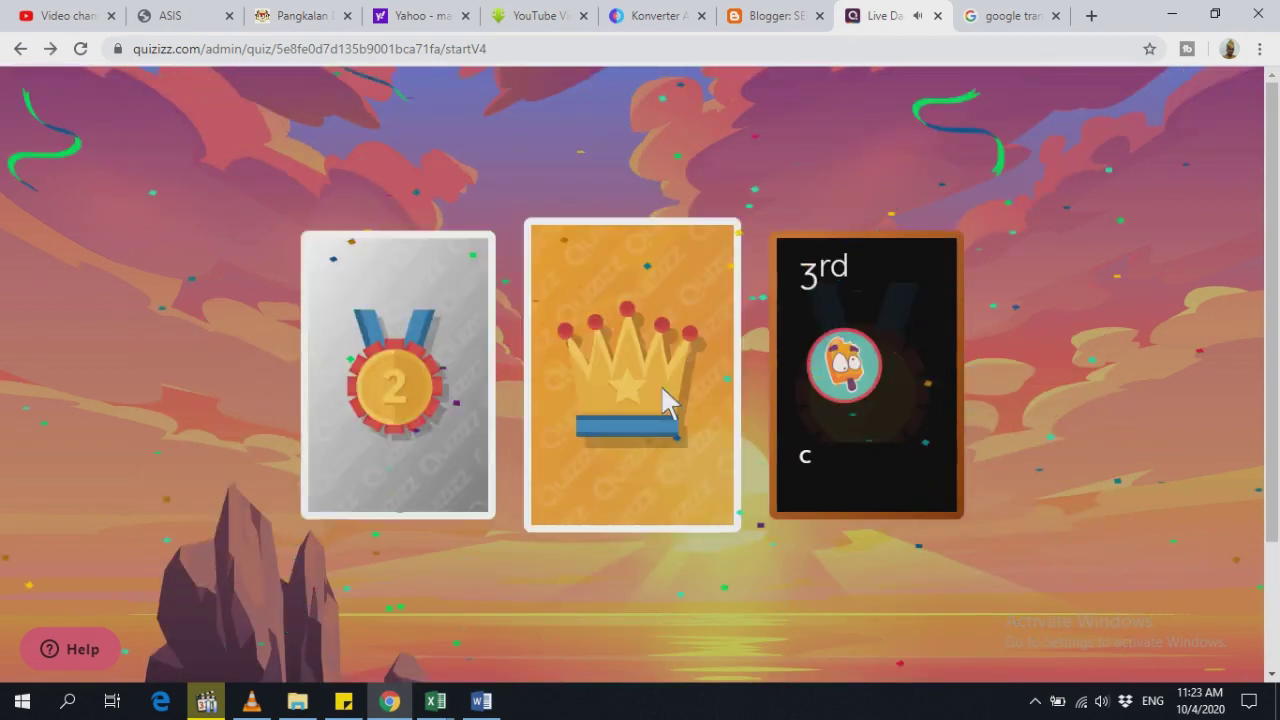
# Reveal the podium winners and review the finished game's results by player overview, questions and standards.
pyautogui.click(620, 450)
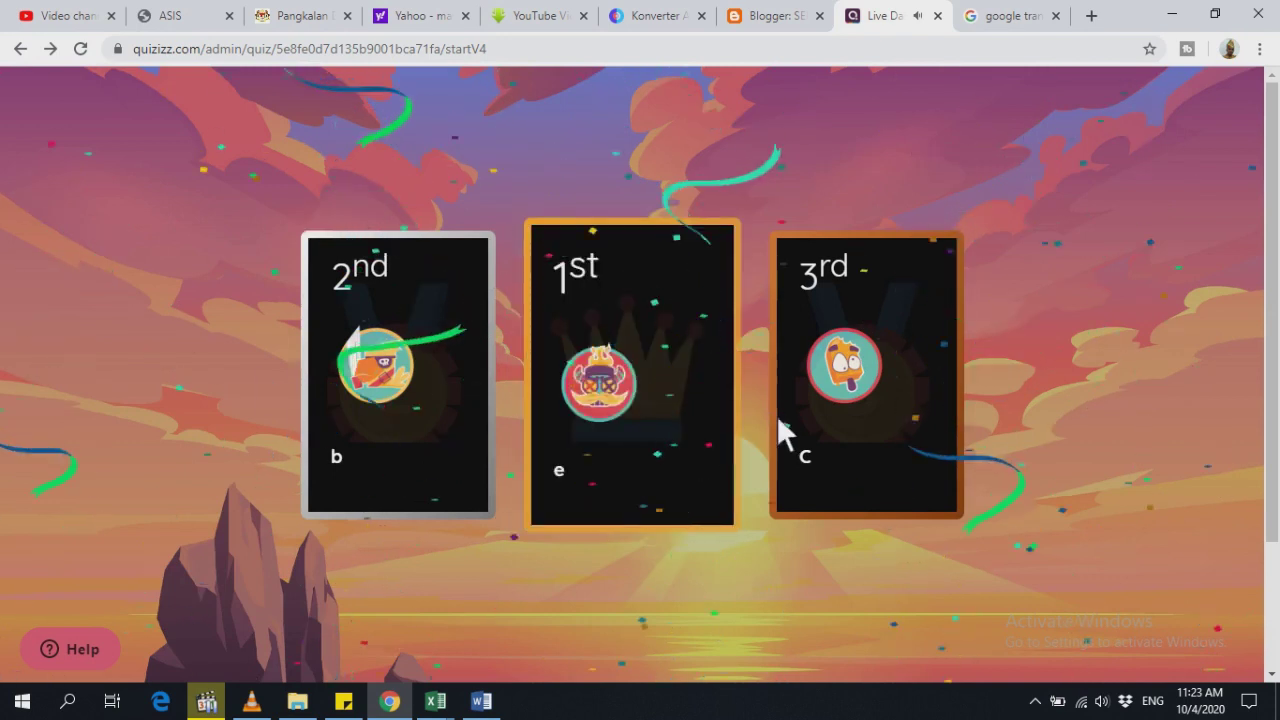
pyautogui.click(634, 406)
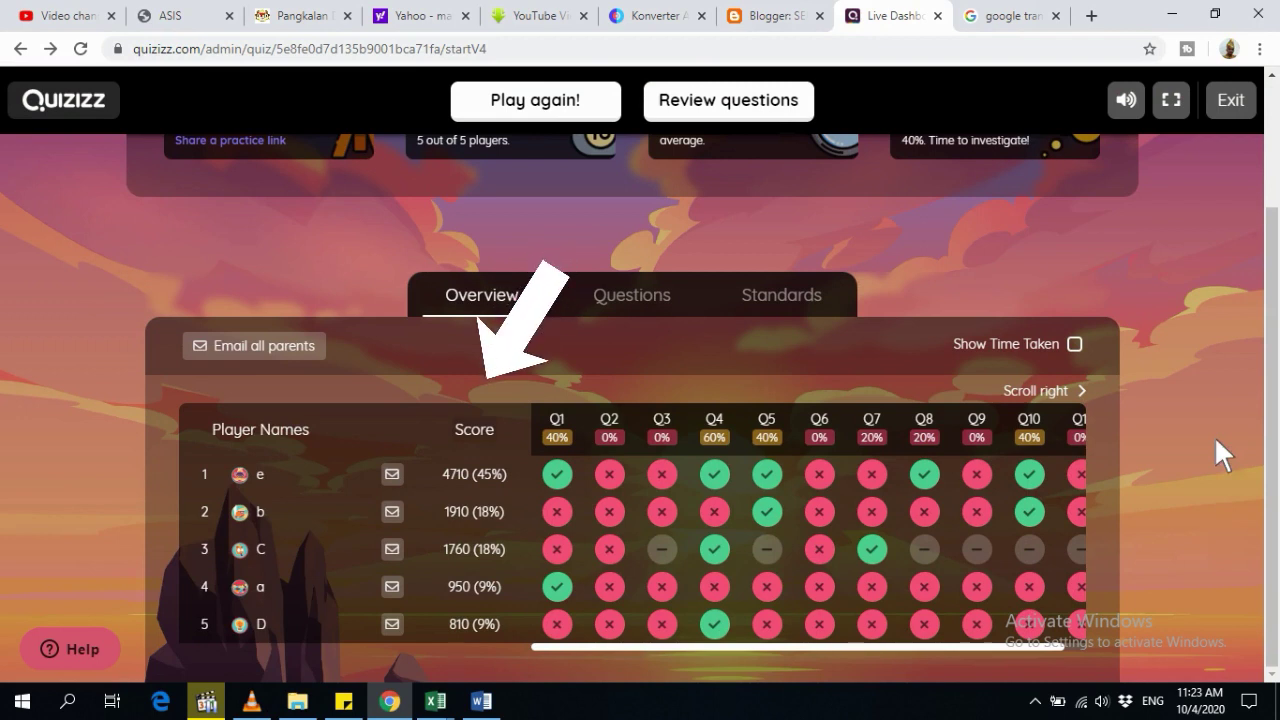
pyautogui.click(632, 295)
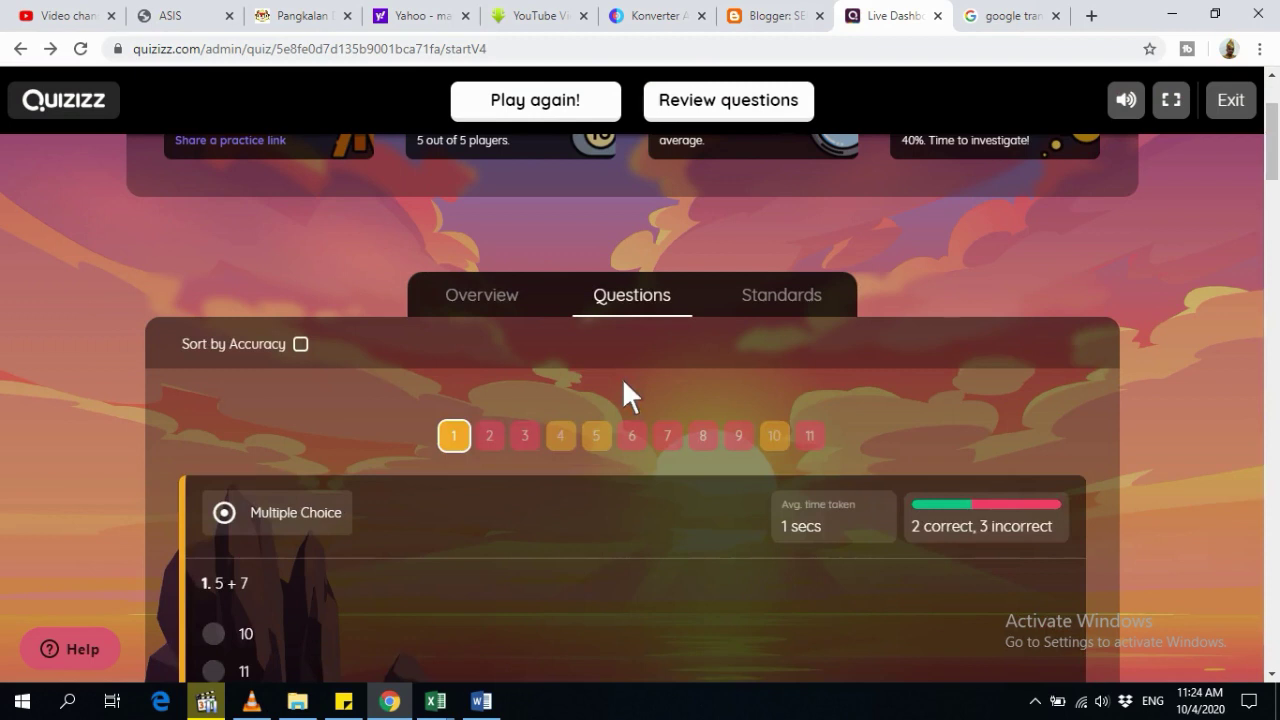
pyautogui.click(790, 298)
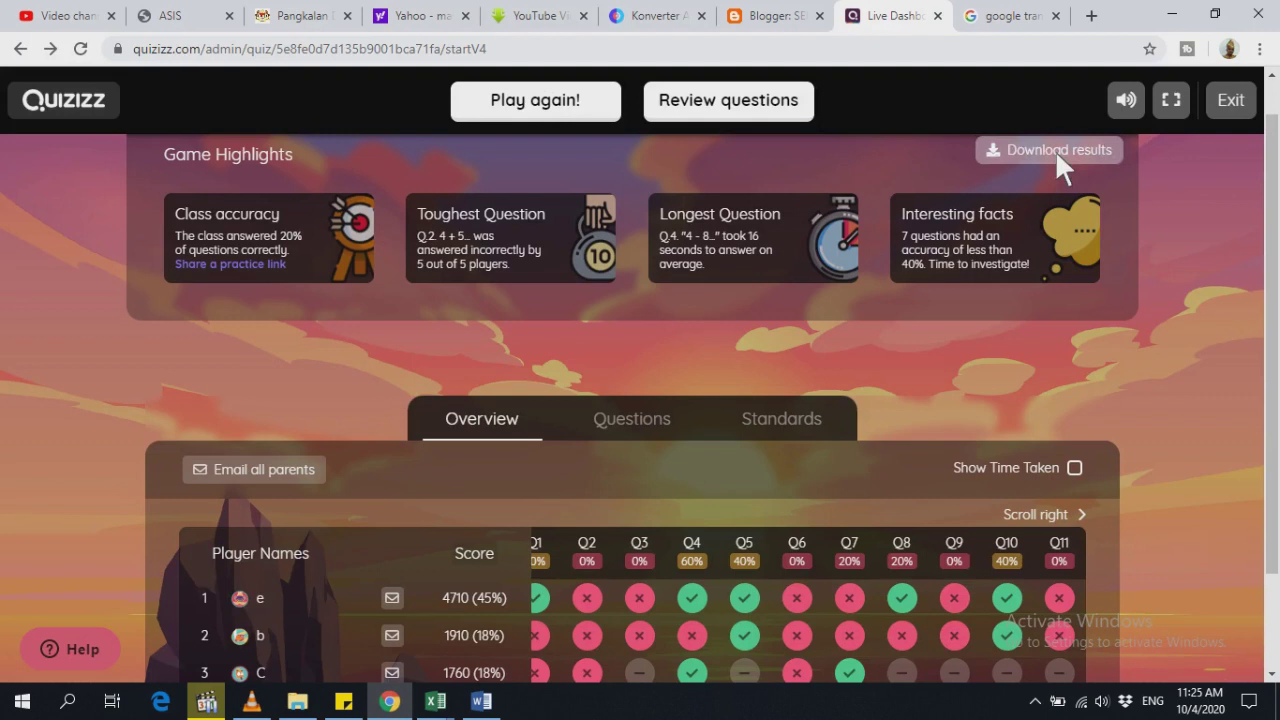
# Download the game results as a spreadsheet and open the downloaded xlsx file in Excel.
pyautogui.click(1058, 152)
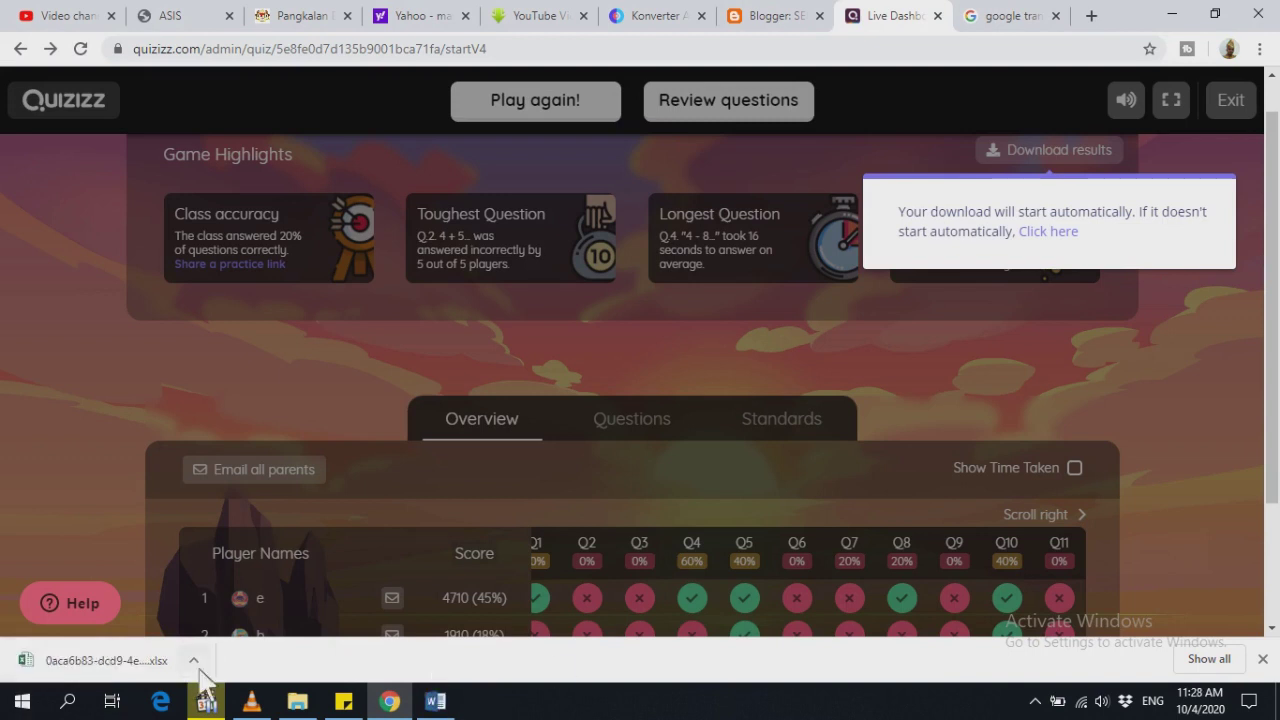
pyautogui.click(194, 660)
pyautogui.click(244, 545)
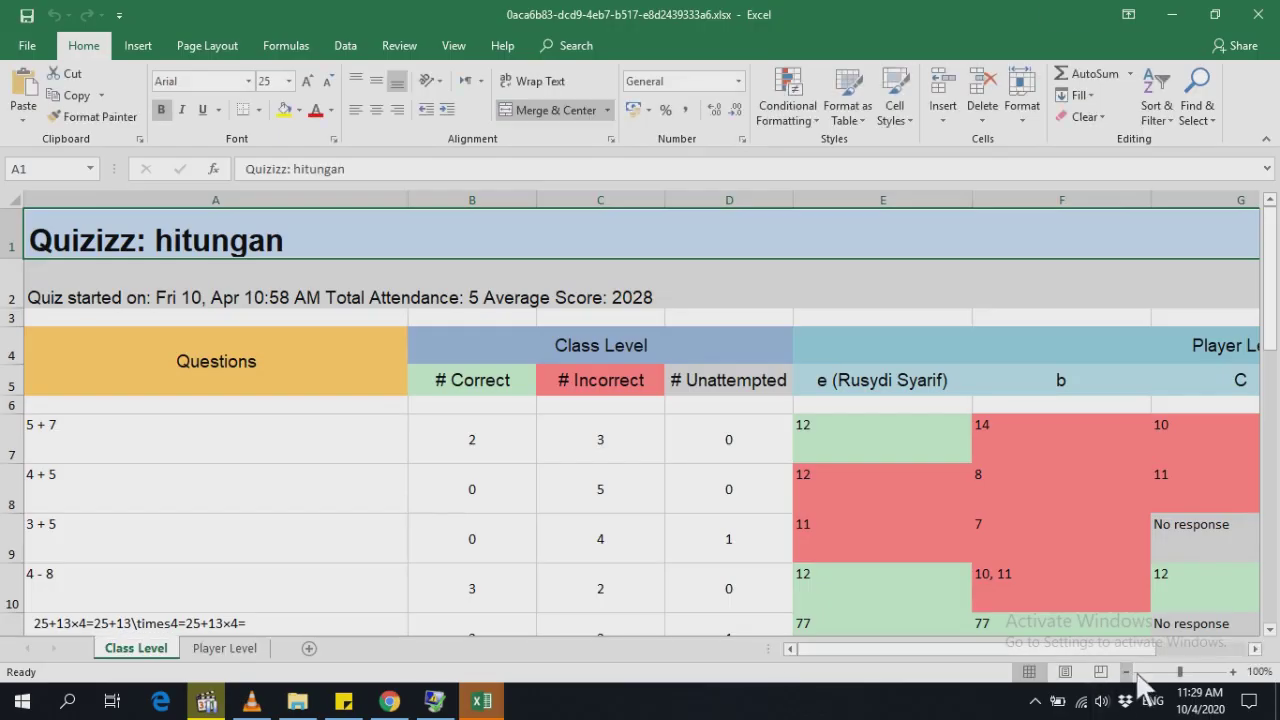
# Zoom out the Class Level sheet to 70% or less and examine each player's answers per question.
pyautogui.click(1127, 672)
pyautogui.click(1127, 672)
pyautogui.click(1127, 672)
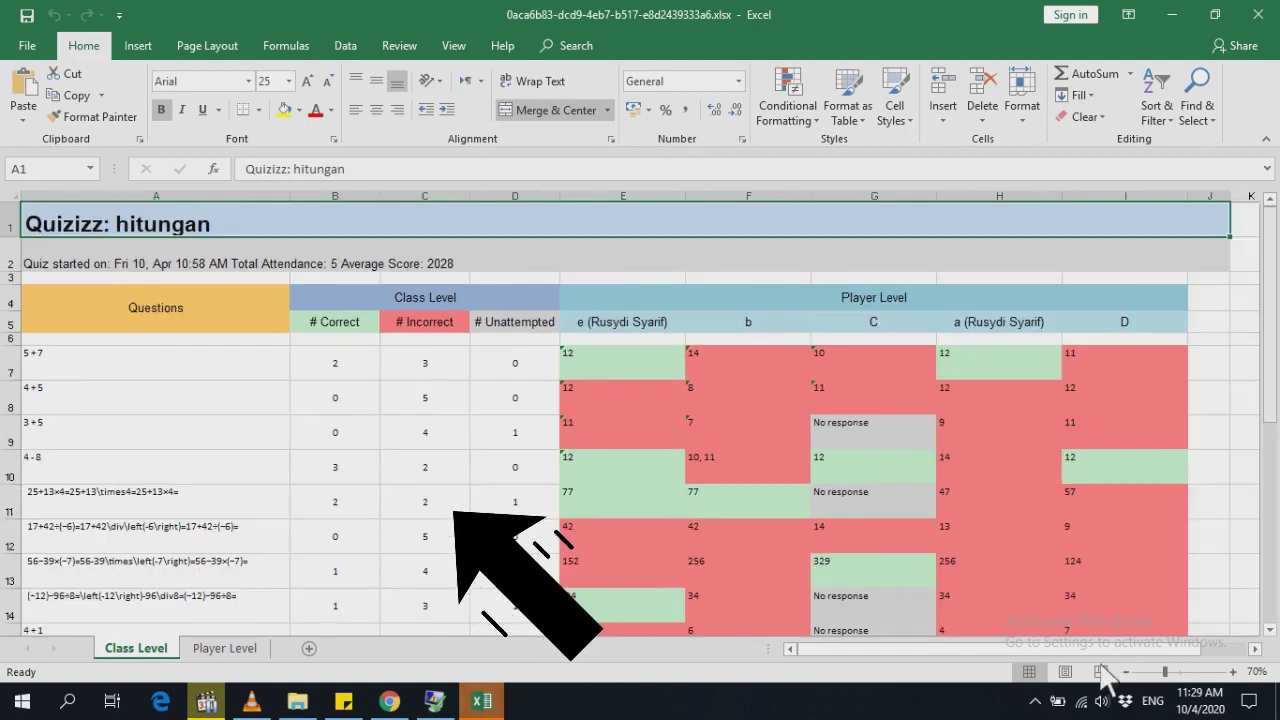
pyautogui.scroll(-1, 1034, 503)
pyautogui.click(1034, 503)
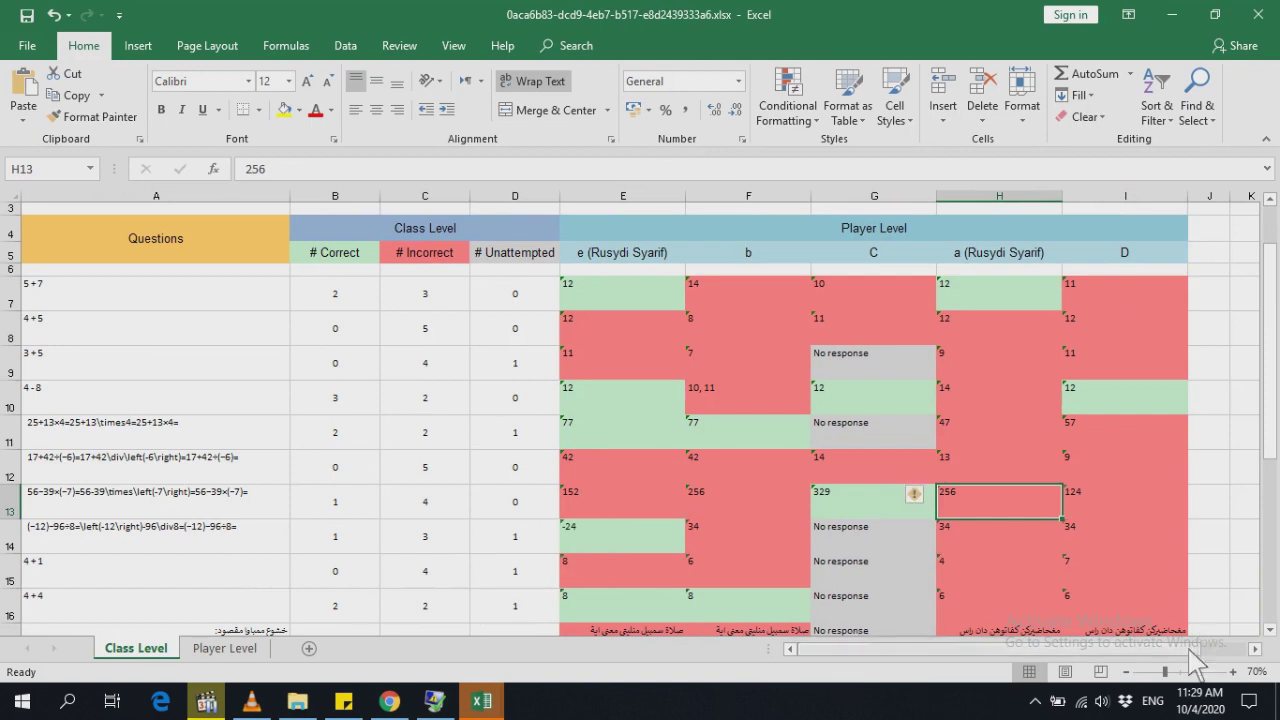
pyautogui.click(1125, 671)
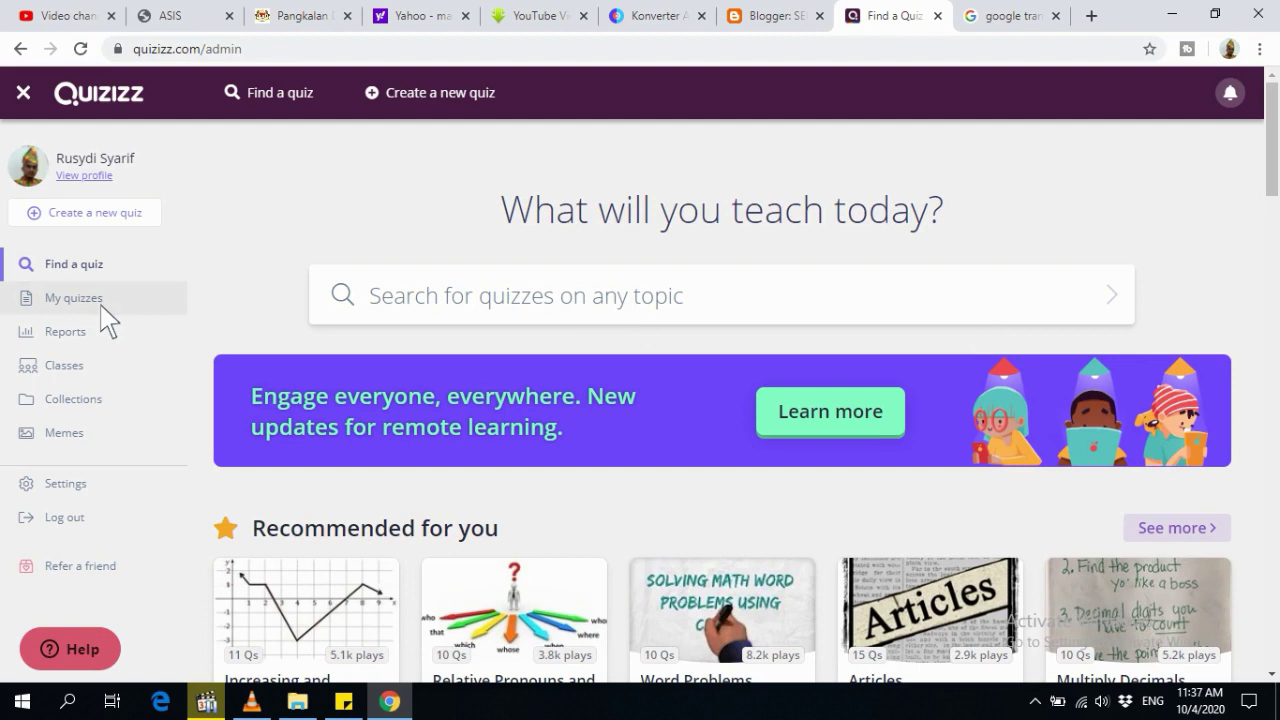
# Open the "hitungan" quiz from the saved quizzes and start assigning it as homework.
pyautogui.click(101, 305)
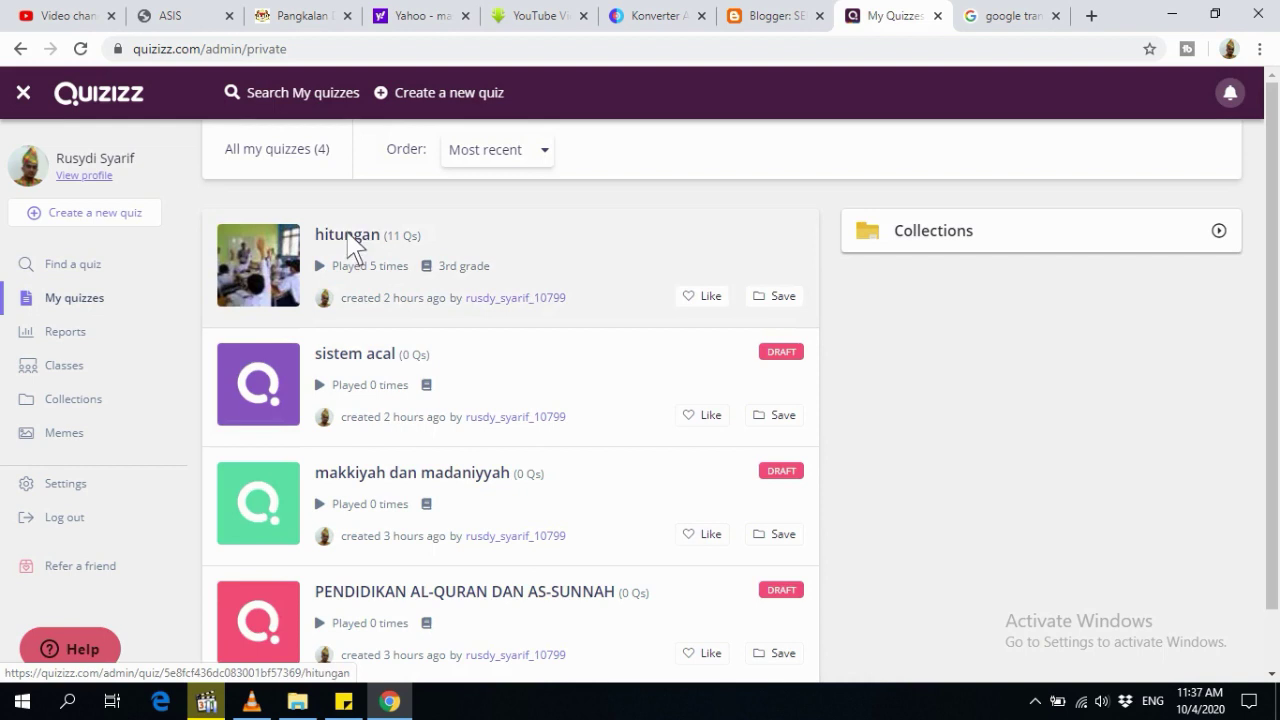
pyautogui.click(350, 236)
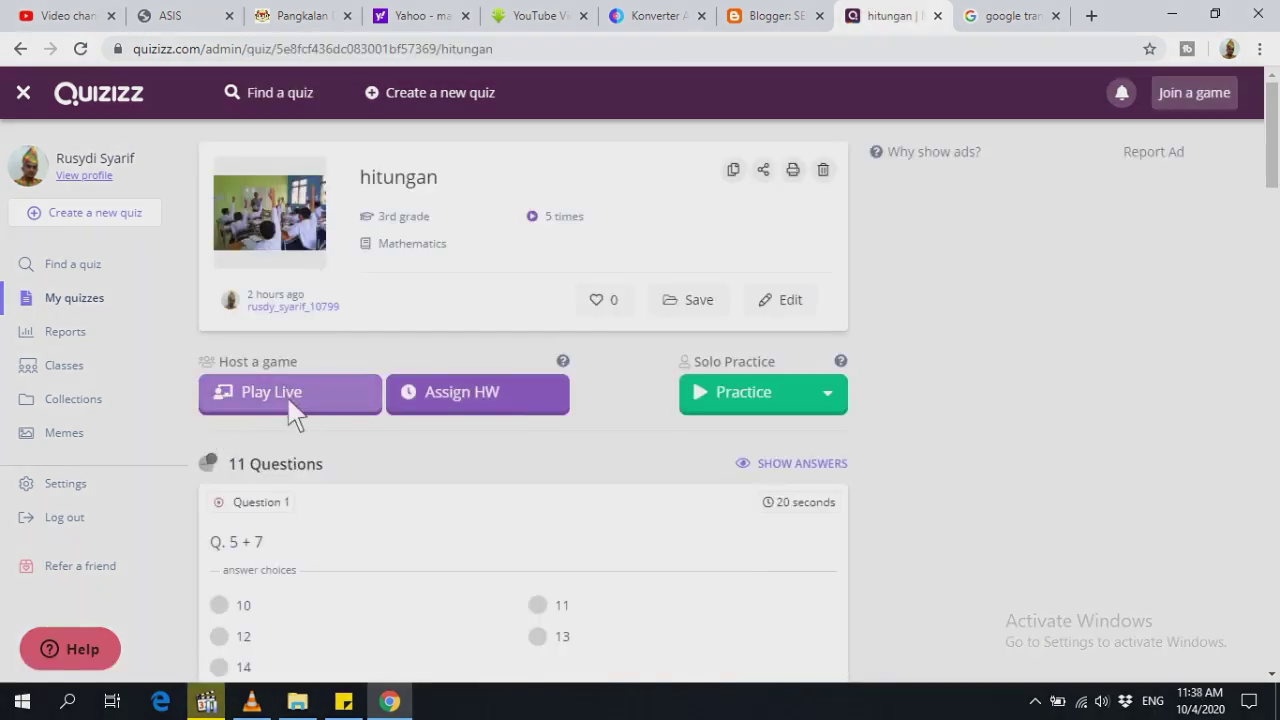
pyautogui.click(507, 411)
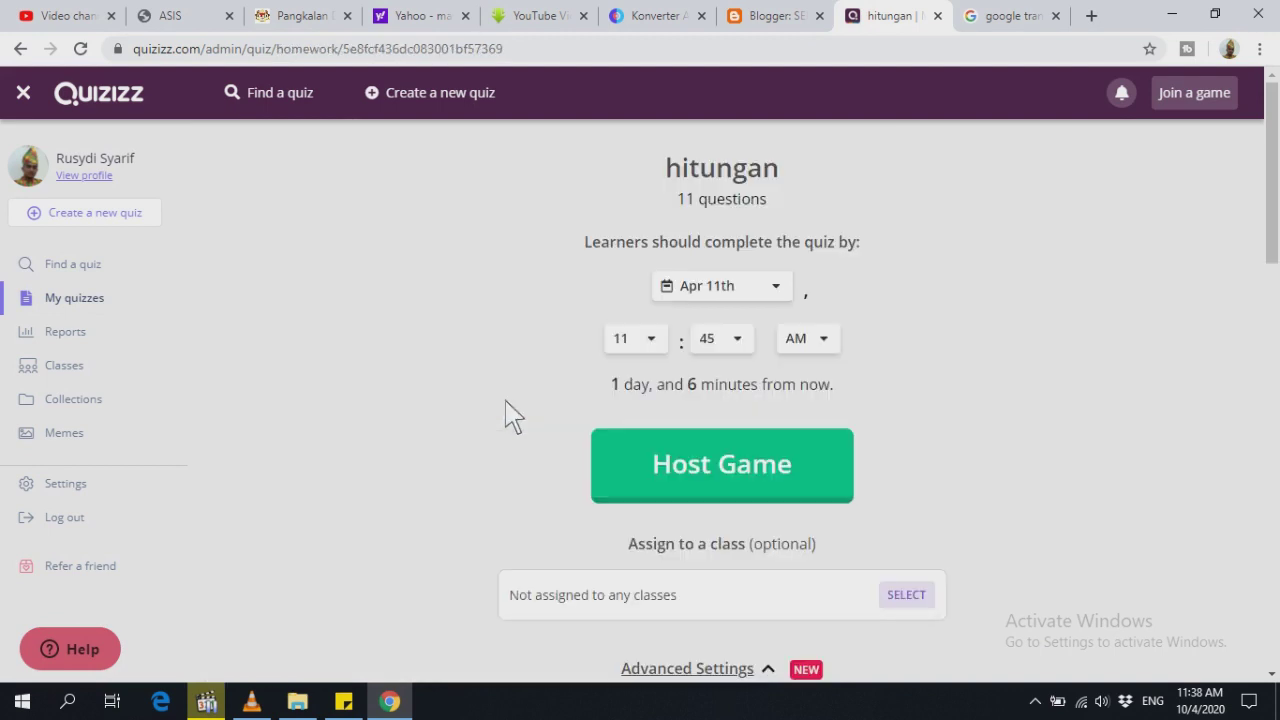
# Set the homework deadline for learners to Apr 11th at 10:00 AM.
pyautogui.click(785, 295)
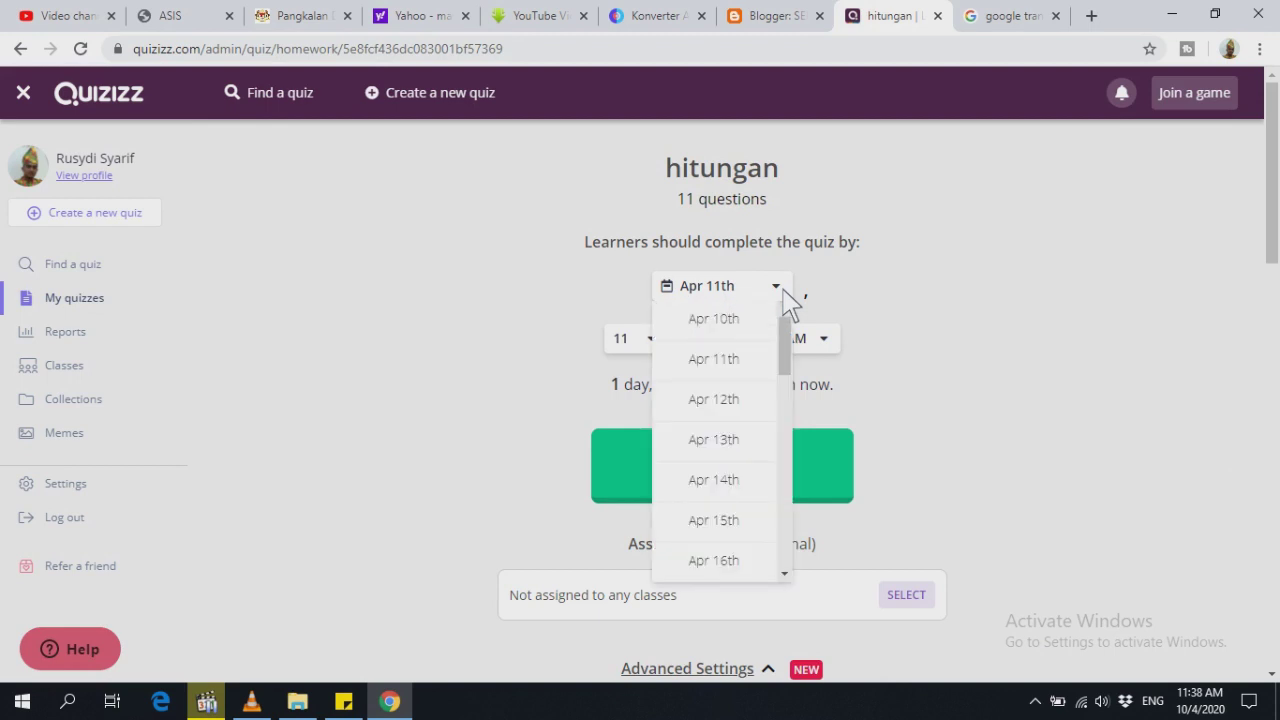
pyautogui.click(748, 372)
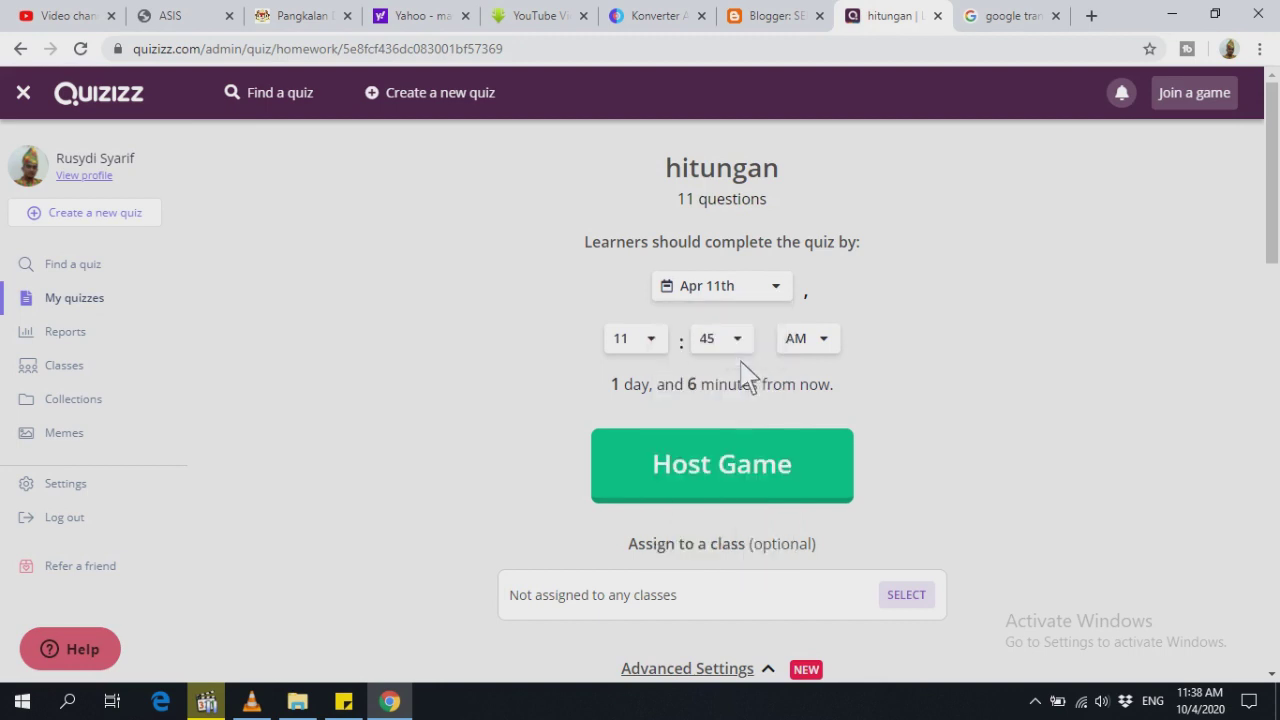
pyautogui.click(660, 350)
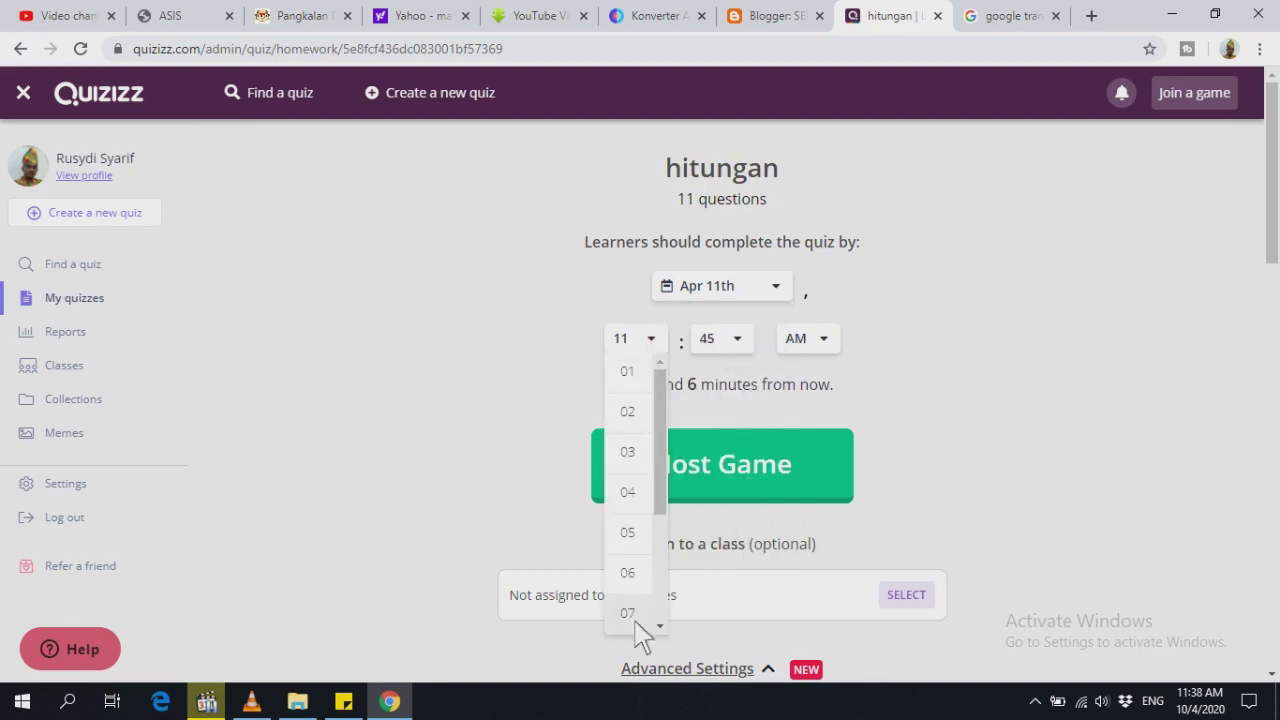
pyautogui.moveTo(670, 436); pyautogui.dragTo(671, 540)
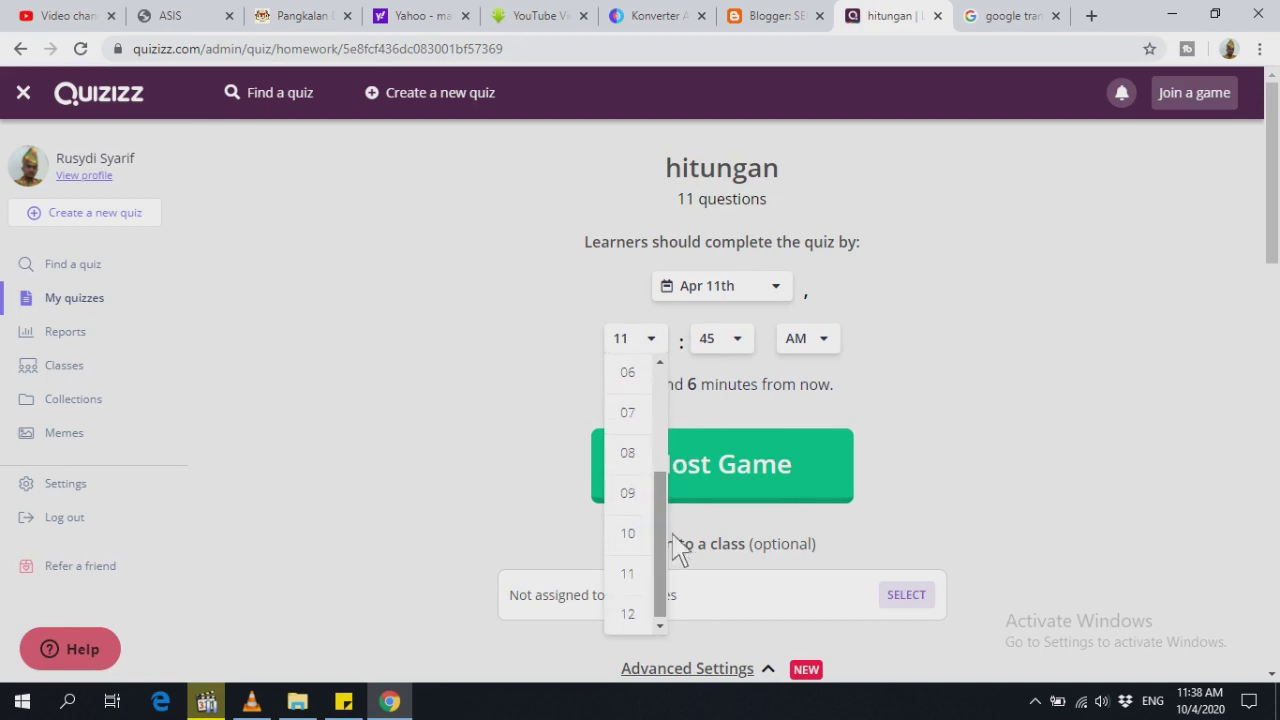
pyautogui.click(648, 533)
pyautogui.click(748, 344)
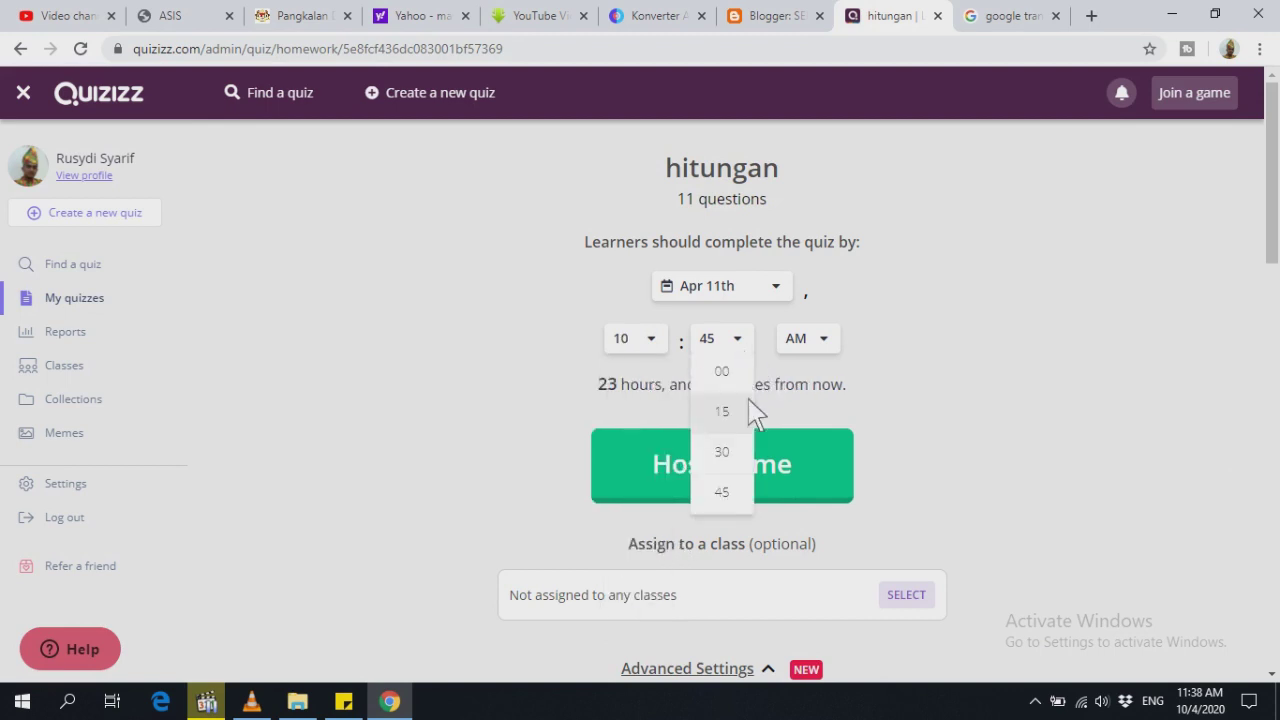
pyautogui.click(744, 373)
pyautogui.click(833, 342)
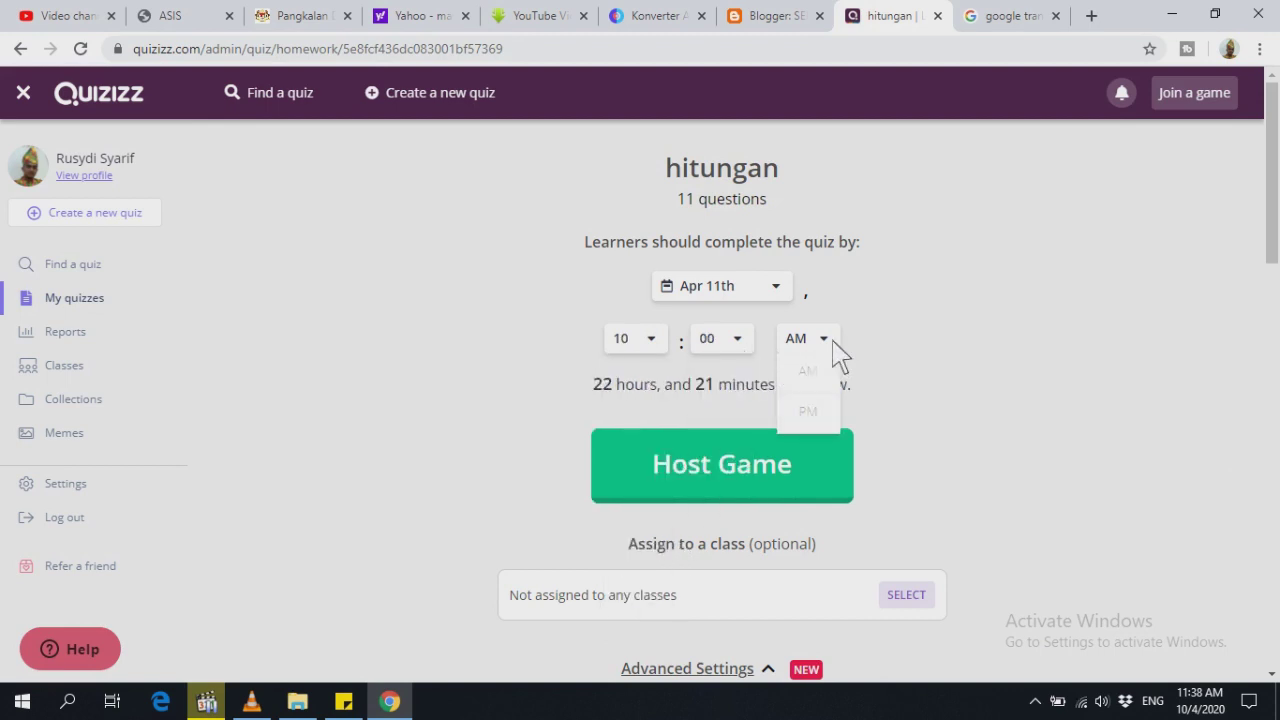
pyautogui.click(826, 372)
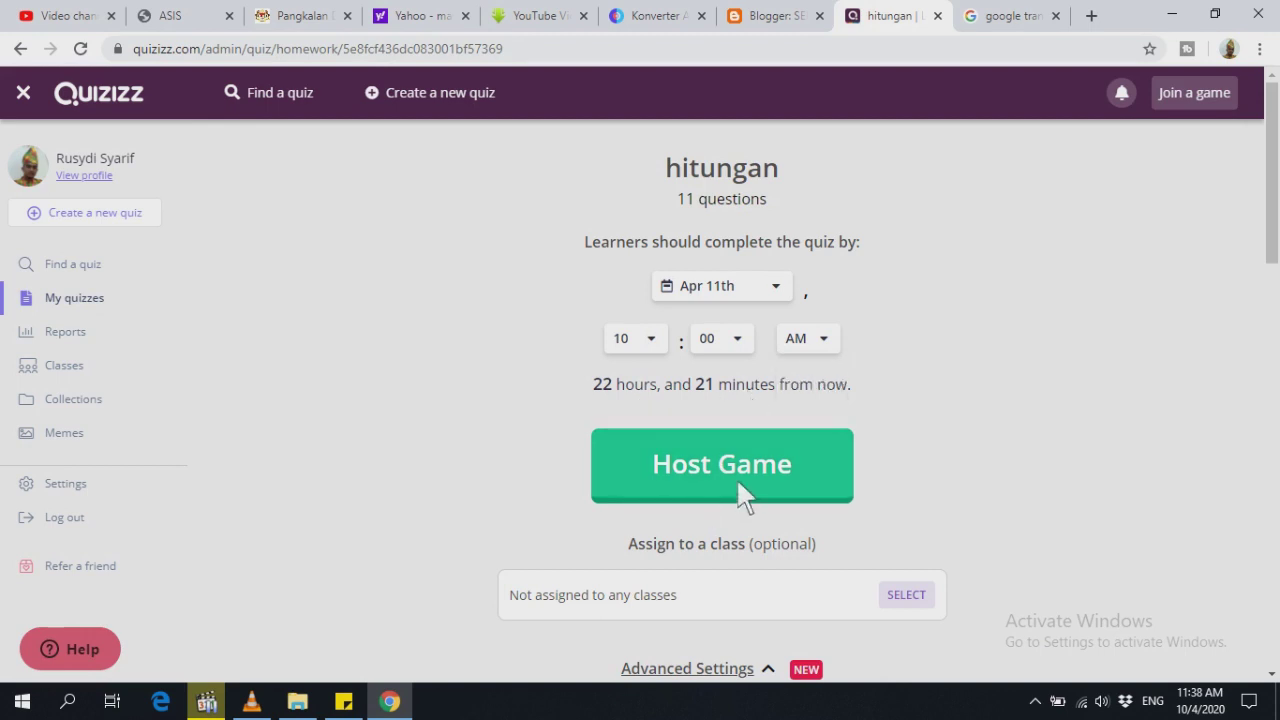
# Set both Show answers in-game and Show answers post-game to Off in the homework's general settings.
pyautogui.scroll(-1, 573, 488)
pyautogui.scroll(-1, 573, 488)
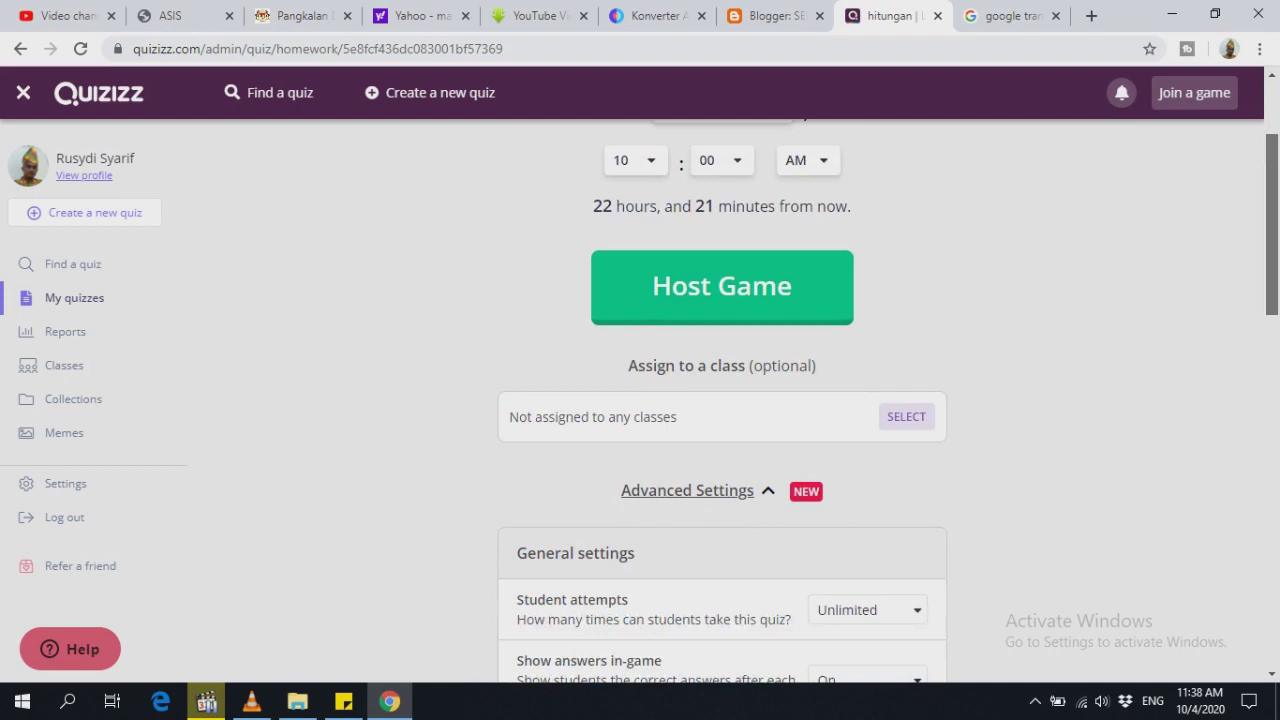
pyautogui.scroll(-3, 1272, 395)
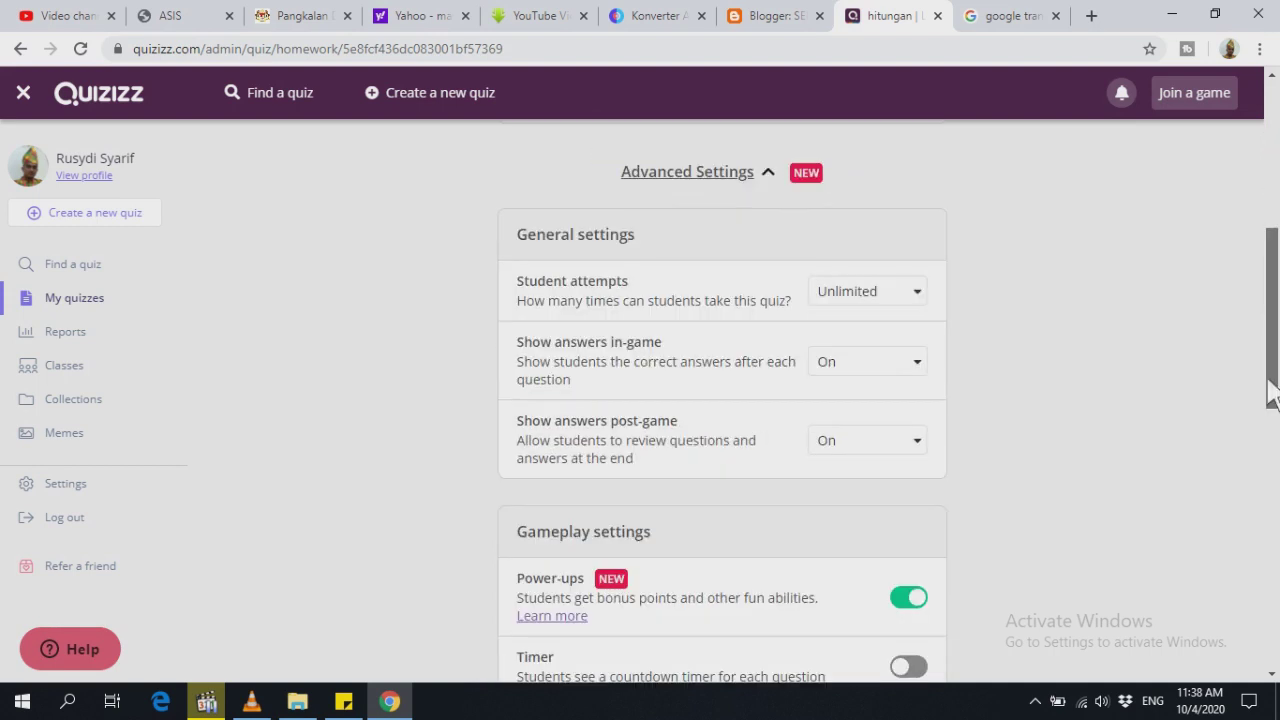
pyautogui.click(928, 378)
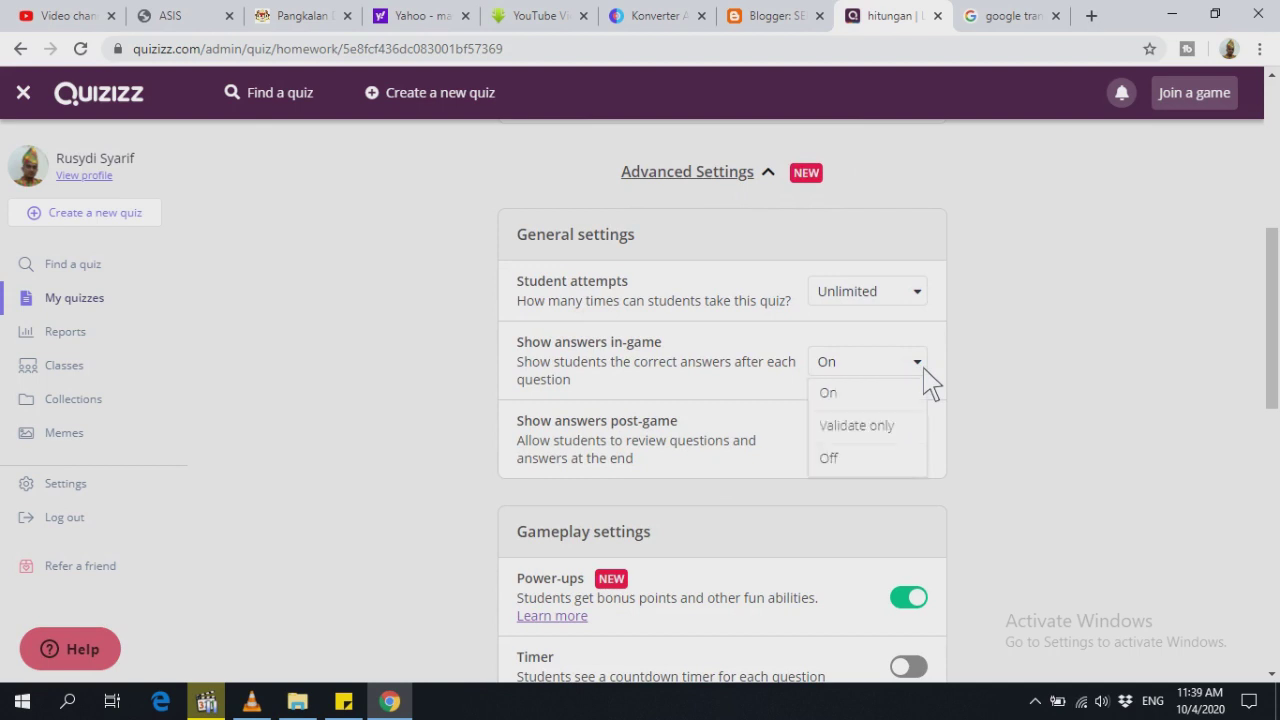
pyautogui.click(829, 459)
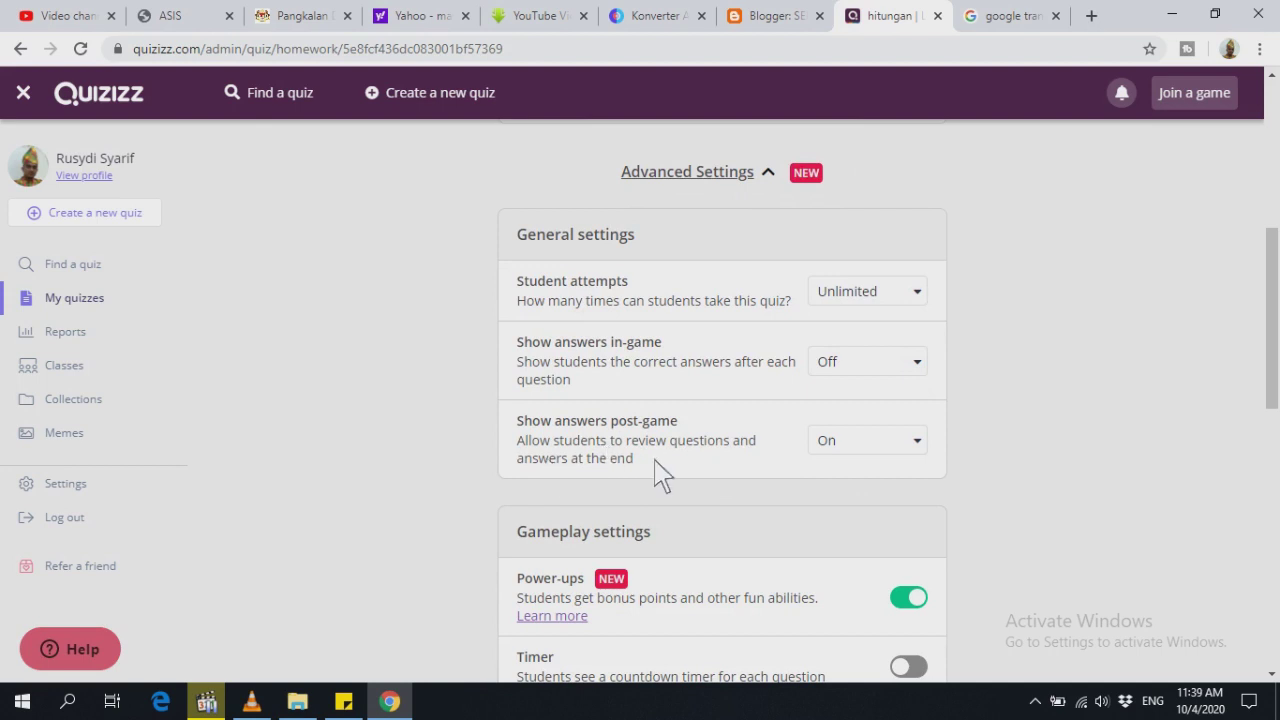
pyautogui.click(914, 448)
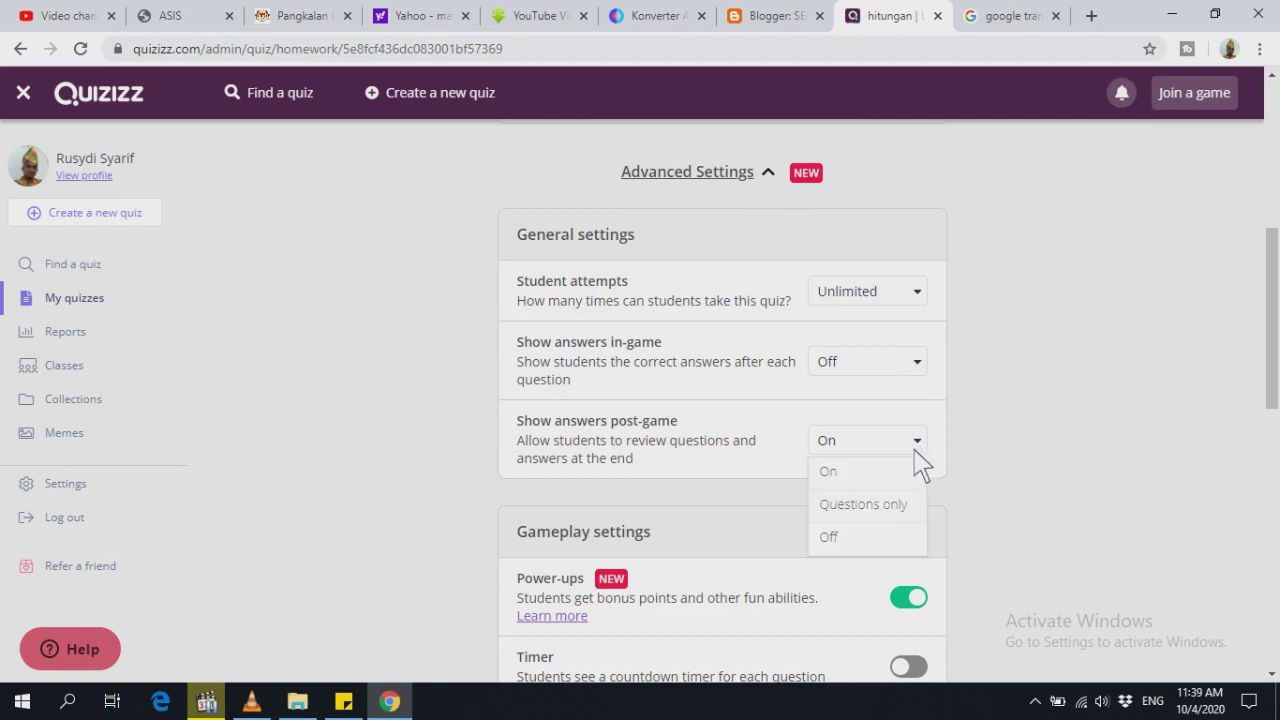
pyautogui.click(866, 550)
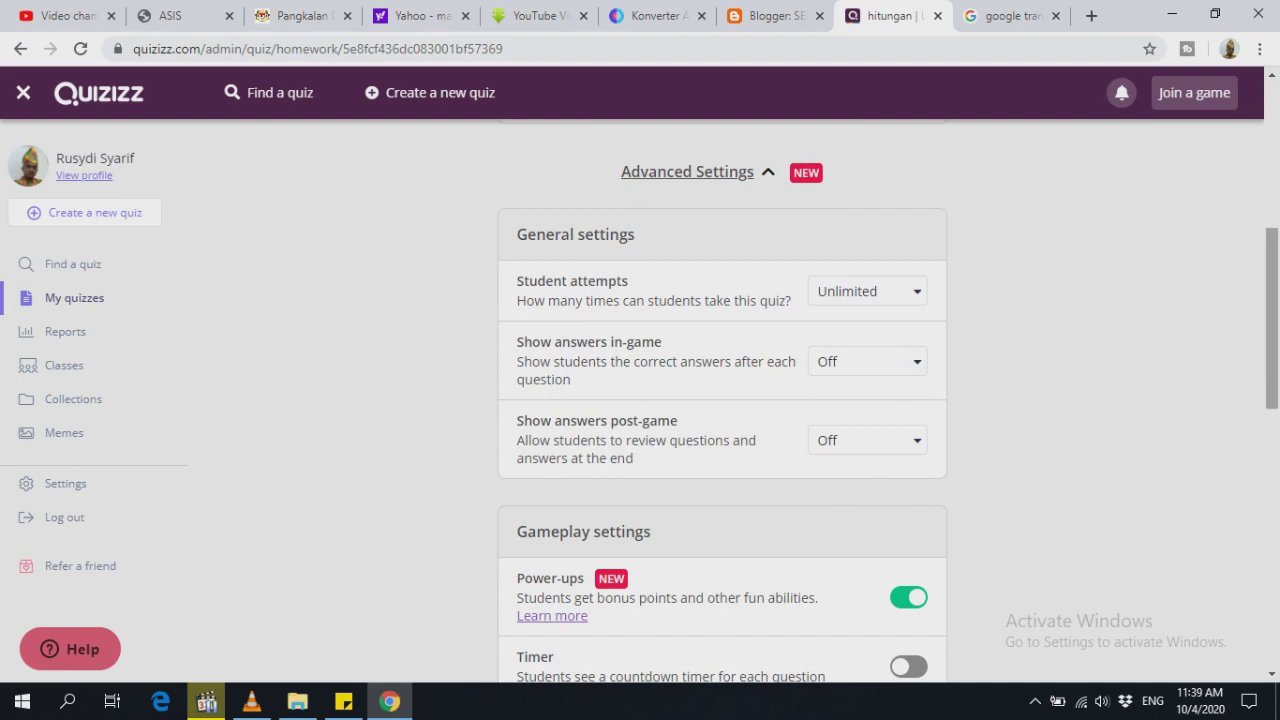
# Enable the Timer and disable the Redemption question in the gameplay settings.
pyautogui.scroll(-3, 629, 466)
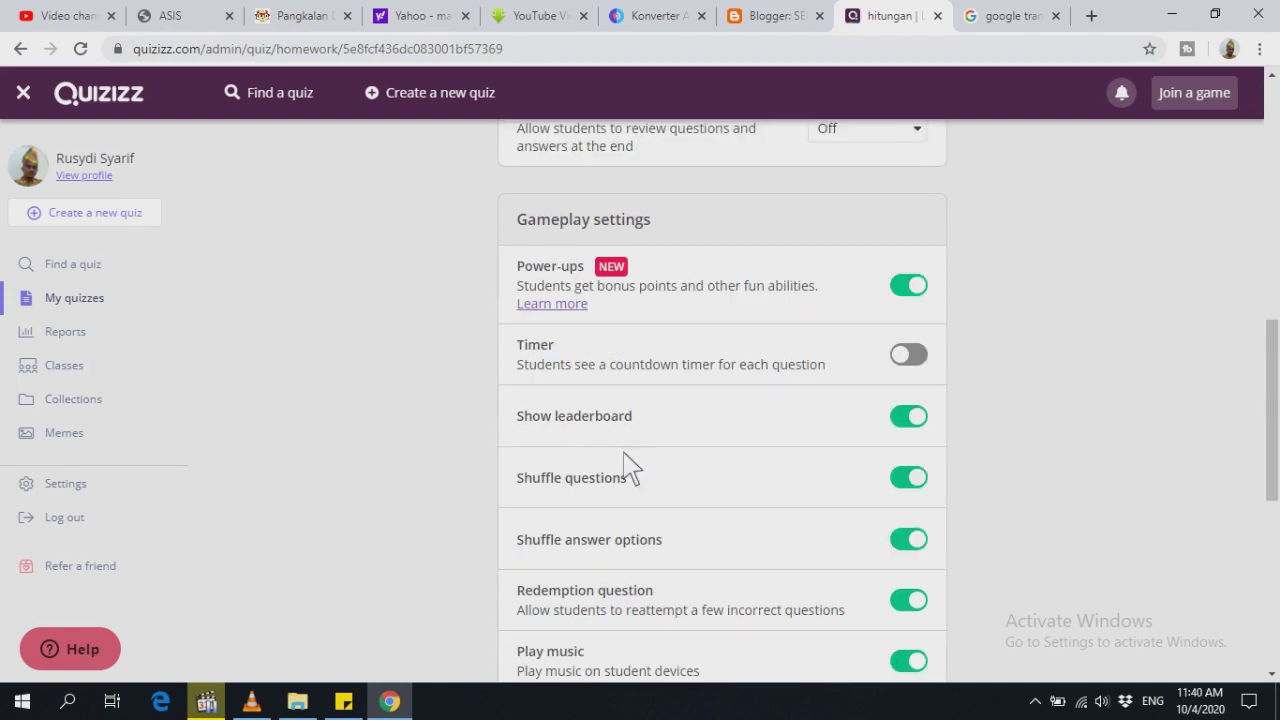
pyautogui.click(910, 355)
pyautogui.scroll(-1, 725, 428)
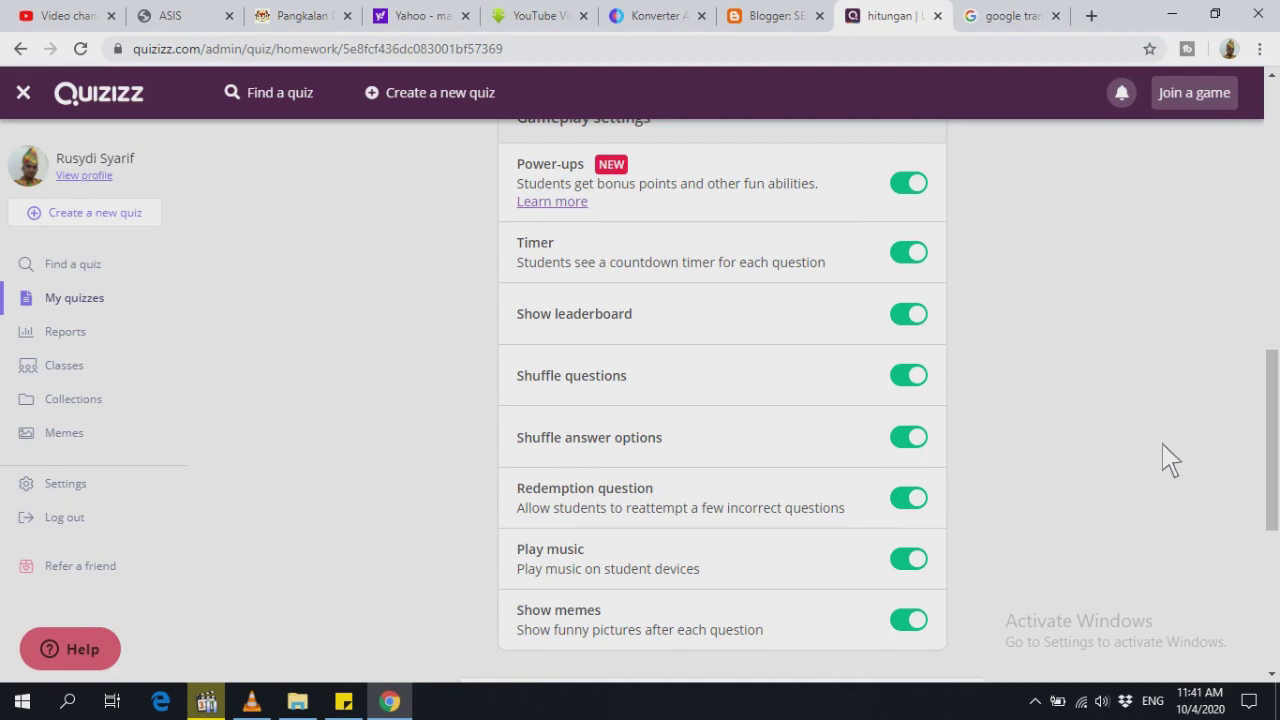
pyautogui.moveTo(1272, 437); pyautogui.dragTo(1272, 442)
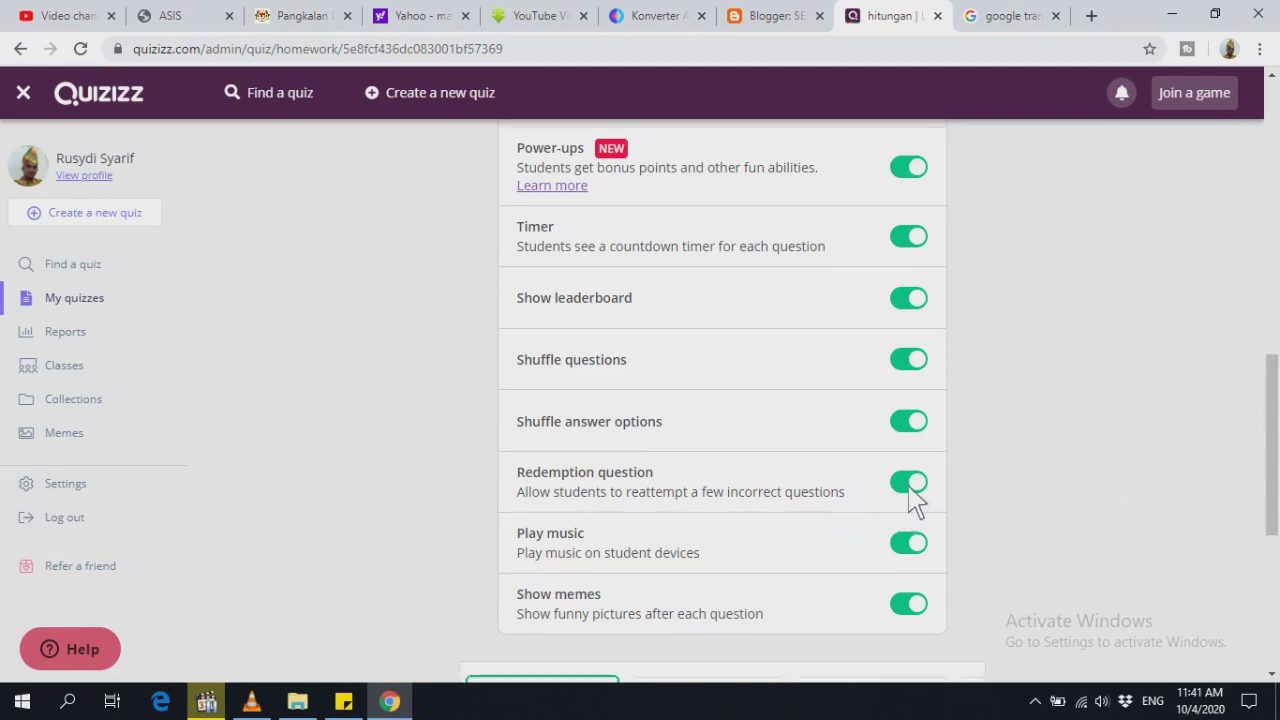
pyautogui.click(909, 485)
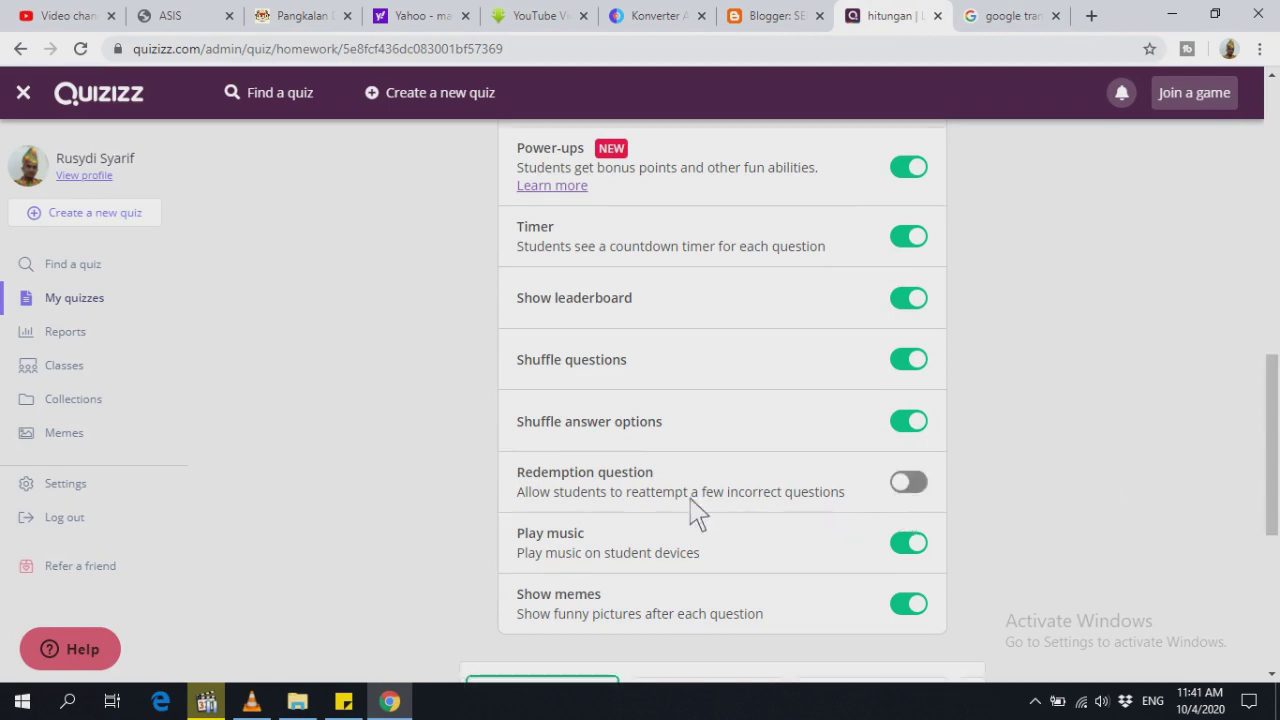
# Keep the Random meme set and host the homework game with the chosen settings.
pyautogui.moveTo(1272, 445); pyautogui.dragTo(1272, 491)
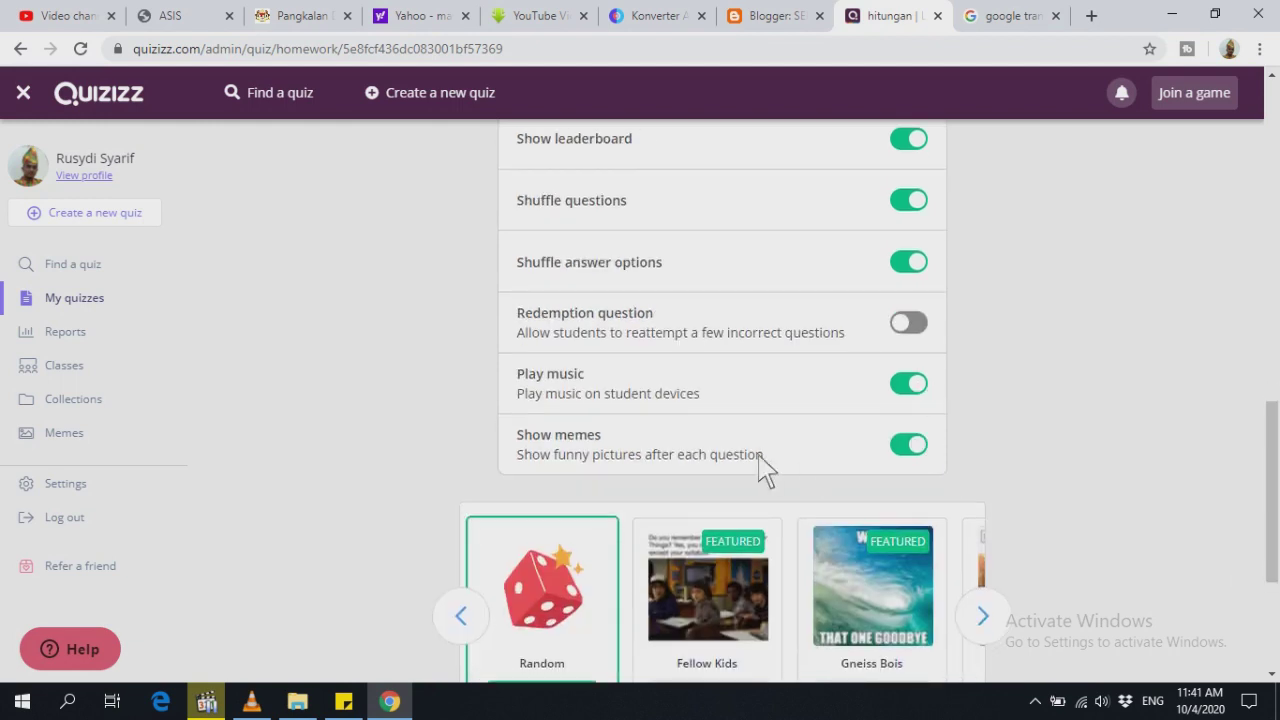
pyautogui.scroll(-3, 722, 600)
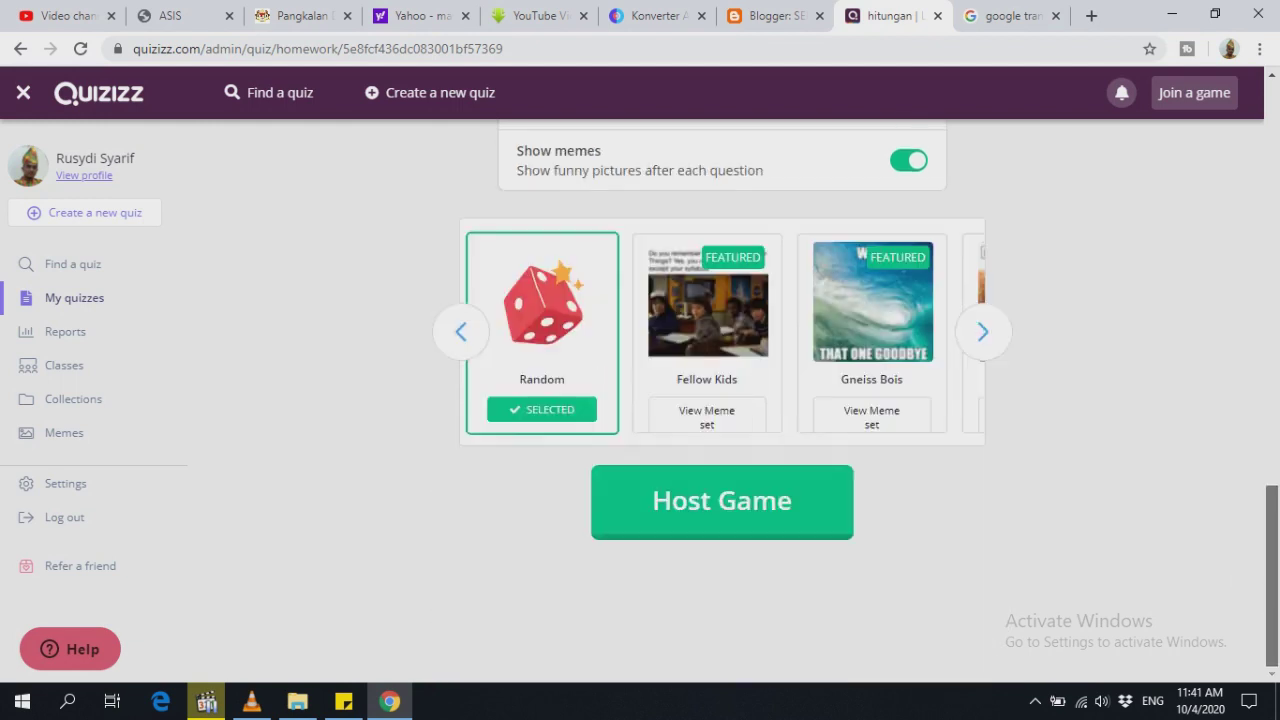
pyautogui.scroll(1, 722, 630)
pyautogui.click(724, 628)
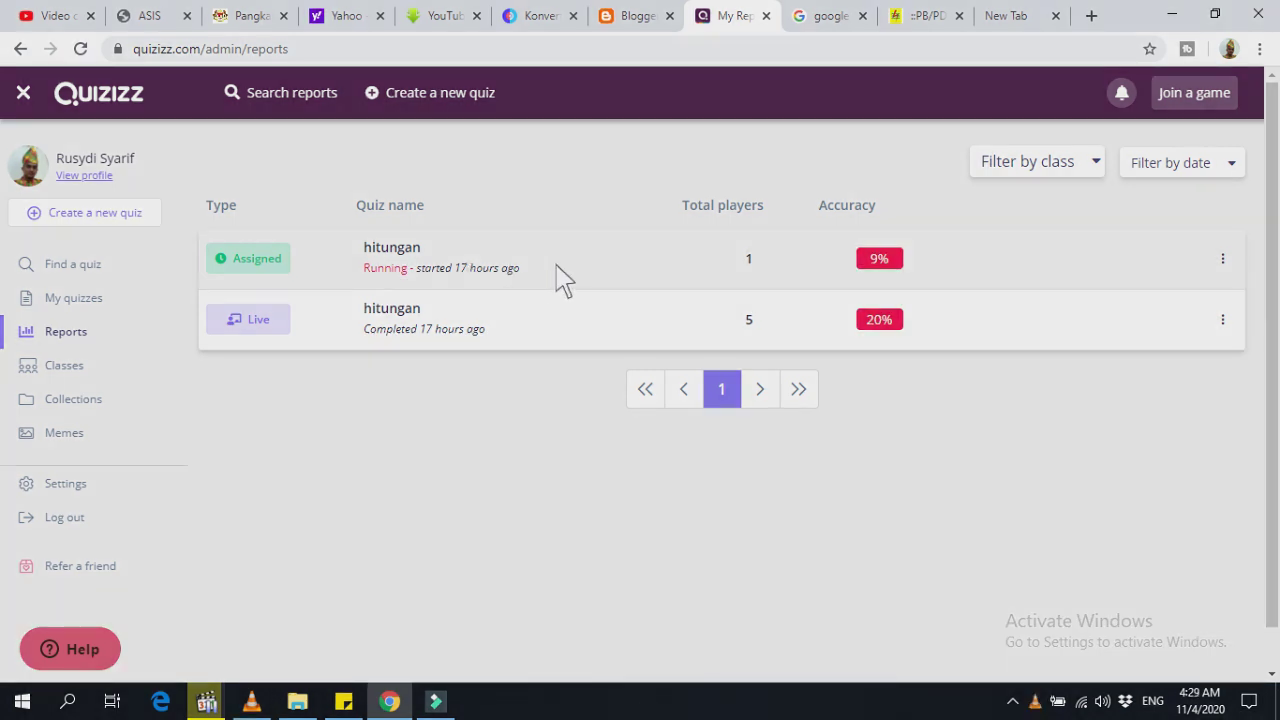
# Open the report of the running assigned "hitungan" game and examine its join details and player results.
pyautogui.click(560, 277)
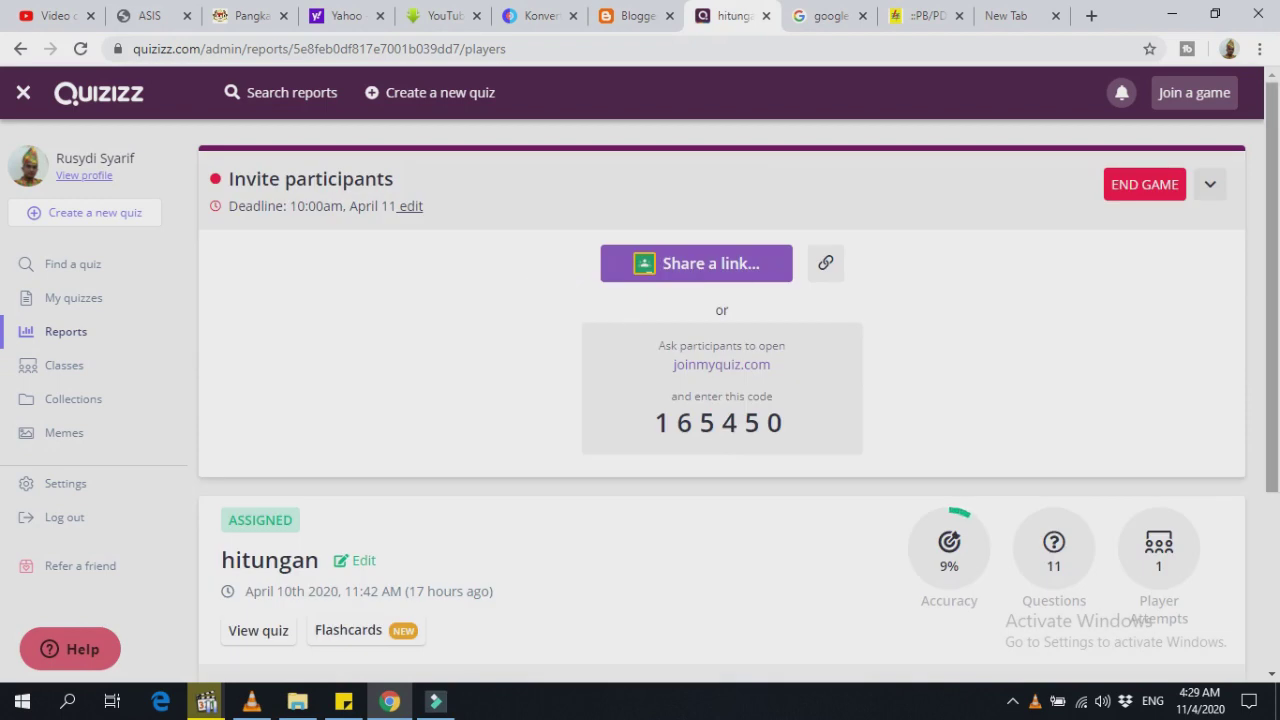
pyautogui.scroll(-2, 720, 400)
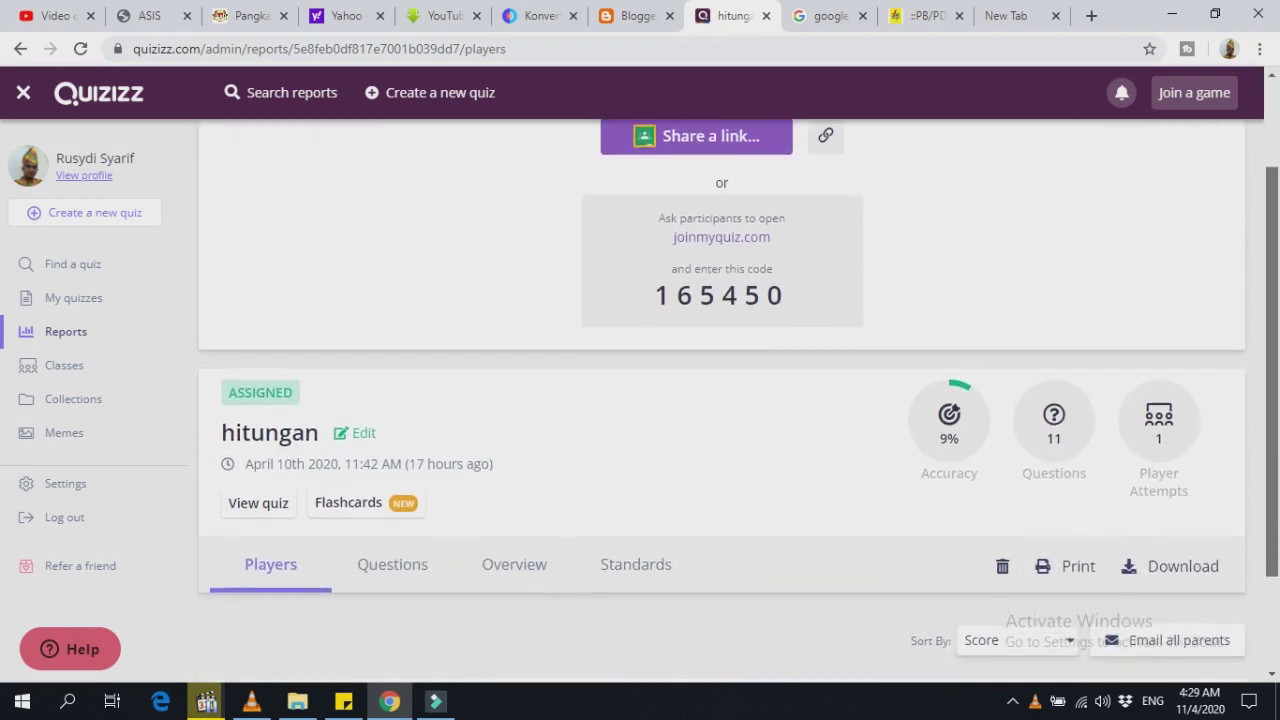
pyautogui.scroll(-2, 720, 400)
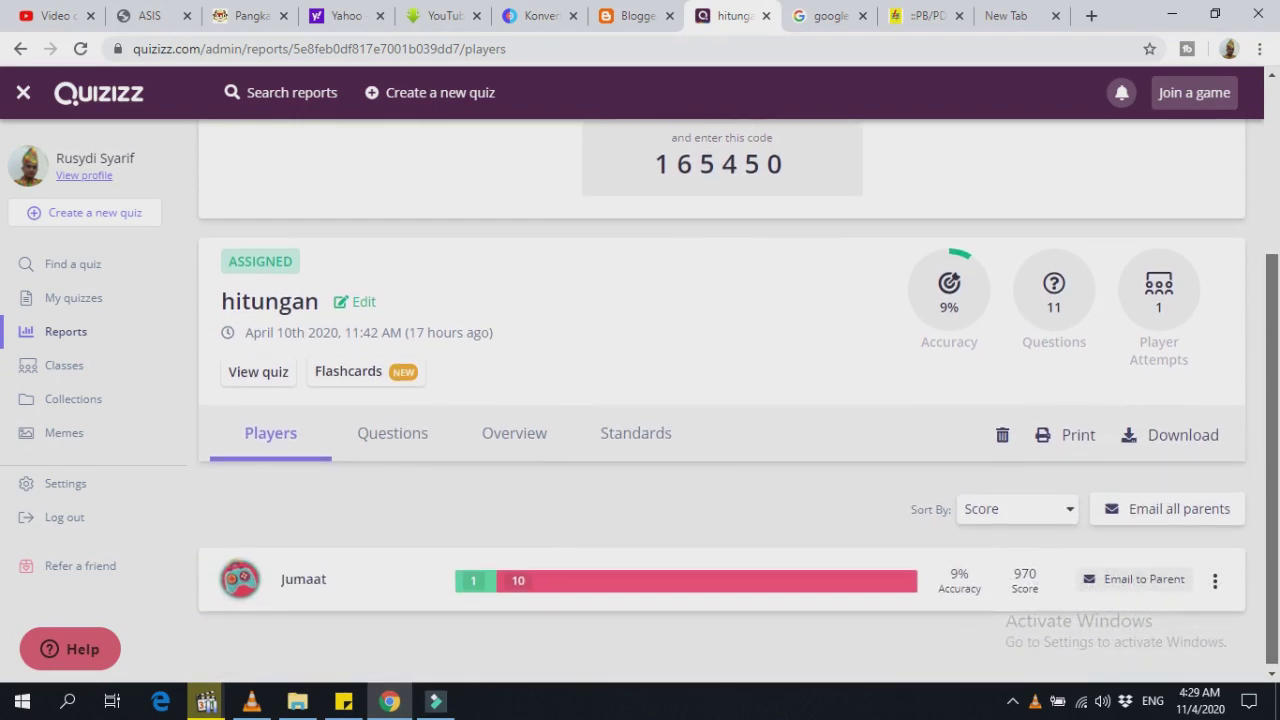